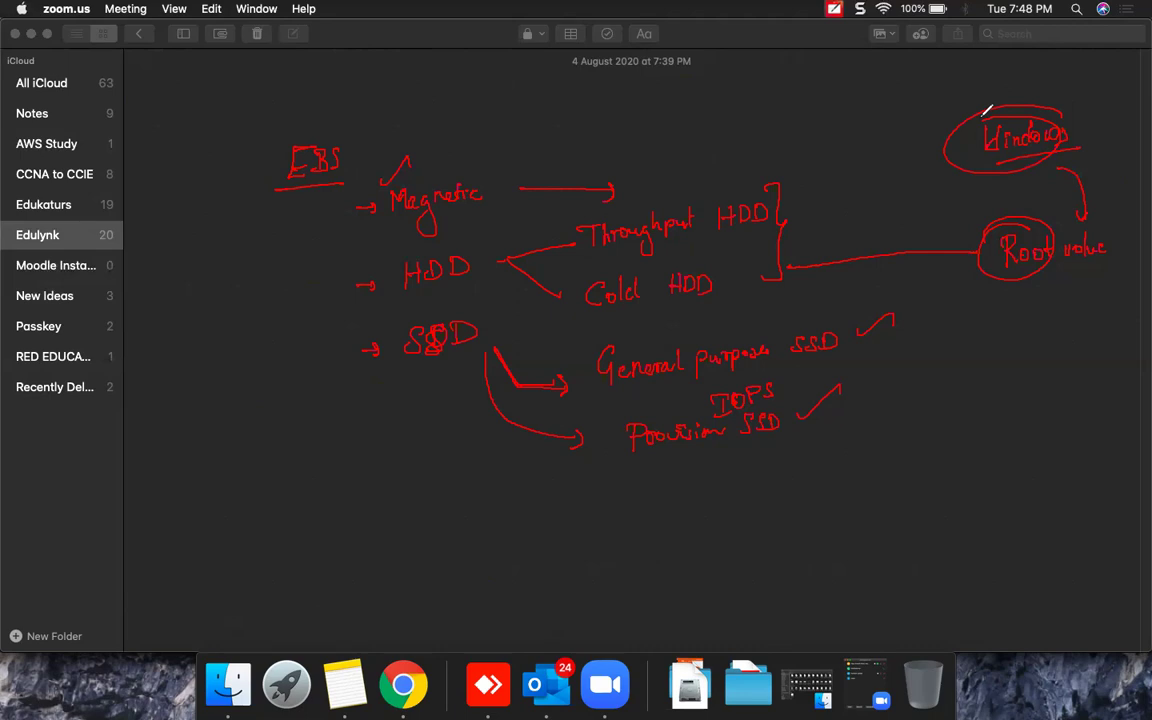
Clear all annotation drawings from the blank note.
left_click(957, 632)
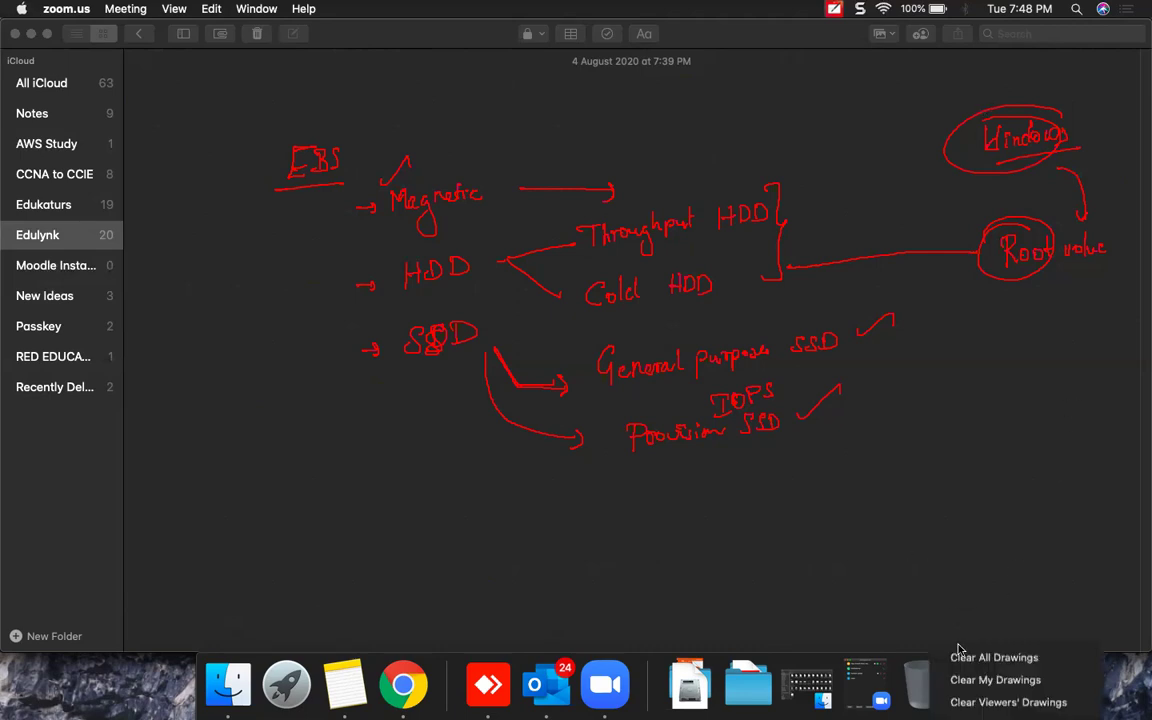
left_click(962, 655)
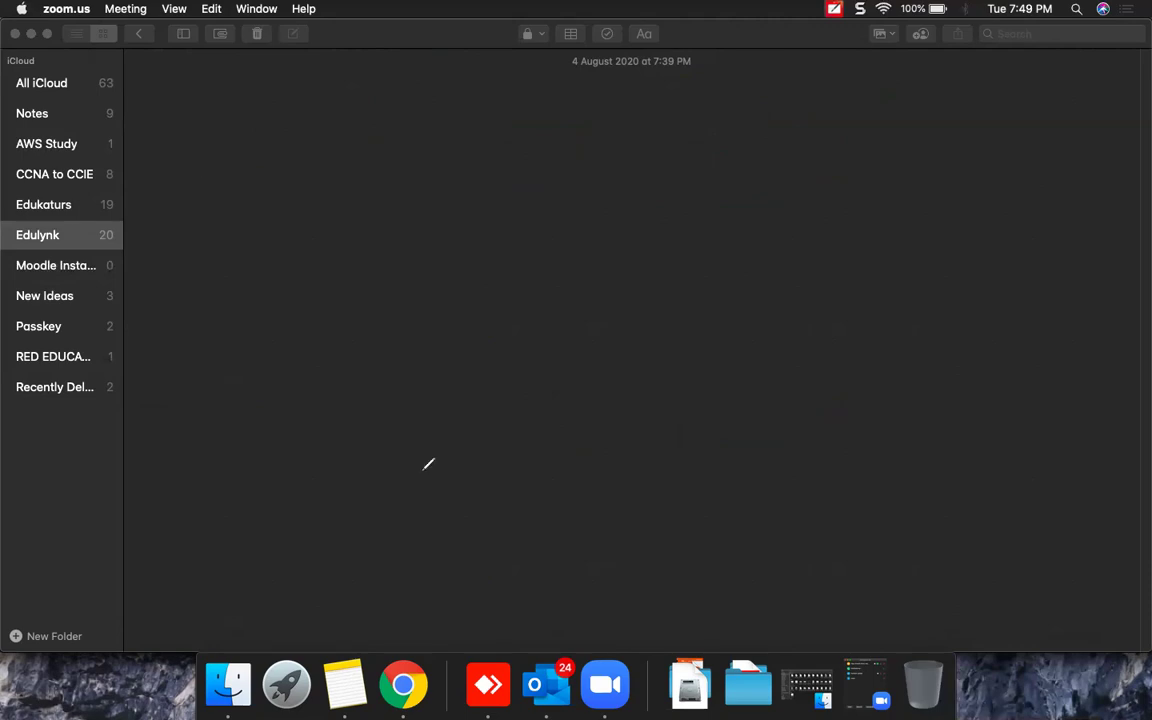
left_click(826, 628)
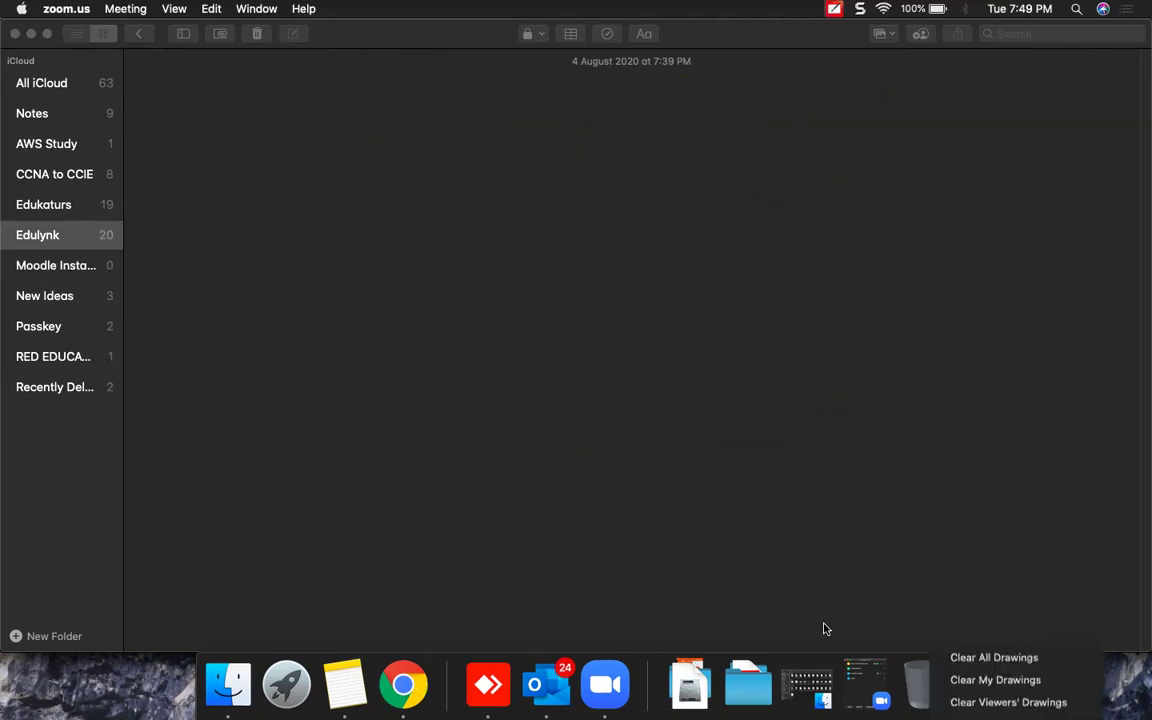
Switch to the EC2 Management Console in Chrome and start launching a new instance.
left_click(403, 684)
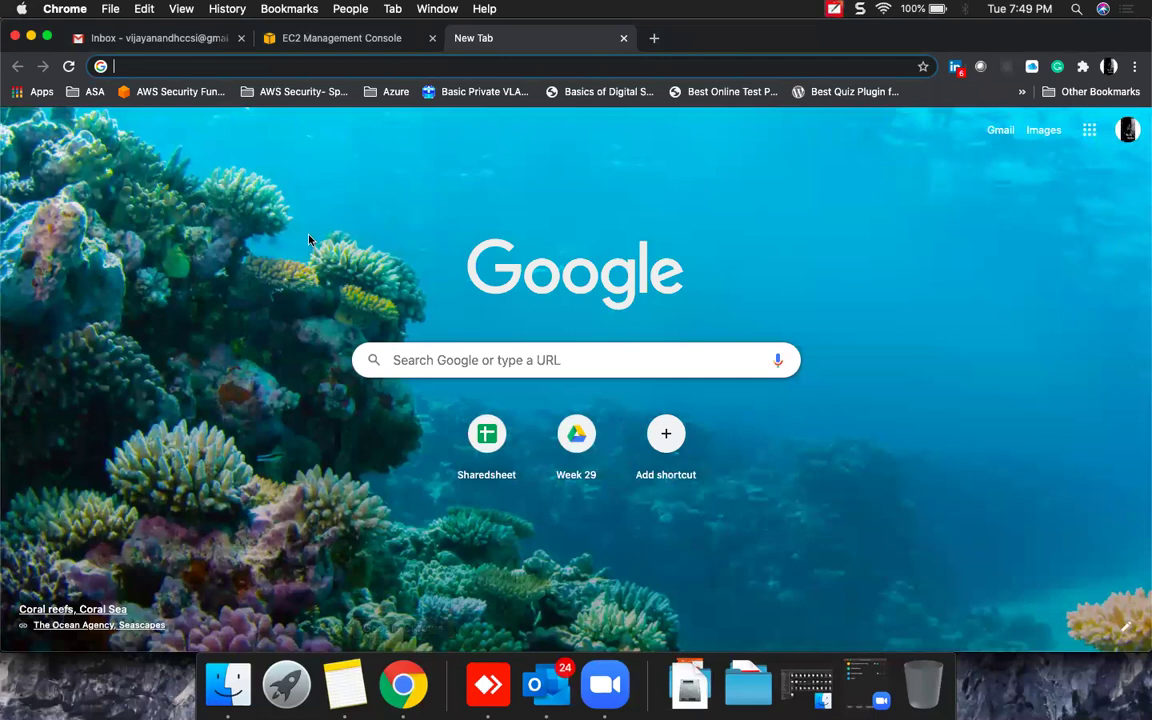
left_click(306, 40)
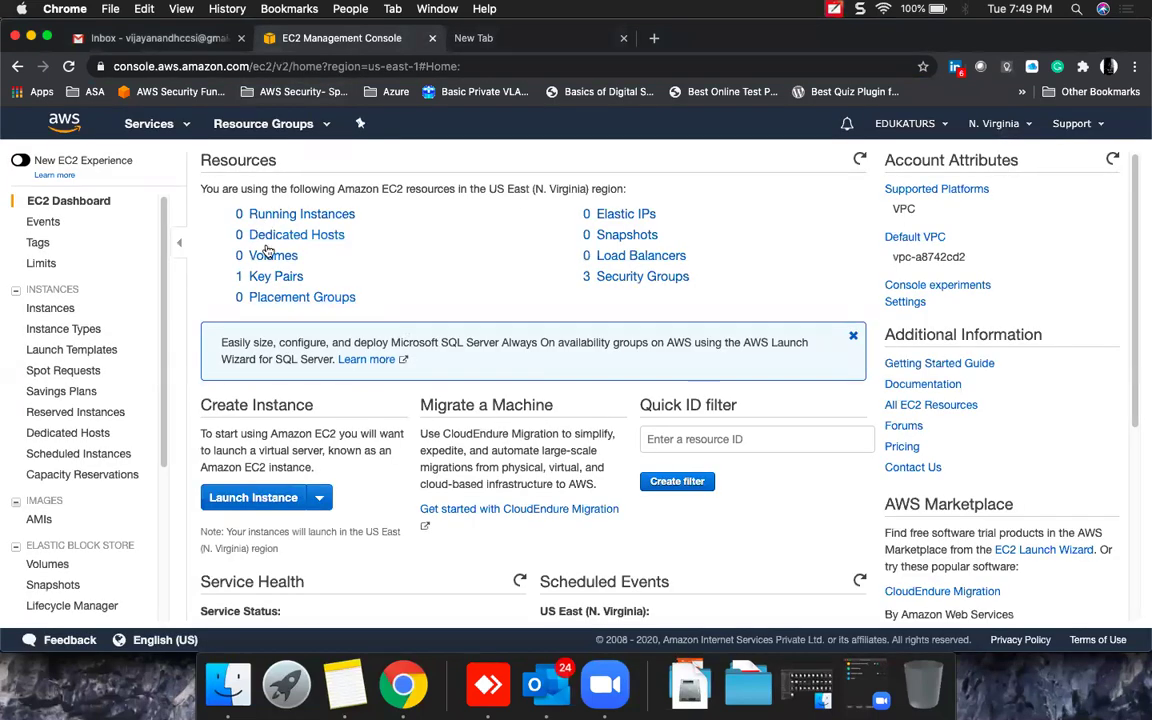
left_click(281, 500)
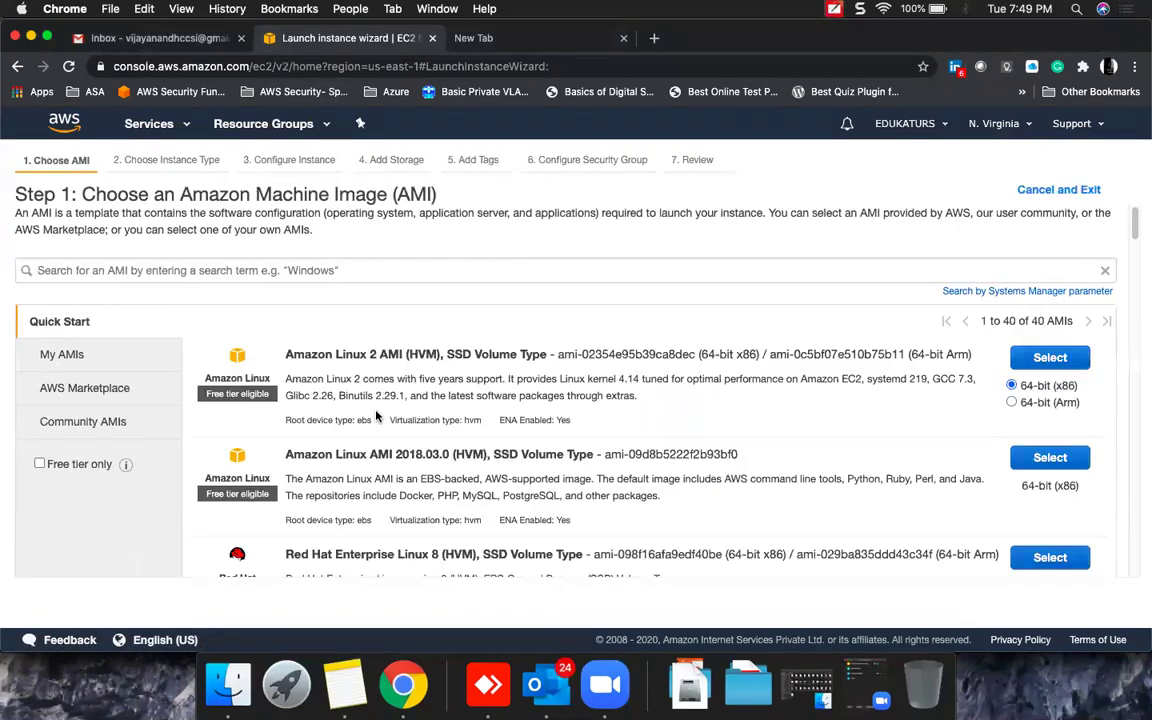
Choose the Ubuntu Server 16.04 LTS 64-bit (x86) AMI and continue with the default t2.micro type and instance details to Add Storage.
left_click_drag(1136, 229, 1134, 288)
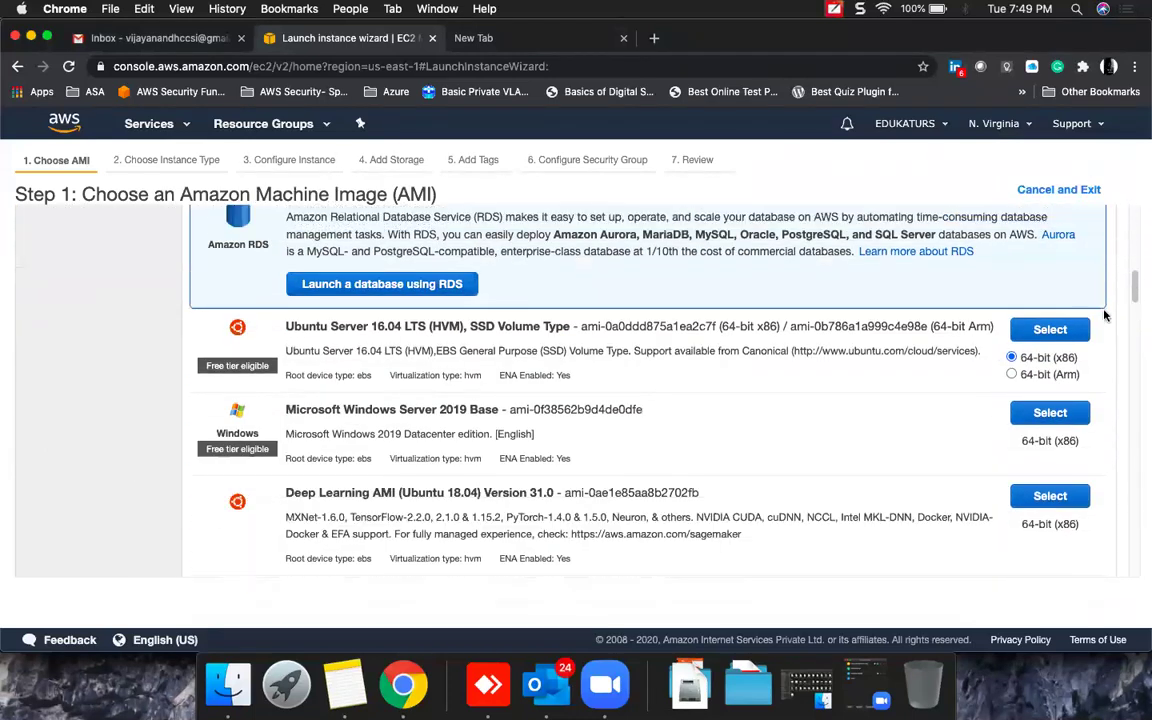
left_click(1058, 332)
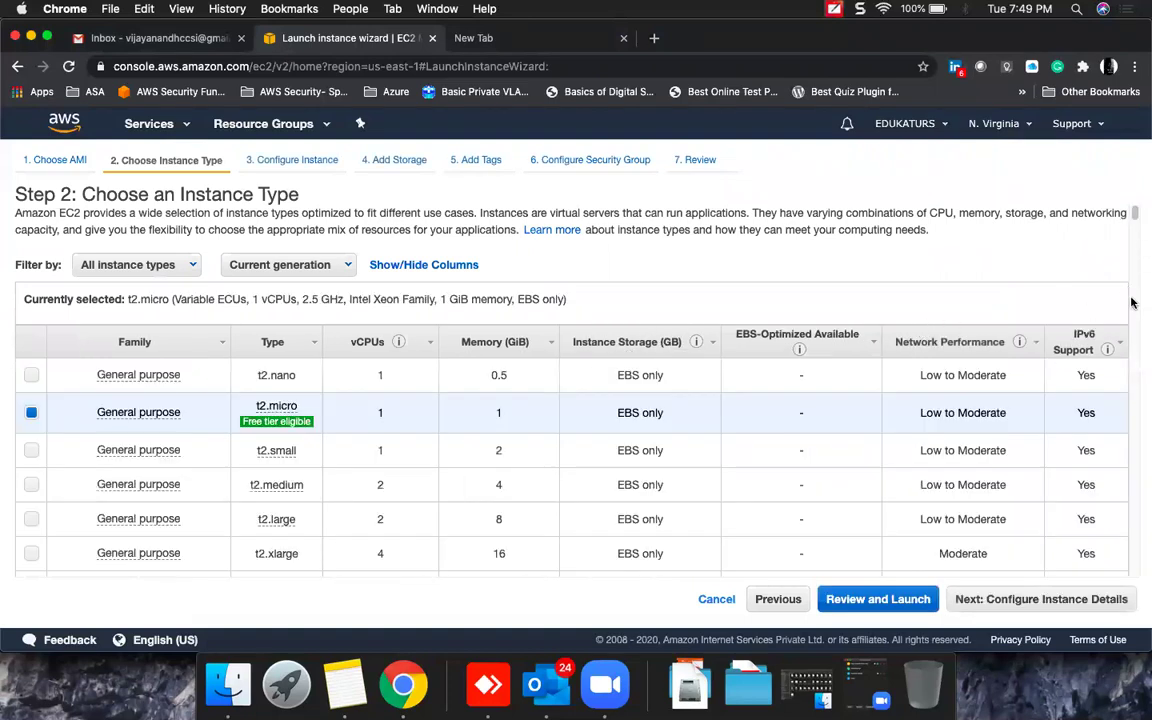
left_click(1041, 608)
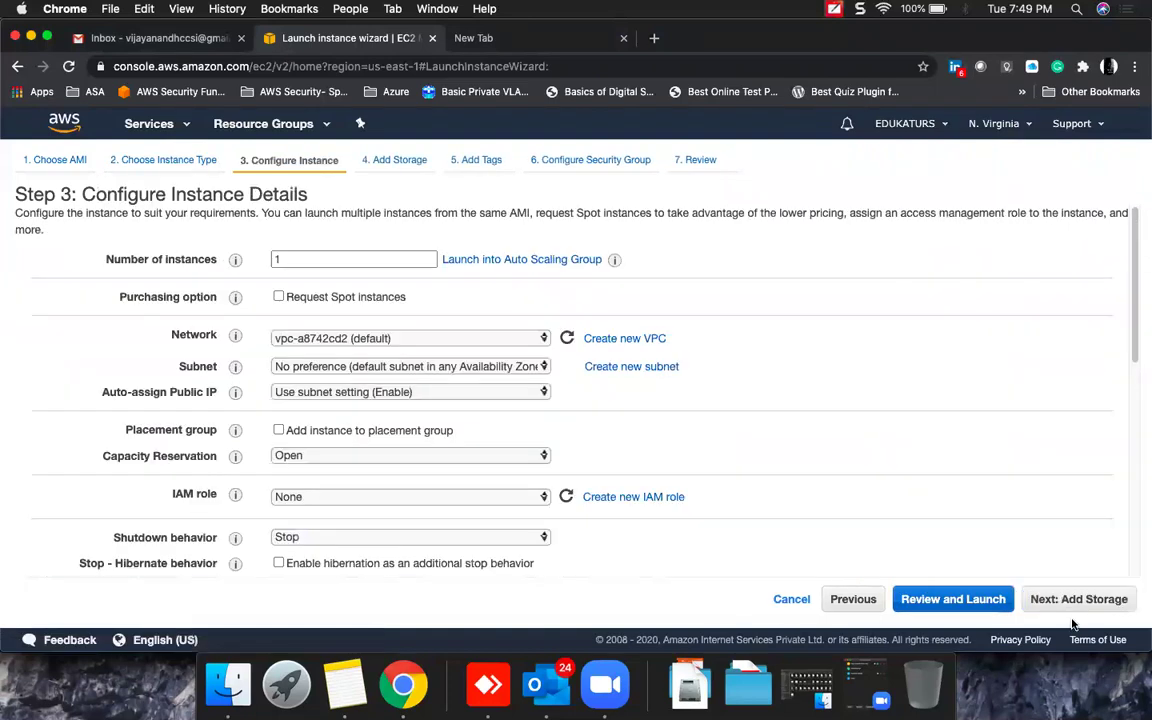
left_click(1044, 601)
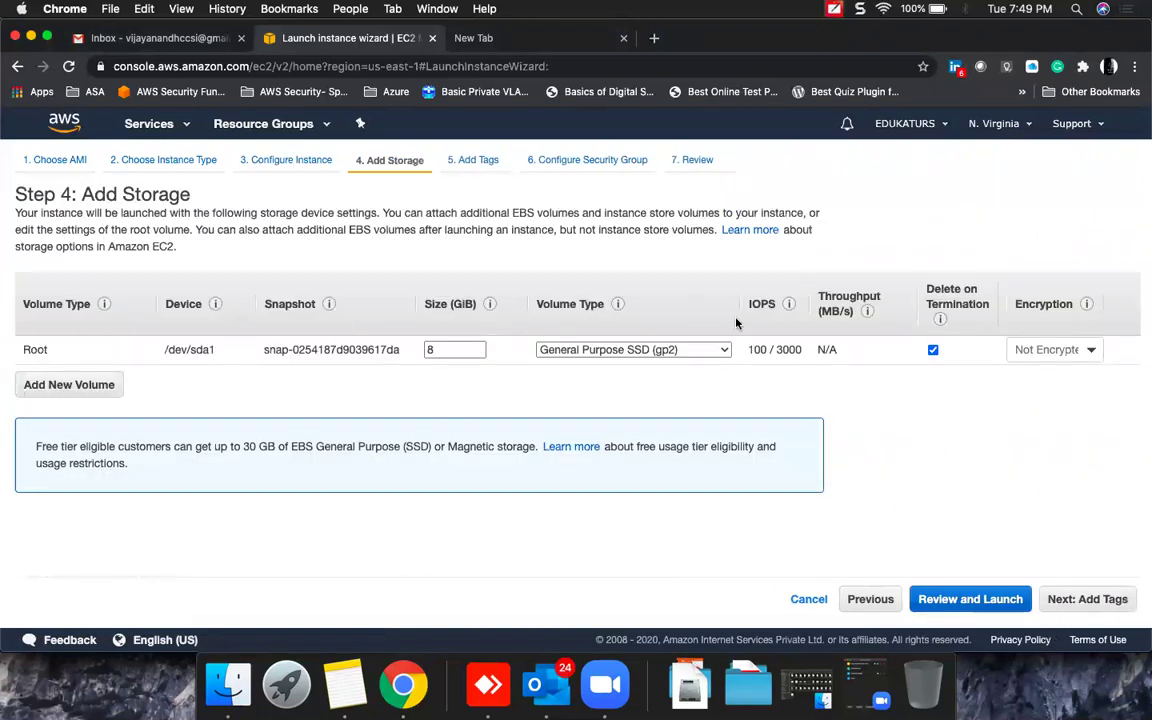
Review the volume types offered for the root volume and circle the Root label in red.
left_click(730, 350)
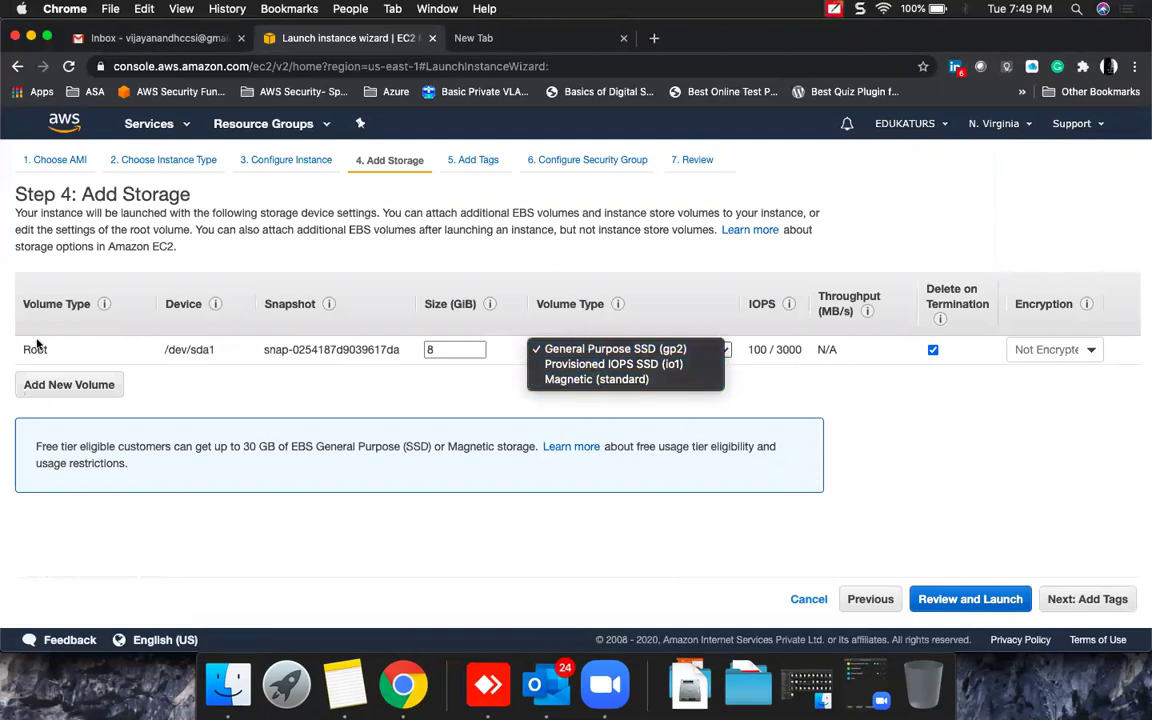
left_click(38, 308)
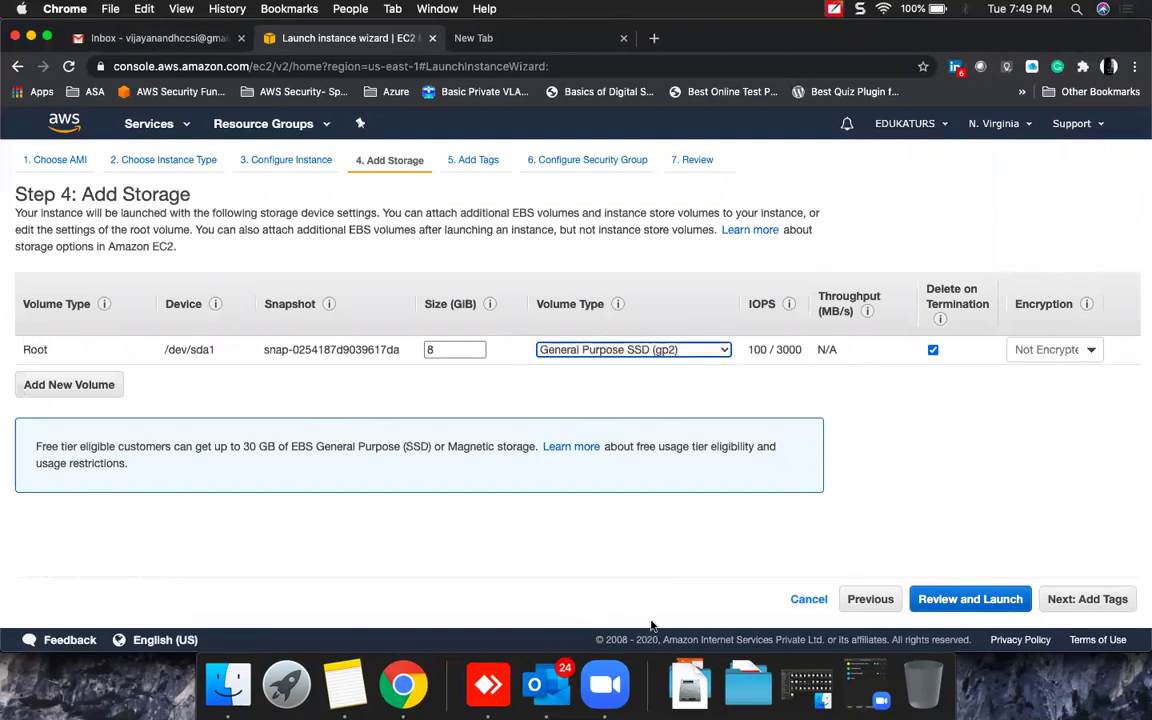
left_click(489, 548)
left_click_drag(38, 336, 42, 337)
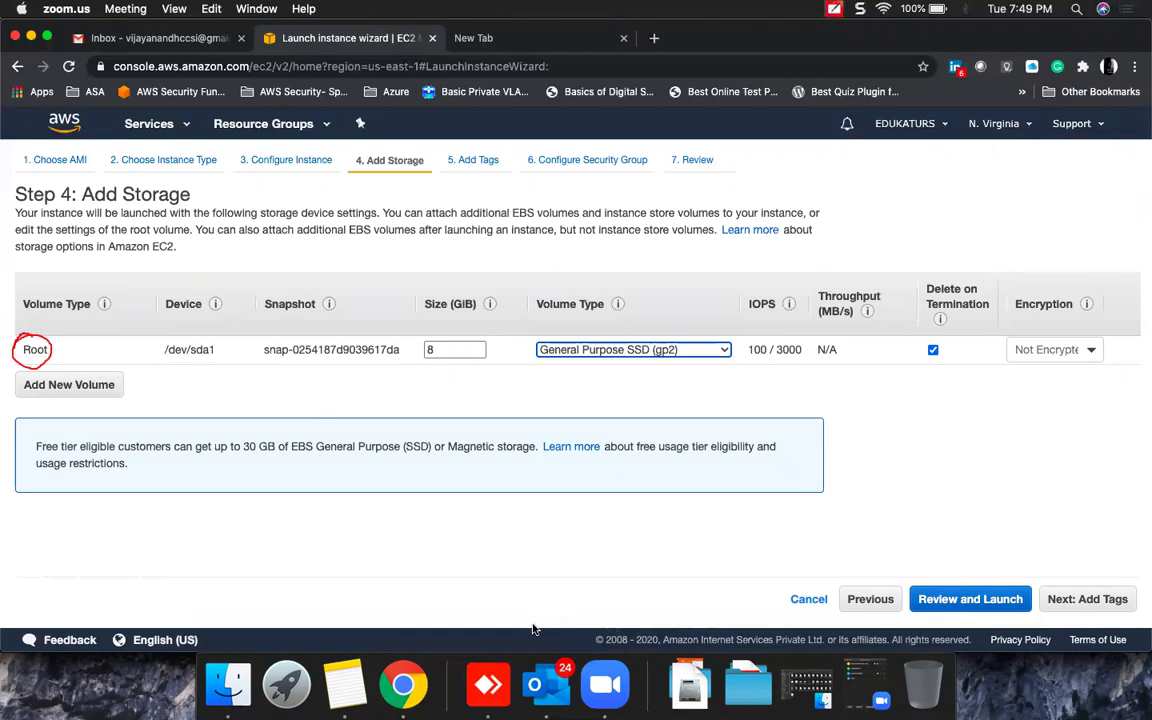
left_click(637, 350)
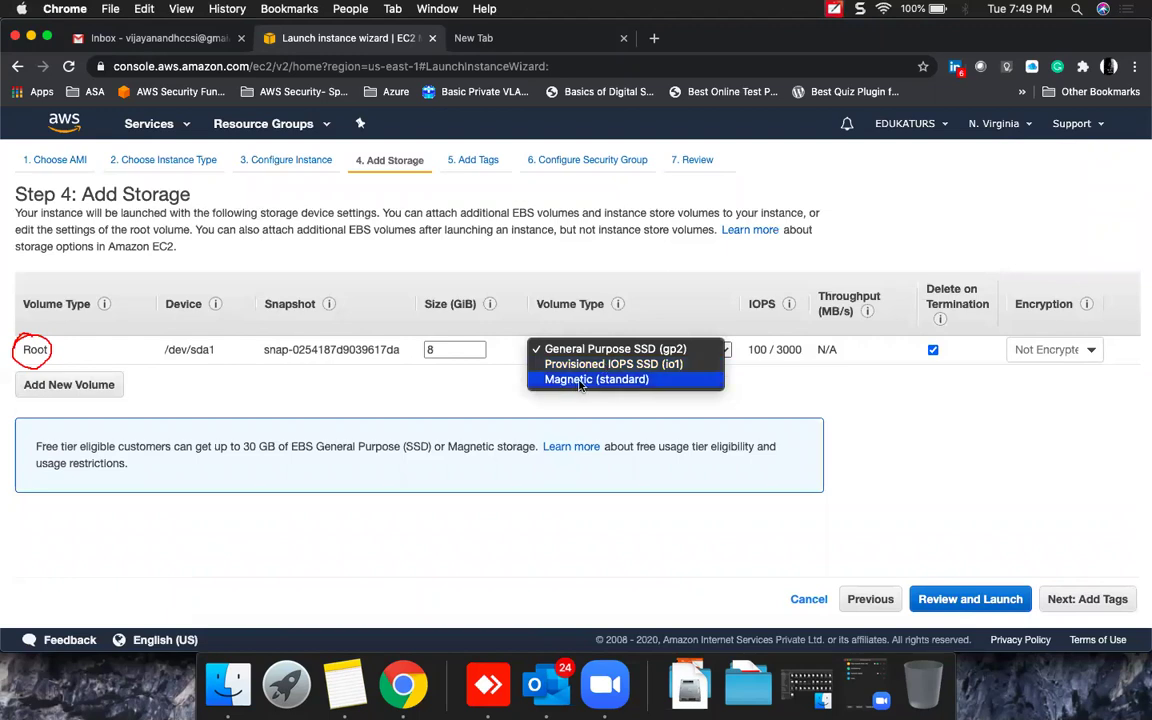
key("Escape")
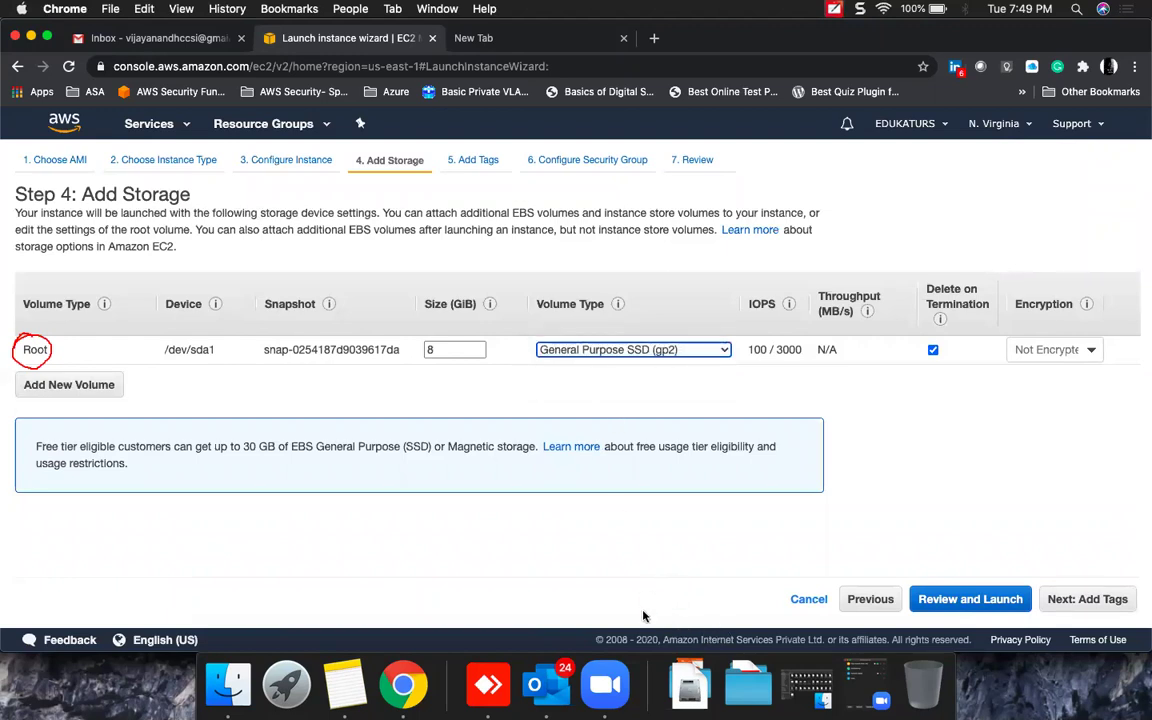
Draw red boxes around the root volume's device, snapshot and size, and handwrite a circled 30 below the size.
left_click(605, 684)
mouse_move(165, 288)
left_mouse_down()
mouse_move(163, 358)
mouse_move(222, 280)
mouse_move(160, 285)
left_mouse_up()
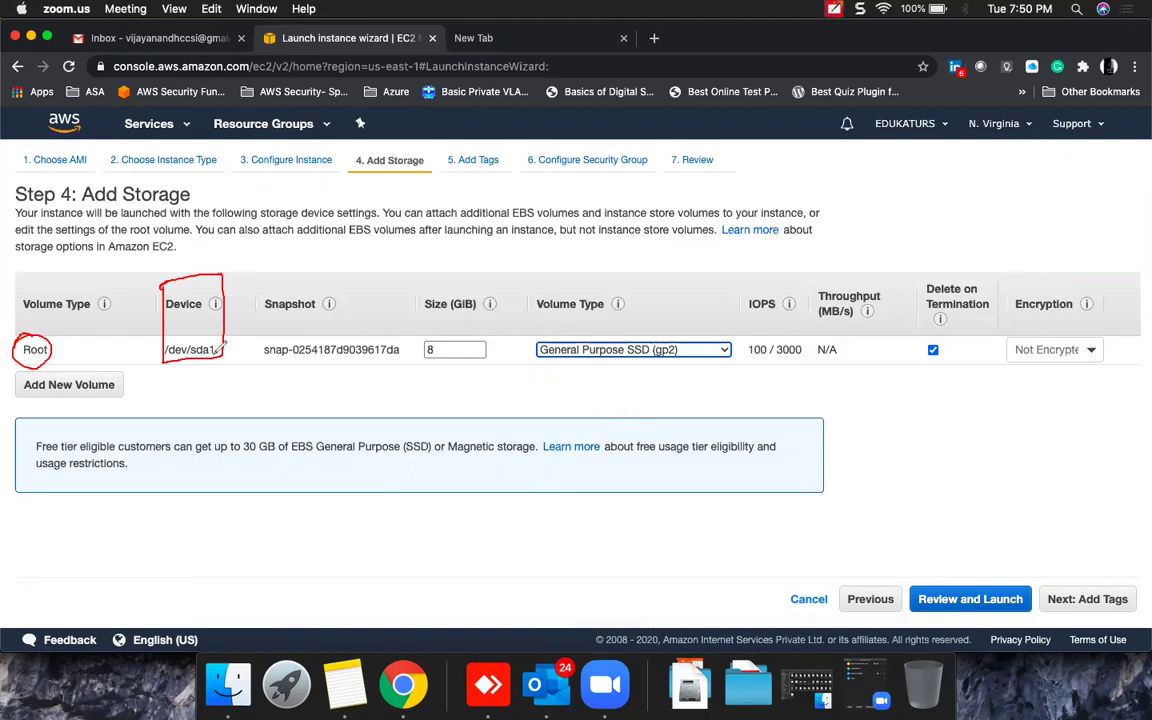
mouse_move(258, 350)
left_mouse_down()
mouse_move(262, 333)
mouse_move(395, 330)
mouse_move(338, 366)
mouse_move(250, 370)
left_mouse_up()
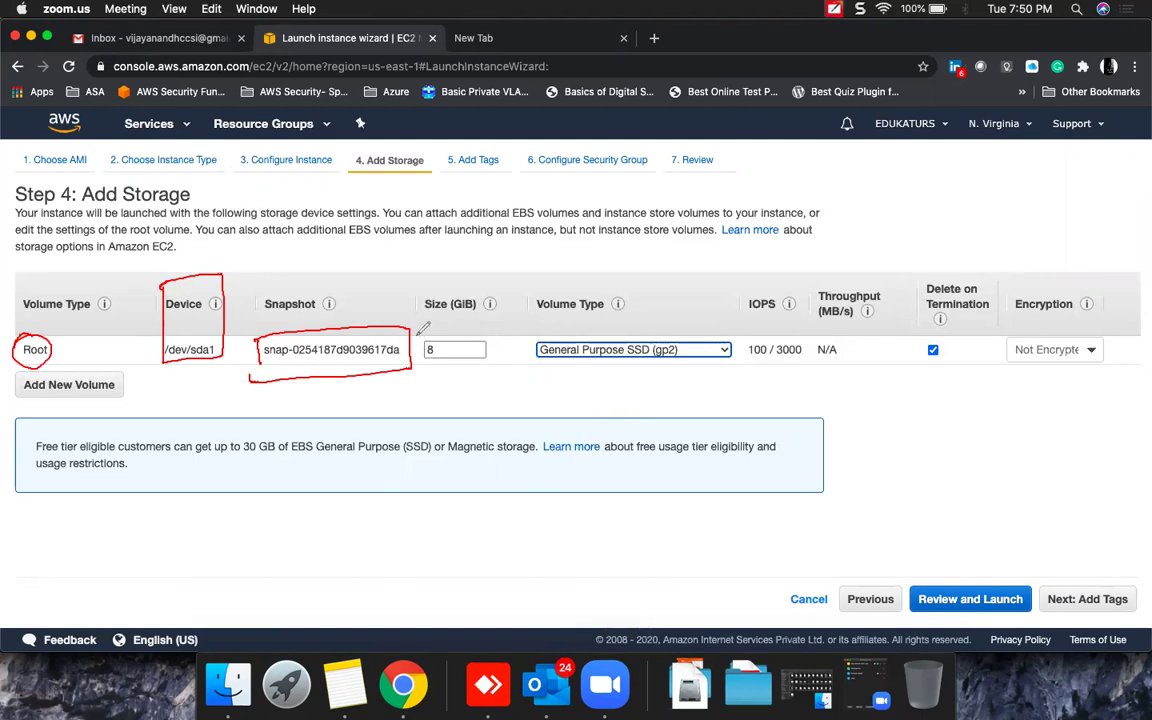
mouse_move(462, 324)
left_mouse_down()
mouse_move(412, 338)
mouse_move(457, 390)
left_mouse_up()
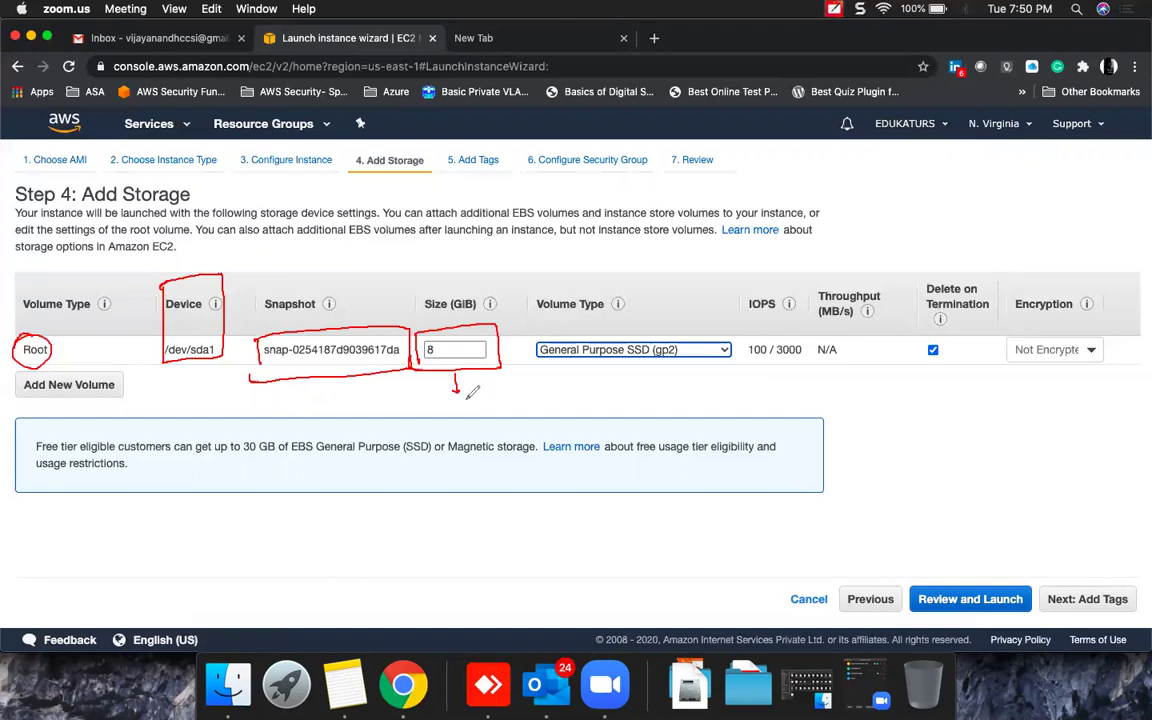
mouse_move(461, 393)
left_mouse_down()
mouse_move(463, 409)
mouse_move(462, 389)
mouse_move(479, 396)
left_mouse_up()
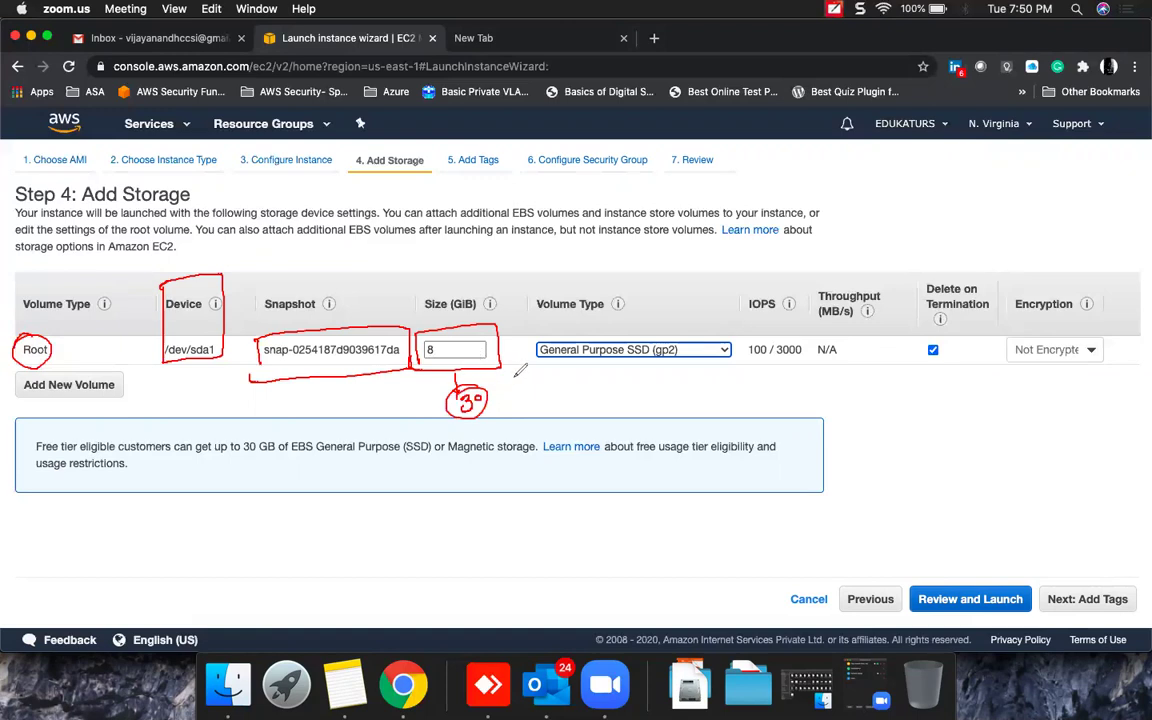
Box the IOPS heading with an arrow above it, point an arrow at Throughput, and circle Delete on Termination.
mouse_move(750, 290)
left_mouse_down()
mouse_move(795, 316)
mouse_move(770, 256)
left_mouse_up()
mouse_move(844, 259)
left_mouse_down()
mouse_move(844, 278)
mouse_move(851, 270)
left_mouse_up()
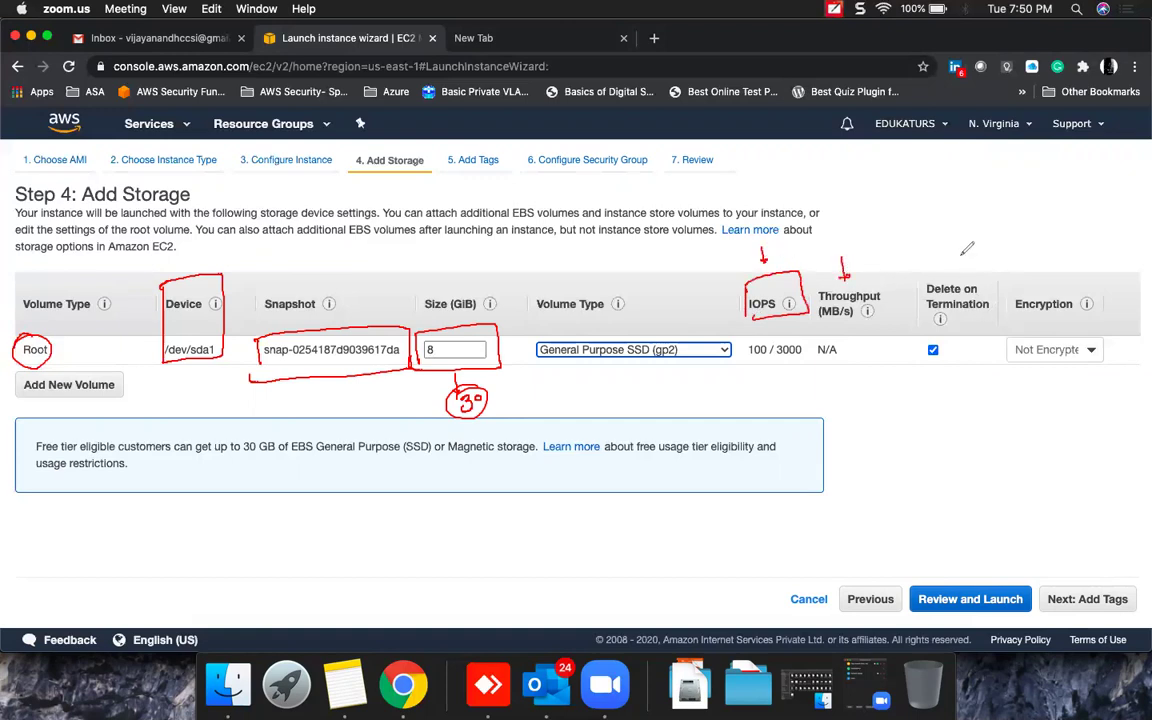
mouse_move(962, 264)
left_mouse_down()
mouse_move(998, 288)
mouse_move(950, 321)
mouse_move(935, 264)
mouse_move(962, 264)
mouse_move(978, 247)
left_mouse_up()
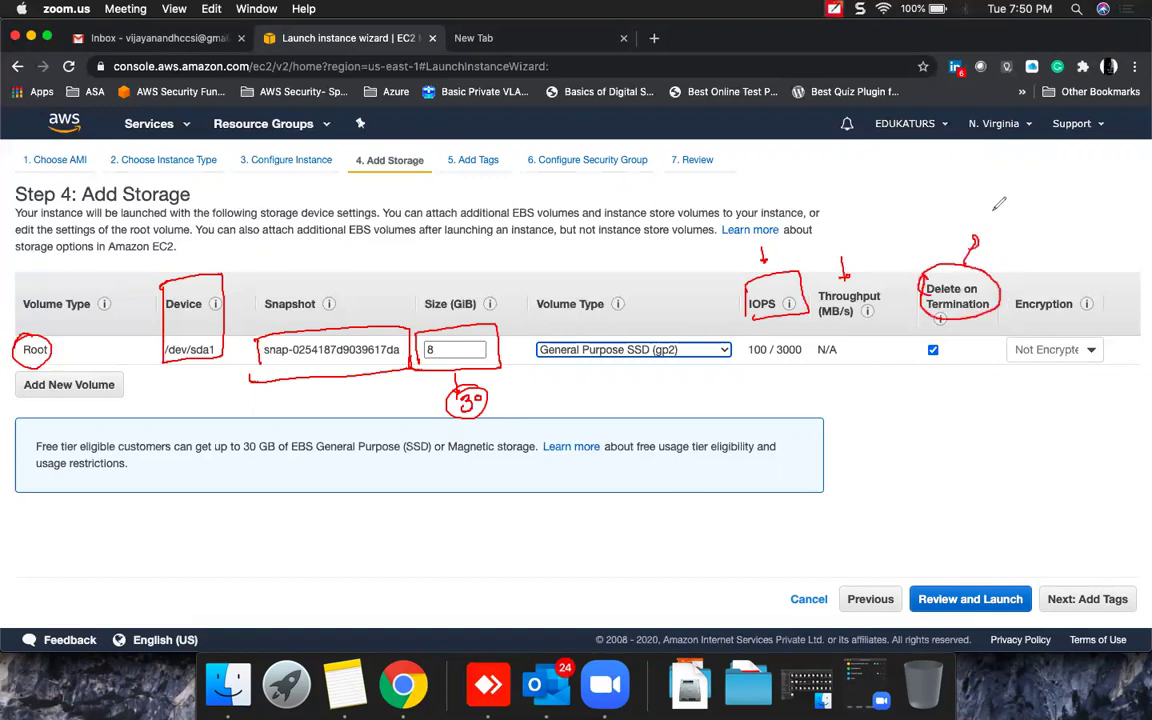
Handwrite a boxed EC2 above the storage table, with one arrow leading to 8hrs and another to a boxed Stop.
mouse_move(973, 181)
left_mouse_down()
mouse_move(970, 200)
mouse_move(1064, 181)
mouse_move(1102, 188)
mouse_move(1111, 177)
mouse_move(1104, 188)
left_mouse_up()
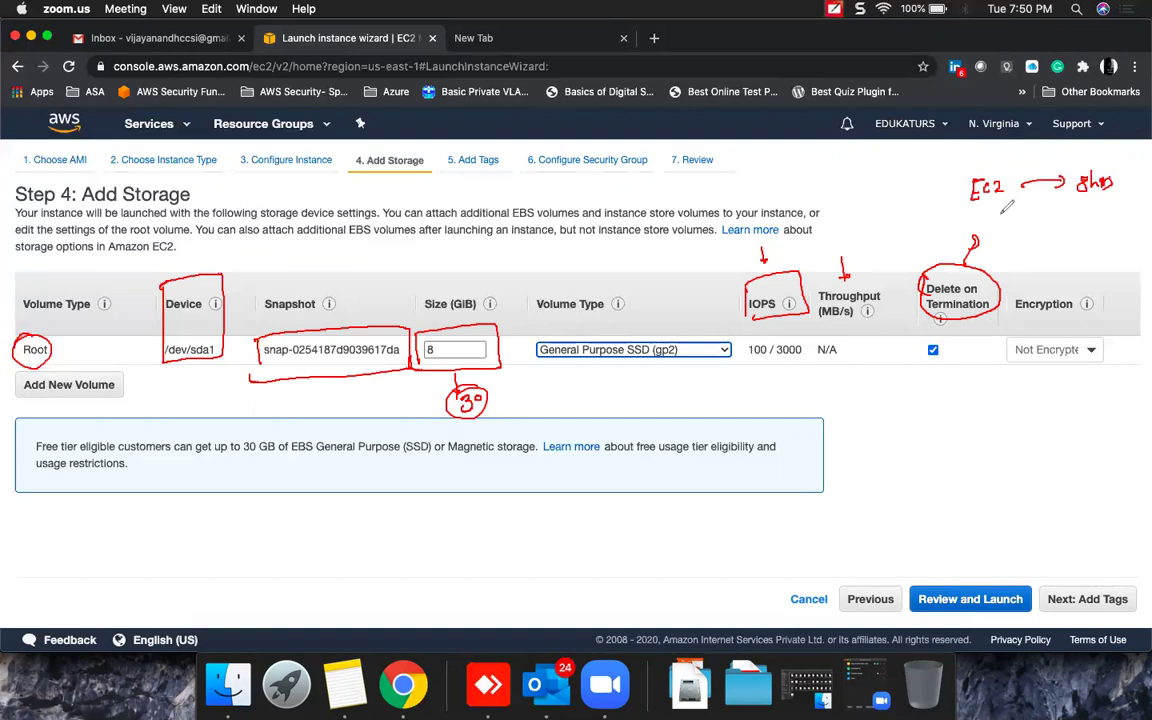
left_click_drag(1004, 208, 1052, 227)
left_click_drag(1064, 212, 1068, 224)
mouse_move(1076, 214)
left_mouse_down()
mouse_move(1078, 230)
mouse_move(1043, 234)
mouse_move(1089, 232)
mouse_move(1087, 214)
left_mouse_up()
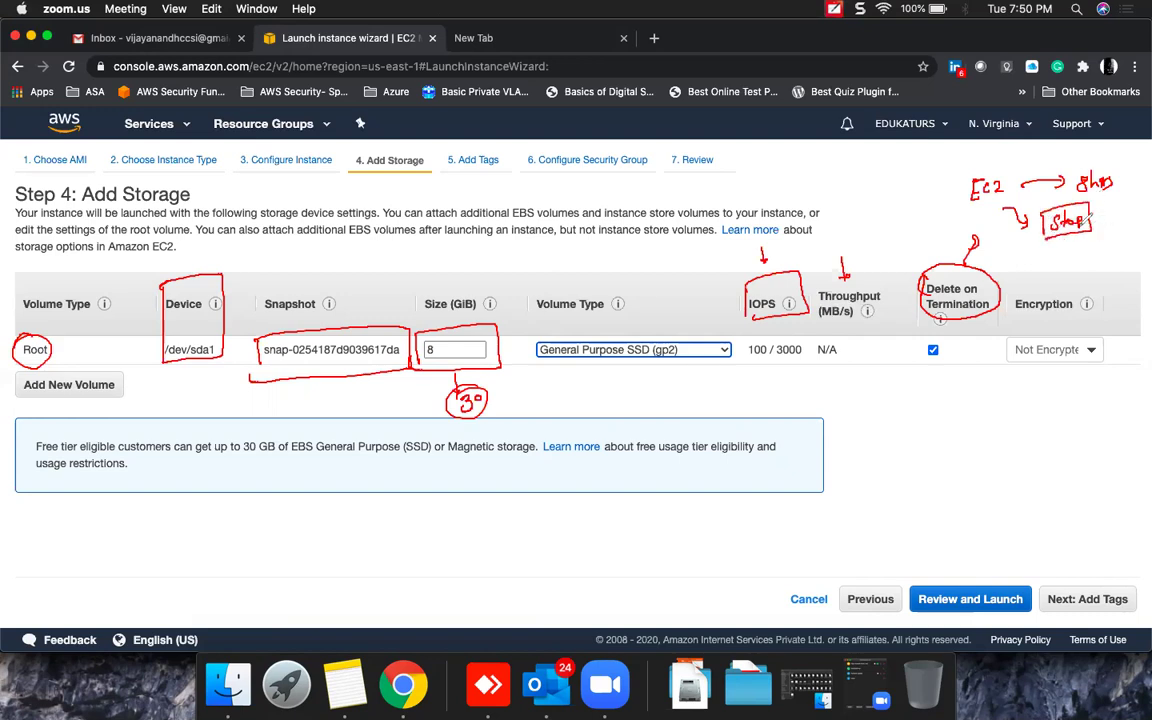
left_click_drag(955, 205, 953, 160)
mouse_move(953, 160)
left_mouse_down()
mouse_move(1005, 157)
mouse_move(1006, 200)
left_mouse_up()
left_click_drag(1006, 200, 958, 203)
Handwrite "shutdown" beside the EC2 box, add a short two-line note below it, and write "Term" linked to the box.
left_click_drag(867, 179, 925, 168)
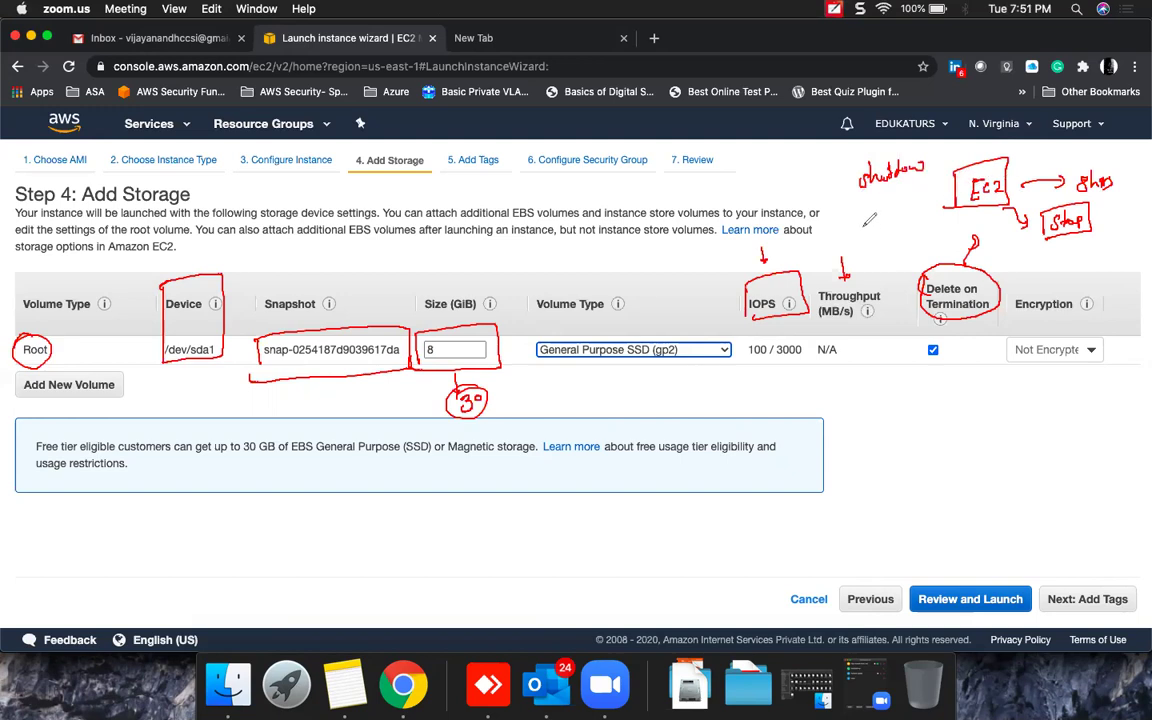
left_click_drag(853, 219, 875, 215)
mouse_move(855, 227)
left_mouse_down()
mouse_move(857, 241)
mouse_move(872, 230)
left_mouse_up()
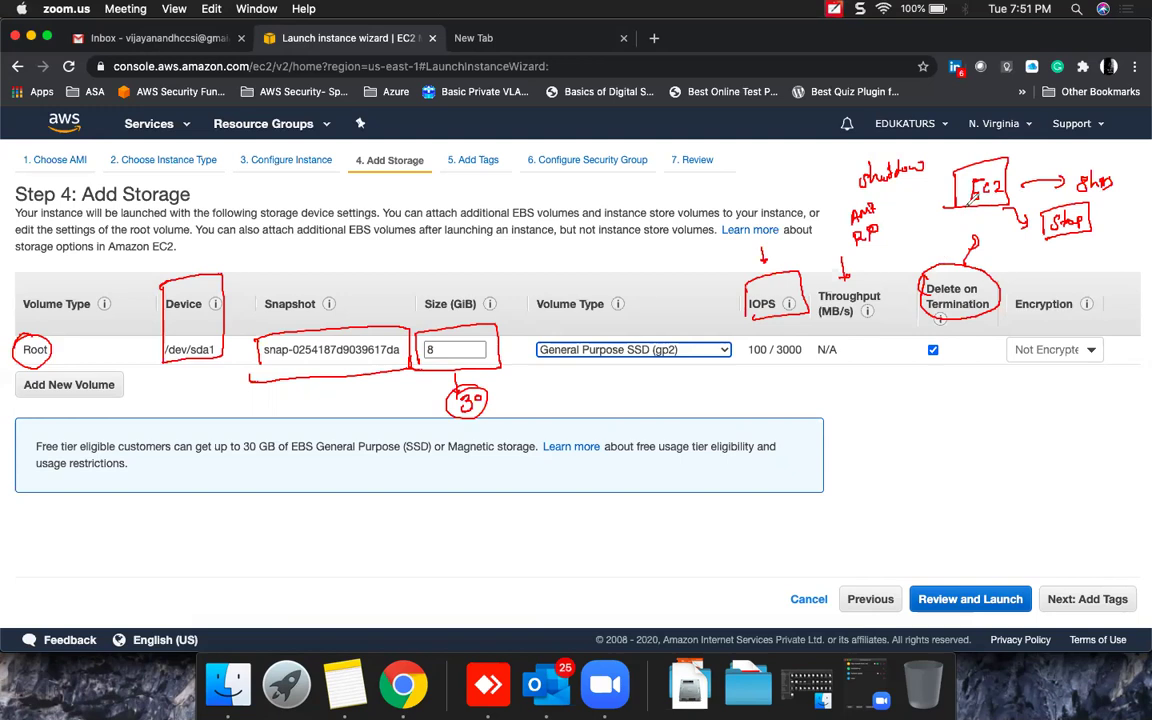
mouse_move(914, 230)
left_mouse_down()
mouse_move(928, 229)
mouse_move(922, 240)
left_mouse_up()
left_click_drag(927, 237, 958, 229)
Circle the shutdown text, the two-line note, the root volume's Delete on Termination checkbox and the EC2 text in red.
mouse_move(930, 146)
left_mouse_down()
mouse_move(850, 185)
mouse_move(938, 158)
left_mouse_up()
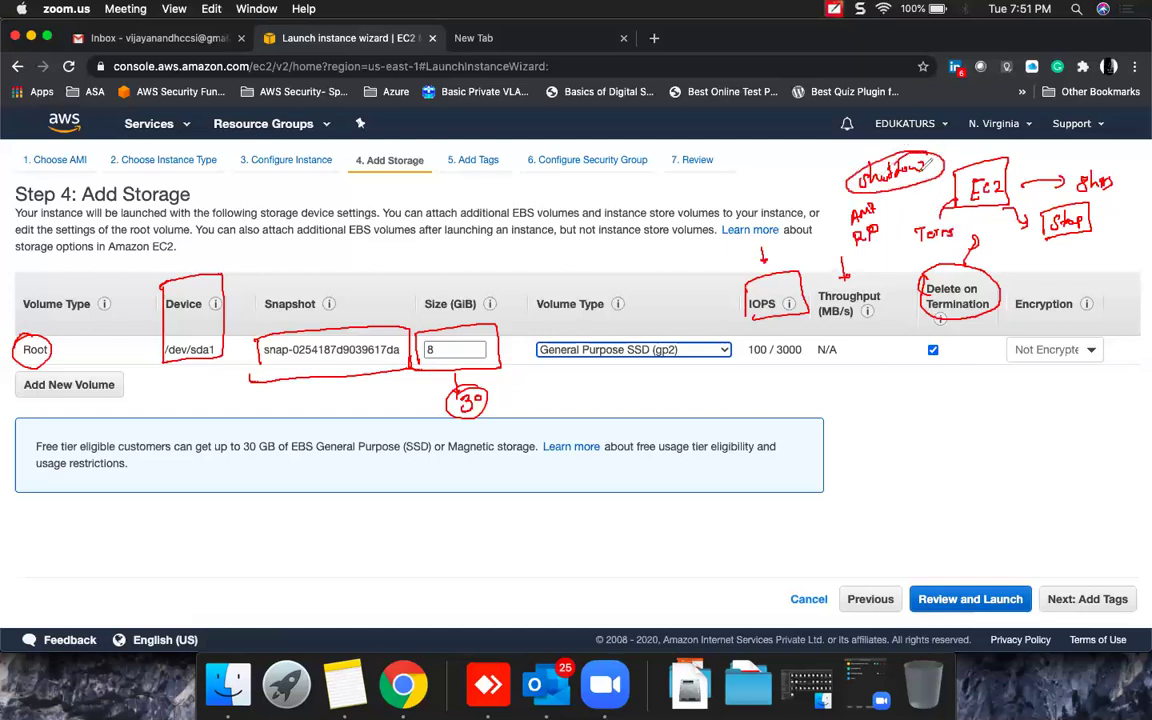
mouse_move(871, 200)
left_mouse_down()
mouse_move(850, 222)
mouse_move(866, 248)
mouse_move(894, 214)
mouse_move(946, 185)
left_mouse_up()
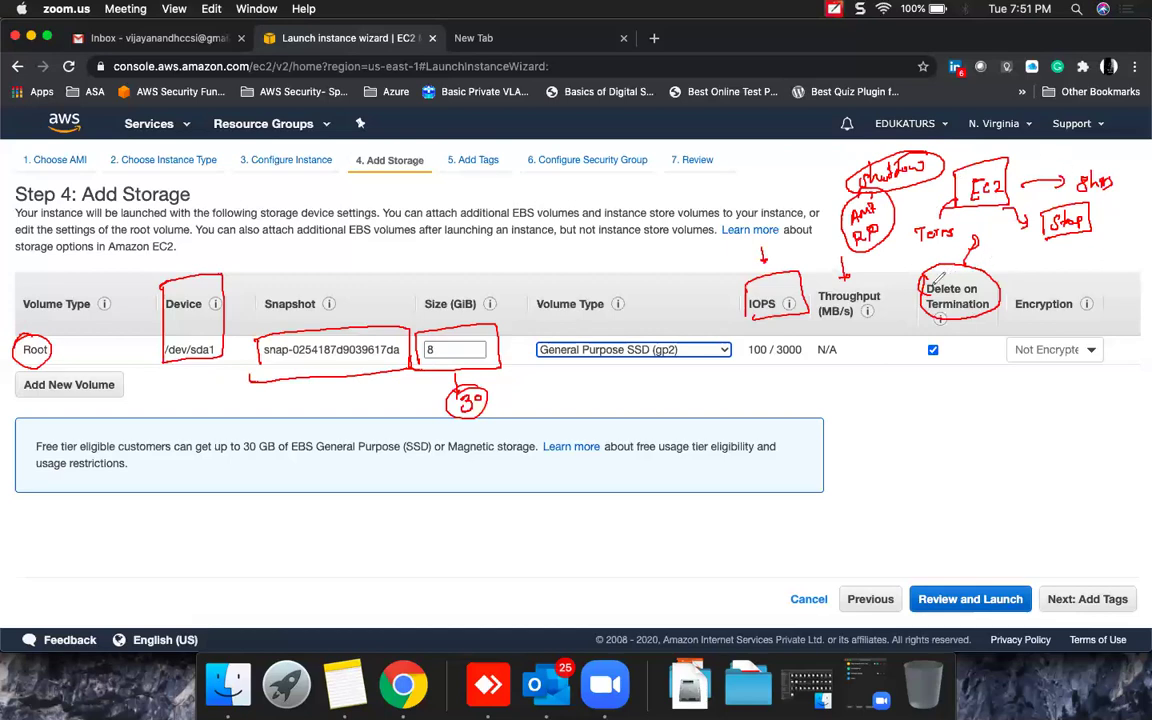
mouse_move(952, 345)
left_mouse_down()
mouse_move(931, 368)
mouse_move(928, 330)
left_mouse_up()
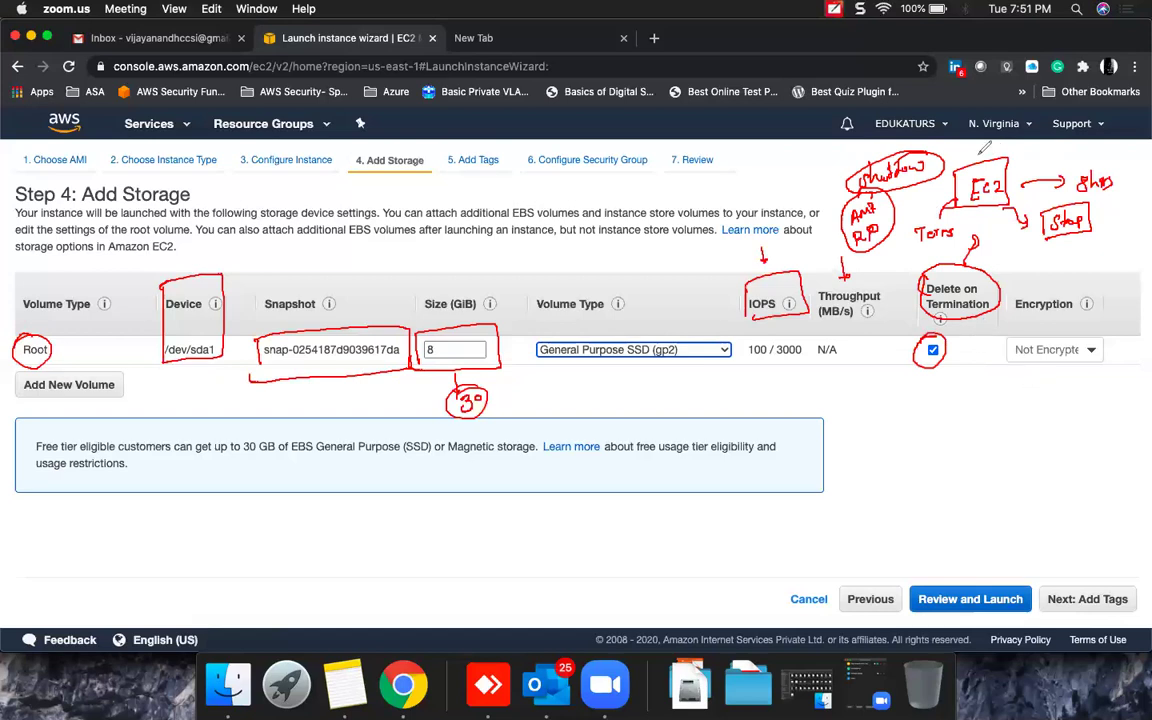
left_click_drag(966, 199, 990, 198)
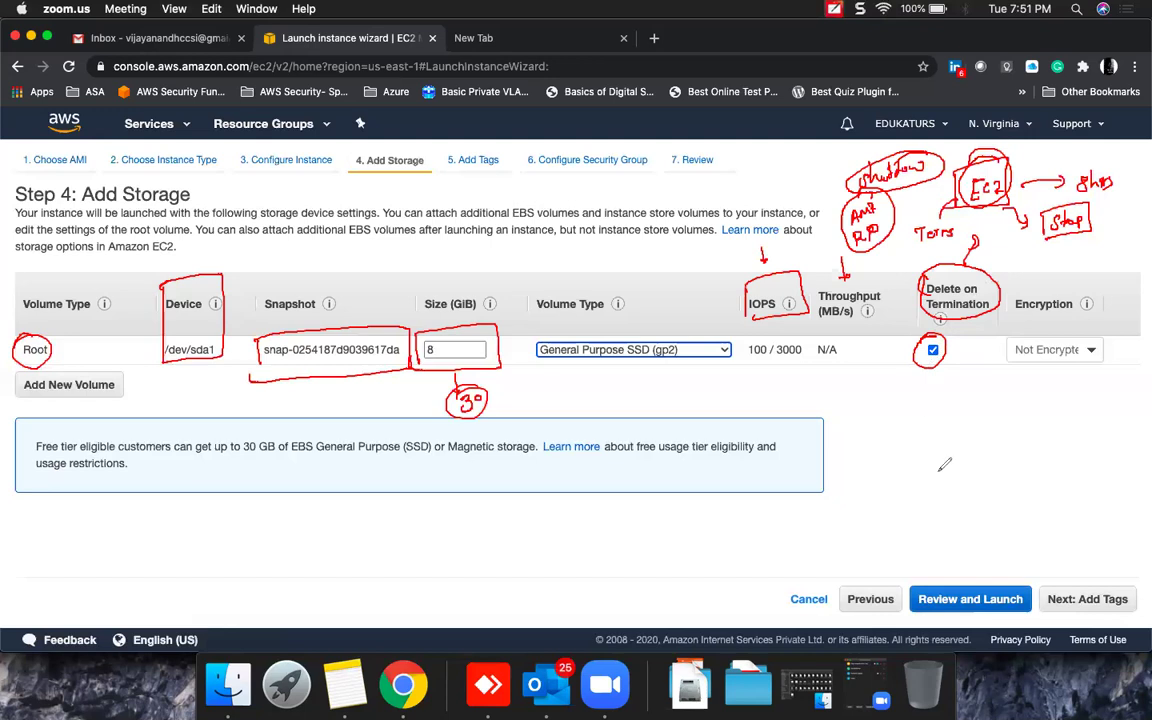
Clear all red drawings from the Add Storage page.
left_click(950, 627)
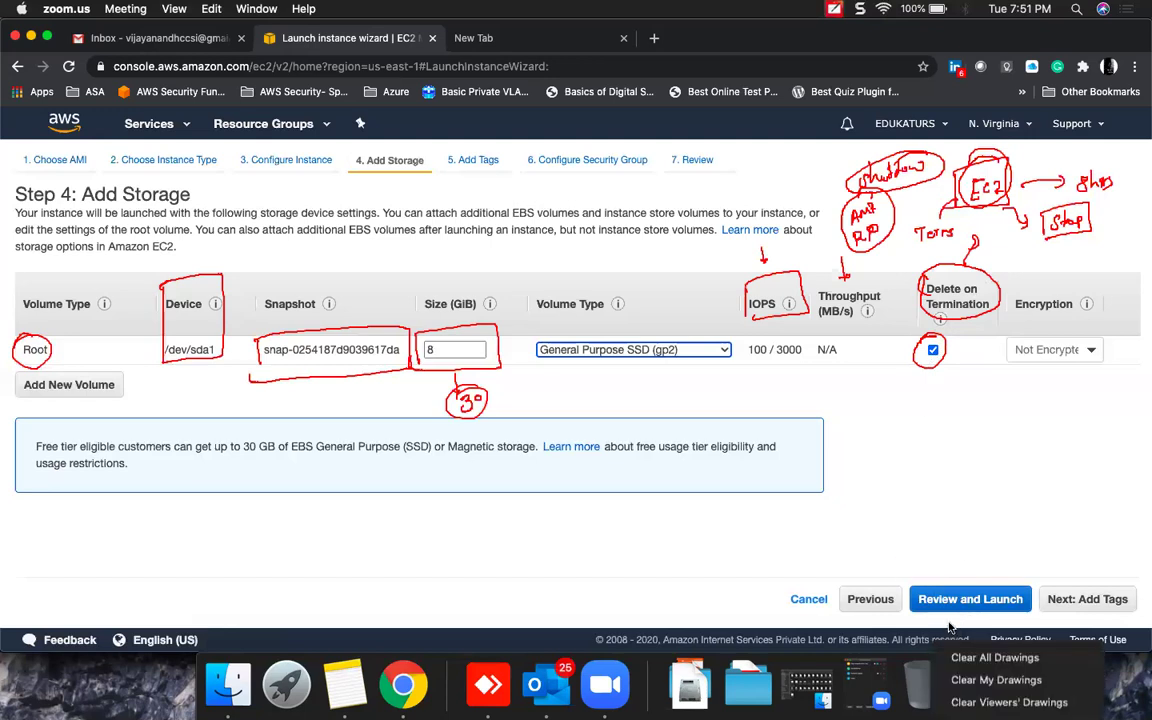
left_click(994, 657)
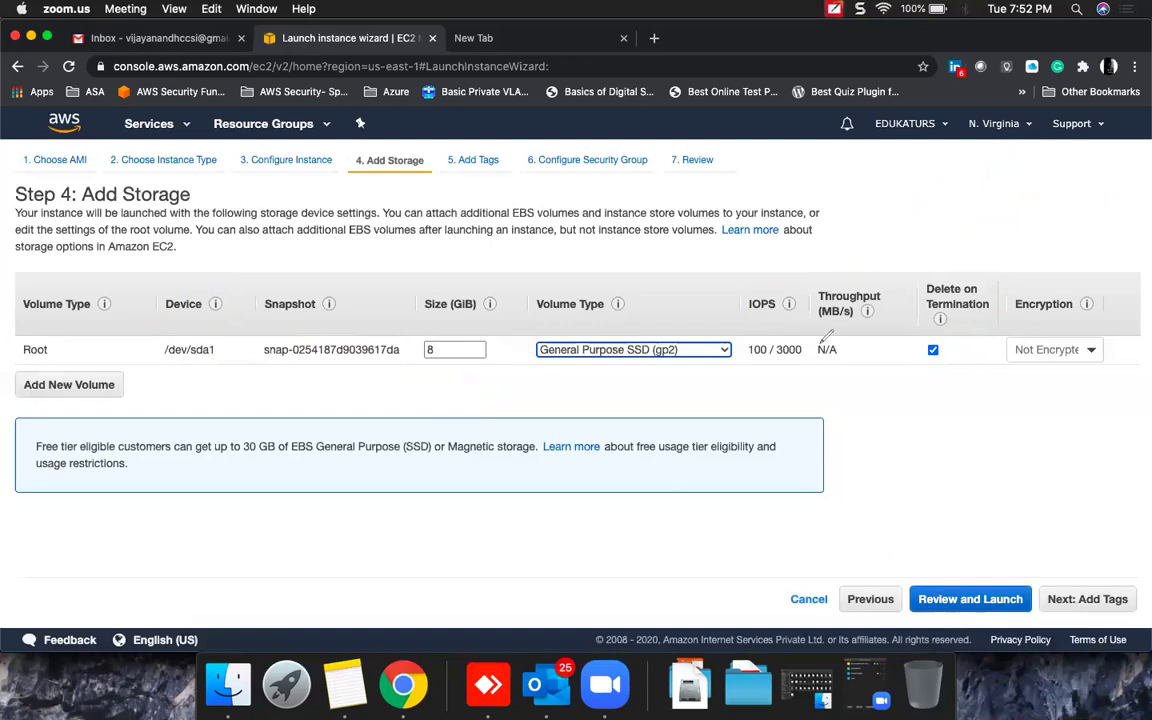
Examine the encryption key options for the root volume, and erase the red mark drawn near the Encryption field.
left_click_drag(931, 339, 956, 342)
left_click(1092, 354)
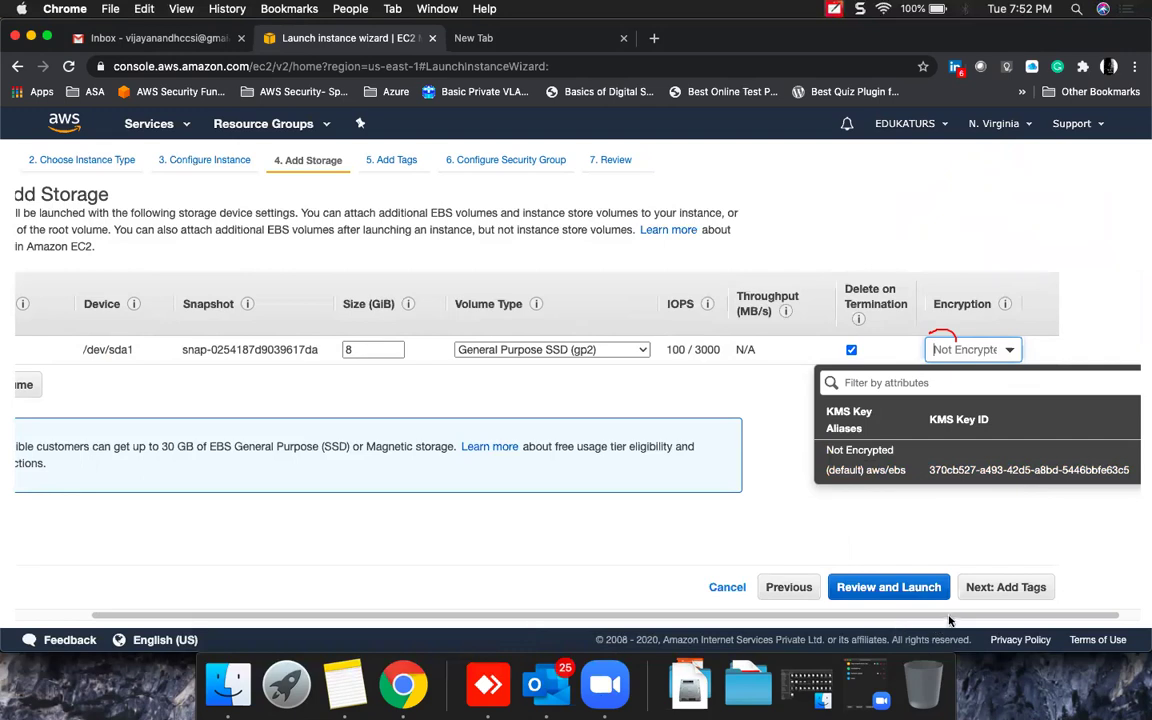
left_click(985, 656)
left_click(787, 414)
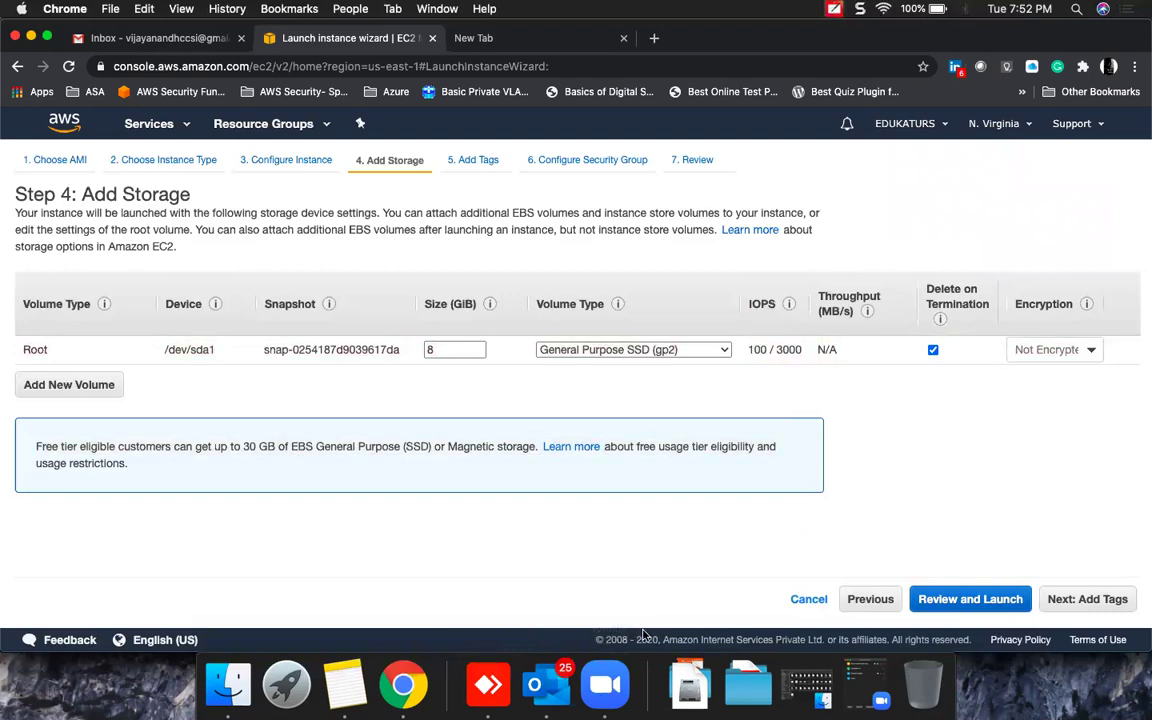
Handwrite a circled "AES key" below the Encryption field, point arrows at it from both sides, and link it to a circled "KMS".
left_click(605, 684)
mouse_move(963, 414)
left_mouse_down()
mouse_move(992, 391)
mouse_move(1036, 400)
mouse_move(938, 405)
mouse_move(985, 372)
left_mouse_up()
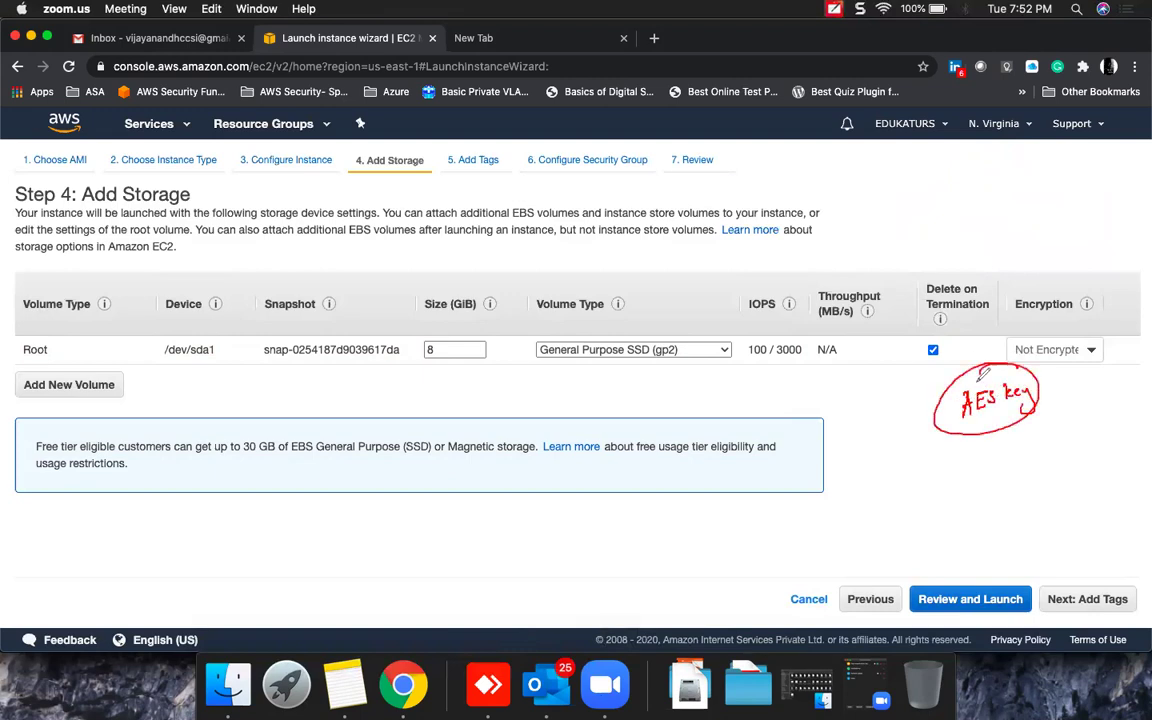
left_click_drag(893, 418, 914, 416)
left_click_drag(914, 416, 904, 422)
left_click_drag(1074, 384, 1053, 390)
mouse_move(957, 434)
left_mouse_down()
mouse_move(932, 512)
mouse_move(948, 495)
mouse_move(972, 507)
mouse_move(910, 500)
mouse_move(996, 488)
left_mouse_up()
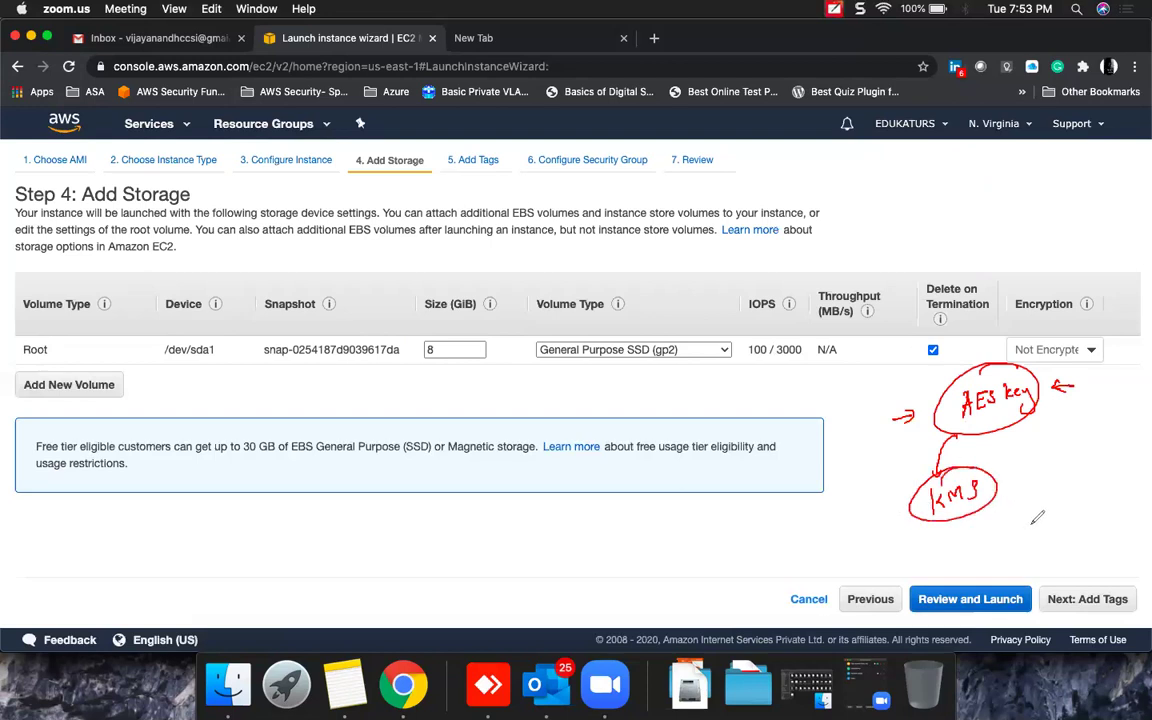
Handwrite a circled "CA" and a circled "Free" on either side of the "KMS" note, each with an arrow from it.
mouse_move(1008, 488)
left_mouse_down()
mouse_move(1072, 486)
mouse_move(1042, 466)
left_mouse_up()
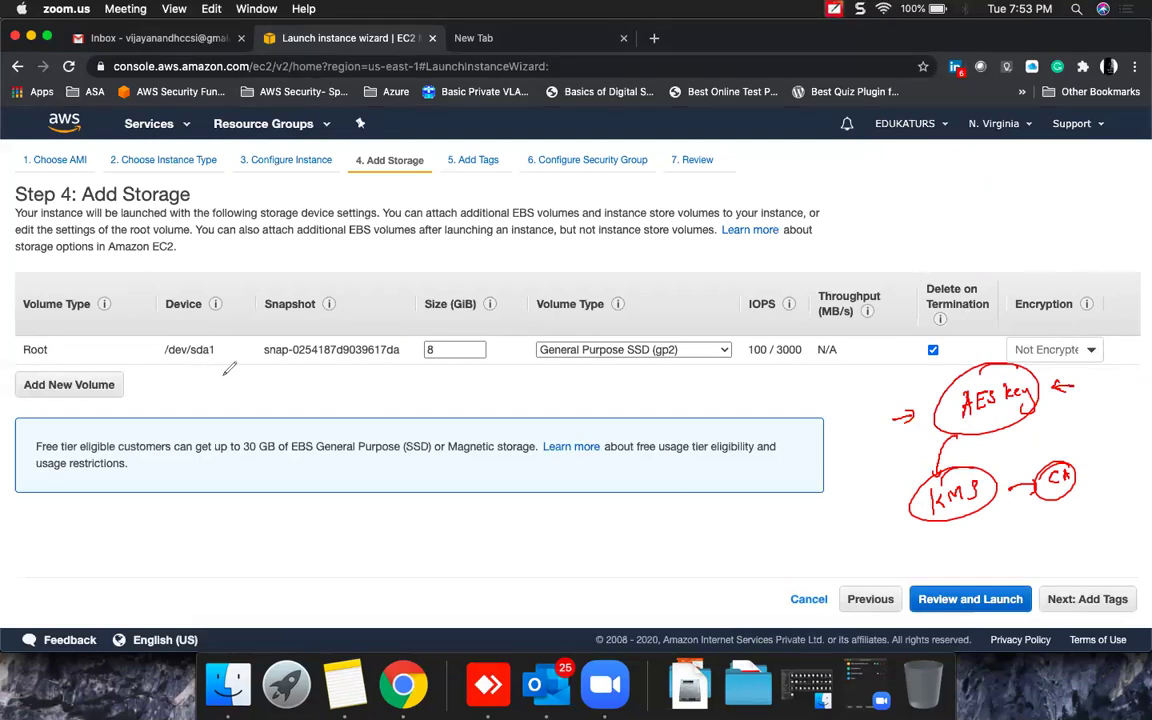
left_click_drag(905, 498, 797, 531)
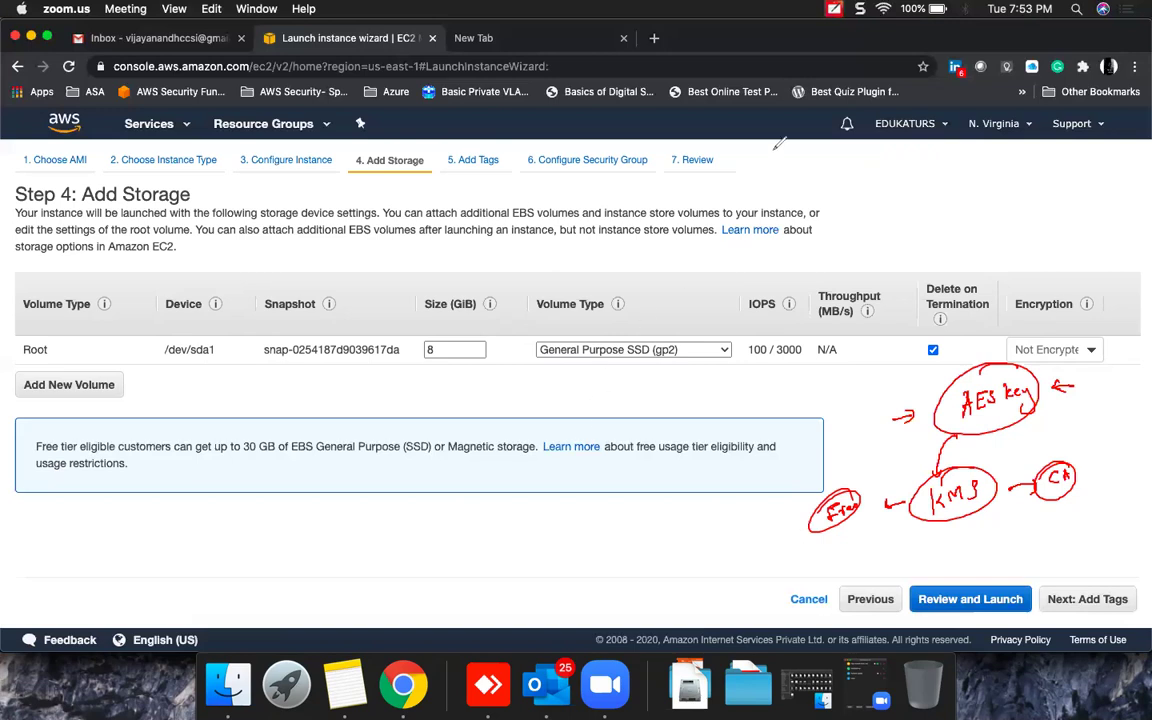
Handwrite a circled "N" above the storage table, with "20" linked by an arrow to a second "20" note, an underlined "1" and "double".
left_click_drag(925, 186, 956, 158)
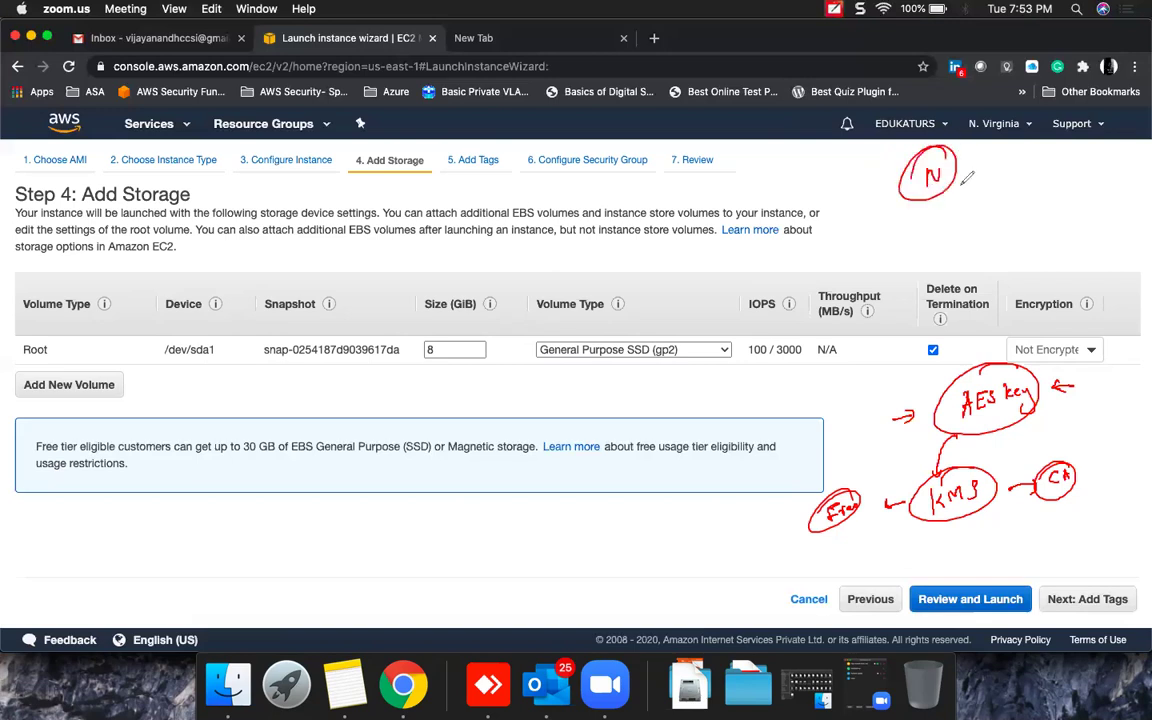
mouse_move(1030, 168)
left_mouse_down()
mouse_move(1048, 182)
mouse_move(1096, 159)
mouse_move(960, 218)
mouse_move(970, 213)
left_mouse_up()
left_click_drag(955, 230, 973, 226)
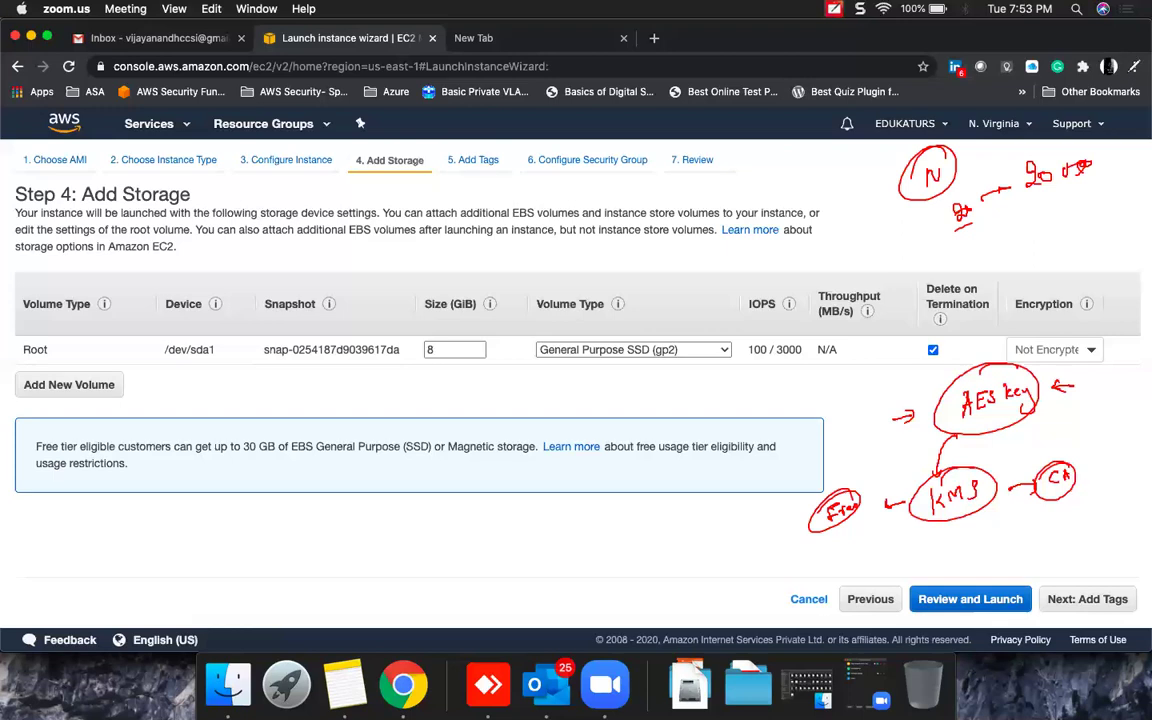
left_click_drag(1028, 199, 1048, 193)
left_click_drag(1057, 200, 1056, 224)
mouse_move(1046, 227)
left_mouse_down()
mouse_move(1101, 211)
mouse_move(1082, 256)
mouse_move(1136, 236)
left_mouse_up()
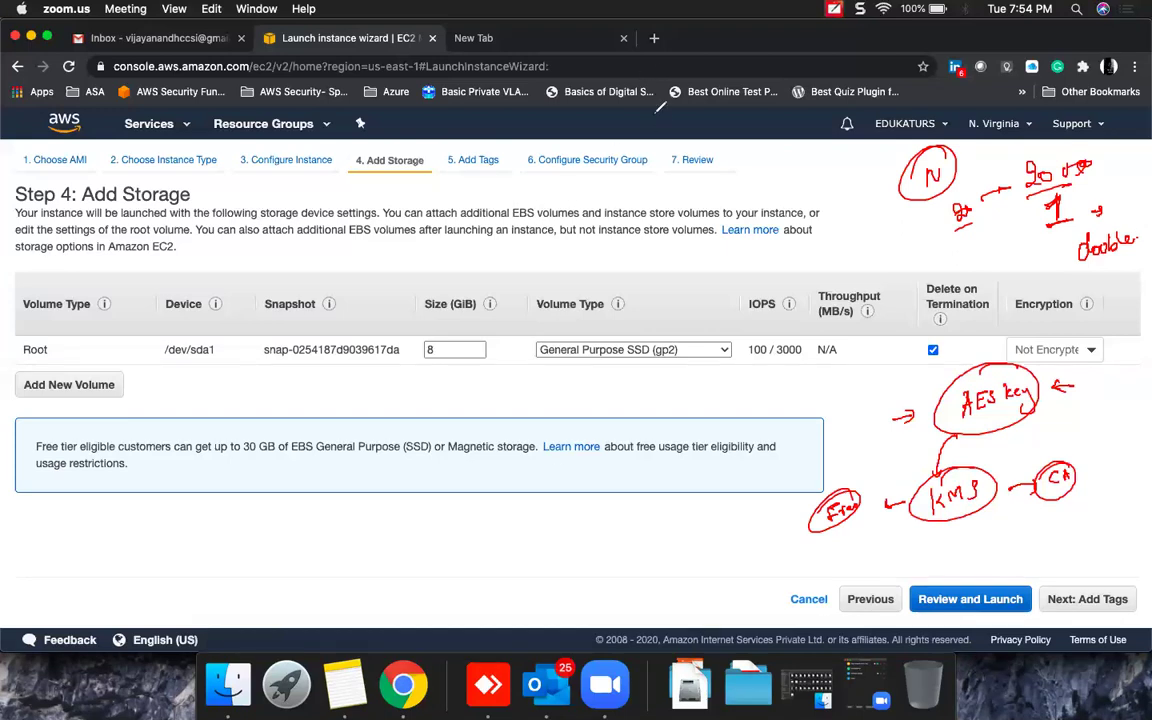
Clear all handwritten notes from the Add Storage page.
left_click(946, 628)
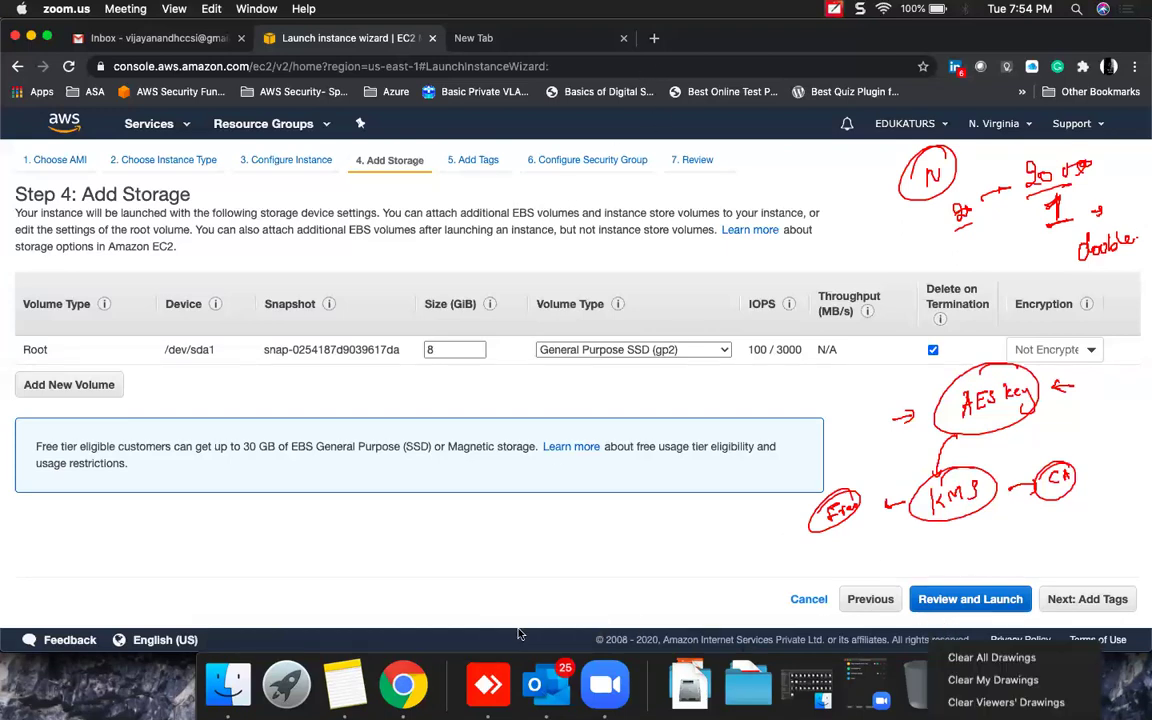
left_click(682, 628)
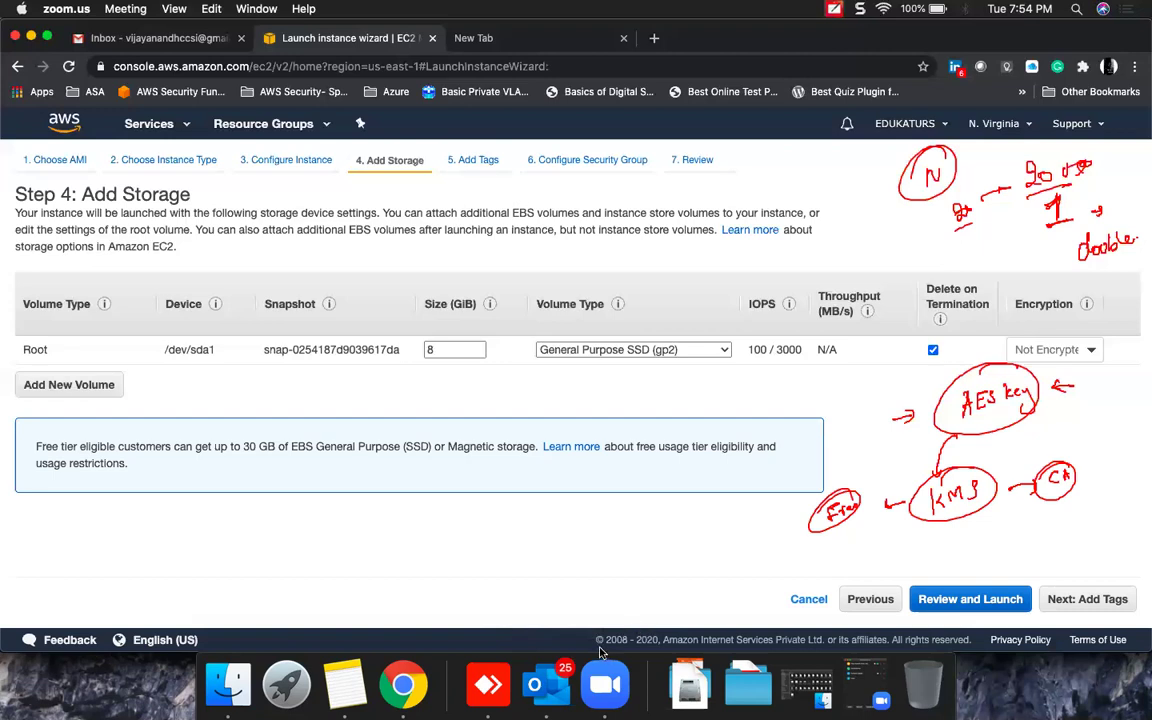
left_click(941, 621)
left_click(960, 656)
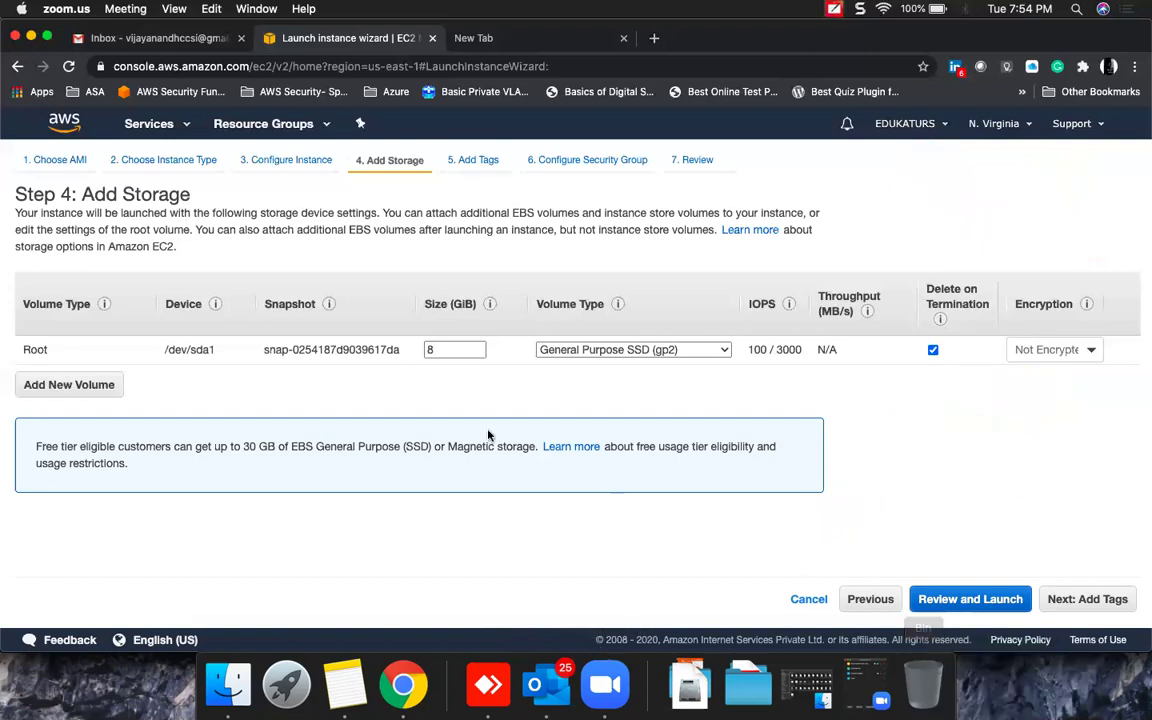
Add a second EBS volume to the instance and set its volume type to Magnetic (standard).
left_click(62, 386)
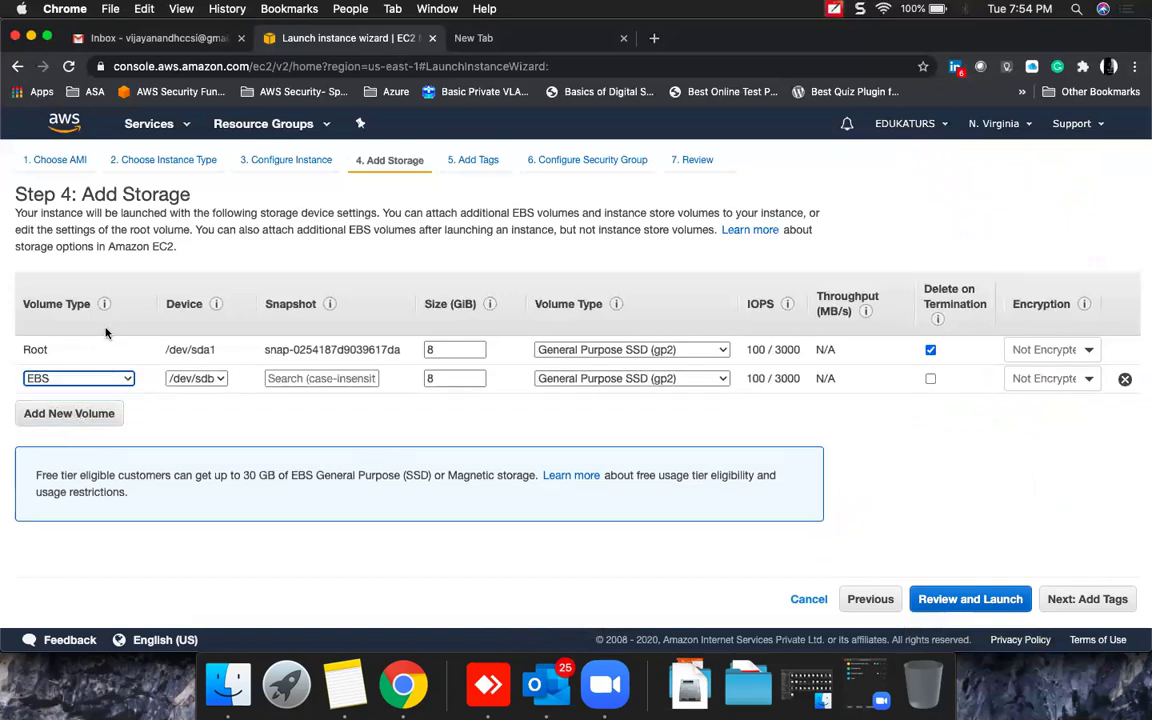
left_click(122, 378)
left_click(144, 374)
left_click(722, 380)
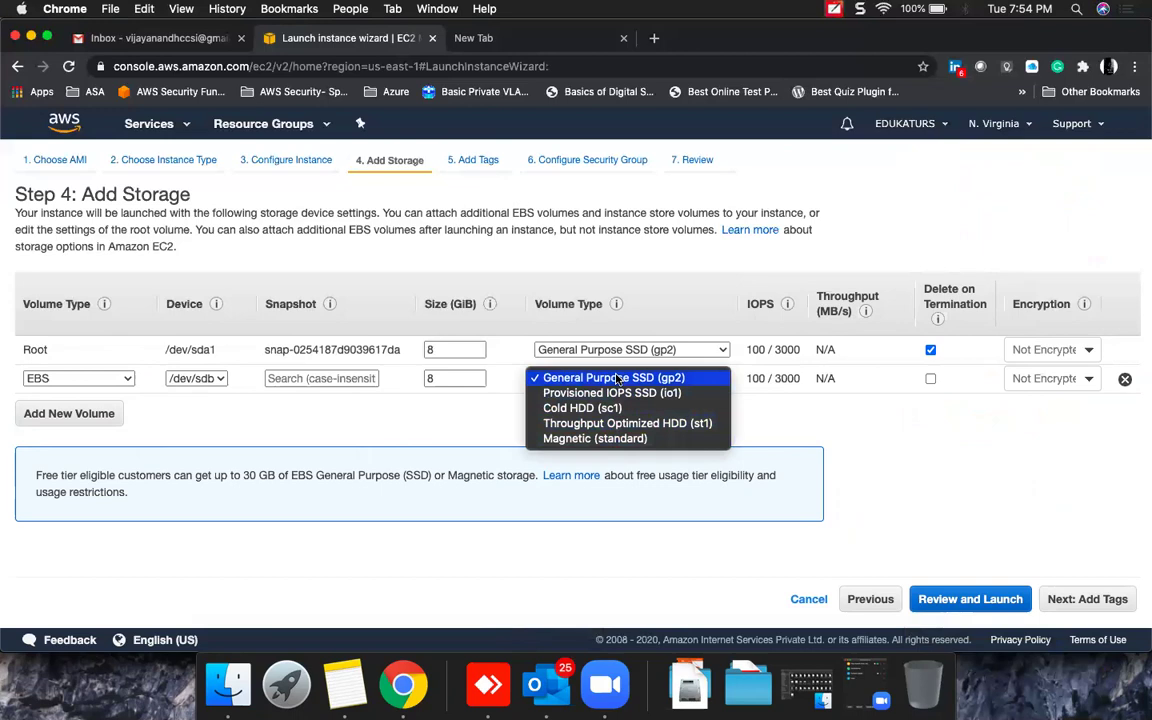
left_click(628, 441)
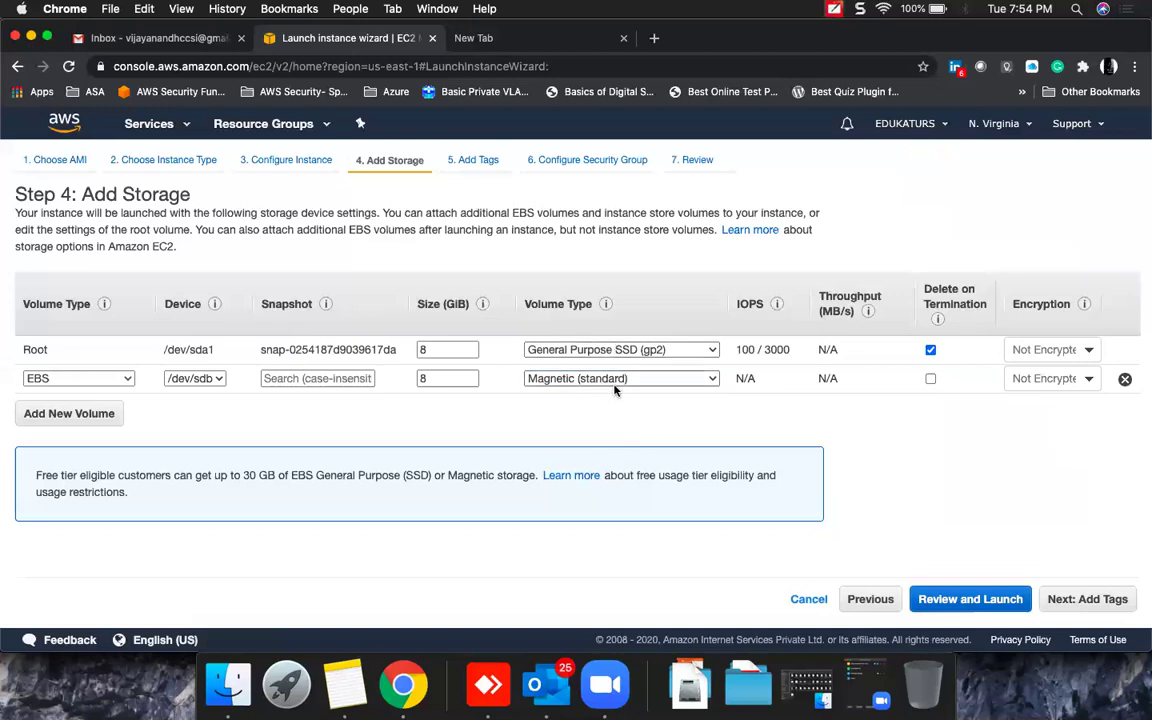
Cancel the instance launch wizard and open the Elastic Block Store volumes list.
left_click(872, 599)
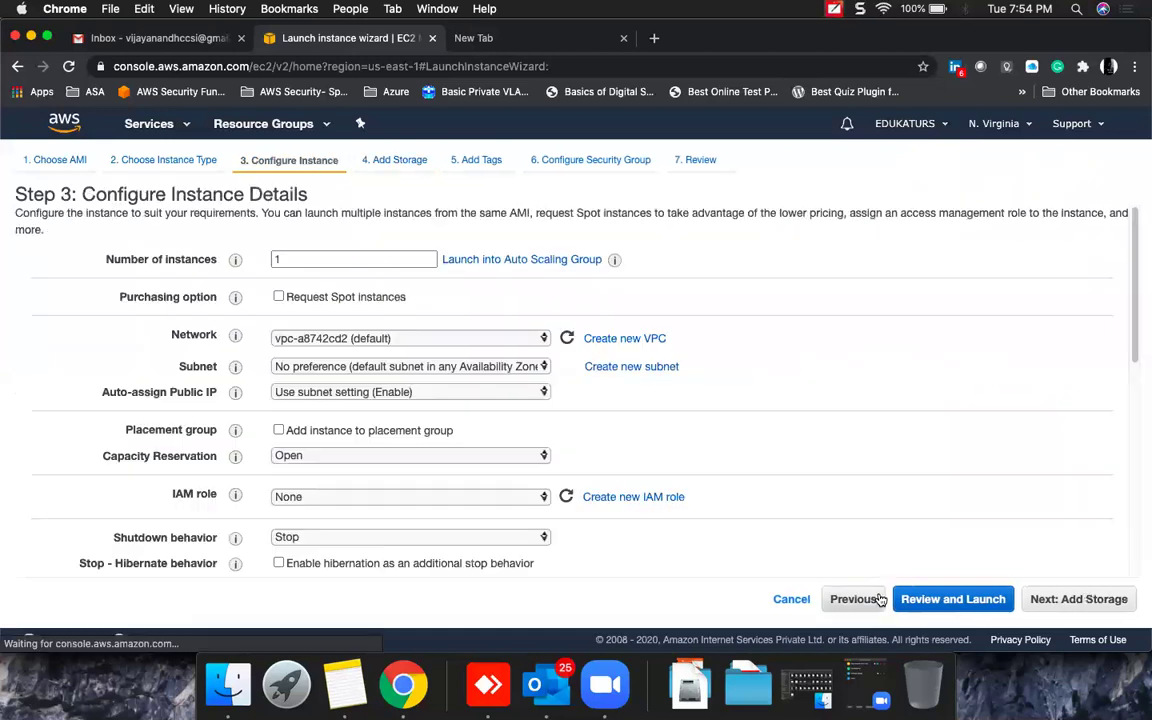
left_click(797, 600)
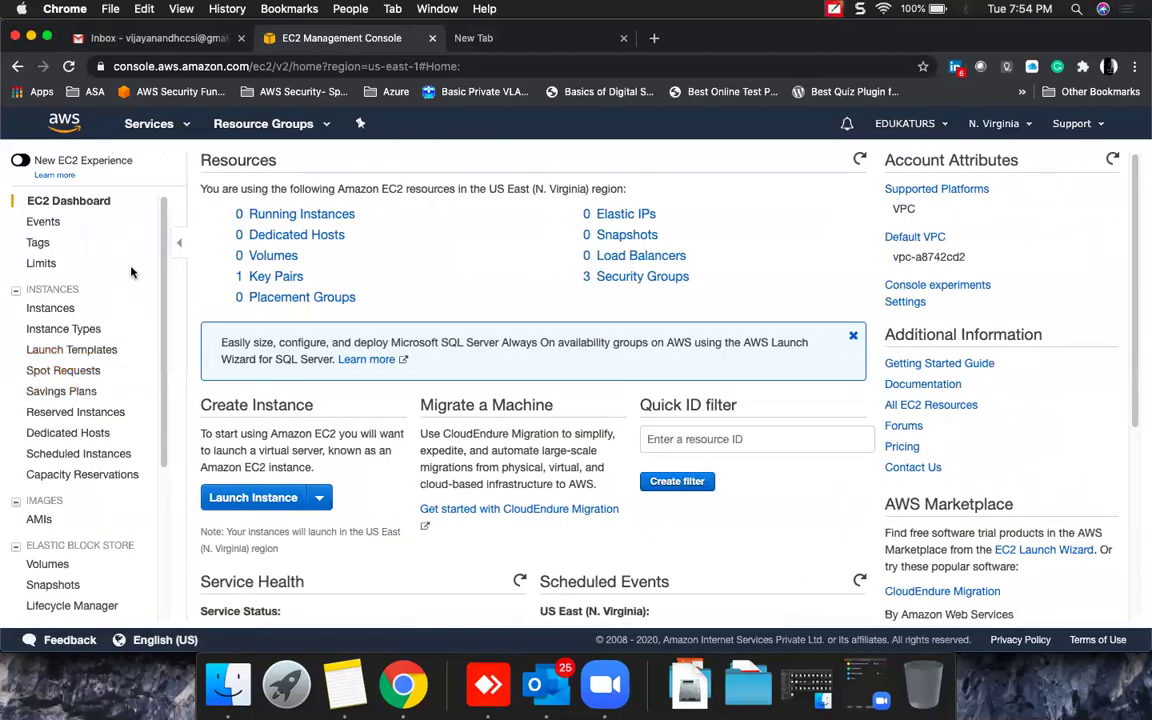
scroll(172, 238, "down", 5)
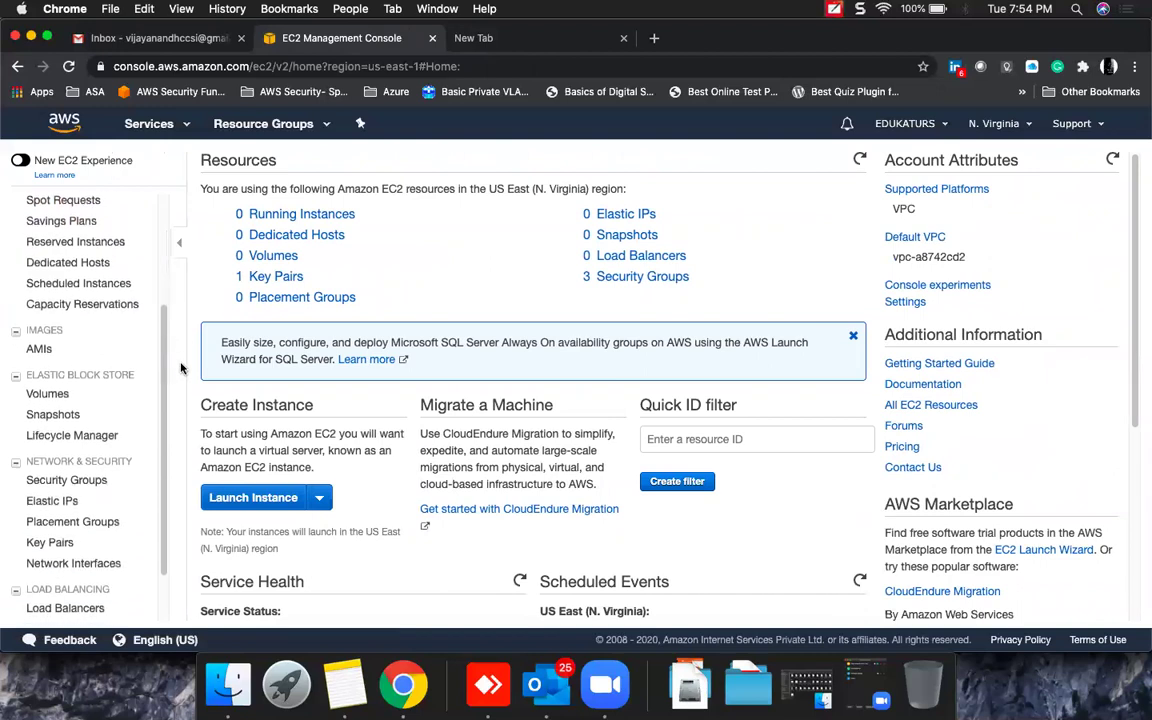
scroll(183, 390, "down", 2)
scroll(166, 300, "up", 6)
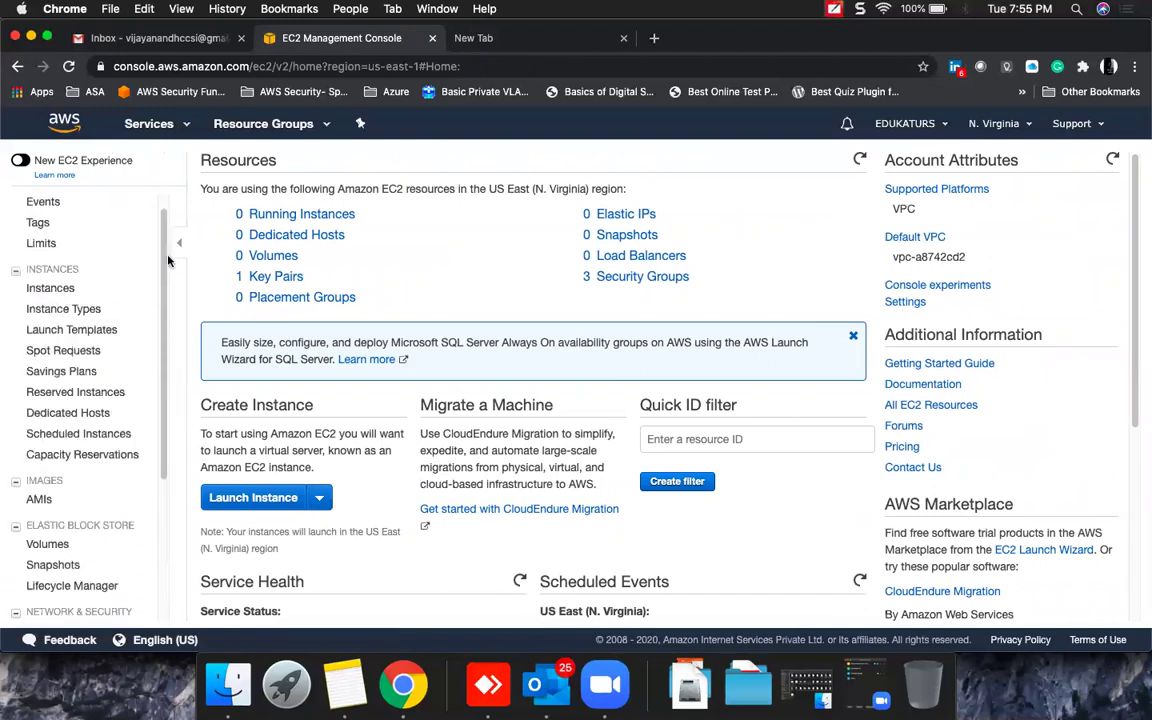
scroll(166, 263, "down", 1)
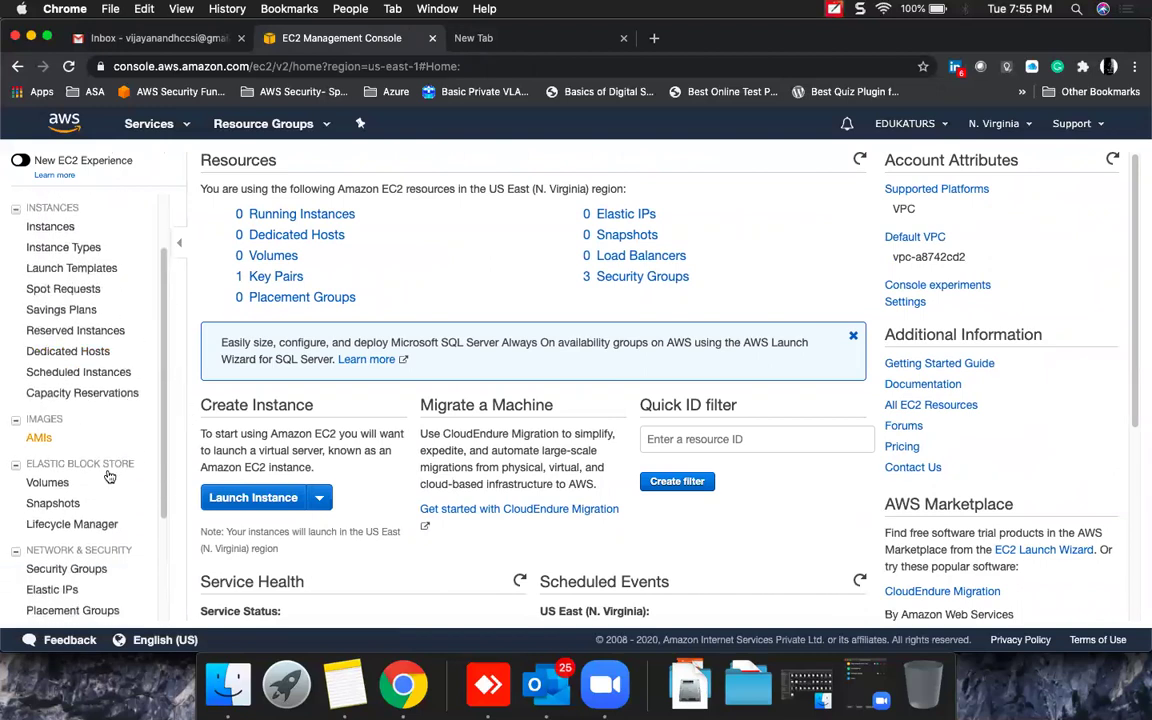
left_click(50, 463)
left_click(8, 463)
left_click(48, 483)
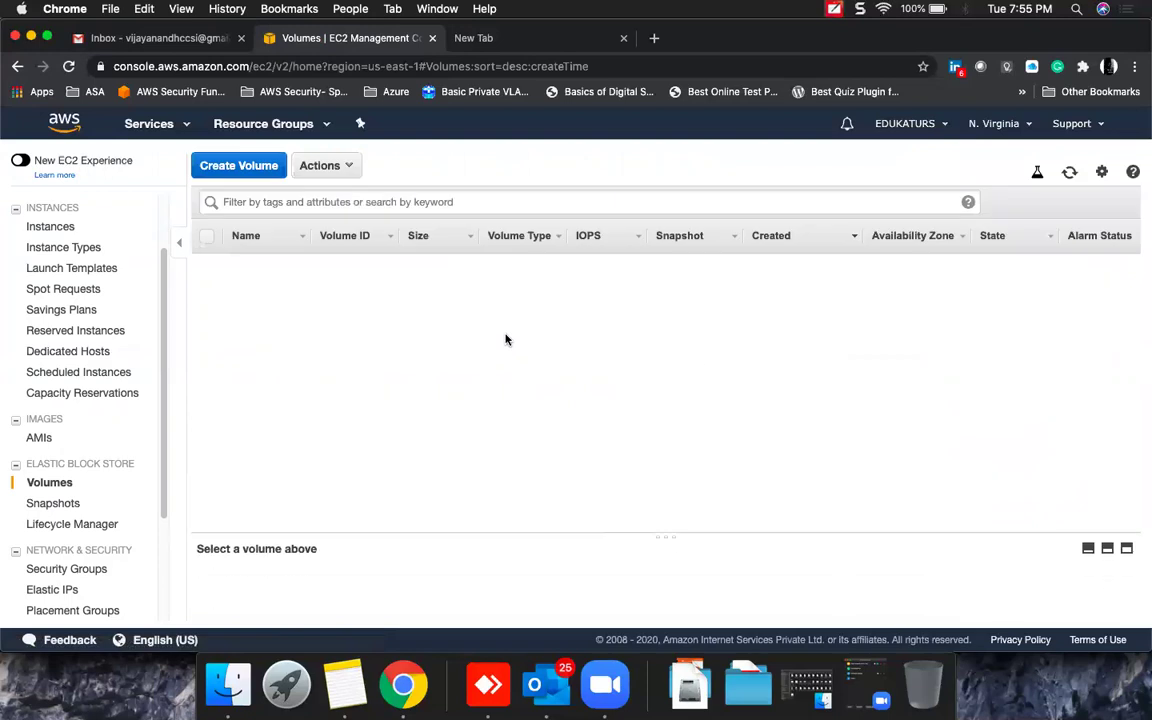
Start creating a new standalone volume and set its volume type to Magnetic (standard).
left_click(230, 165)
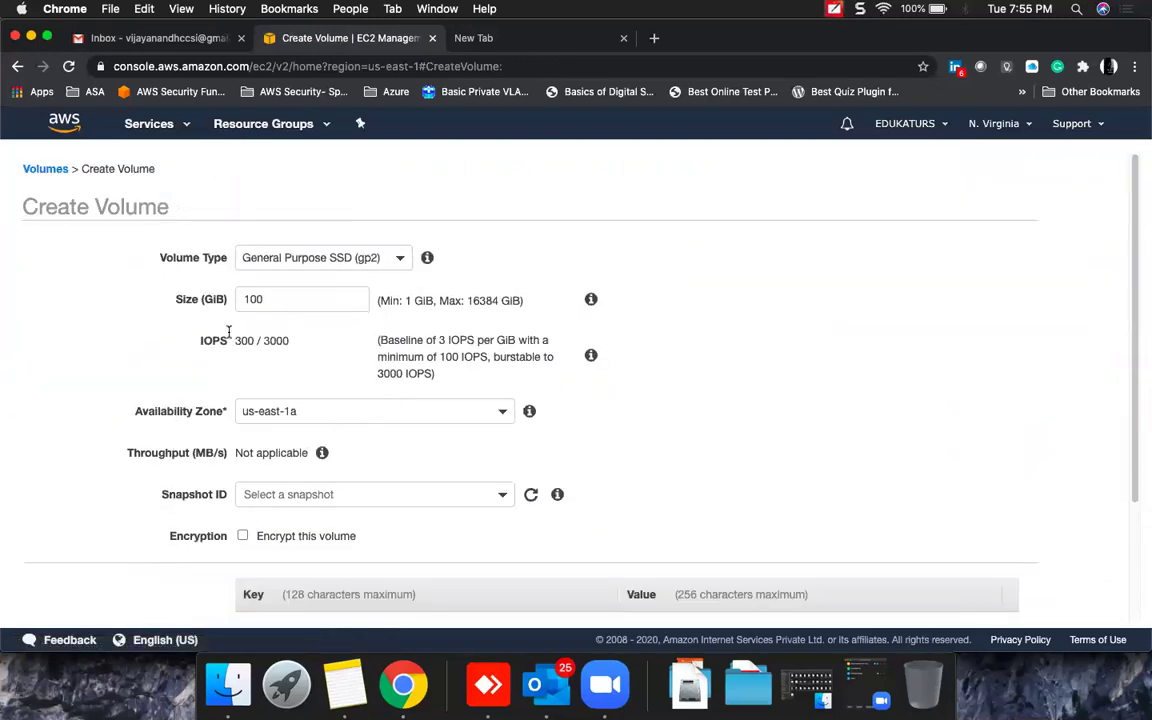
left_click(404, 260)
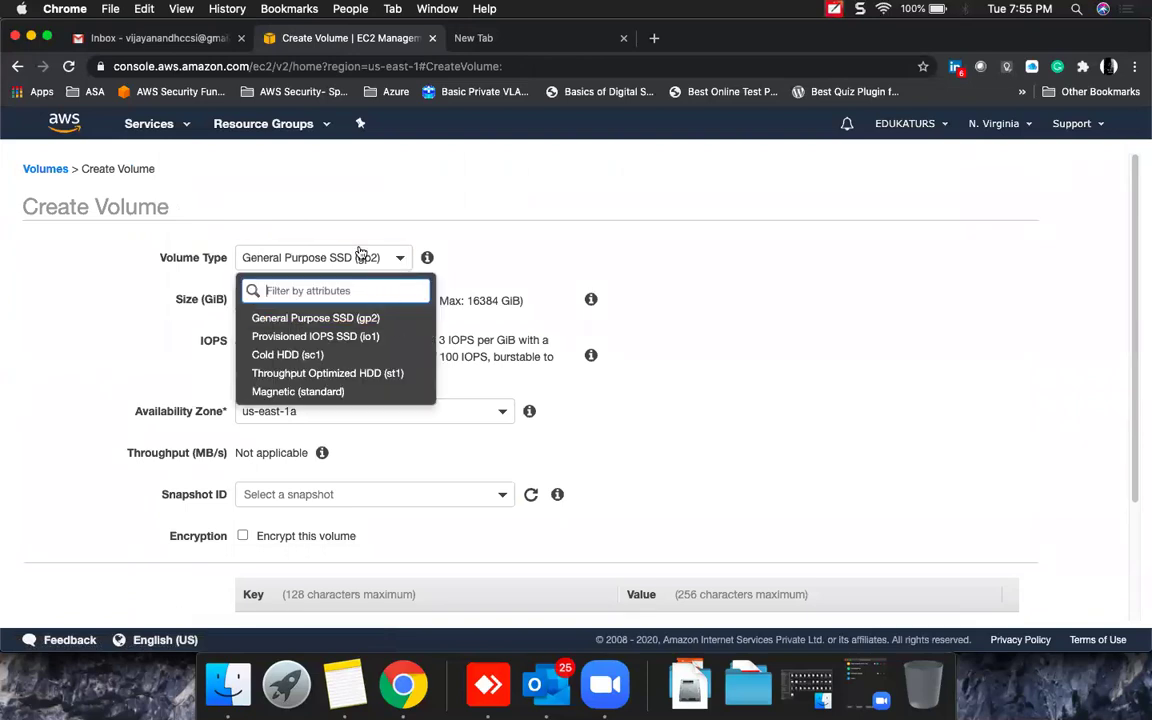
left_click(334, 399)
left_click(447, 248)
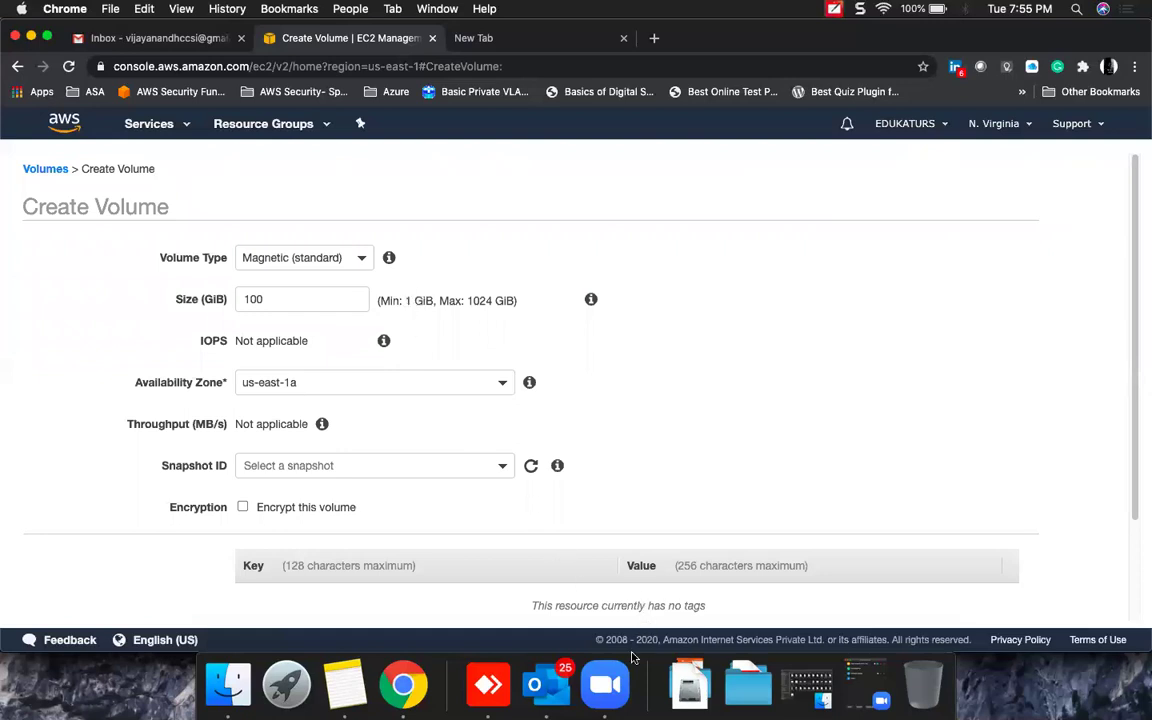
Circle the 1 GiB minimum size in red and handwrite "1 TB" above the 1024 GiB maximum.
left_click_drag(404, 299, 442, 301)
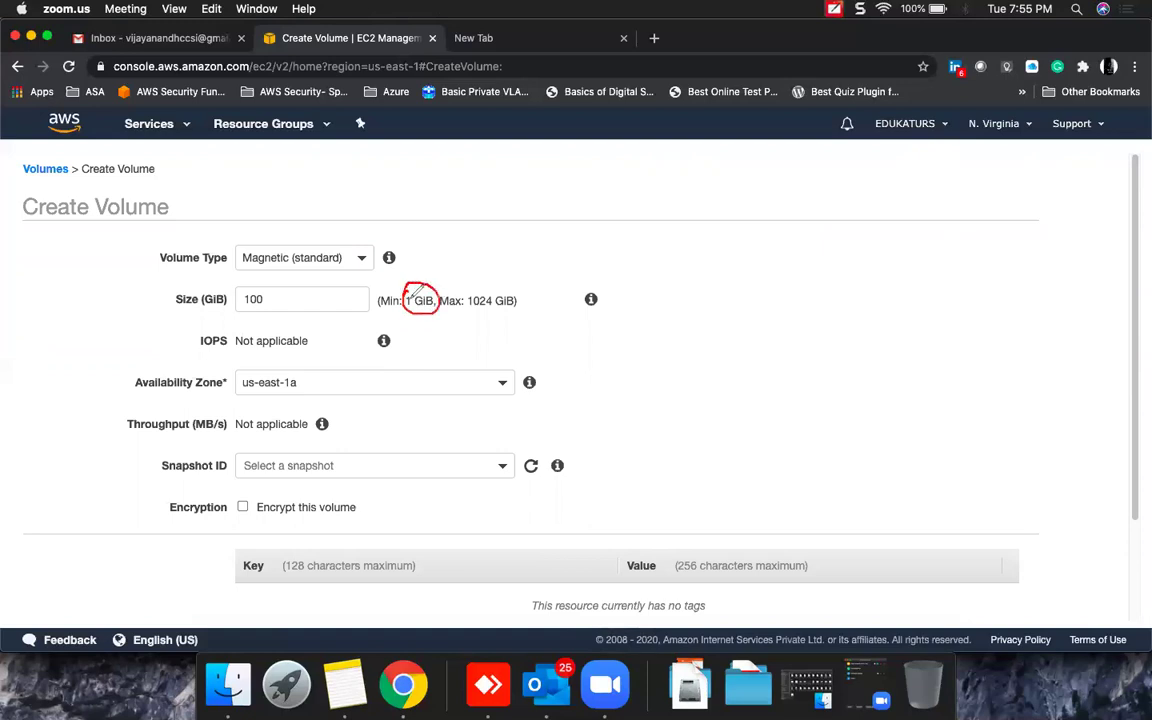
mouse_move(480, 268)
left_mouse_down()
mouse_move(479, 285)
mouse_move(505, 262)
mouse_move(500, 278)
left_mouse_up()
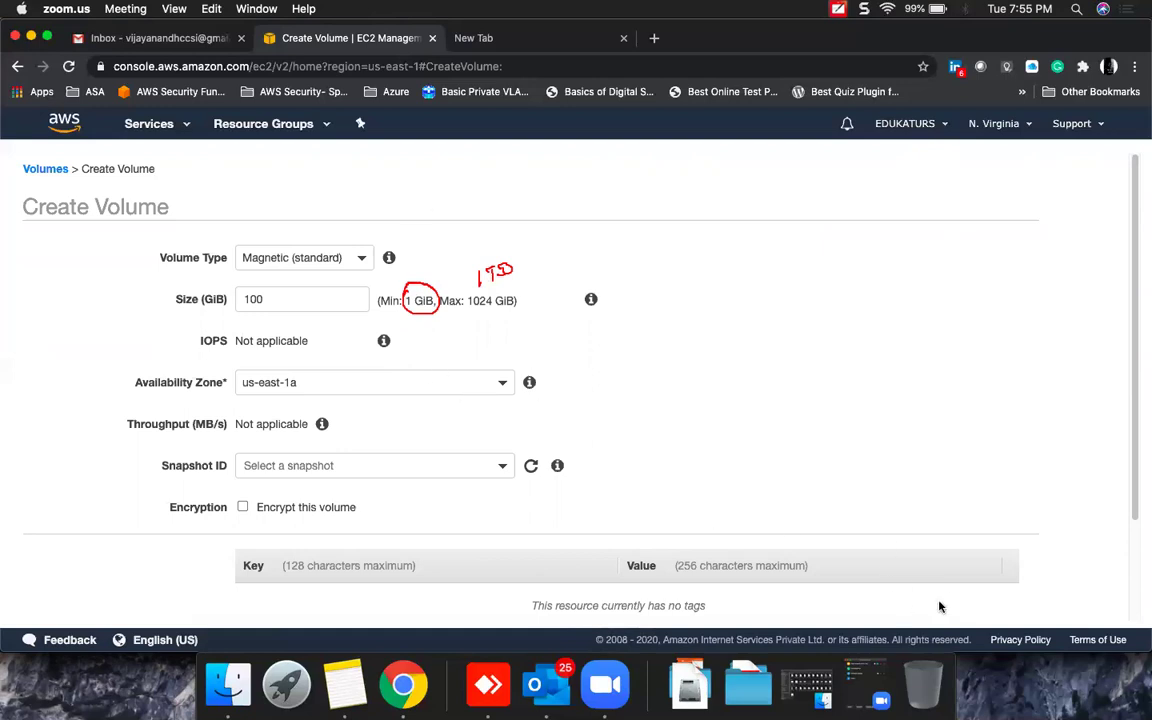
Clear all red drawings from the Create Volume form.
left_click(945, 648)
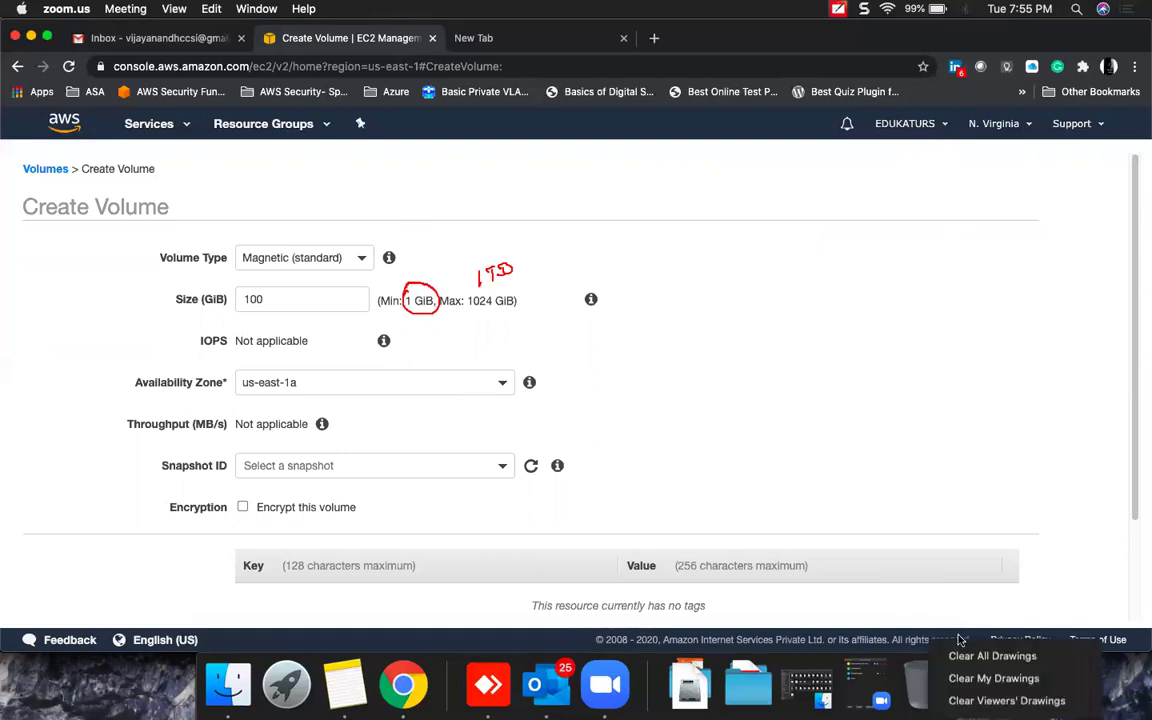
left_click(955, 655)
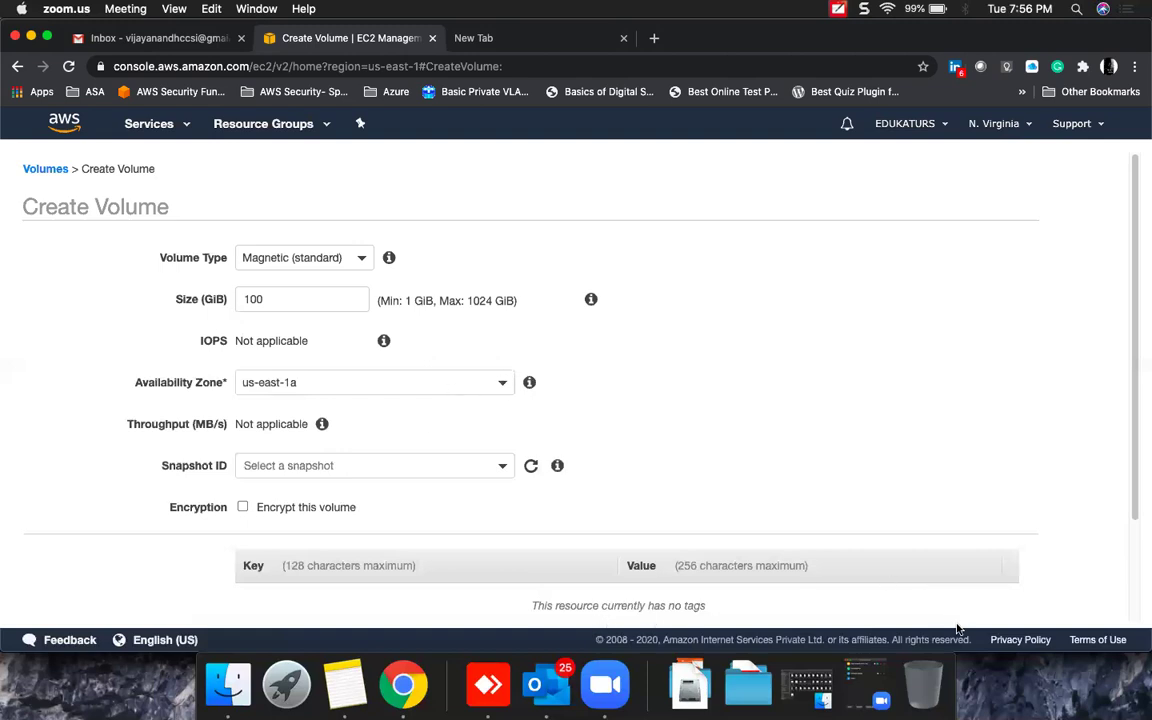
right_click(857, 566)
left_click(507, 592)
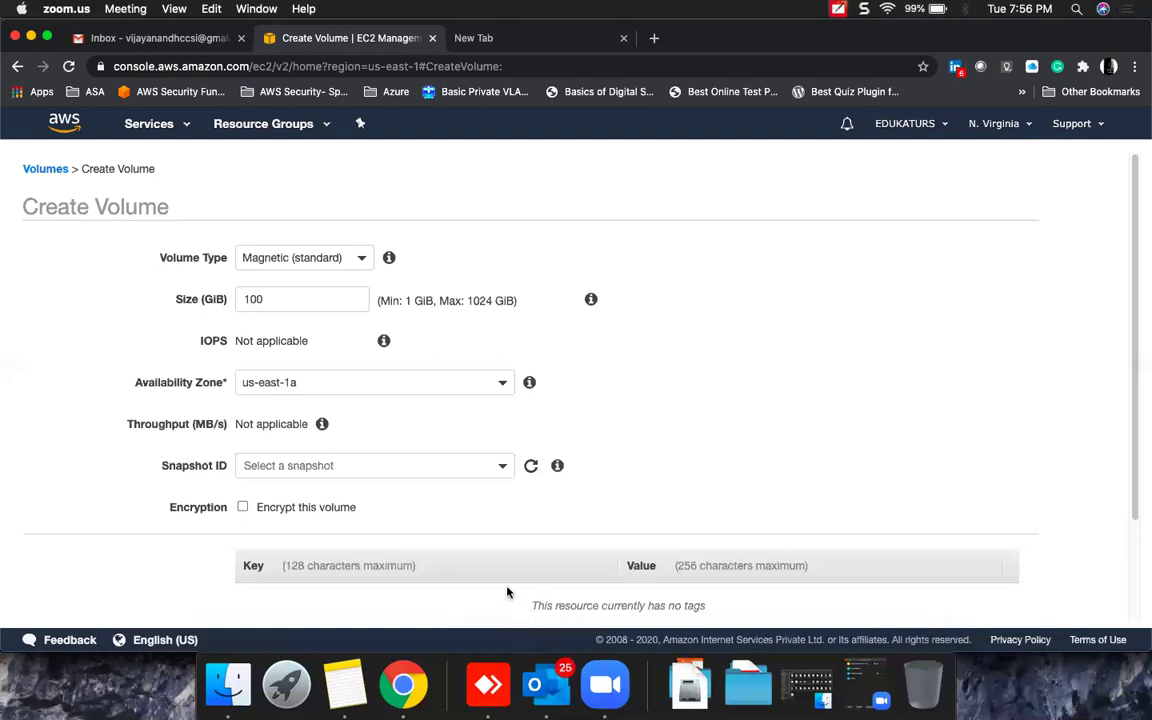
Choose availability zone us-east-1a and set the volume type to Throughput Optimized HDD (st1).
left_click(505, 384)
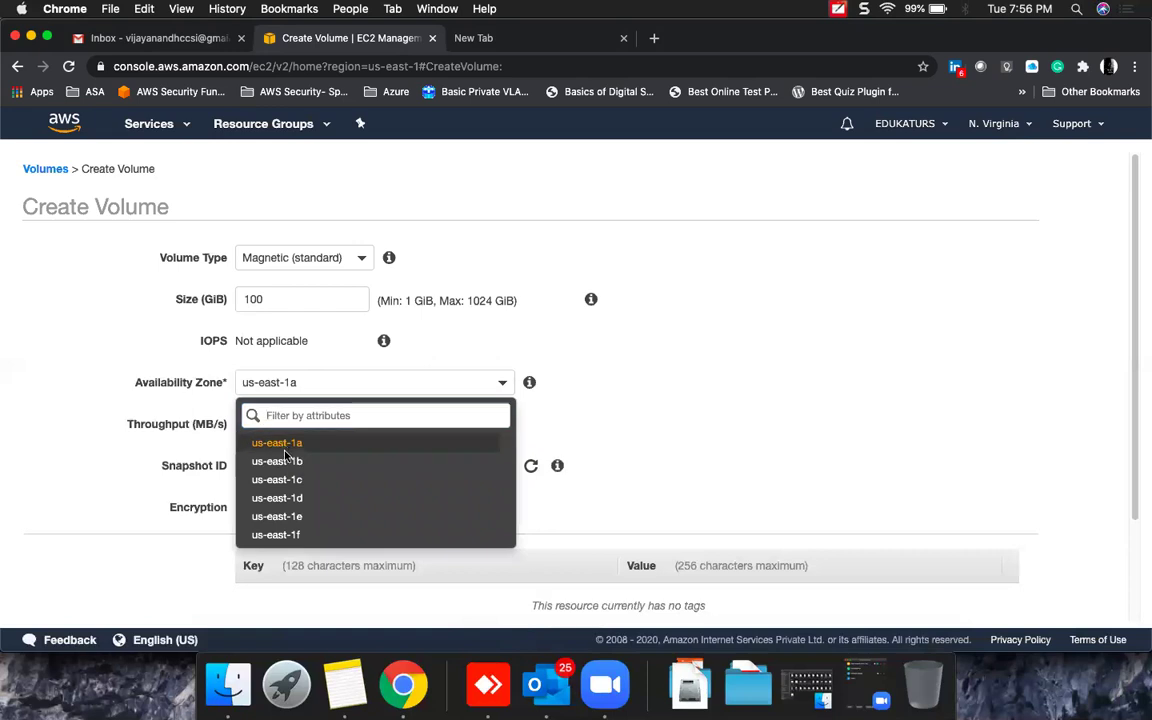
left_click(272, 442)
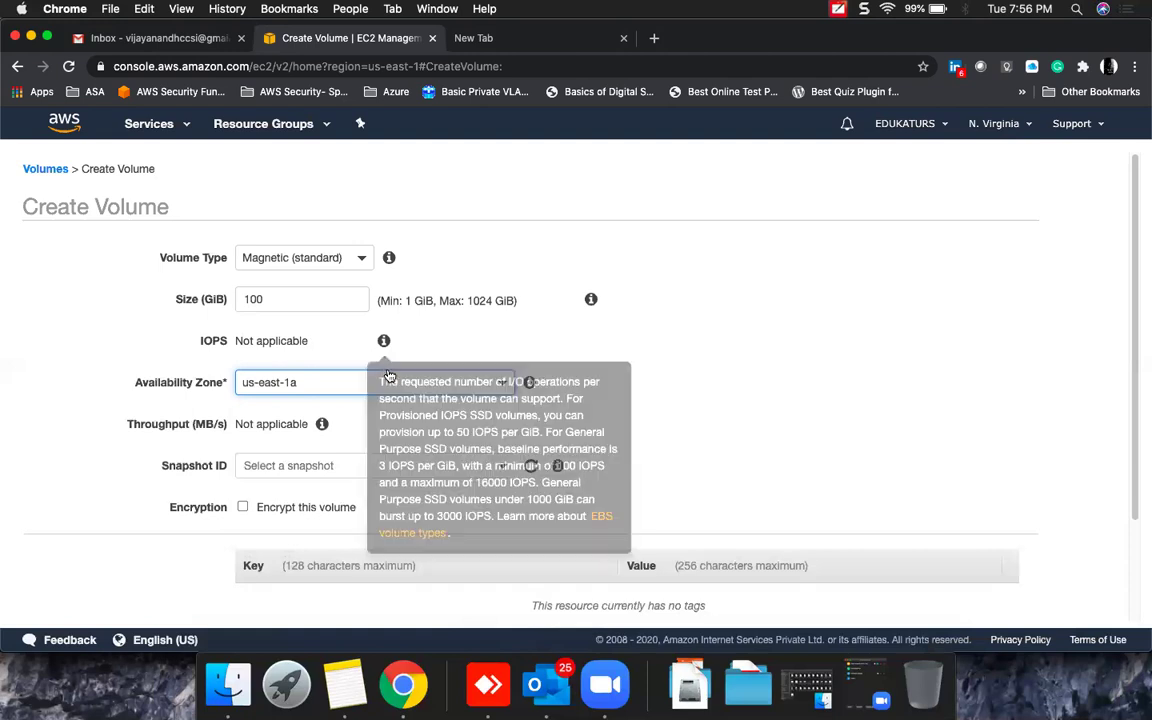
left_click(360, 258)
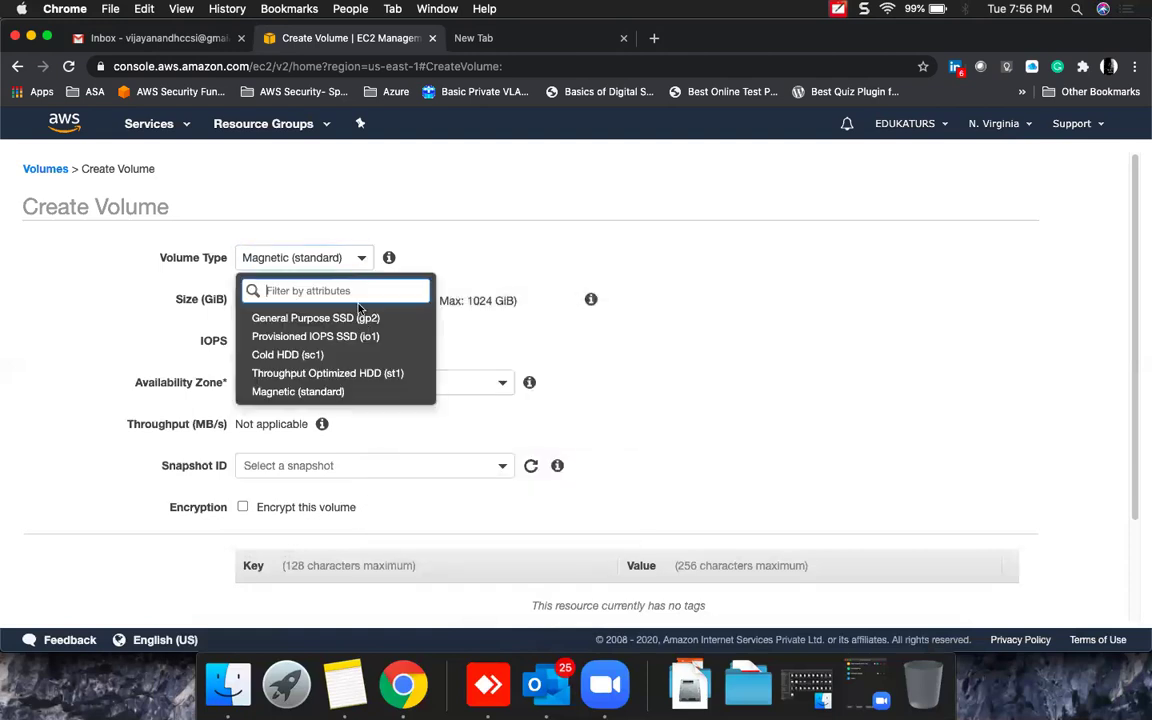
left_click(348, 375)
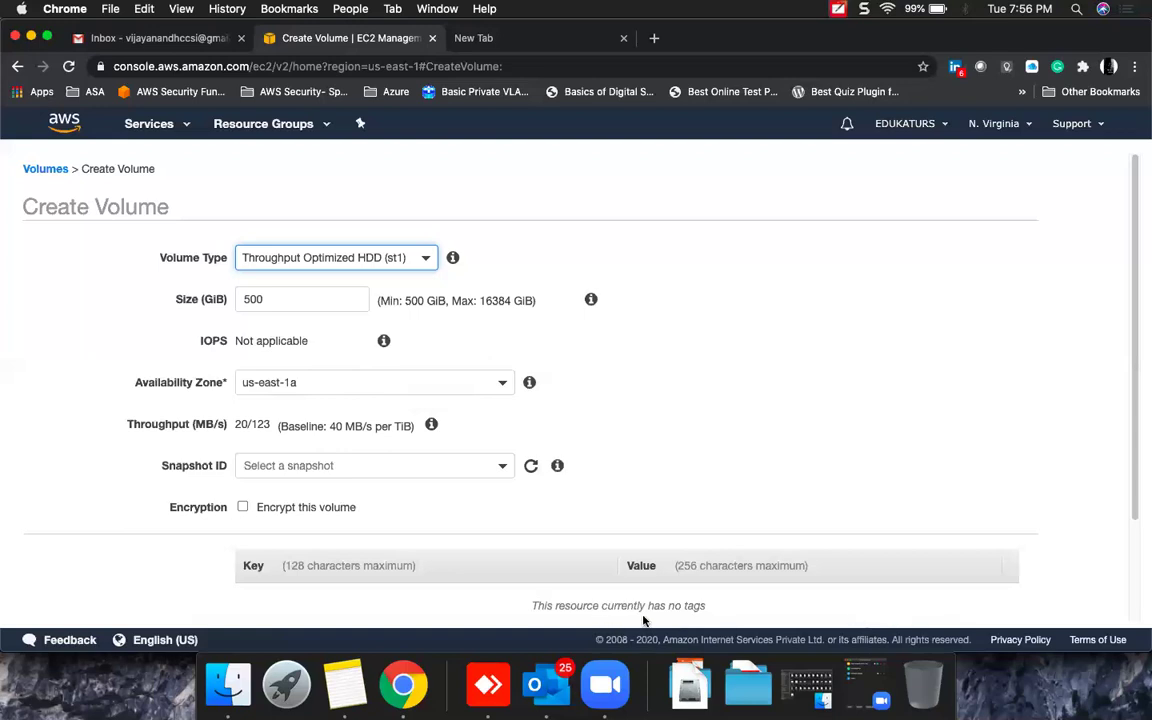
Handwrite "Low cost" with an arrow toward it from "Mag", a circled "SSD" beside it, and "freq accessed data" below it.
left_click(538, 588)
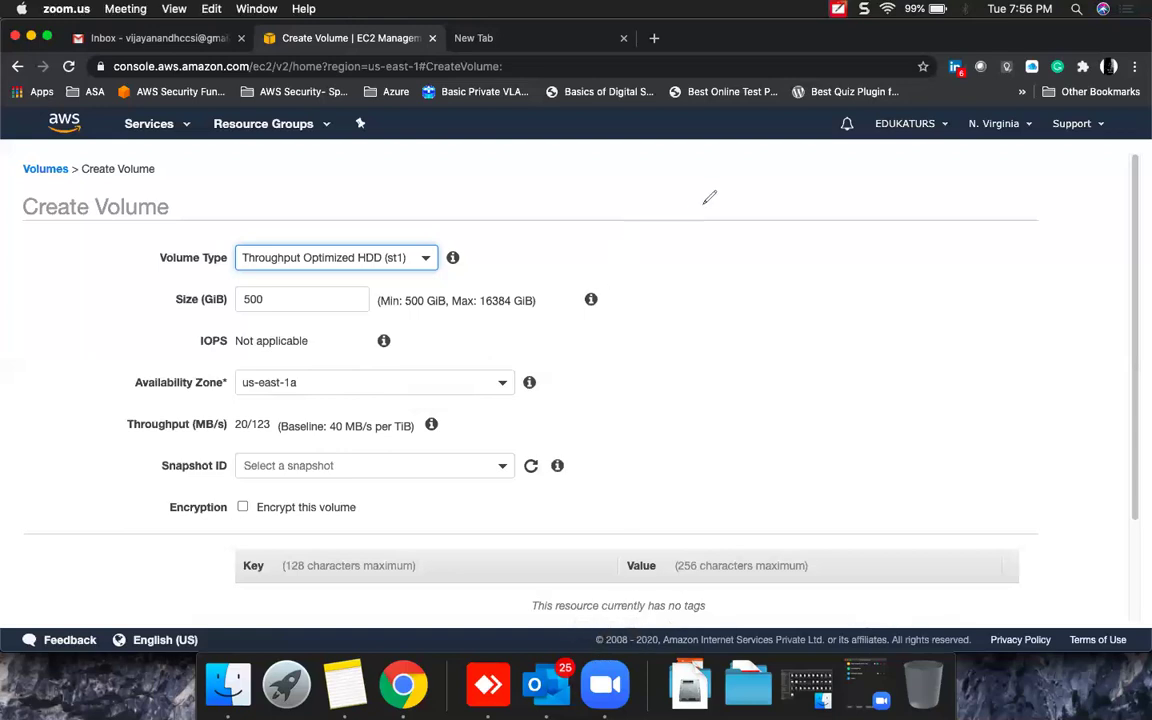
mouse_move(697, 188)
left_mouse_down()
mouse_move(700, 213)
mouse_move(736, 198)
mouse_move(758, 212)
left_mouse_up()
left_click_drag(770, 200, 787, 211)
left_click_drag(783, 197, 793, 196)
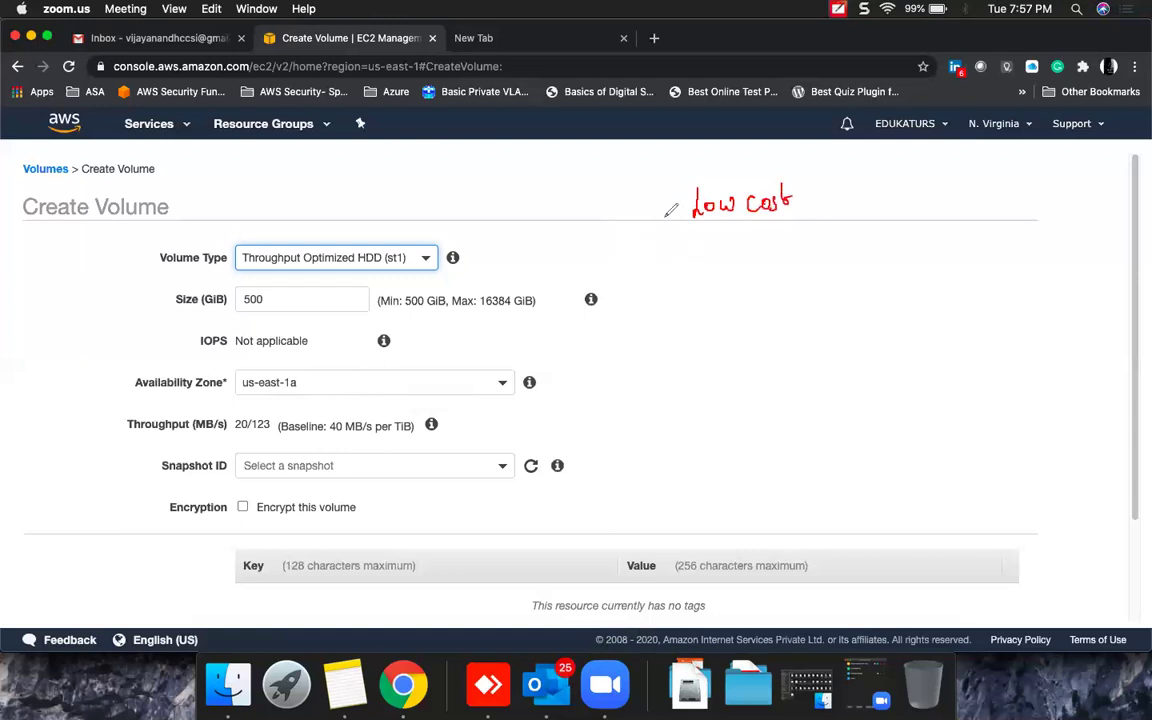
mouse_move(553, 212)
left_mouse_down()
mouse_move(565, 204)
mouse_move(581, 224)
mouse_move(610, 173)
mouse_move(654, 186)
left_mouse_up()
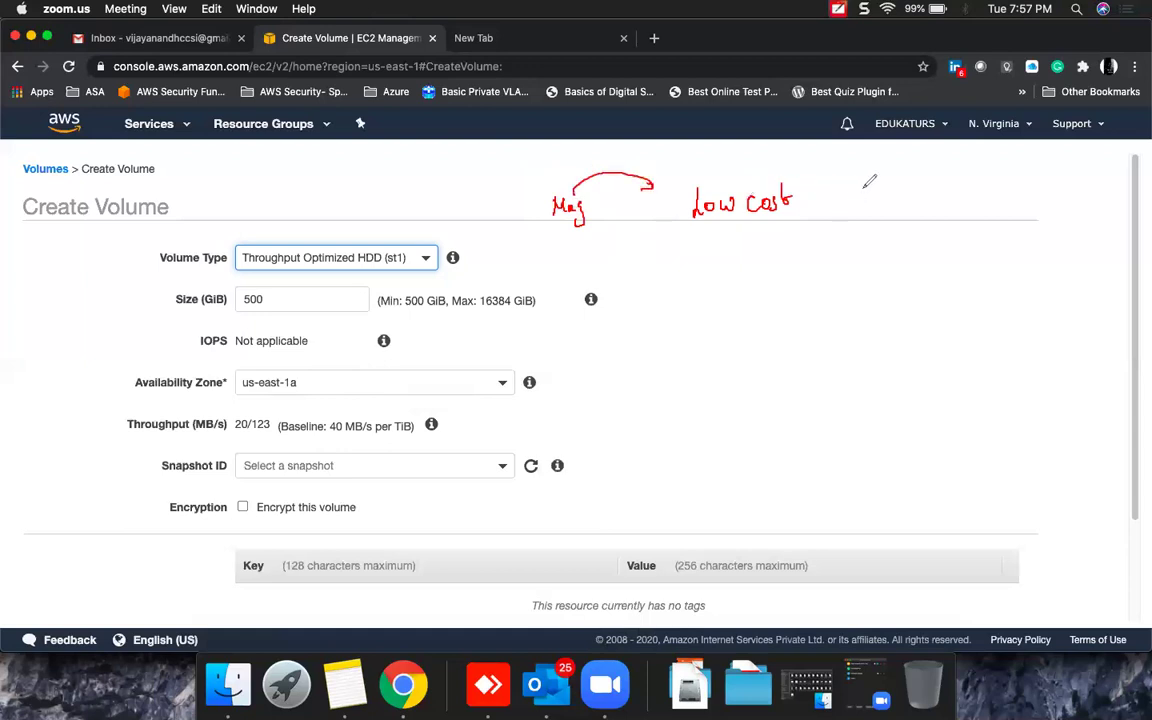
mouse_move(868, 178)
left_mouse_down()
mouse_move(861, 192)
mouse_move(886, 189)
mouse_move(868, 172)
left_mouse_up()
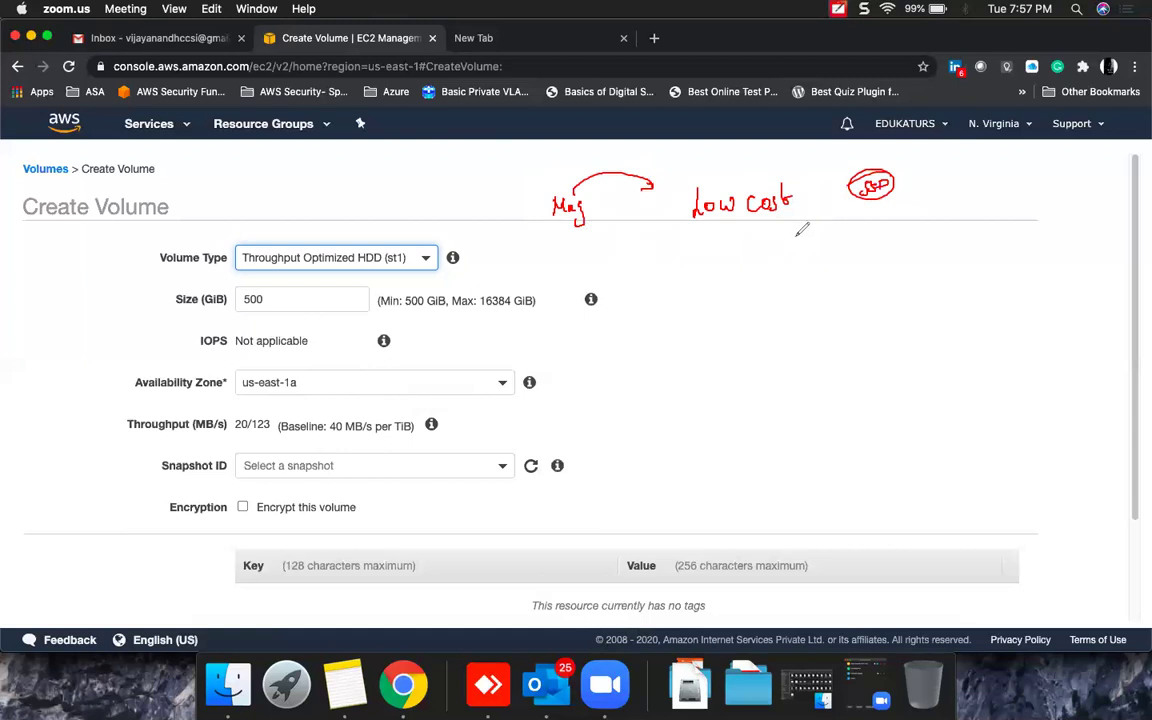
mouse_move(729, 232)
left_mouse_down()
mouse_move(731, 250)
mouse_move(767, 265)
mouse_move(815, 234)
mouse_move(935, 233)
left_mouse_up()
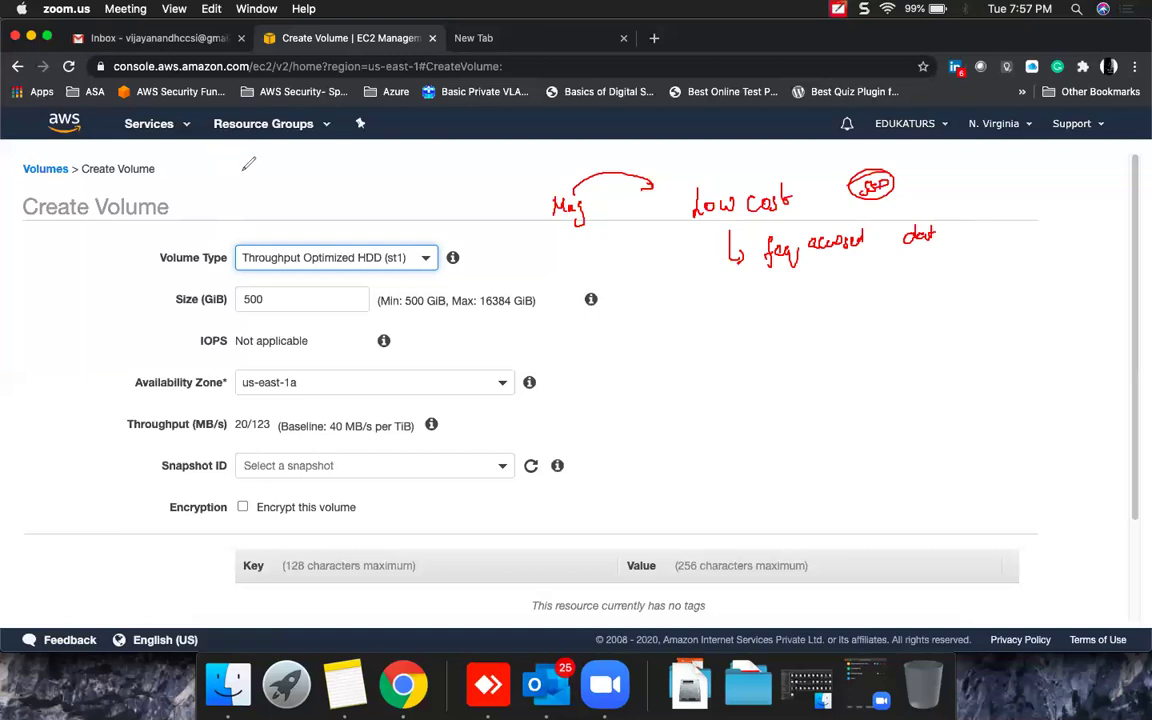
Handwrite "Hot Data", "Warm data" and "Cold data" as a list above the Volume Type field.
mouse_move(247, 158)
left_mouse_down()
mouse_move(316, 148)
mouse_move(330, 158)
left_mouse_up()
mouse_move(240, 203)
left_mouse_down()
mouse_move(258, 210)
mouse_move(334, 180)
mouse_move(340, 192)
left_mouse_up()
mouse_move(255, 241)
left_mouse_down()
mouse_move(250, 252)
mouse_move(285, 234)
mouse_move(357, 226)
left_mouse_up()
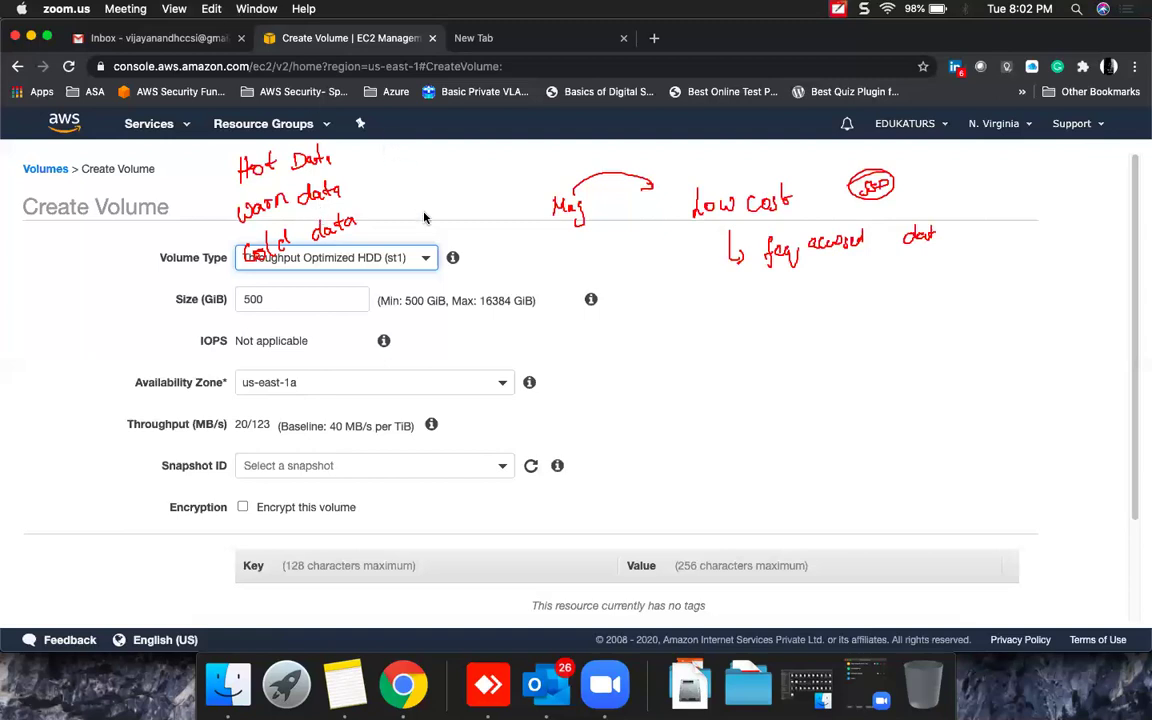
Expand the Volume Type options and handwrite the list "Pro IOPS" with two up arrows, "GP SSD", "Tho HDD" and "Cold HDD" beside them.
left_click(425, 268)
left_click(424, 261)
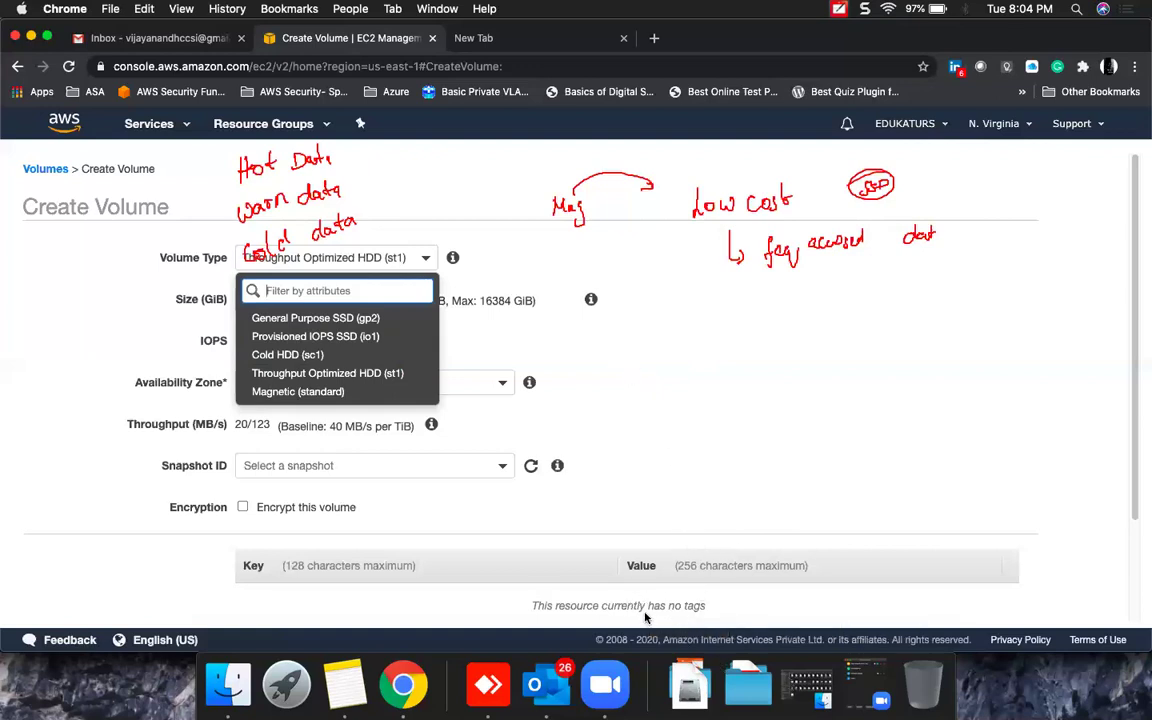
left_click(595, 660)
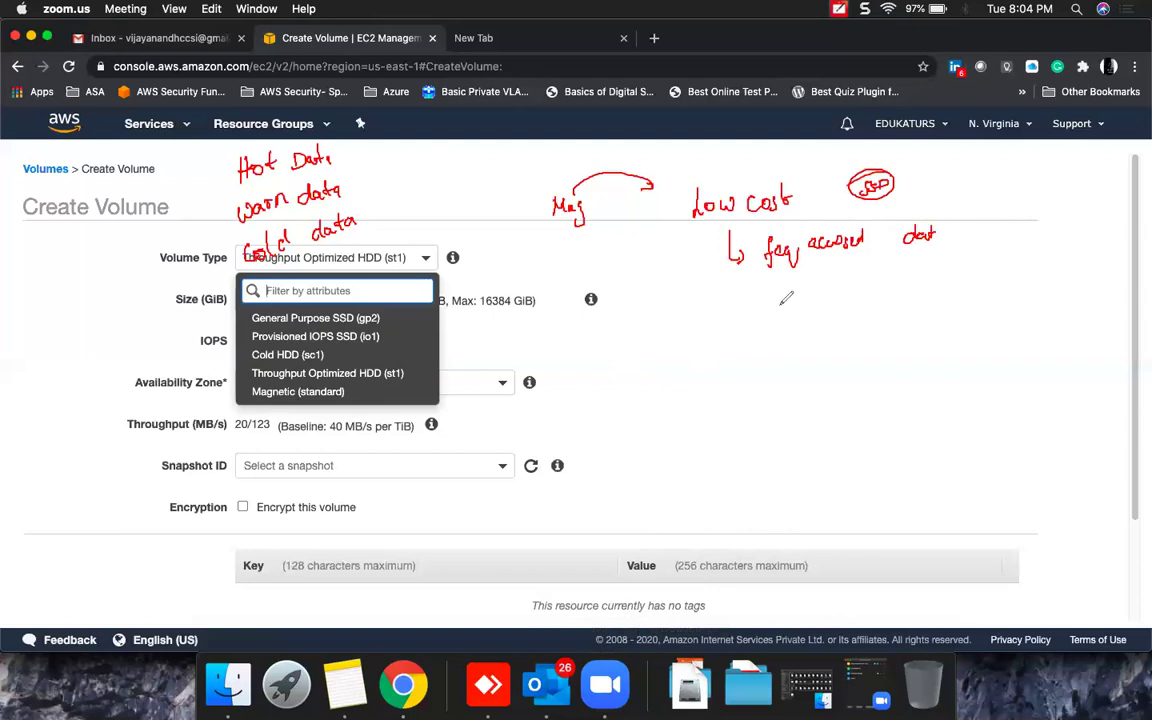
mouse_move(795, 290)
left_mouse_down()
mouse_move(786, 316)
mouse_move(790, 302)
mouse_move(842, 298)
mouse_move(858, 277)
mouse_move(889, 292)
mouse_move(918, 248)
mouse_move(946, 232)
mouse_move(955, 244)
left_mouse_up()
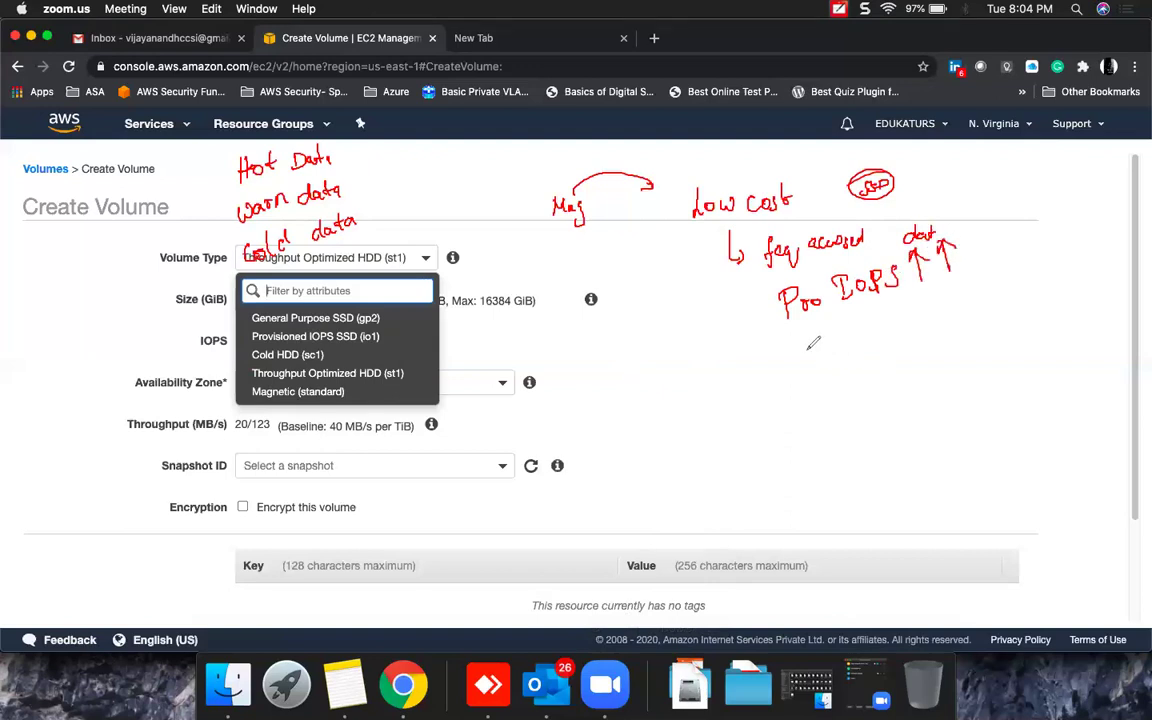
mouse_move(801, 343)
left_mouse_down()
mouse_move(787, 370)
mouse_move(903, 330)
left_mouse_up()
mouse_move(792, 402)
left_mouse_down()
mouse_move(840, 412)
mouse_move(851, 392)
mouse_move(897, 378)
mouse_move(925, 350)
mouse_move(918, 372)
mouse_move(933, 370)
left_mouse_up()
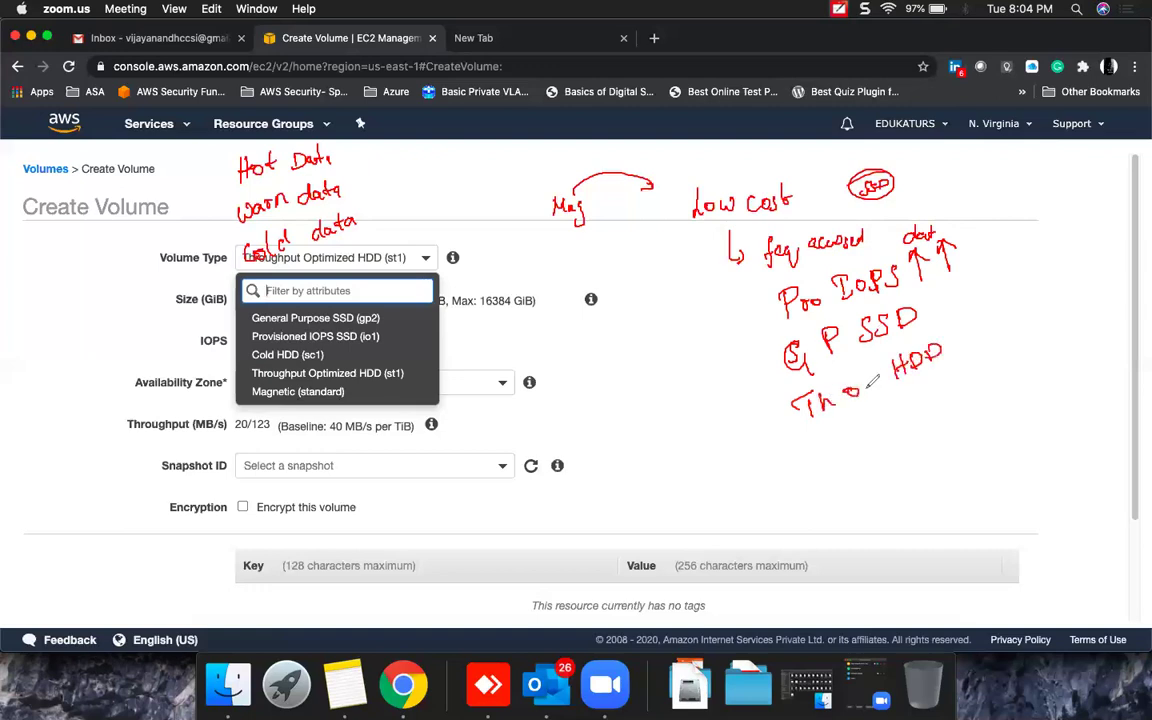
left_click_drag(840, 446, 858, 455)
left_click_drag(875, 440, 883, 448)
mouse_move(907, 416)
left_mouse_down()
mouse_move(908, 433)
mouse_move(922, 420)
left_mouse_up()
mouse_move(918, 410)
left_mouse_down()
mouse_move(921, 428)
mouse_move(936, 422)
left_mouse_up()
left_click_drag(944, 398, 953, 420)
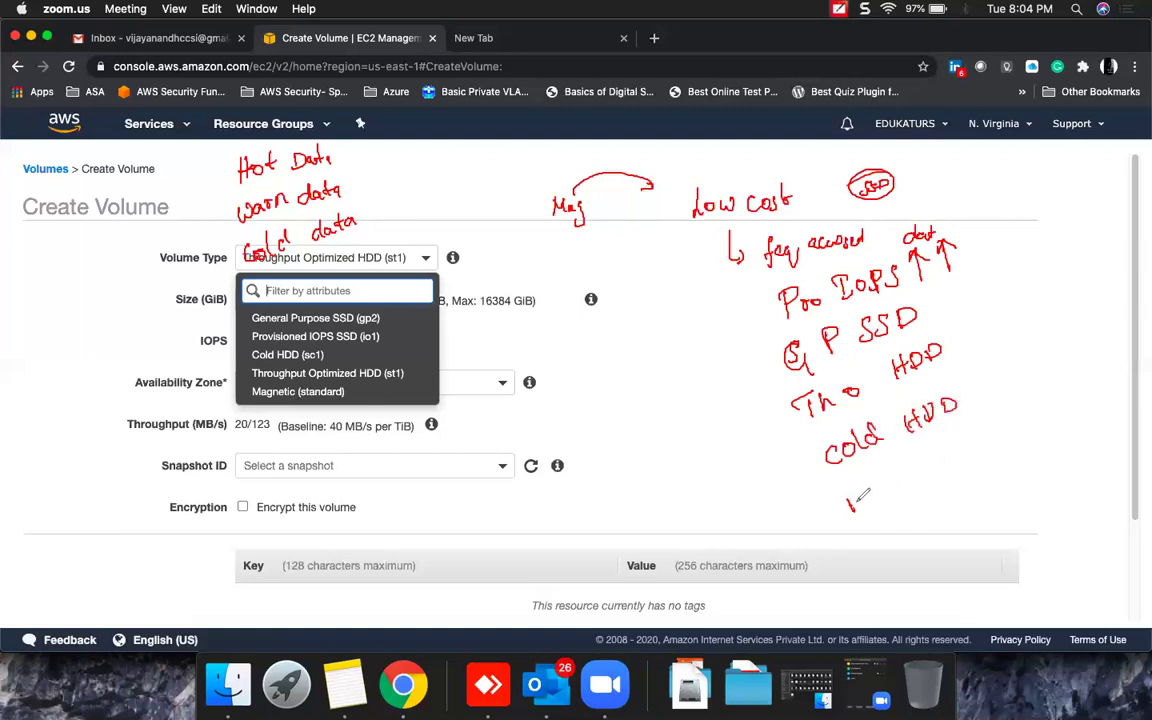
Handwrite a circled "Mg" with an arrow to "S3", a bent line and short dashes beyond it, and a long downward arrow beside the list.
mouse_move(849, 510)
left_mouse_down()
mouse_move(863, 490)
mouse_move(874, 508)
mouse_move(866, 466)
mouse_move(835, 553)
mouse_move(878, 548)
left_mouse_up()
mouse_move(920, 512)
left_mouse_down()
mouse_move(902, 541)
mouse_move(930, 538)
left_mouse_up()
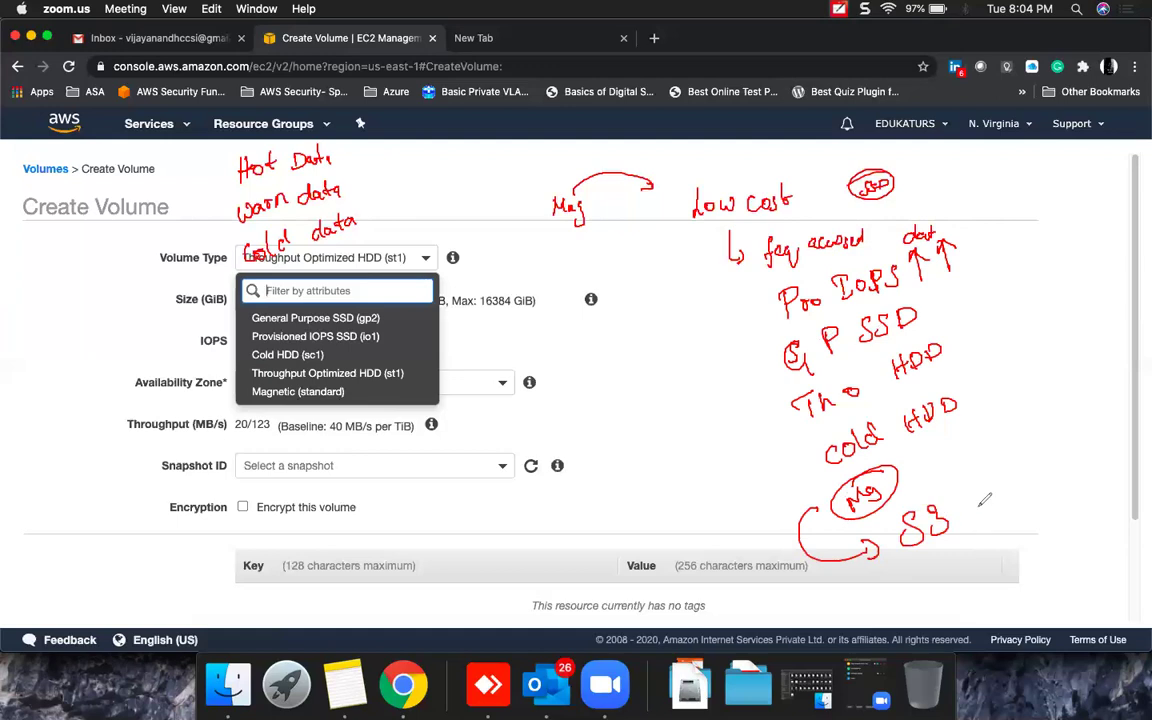
left_click_drag(963, 507, 1046, 517)
left_click_drag(925, 257, 1008, 390)
left_click_drag(1060, 474, 1110, 560)
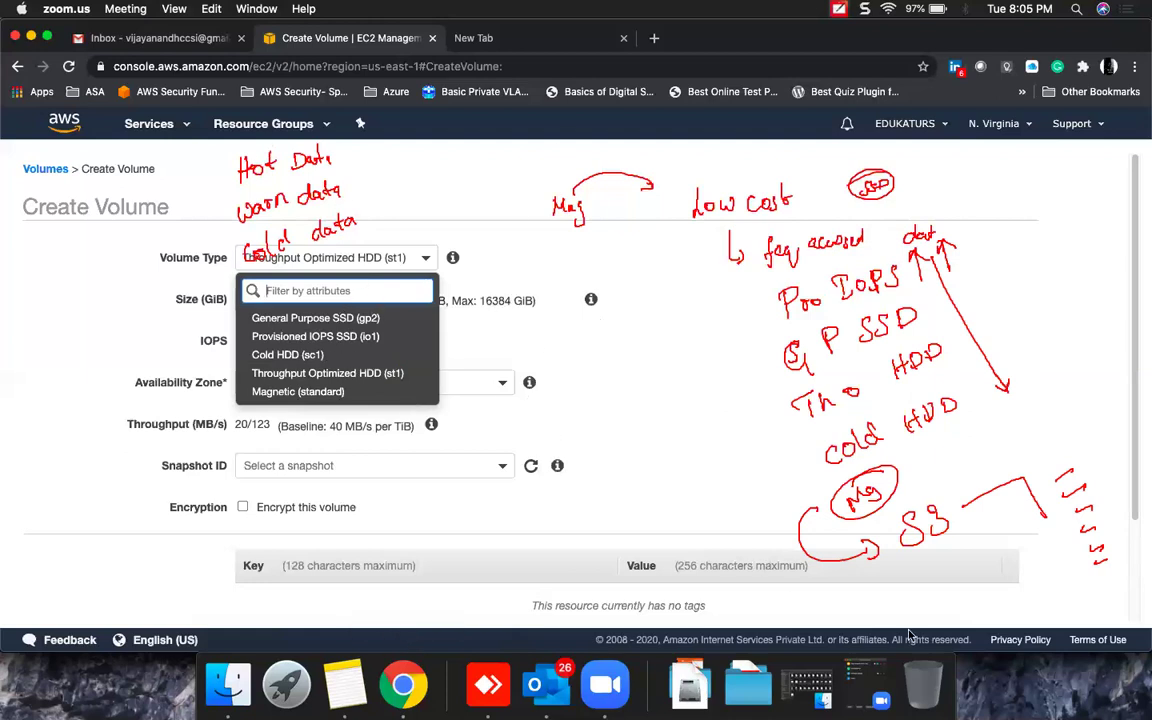
Clear all drawings and handwrite a circled "freq" linked to a circled "Medium", with an arrow toward "freq" from Throughput Optimized HDD (st1).
left_click(955, 612)
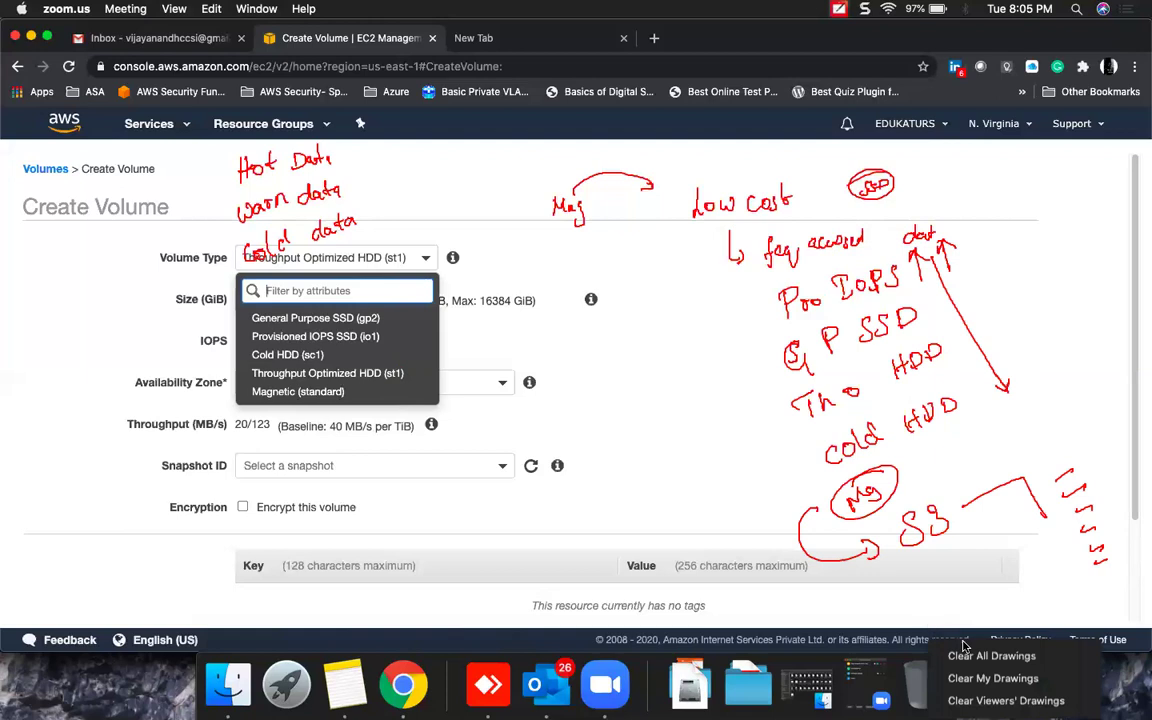
left_click(958, 655)
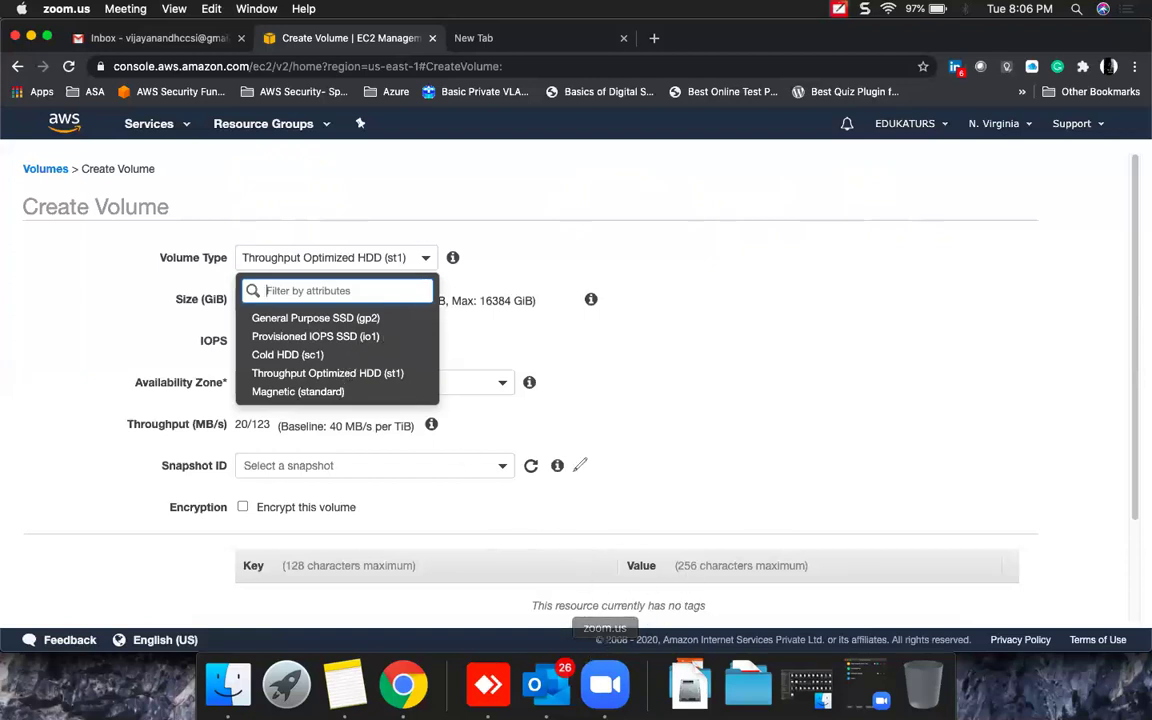
left_click_drag(447, 330, 471, 328)
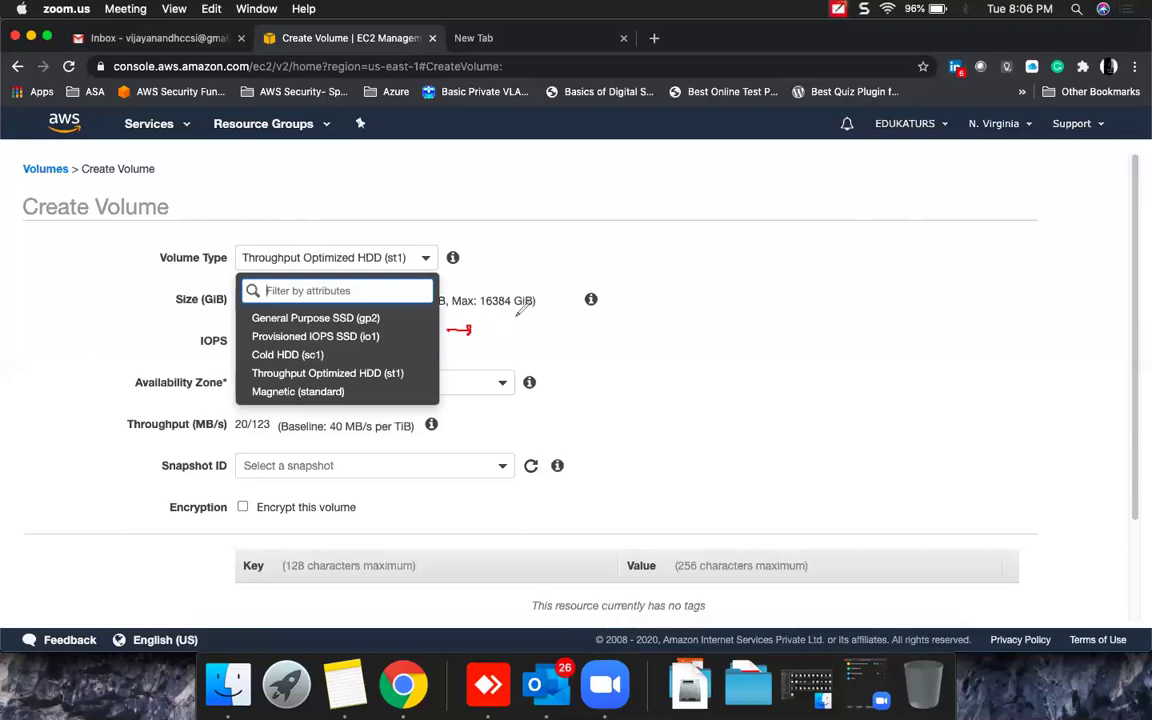
mouse_move(506, 309)
left_mouse_down()
mouse_move(497, 336)
mouse_move(536, 326)
left_mouse_up()
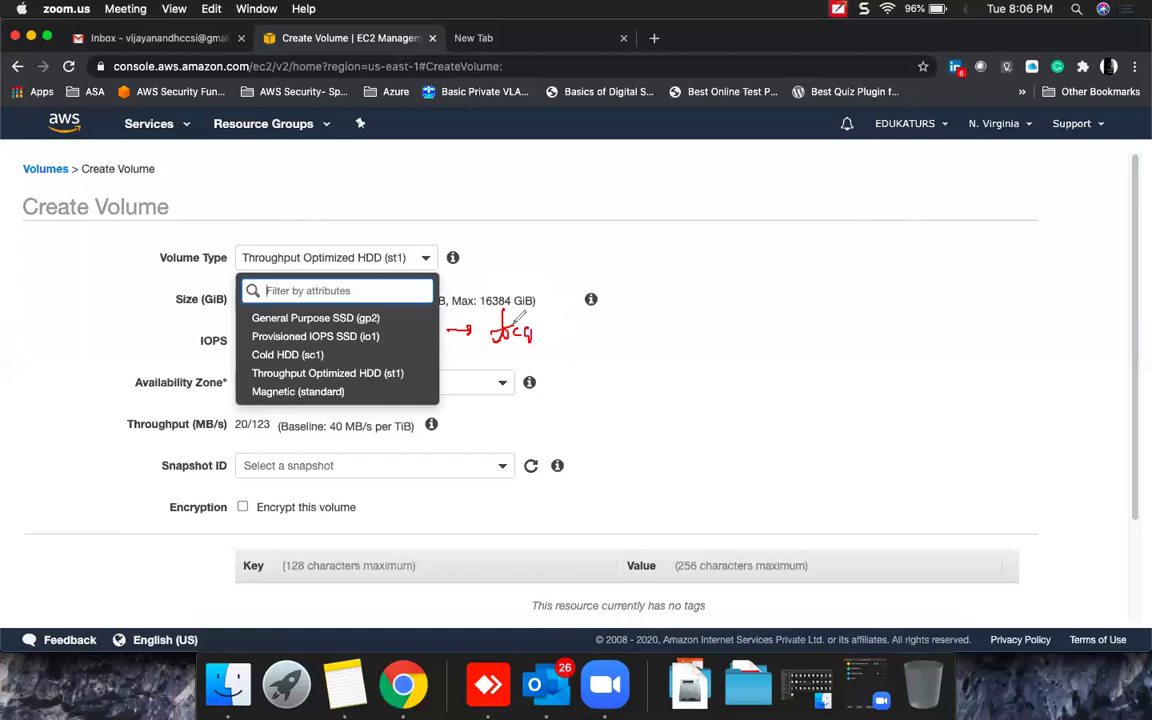
mouse_move(526, 289)
left_mouse_down()
mouse_move(483, 328)
mouse_move(532, 284)
left_mouse_up()
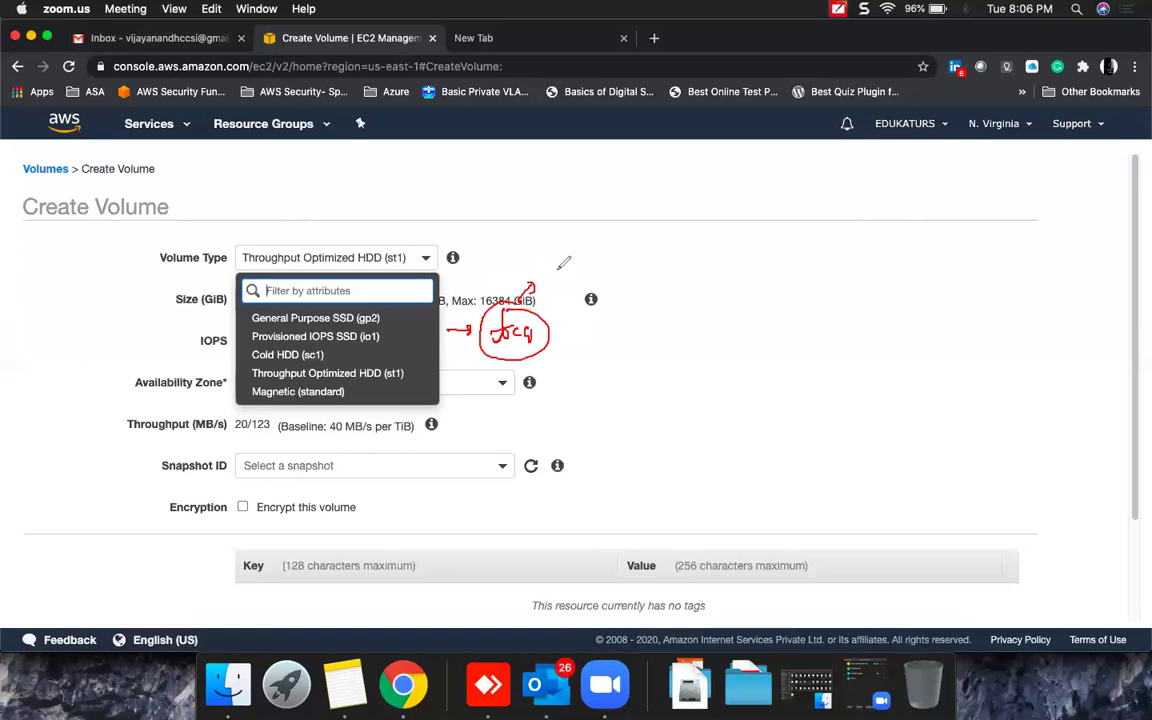
mouse_move(554, 264)
left_mouse_down()
mouse_move(576, 257)
mouse_move(581, 270)
mouse_move(604, 270)
mouse_move(531, 278)
mouse_move(592, 250)
mouse_move(555, 320)
mouse_move(500, 305)
mouse_move(478, 335)
mouse_move(520, 358)
mouse_move(536, 346)
left_mouse_up()
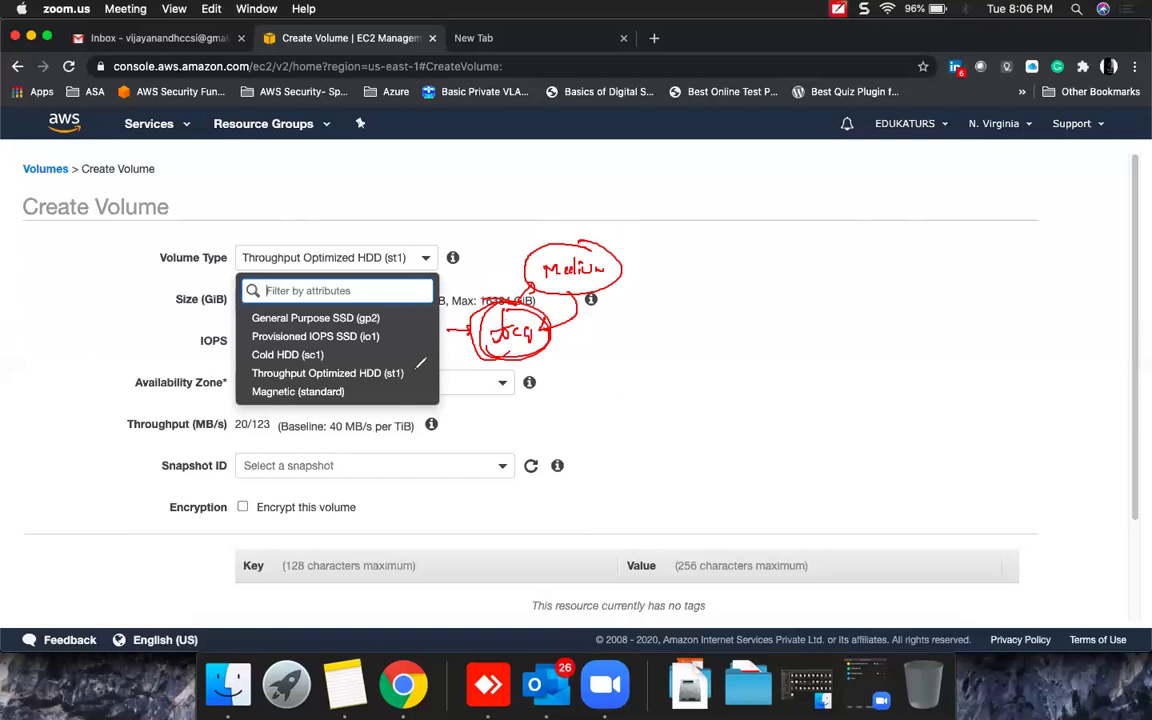
left_click_drag(410, 376, 466, 340)
Handwrite an arrowed list reading "Workloads fast tr", "Big data", "Data w" and a circled "Log" with arrows beside it.
left_click_drag(655, 300, 680, 298)
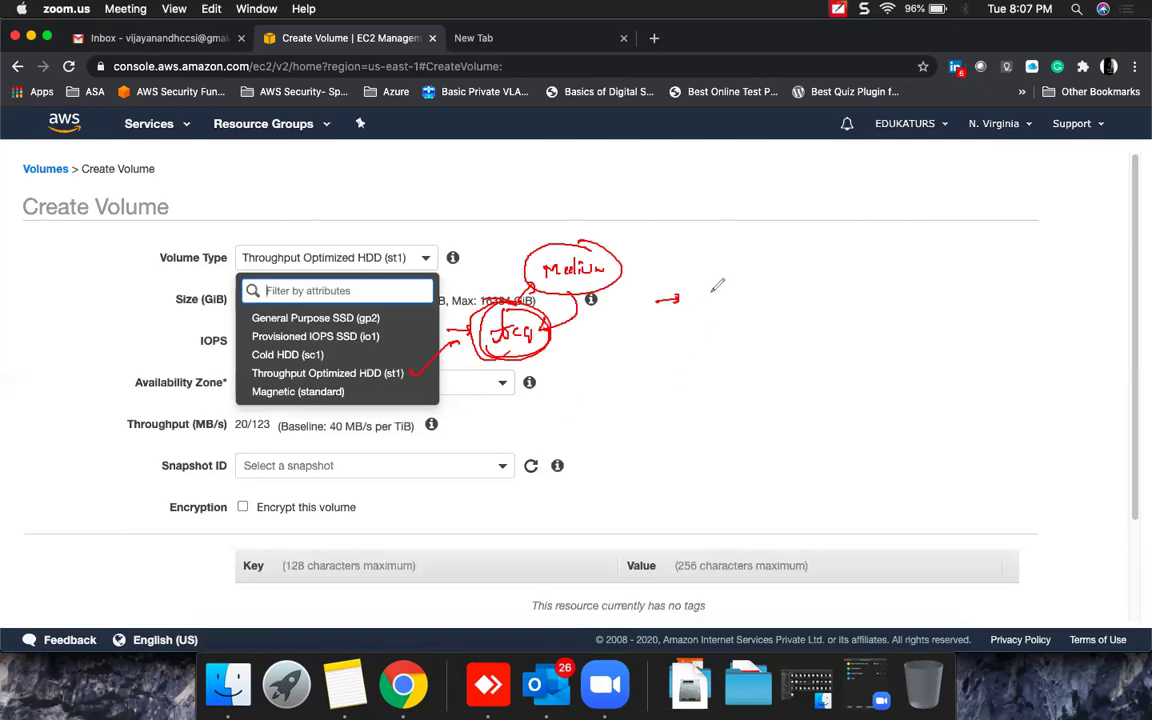
mouse_move(716, 284)
left_mouse_down()
mouse_move(703, 300)
mouse_move(818, 284)
left_mouse_up()
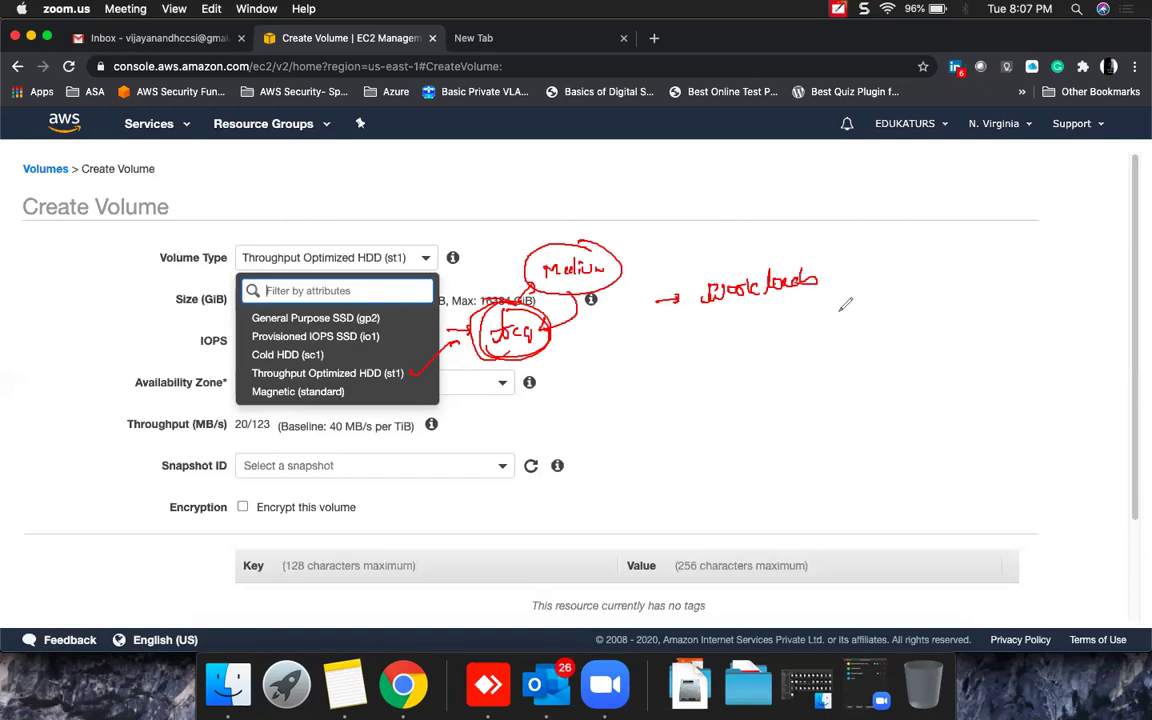
left_click_drag(821, 311, 908, 295)
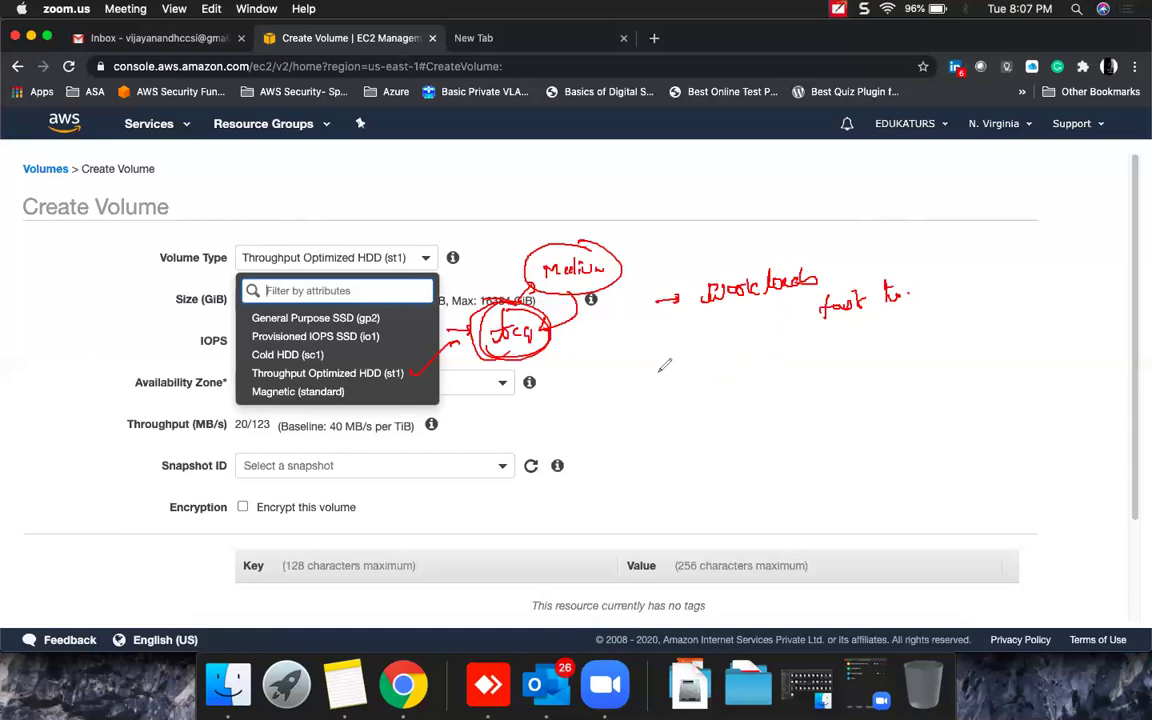
mouse_move(656, 372)
left_mouse_down()
mouse_move(778, 352)
mouse_move(788, 339)
mouse_move(792, 358)
mouse_move(820, 356)
left_mouse_up()
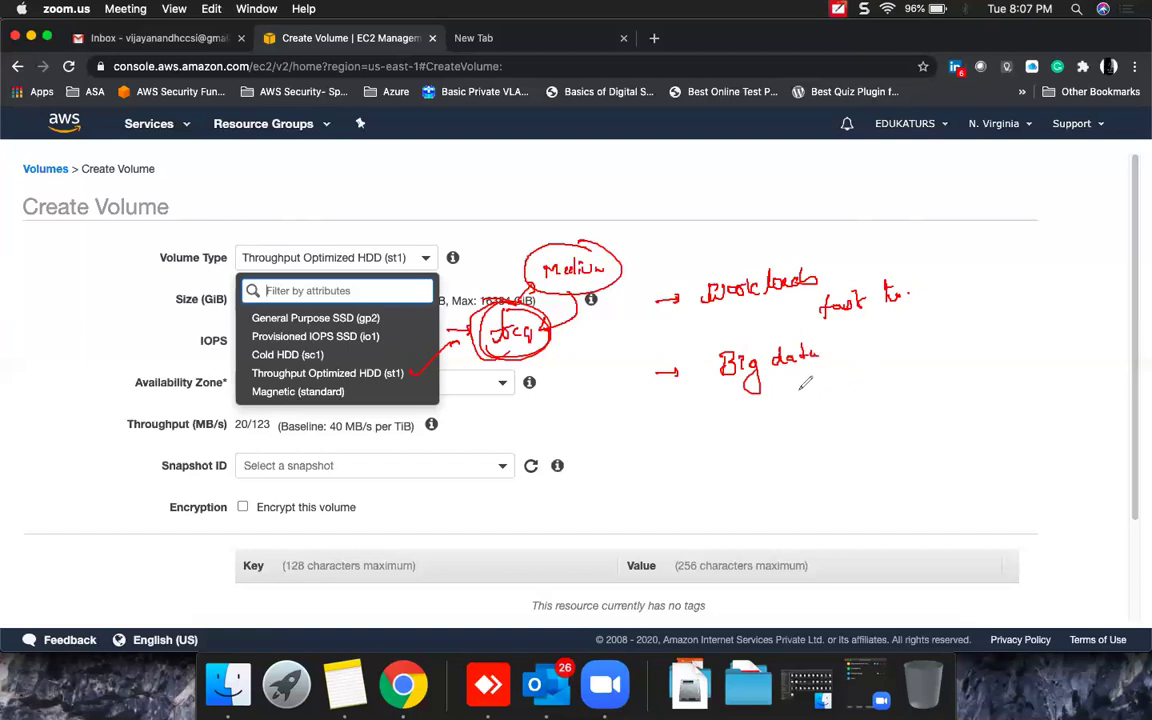
mouse_move(641, 424)
left_mouse_down()
mouse_move(700, 426)
mouse_move(799, 398)
left_mouse_up()
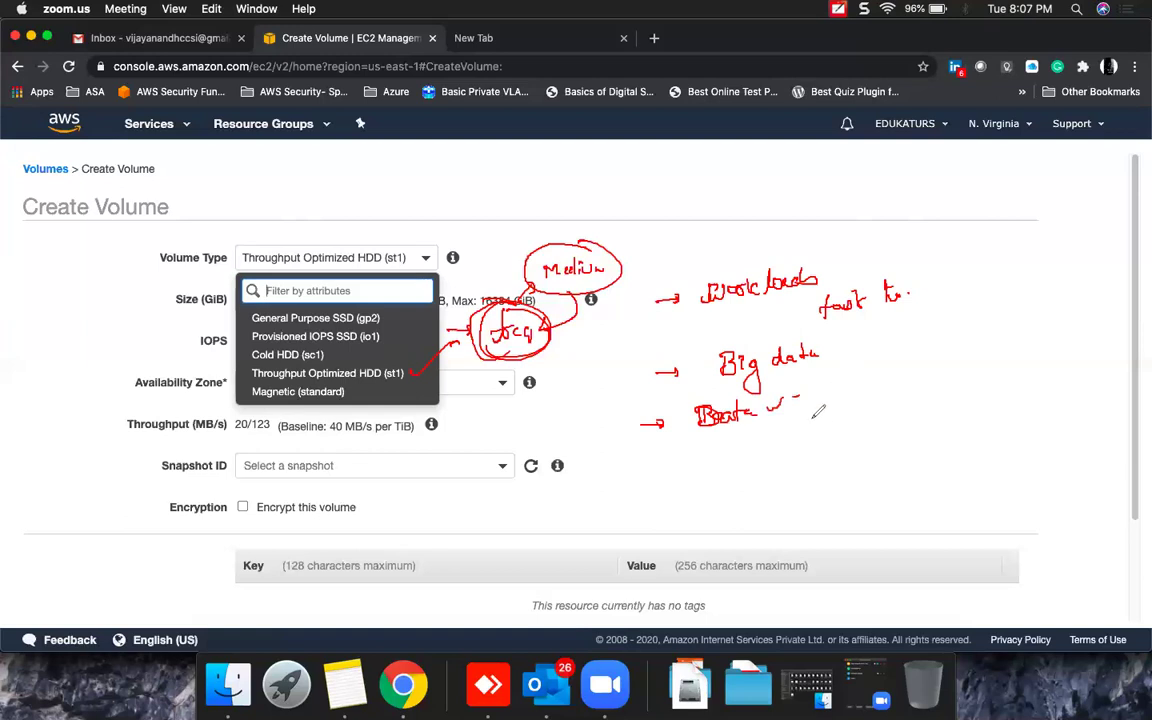
mouse_move(641, 470)
left_mouse_down()
mouse_move(696, 478)
mouse_move(722, 466)
mouse_move(740, 482)
mouse_move(740, 442)
mouse_move(808, 462)
mouse_move(853, 450)
left_mouse_up()
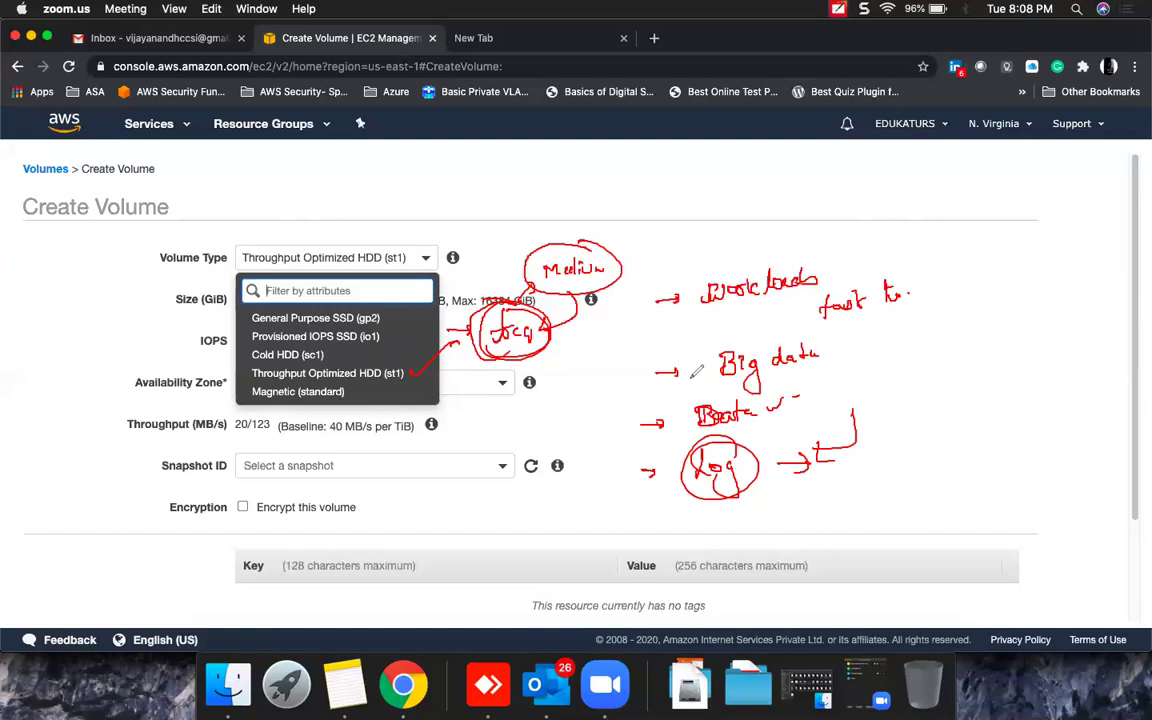
left_click_drag(676, 258, 686, 297)
left_click(508, 237)
Clear all drawings and collapse the Volume Type options without changing the selection.
left_click(951, 625)
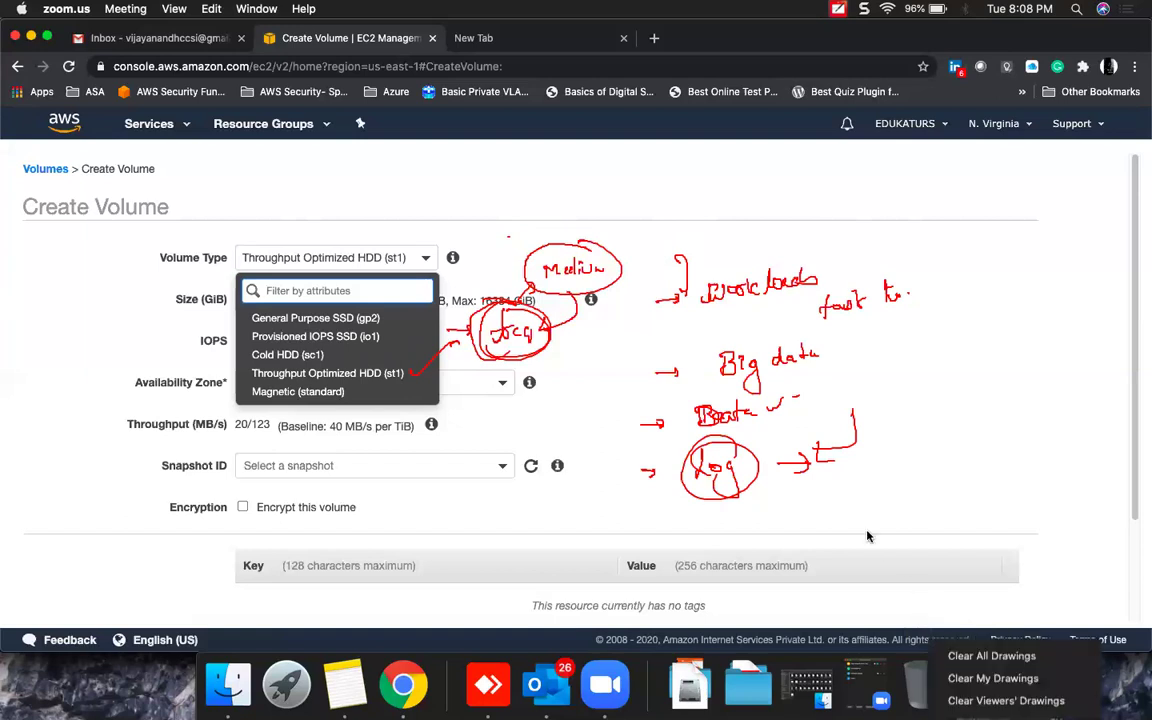
left_click(962, 664)
left_click(357, 296)
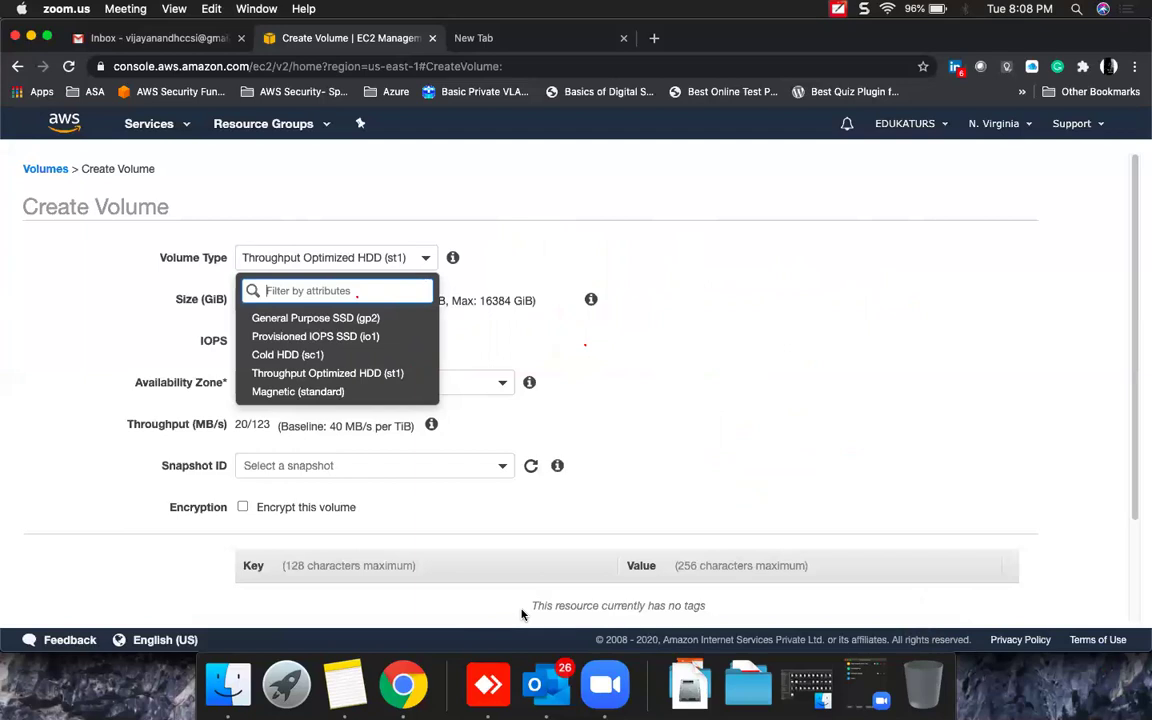
left_click(360, 291)
left_click(442, 350)
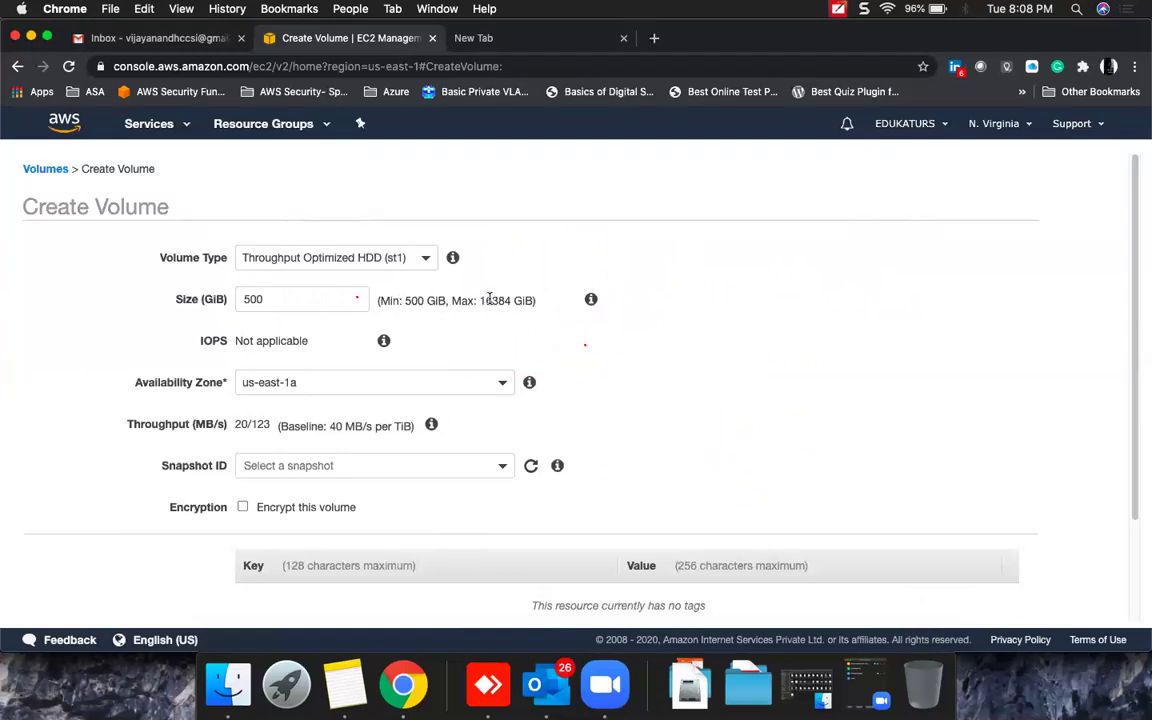
Highlight part of the maximum size text, look up "gb to gib" on Google in the other tab, and close that tab.
left_click_drag(490, 300, 477, 297)
left_click(570, 40)
left_click(566, 66)
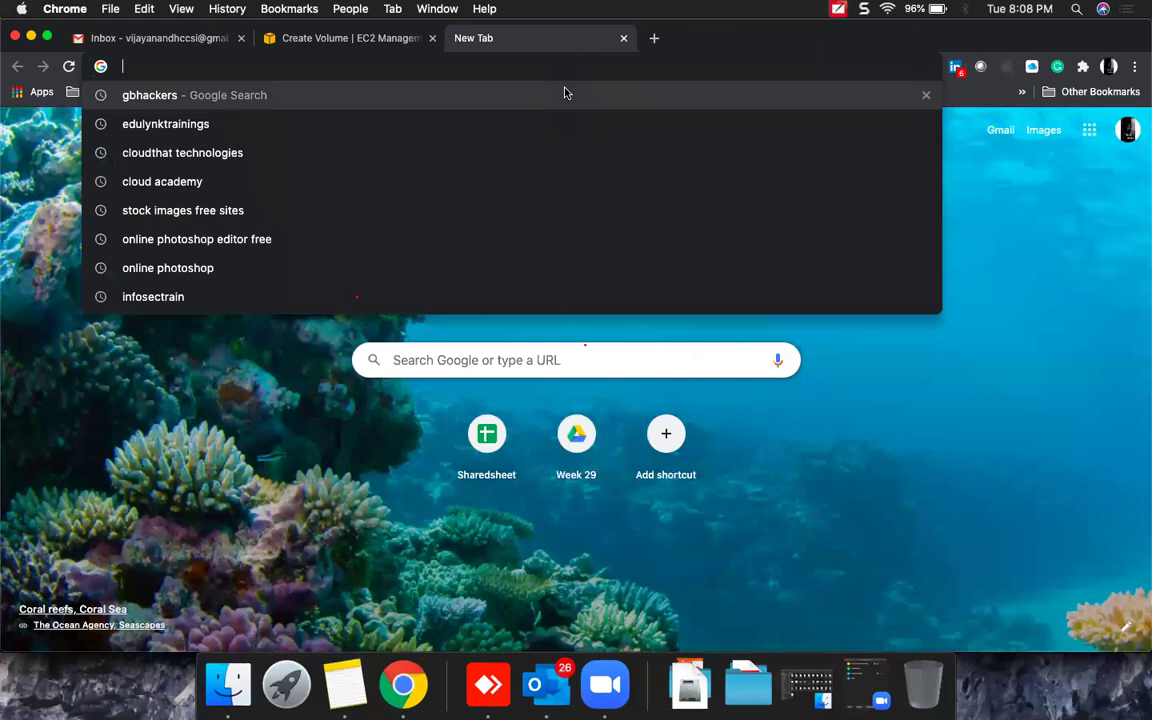
type("gb t")
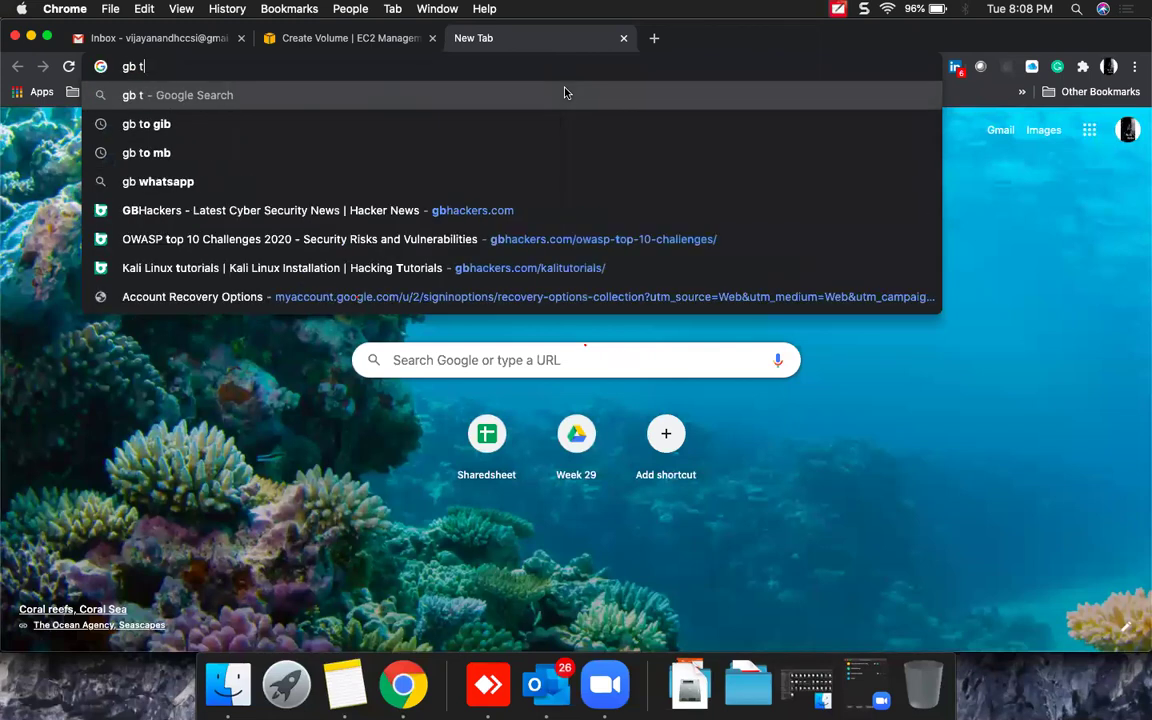
type("o gib")
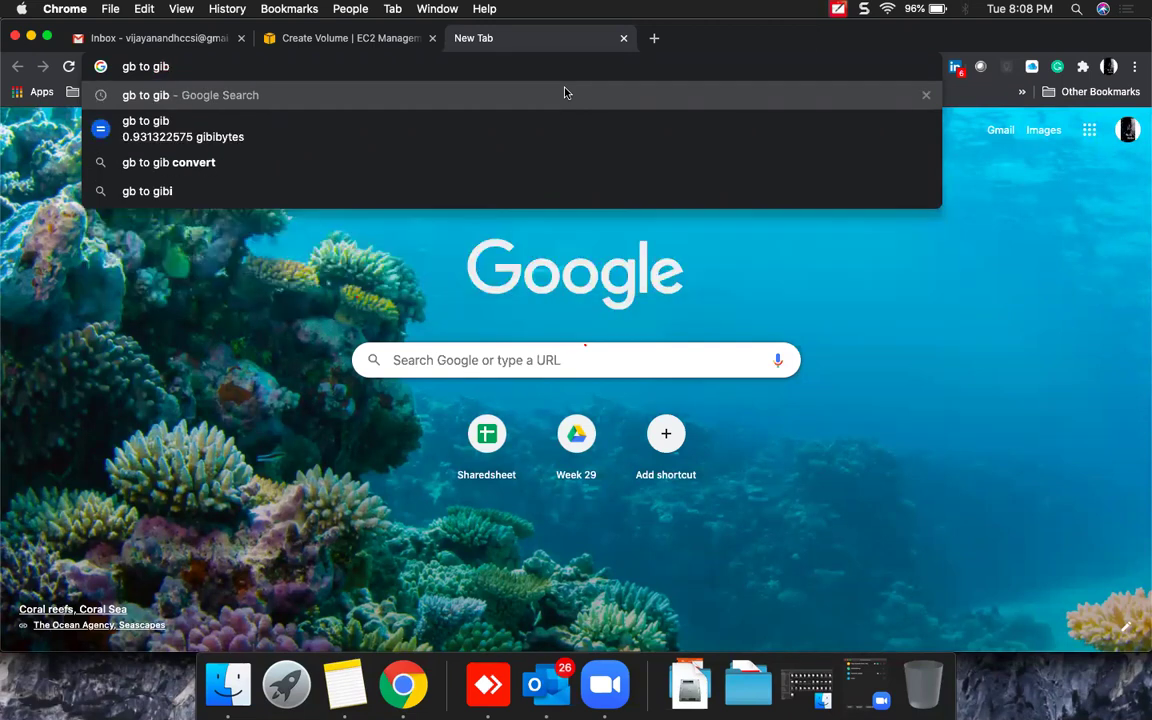
left_click(146, 146)
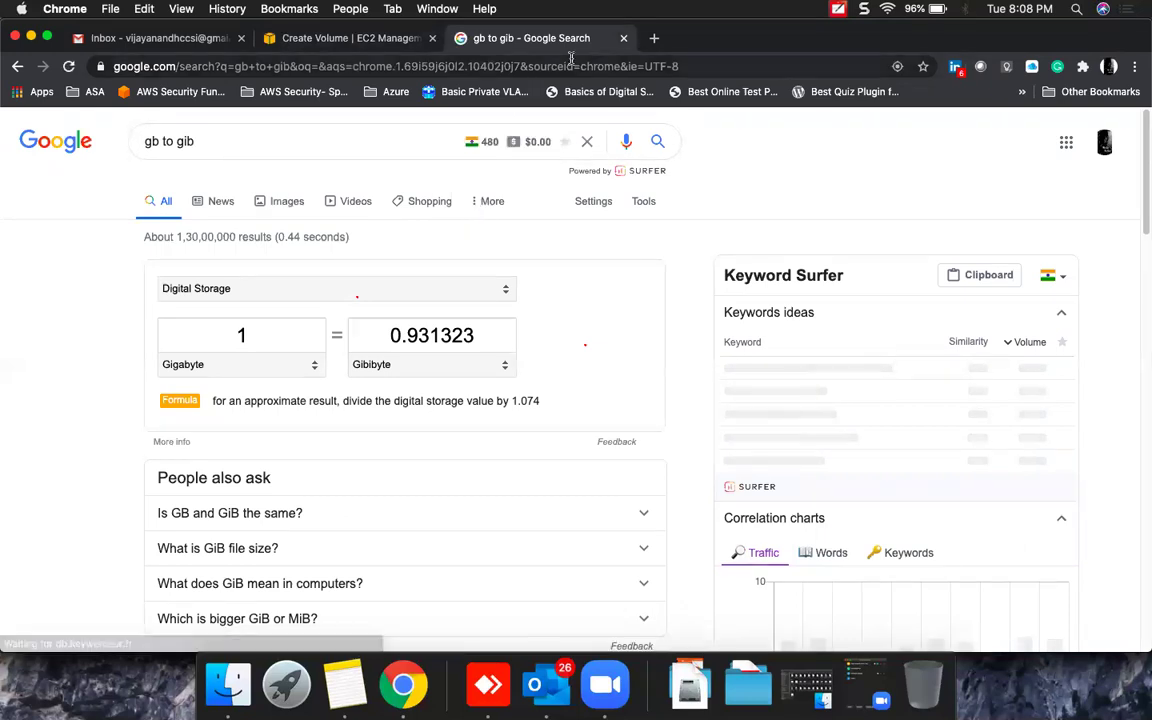
left_click(621, 40)
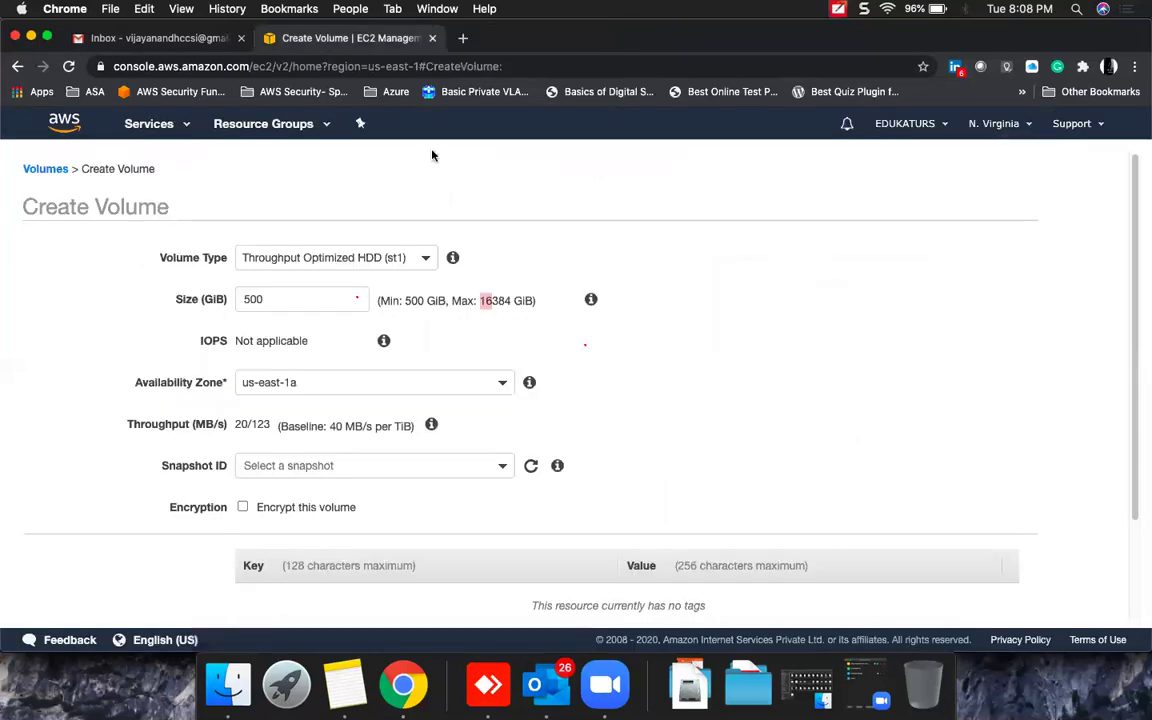
Look up "16384 gib to tb" on Google in a new tab and return to the Create Volume form.
left_click(460, 40)
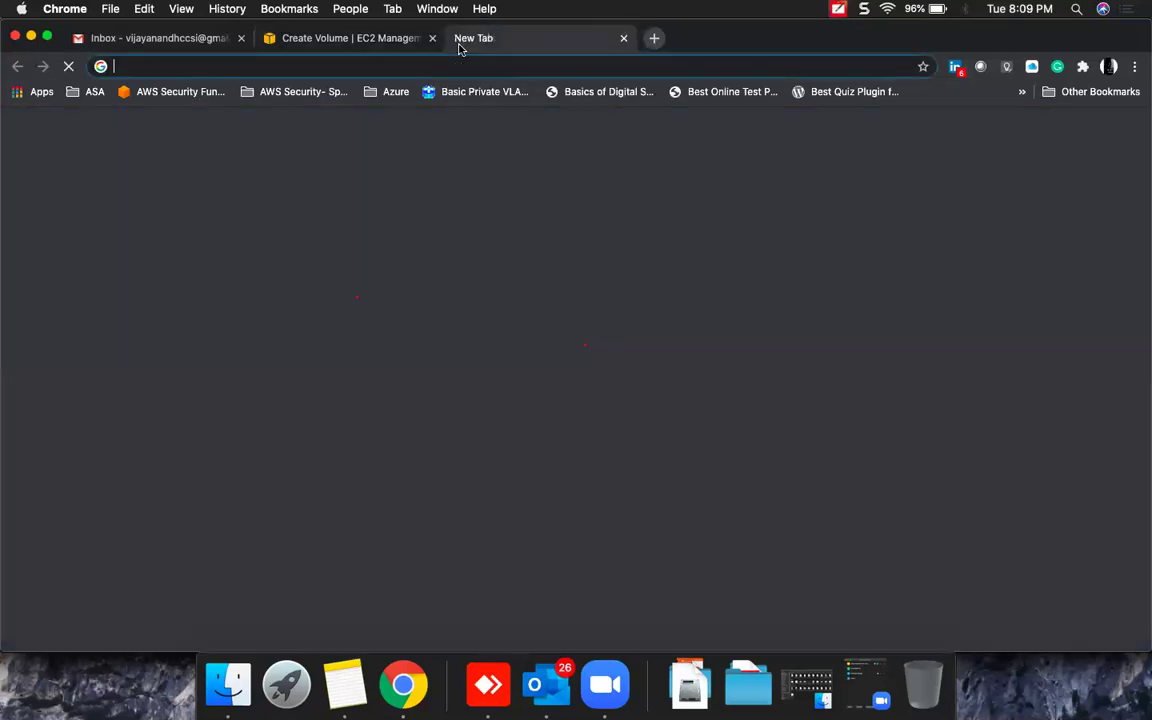
type("16")
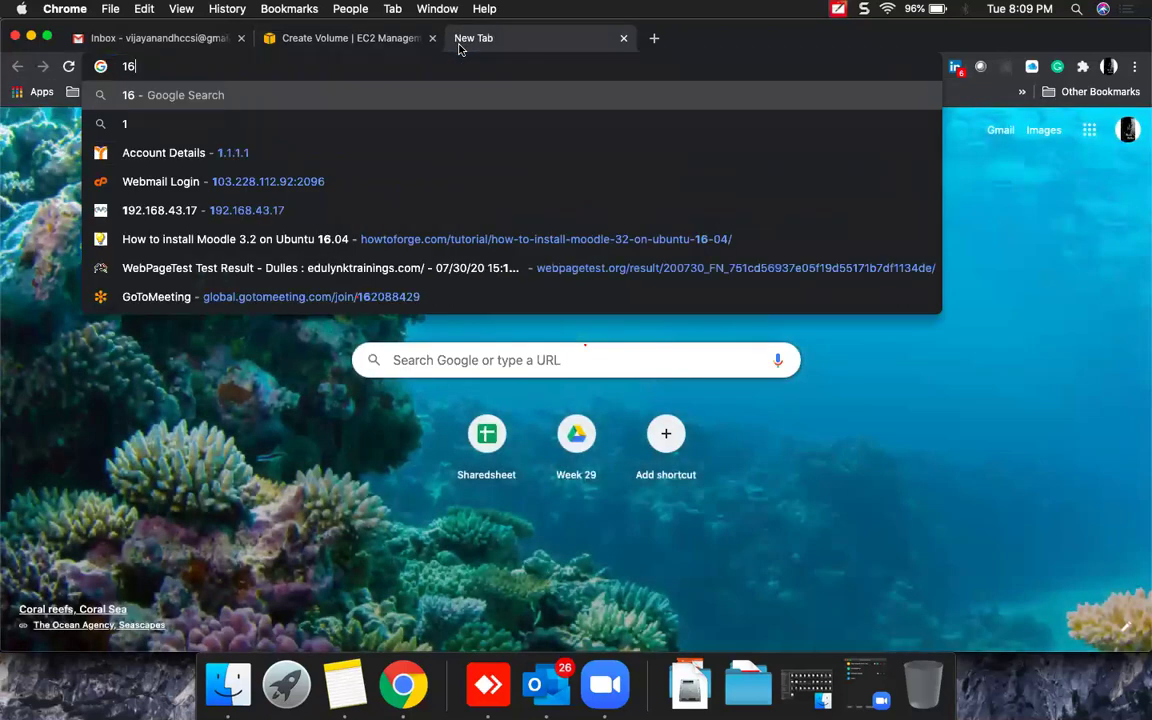
type("384 ")
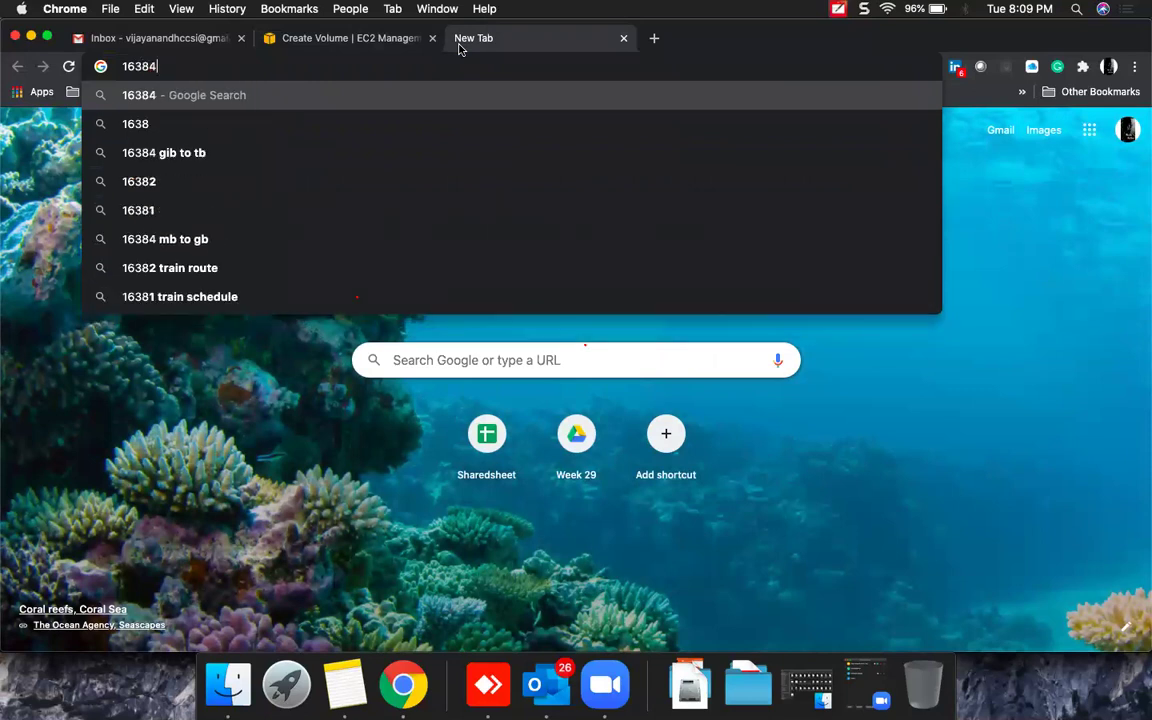
type("g")
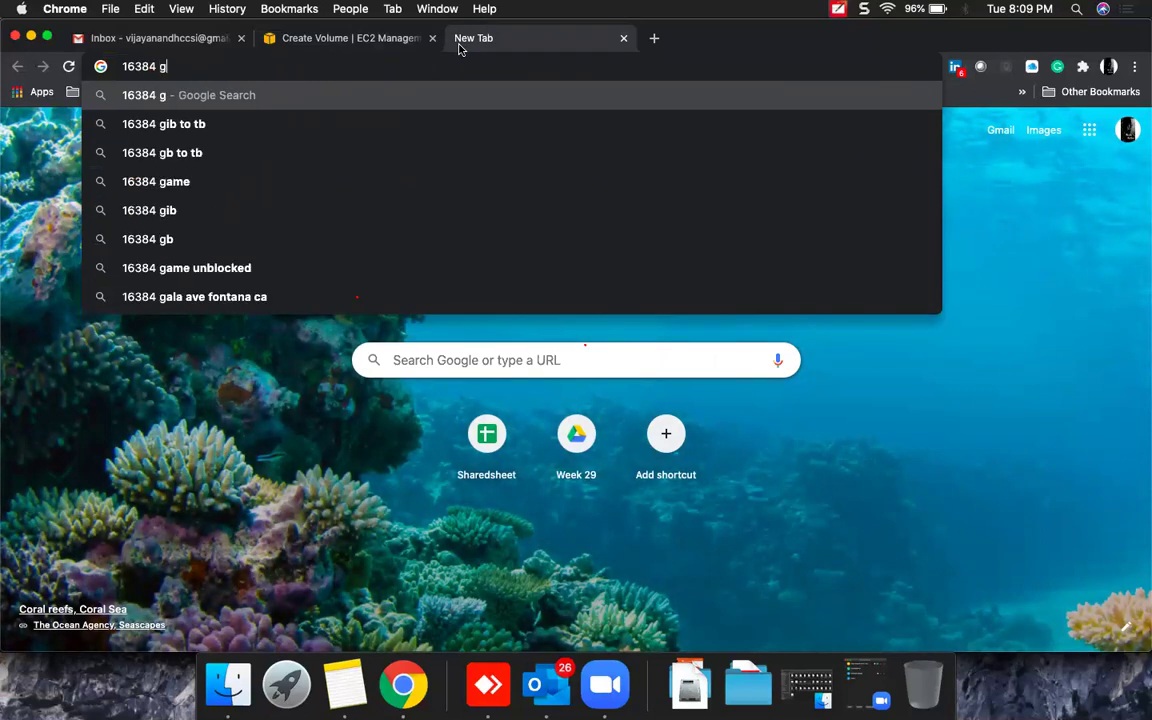
type("ib to")
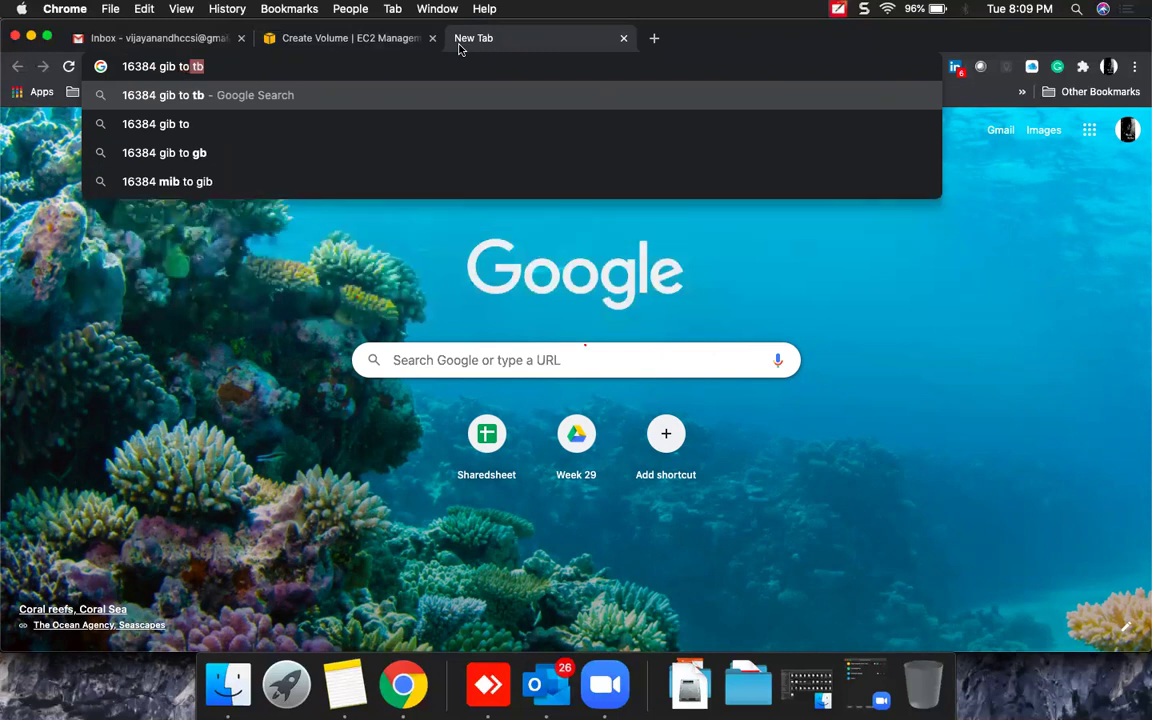
type(" tb")
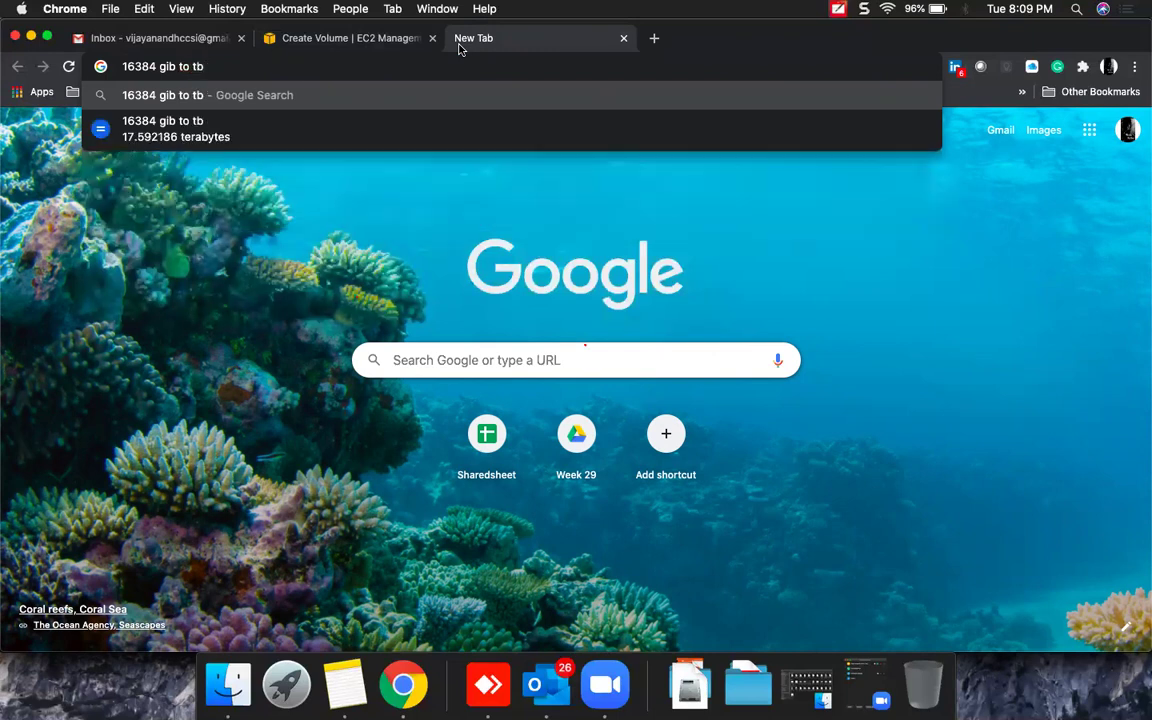
key("Return")
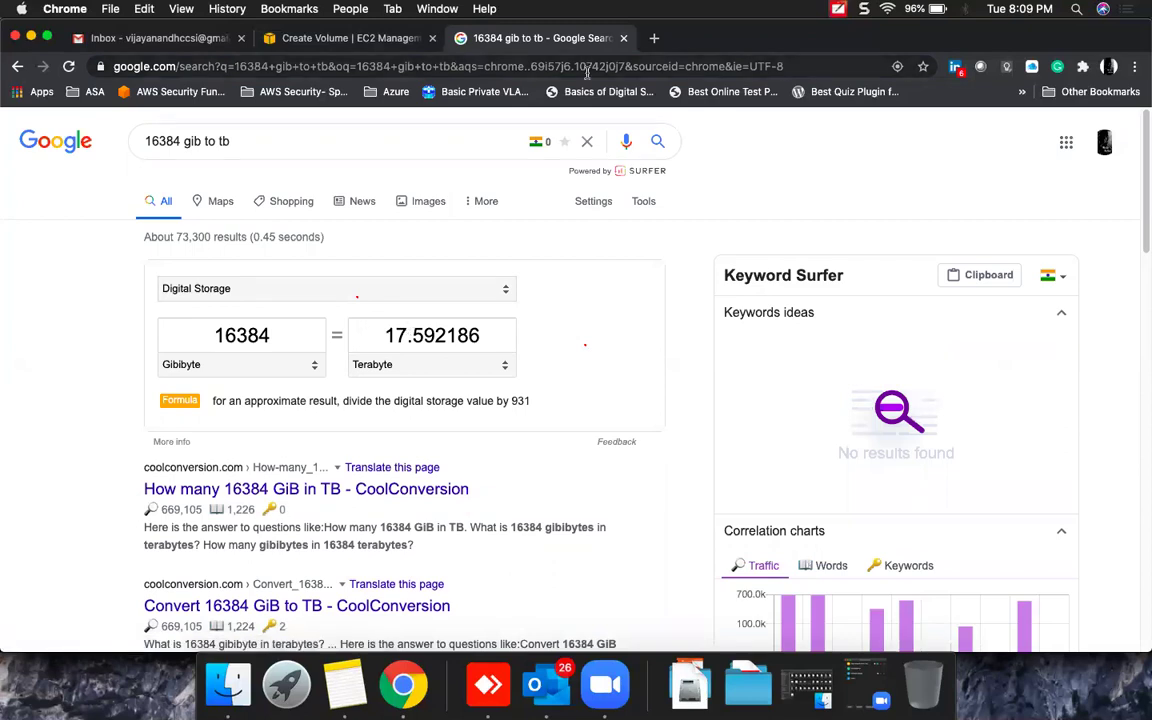
left_click(622, 38)
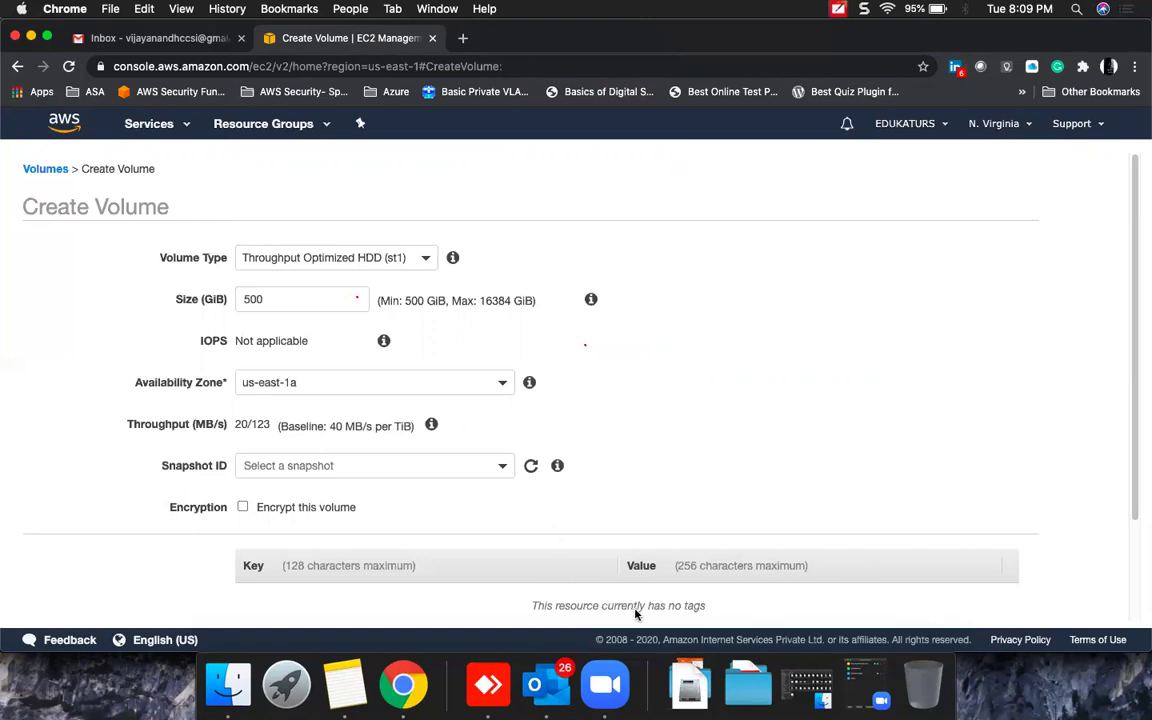
Handwrite a circled "HDD", an underlined "1GB" below it, and the two entries "1GB 3200 RPM" and "1GB 7200 RPM".
left_click(605, 685)
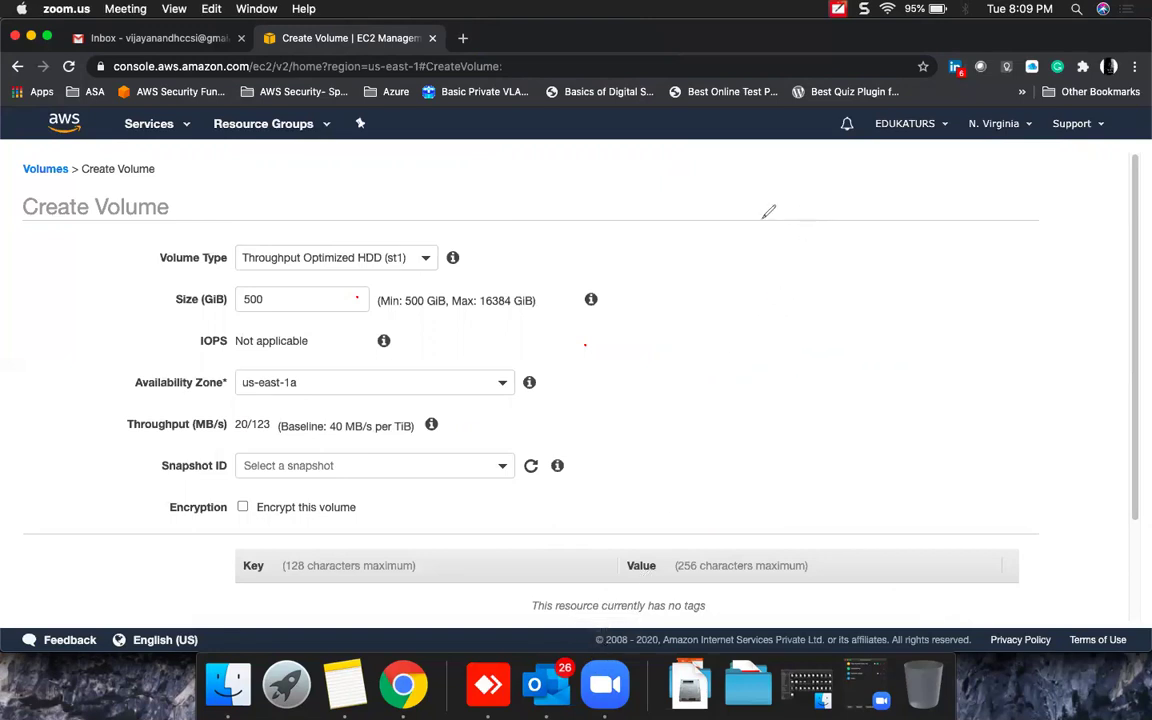
mouse_move(785, 205)
left_mouse_down()
mouse_move(829, 205)
mouse_move(760, 228)
mouse_move(822, 205)
left_mouse_up()
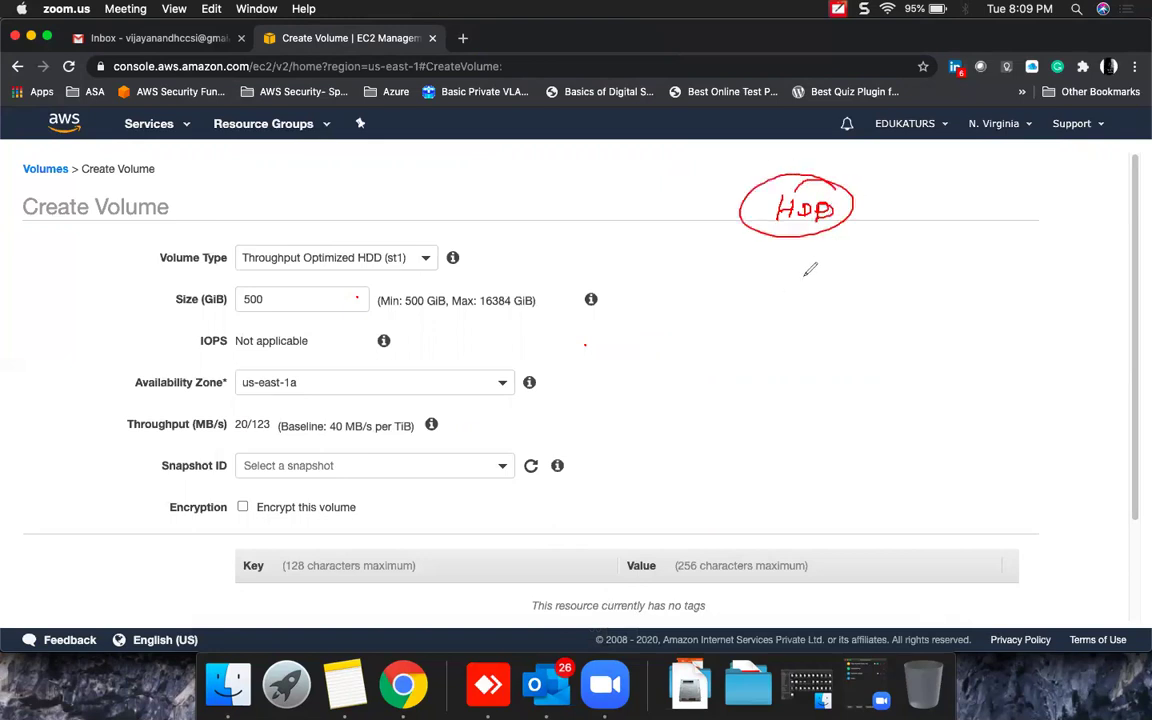
mouse_move(816, 261)
left_mouse_down()
mouse_move(817, 276)
mouse_move(858, 256)
mouse_move(844, 277)
mouse_move(860, 284)
left_mouse_up()
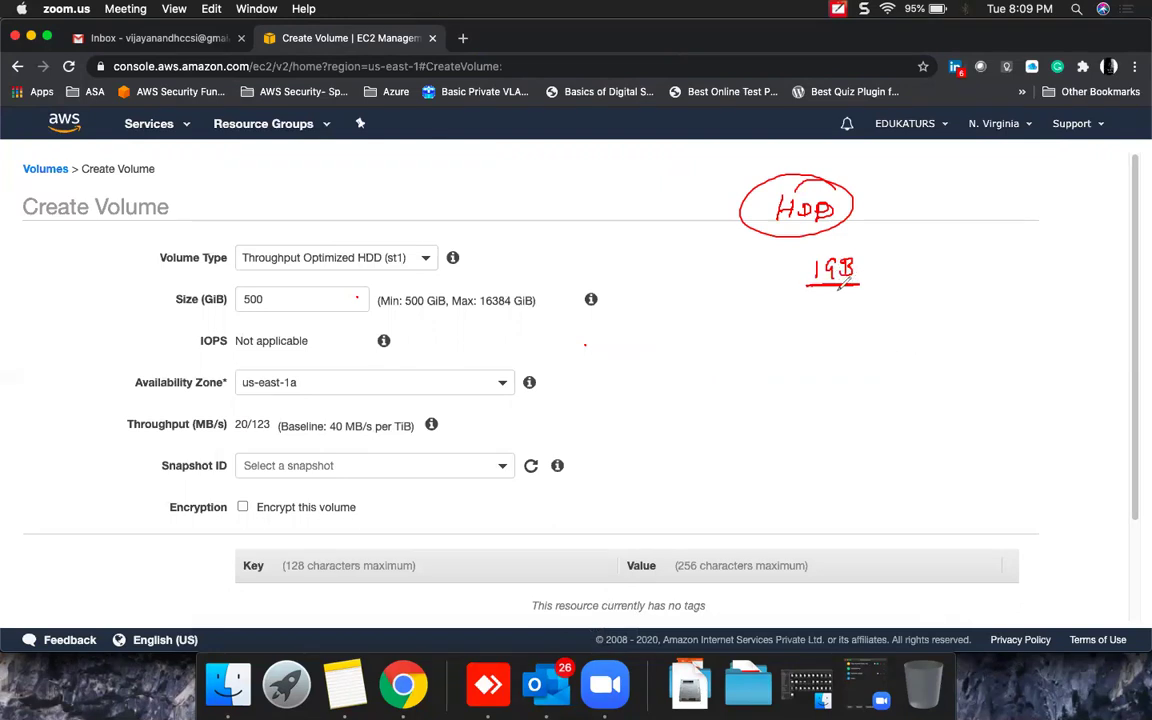
mouse_move(751, 322)
left_mouse_down()
mouse_move(750, 338)
mouse_move(775, 338)
mouse_move(742, 380)
mouse_move(764, 380)
mouse_move(776, 362)
mouse_move(781, 378)
left_mouse_up()
mouse_move(784, 362)
left_mouse_down()
mouse_move(804, 378)
mouse_move(845, 367)
left_mouse_up()
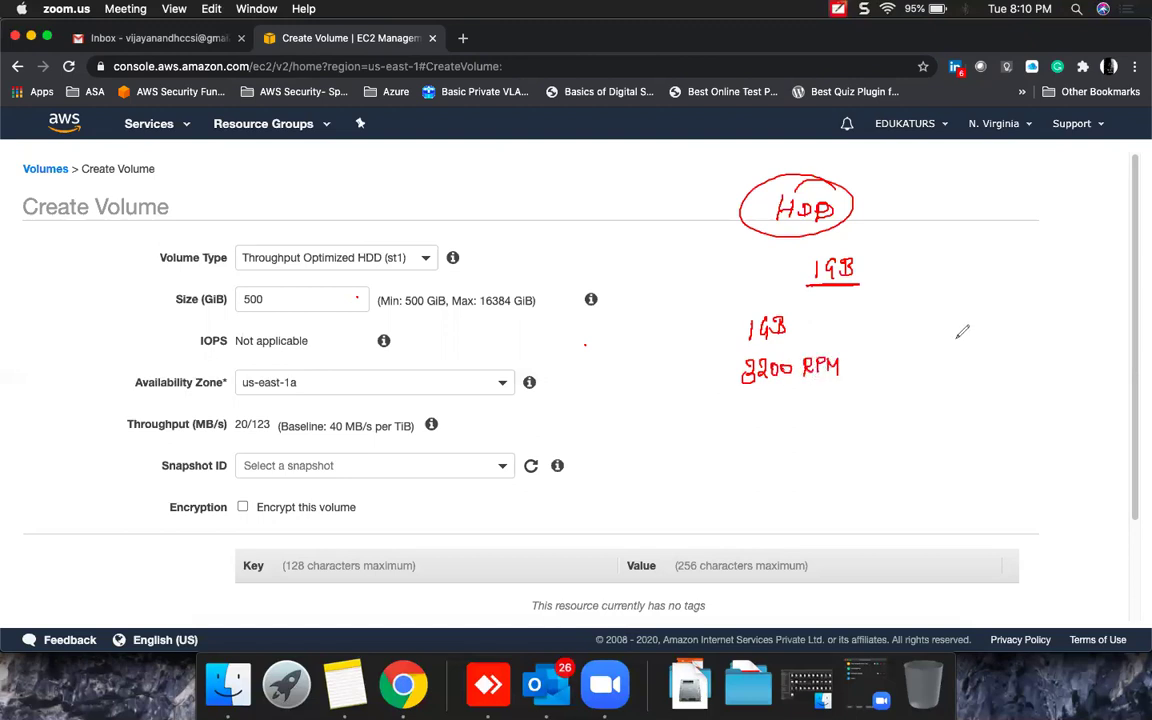
mouse_move(912, 299)
left_mouse_down()
mouse_move(912, 318)
mouse_move(942, 314)
mouse_move(952, 298)
mouse_move(922, 366)
mouse_move(1013, 351)
left_mouse_up()
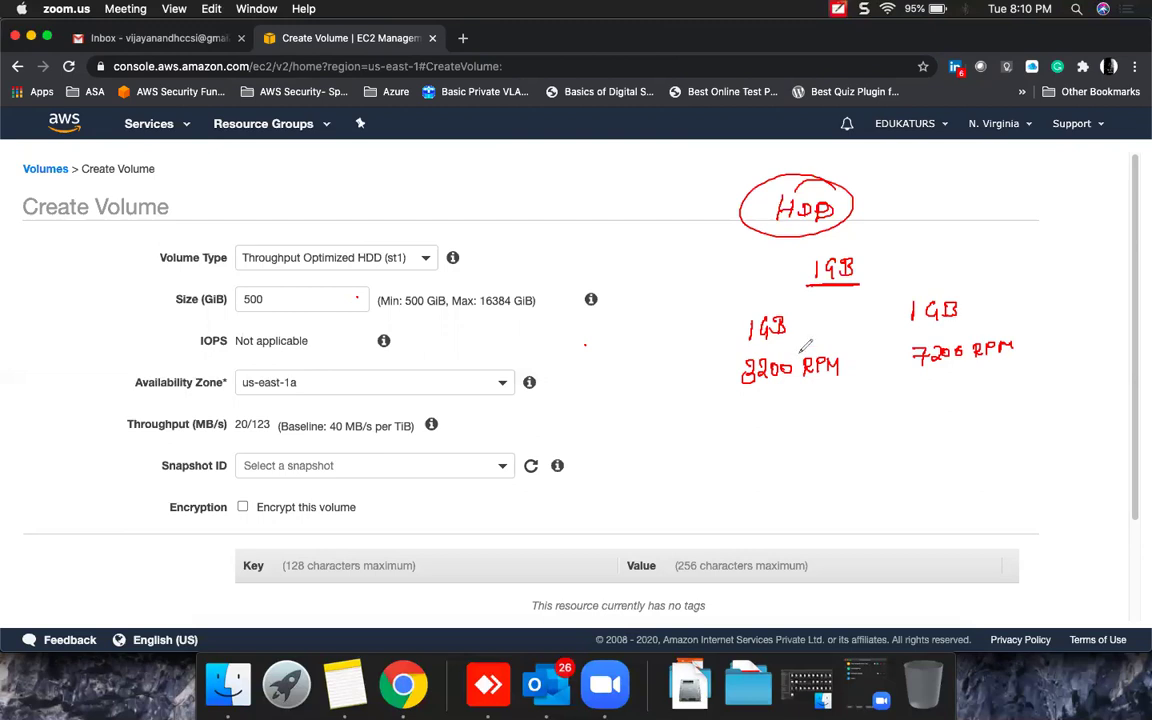
Draw a circled "2" above the second 1GB entry, circle its "7200 RPM", and sketch a spinning disk platter with a spindle.
left_click_drag(926, 264, 939, 276)
left_click_drag(933, 258, 931, 259)
mouse_move(1015, 330)
left_mouse_down()
mouse_move(900, 340)
mouse_move(960, 372)
mouse_move(1022, 334)
mouse_move(1008, 356)
left_mouse_up()
mouse_move(1071, 185)
left_mouse_down()
mouse_move(1010, 182)
mouse_move(1085, 222)
mouse_move(1128, 190)
mouse_move(1050, 170)
mouse_move(1085, 175)
mouse_move(1072, 168)
mouse_move(1070, 204)
left_mouse_up()
left_click_drag(1076, 150, 1068, 207)
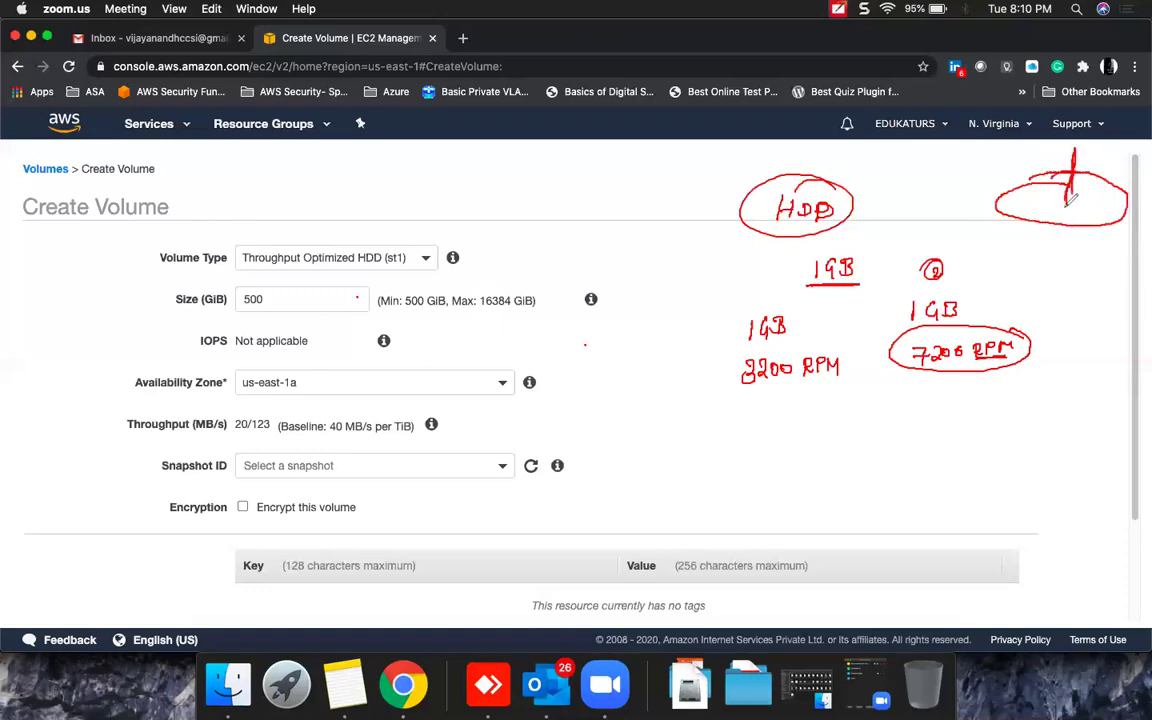
mouse_move(1070, 150)
left_mouse_down()
mouse_move(996, 172)
mouse_move(1012, 222)
mouse_move(1098, 228)
mouse_move(1083, 156)
mouse_move(992, 182)
mouse_move(1025, 226)
mouse_move(1098, 213)
left_mouse_up()
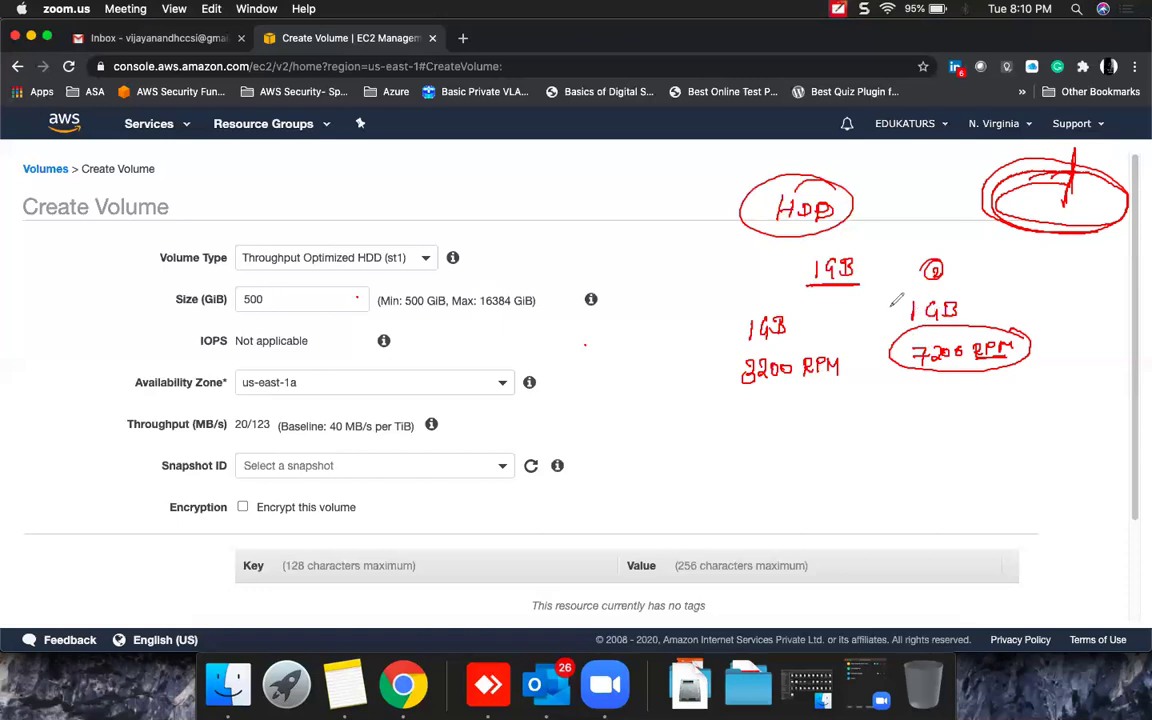
Extend the handwritten comparison with arrows and the entries "10GB 7200", "100GB 7200" and "1TB 7200".
left_click_drag(863, 319, 897, 318)
mouse_move(882, 426)
left_mouse_down()
mouse_move(917, 435)
mouse_move(978, 418)
mouse_move(978, 430)
left_mouse_up()
mouse_move(911, 459)
left_mouse_down()
mouse_move(917, 474)
mouse_move(958, 470)
left_mouse_up()
mouse_move(866, 531)
left_mouse_down()
mouse_move(975, 512)
mouse_move(996, 525)
left_mouse_up()
mouse_move(914, 553)
left_mouse_down()
mouse_move(936, 560)
mouse_move(972, 546)
mouse_move(941, 564)
left_mouse_up()
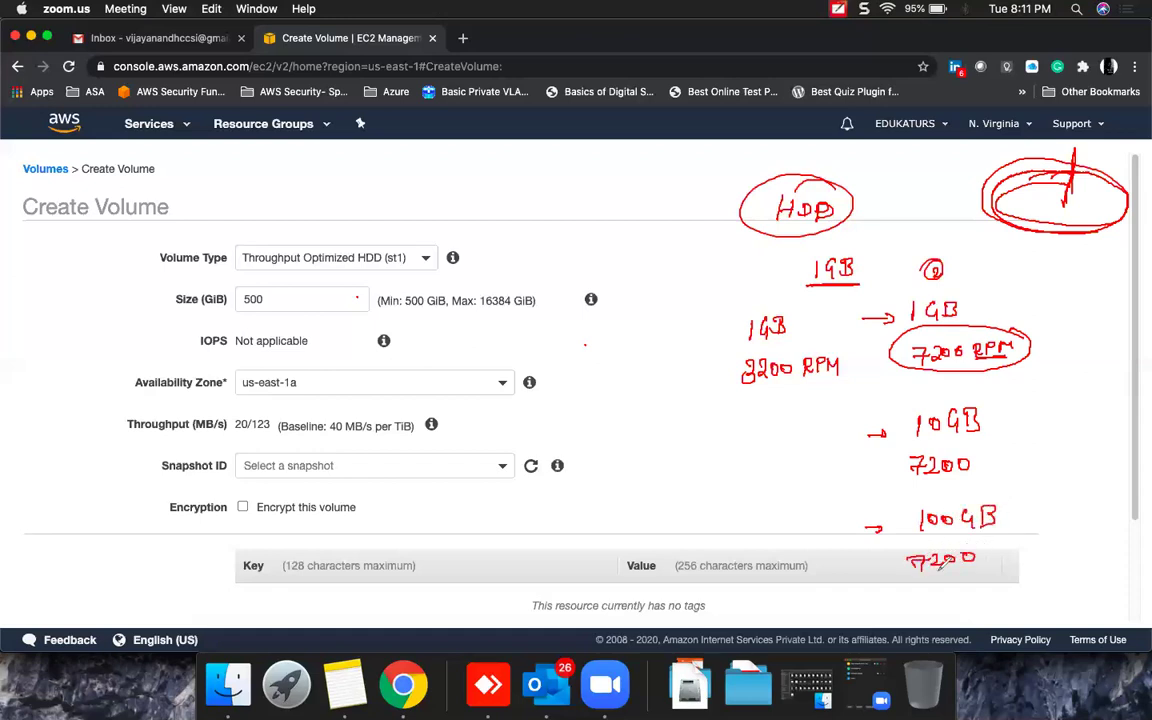
mouse_move(1038, 579)
left_mouse_down()
mouse_move(1037, 594)
mouse_move(1078, 592)
mouse_move(1042, 614)
mouse_move(1068, 605)
mouse_move(1058, 612)
left_mouse_up()
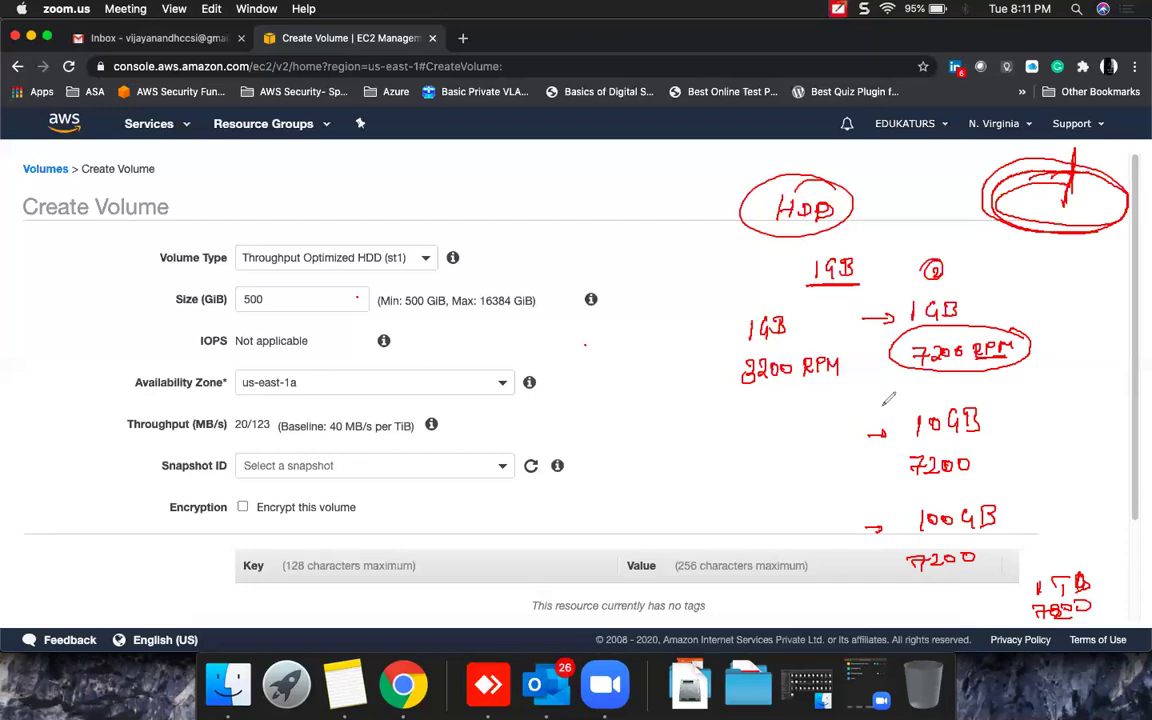
Number and circle the handwritten disk entries, then sketch a scribbled disk with lines beside the 3200 RPM entry and underline "TiB".
left_click_drag(896, 280, 894, 281)
left_click_drag(895, 396, 898, 384)
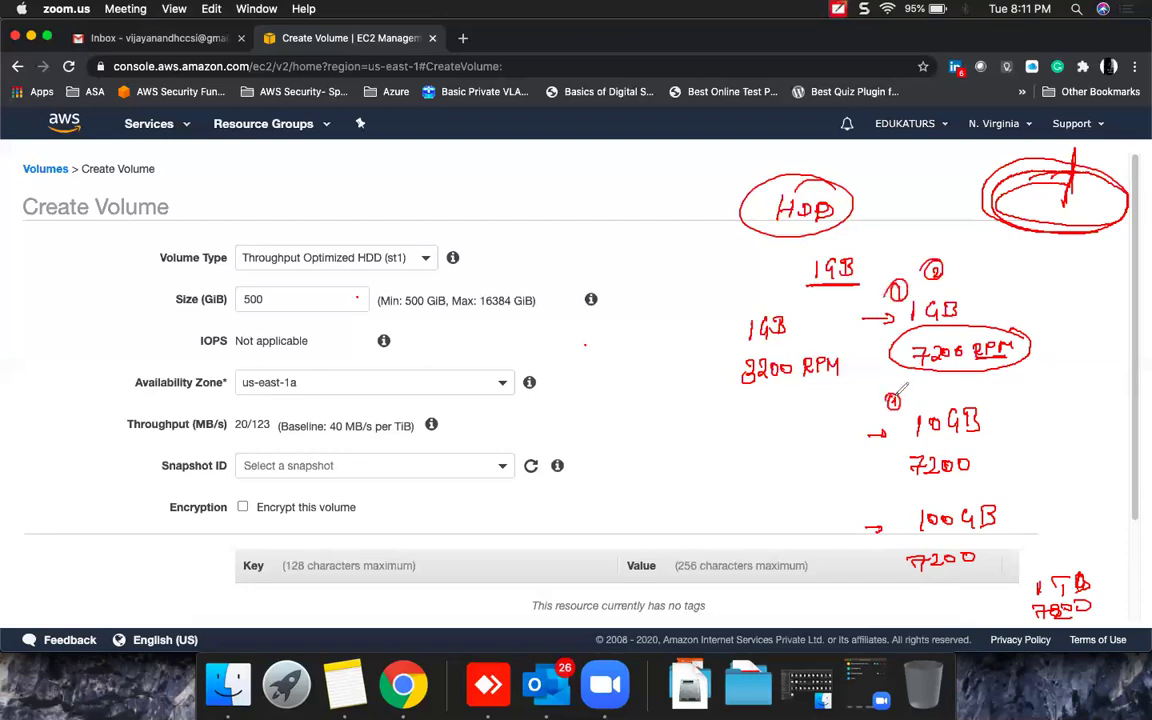
mouse_move(988, 400)
left_mouse_down()
mouse_move(905, 485)
mouse_move(1033, 420)
mouse_move(1078, 437)
left_mouse_up()
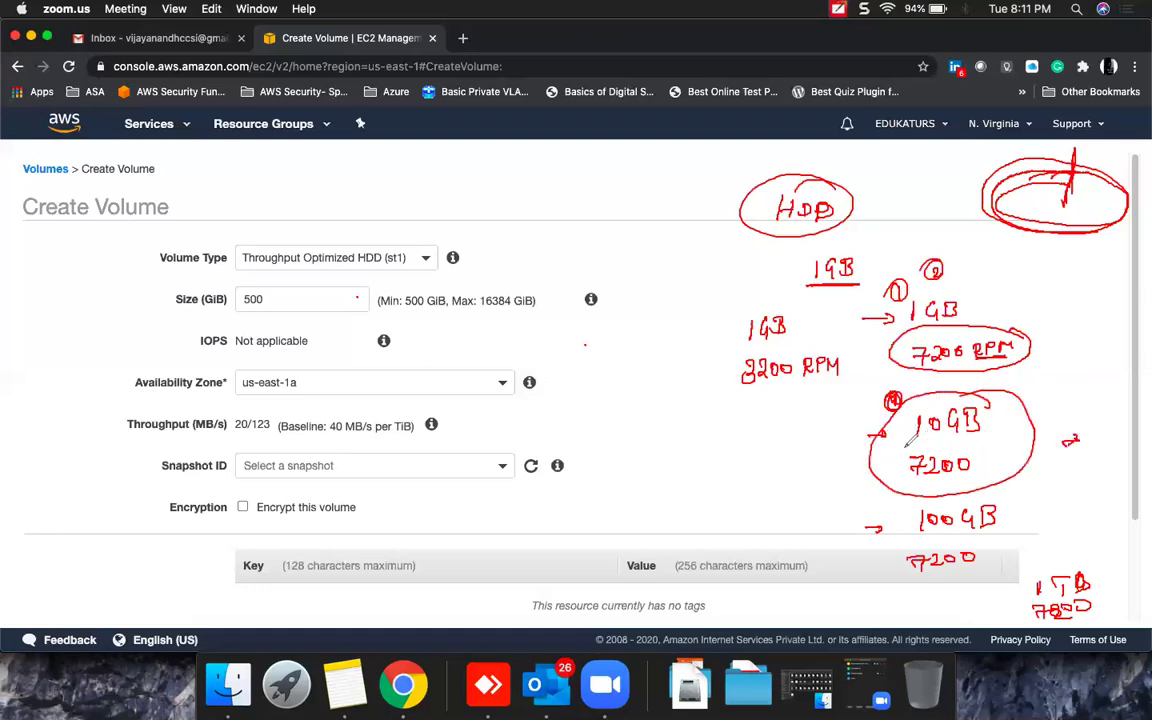
mouse_move(692, 401)
left_mouse_down()
mouse_move(688, 442)
mouse_move(698, 397)
left_mouse_up()
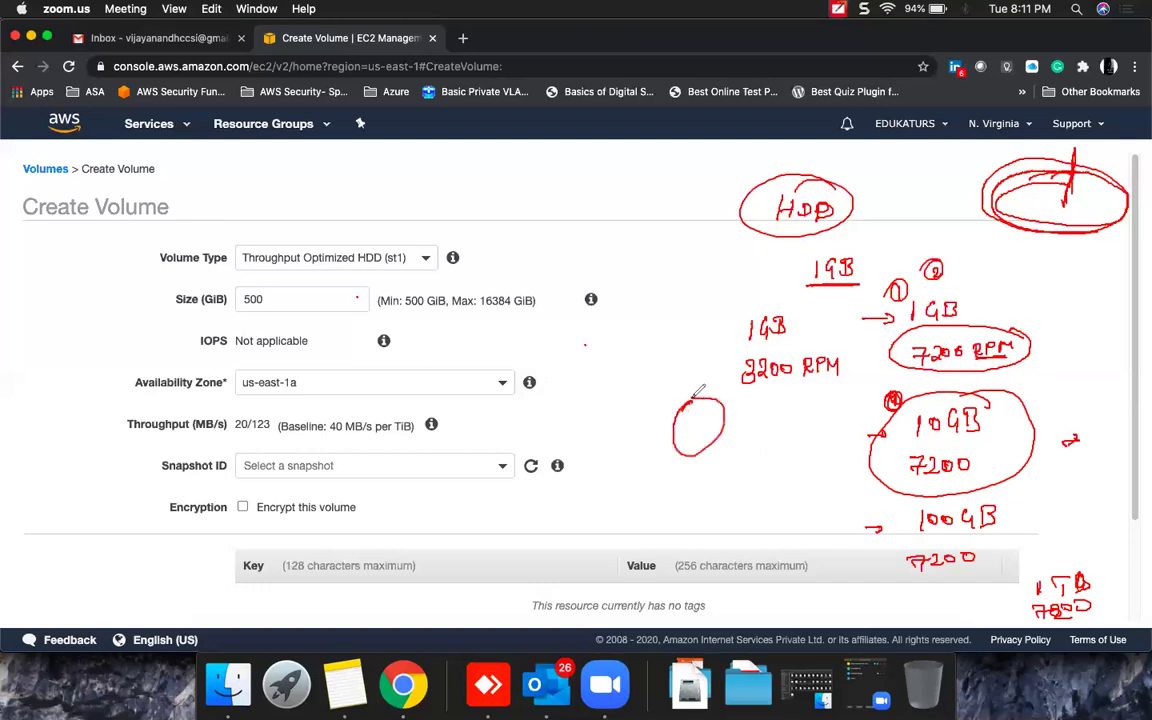
mouse_move(773, 465)
left_mouse_down()
mouse_move(705, 420)
mouse_move(690, 425)
mouse_move(717, 420)
mouse_move(698, 425)
mouse_move(738, 380)
left_mouse_up()
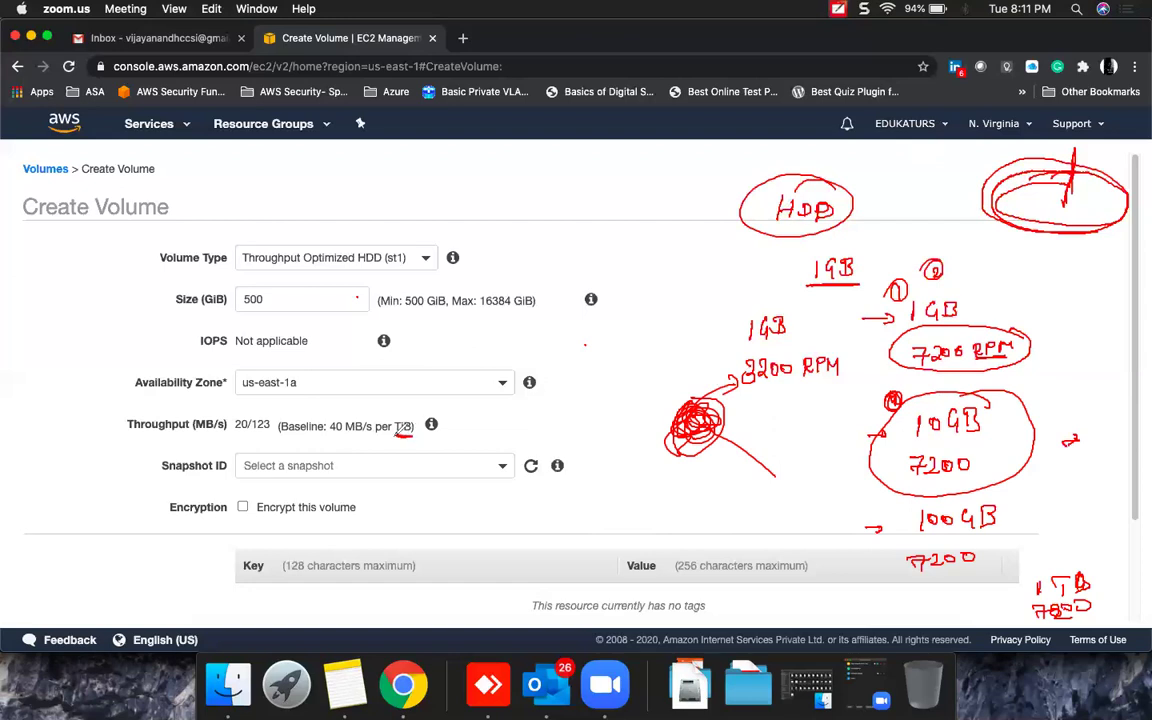
Circle the 40 MB/s baseline and the 500 size, handwrite "1/40MB" and "500Gi = 200MB", and box the 20 throughput value with an arrow.
mouse_move(330, 412)
left_mouse_down()
mouse_move(345, 440)
mouse_move(373, 411)
mouse_move(328, 410)
left_mouse_up()
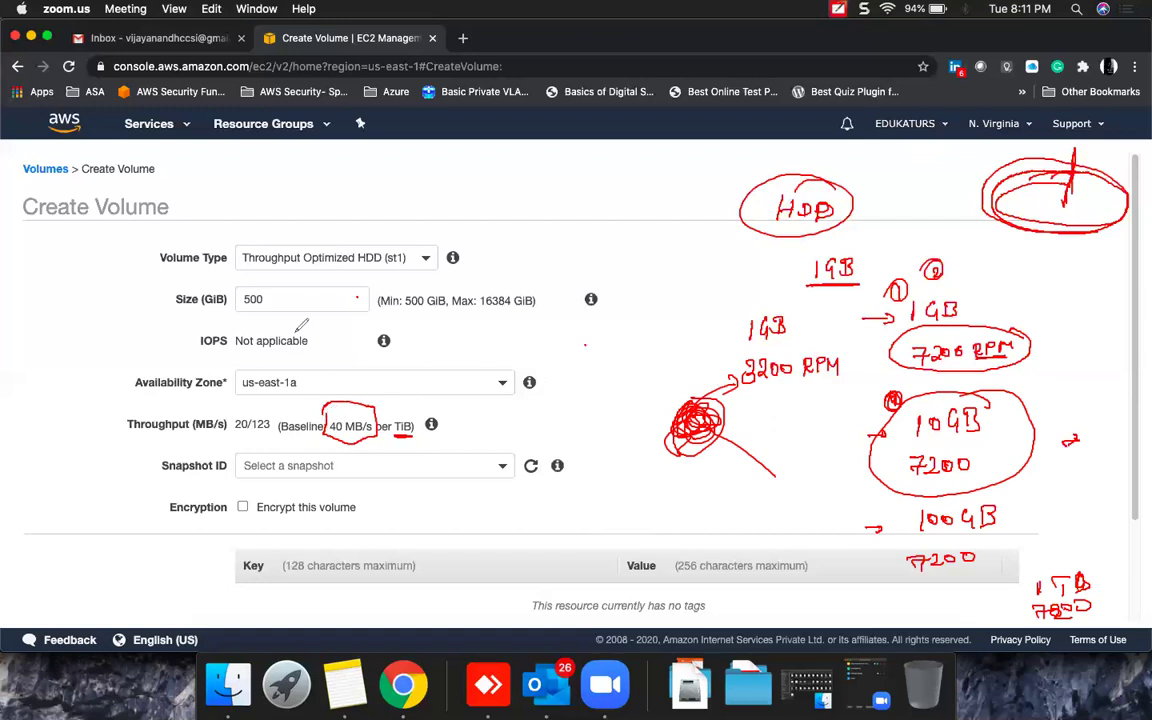
mouse_move(259, 276)
left_mouse_down()
mouse_move(236, 308)
mouse_move(262, 282)
left_mouse_up()
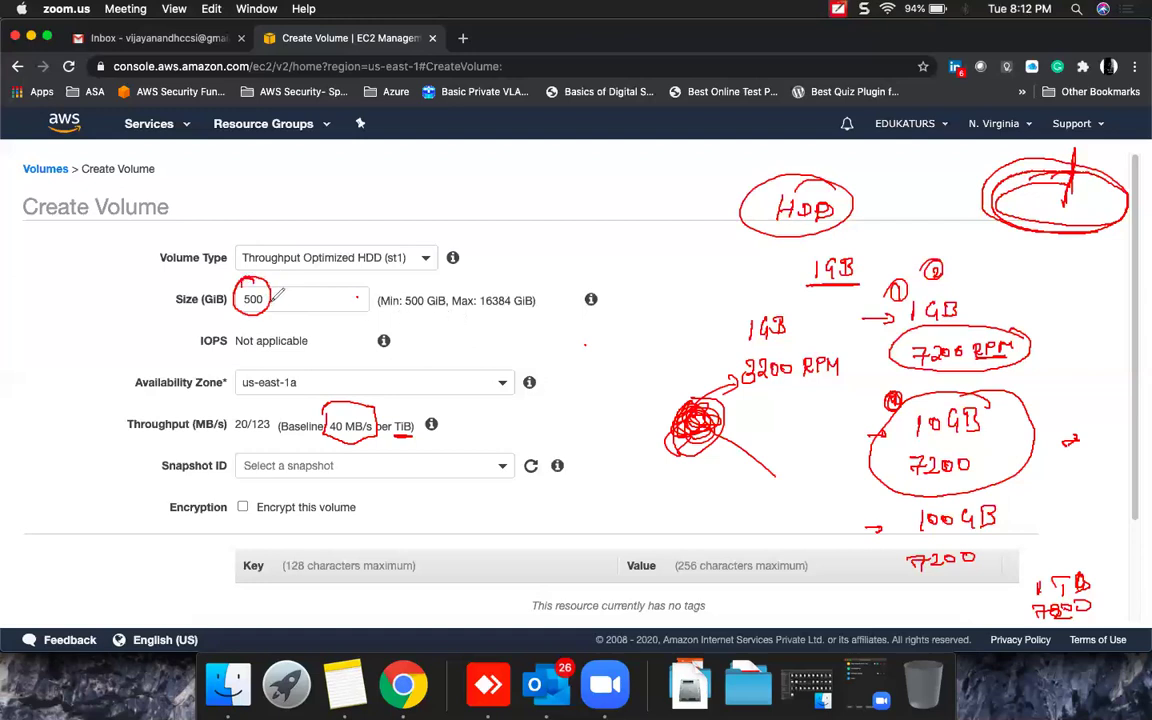
left_click_drag(576, 166, 588, 193)
left_click_drag(612, 176, 651, 181)
mouse_move(577, 168)
left_mouse_down()
mouse_move(569, 214)
mouse_move(670, 206)
left_mouse_up()
left_click_drag(673, 206, 684, 198)
left_click_drag(686, 206, 694, 200)
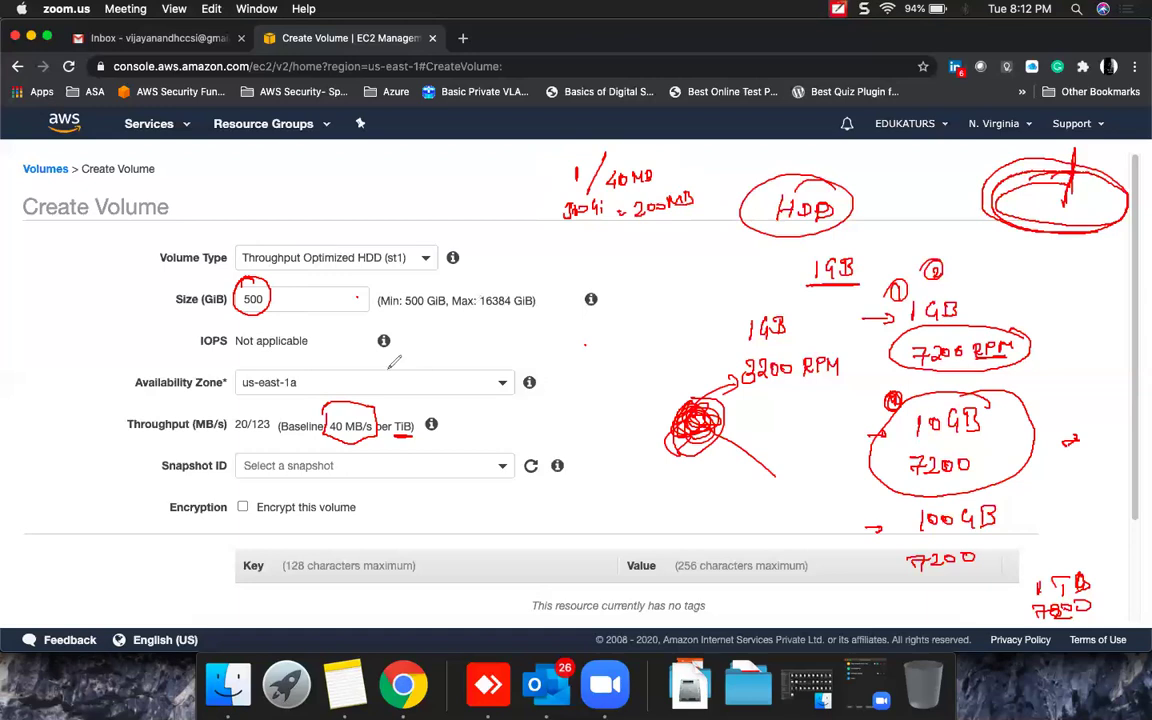
mouse_move(241, 406)
left_mouse_down()
mouse_move(262, 438)
mouse_move(232, 407)
left_mouse_up()
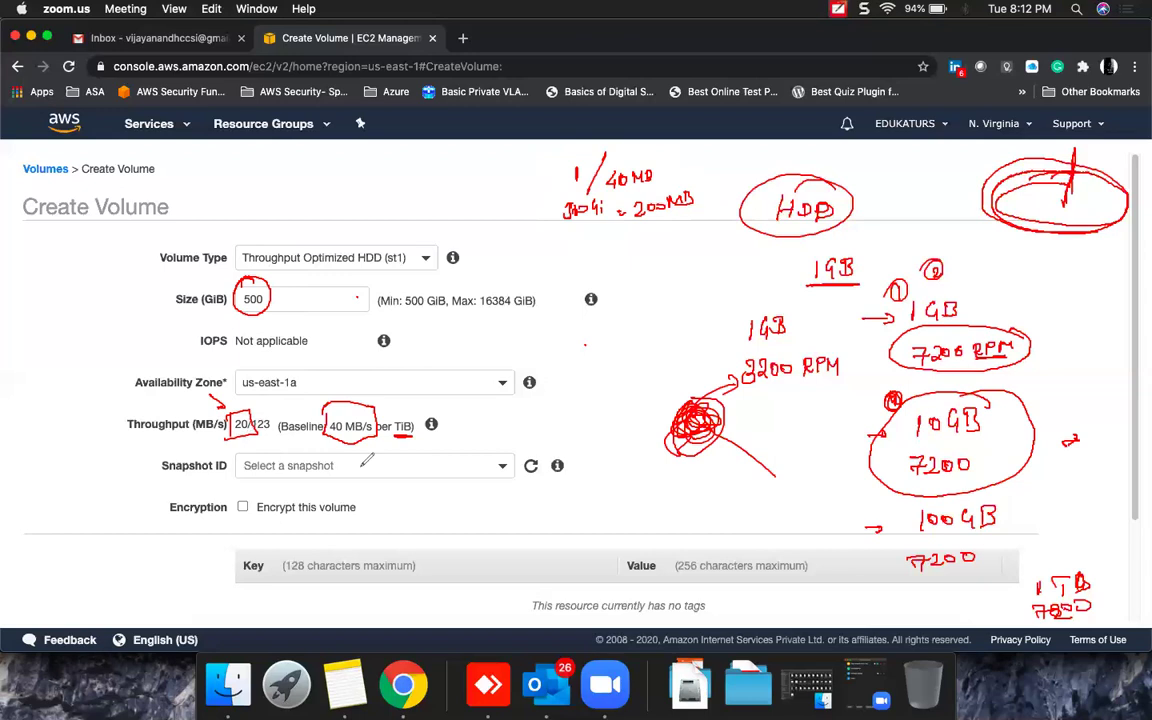
Leave the drawing tool, set the volume size to 550 GiB, and check the throughput value.
left_click(901, 626)
left_click(273, 309)
double_click(276, 308)
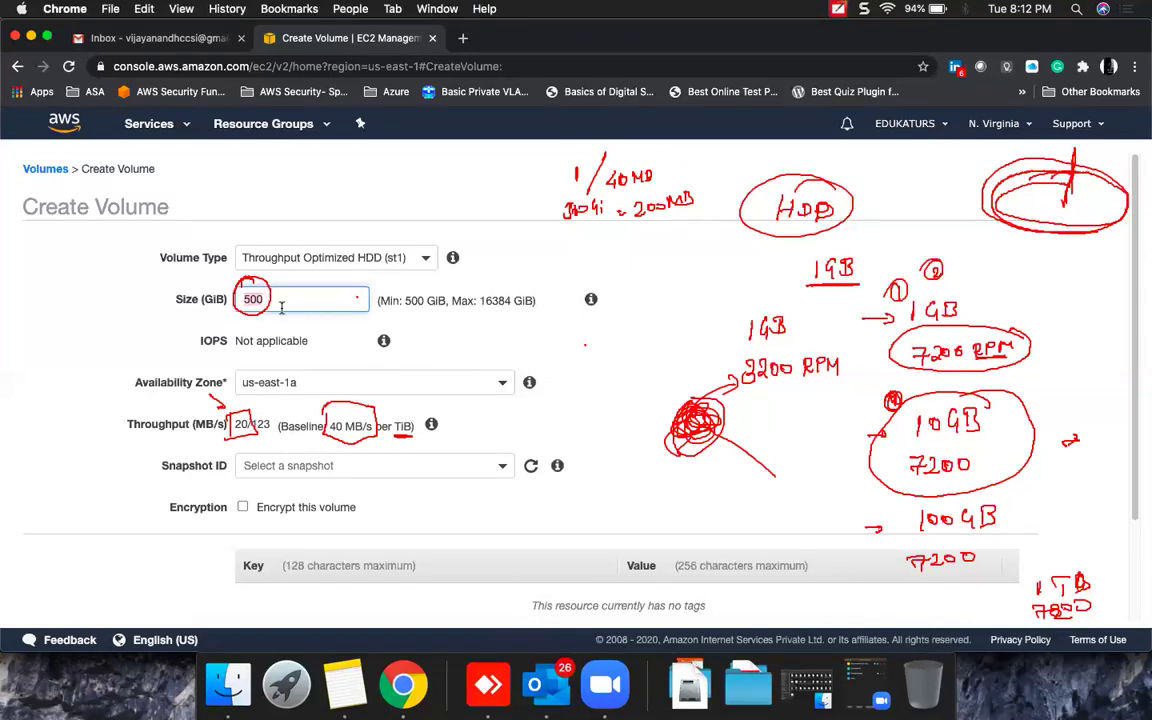
type("550")
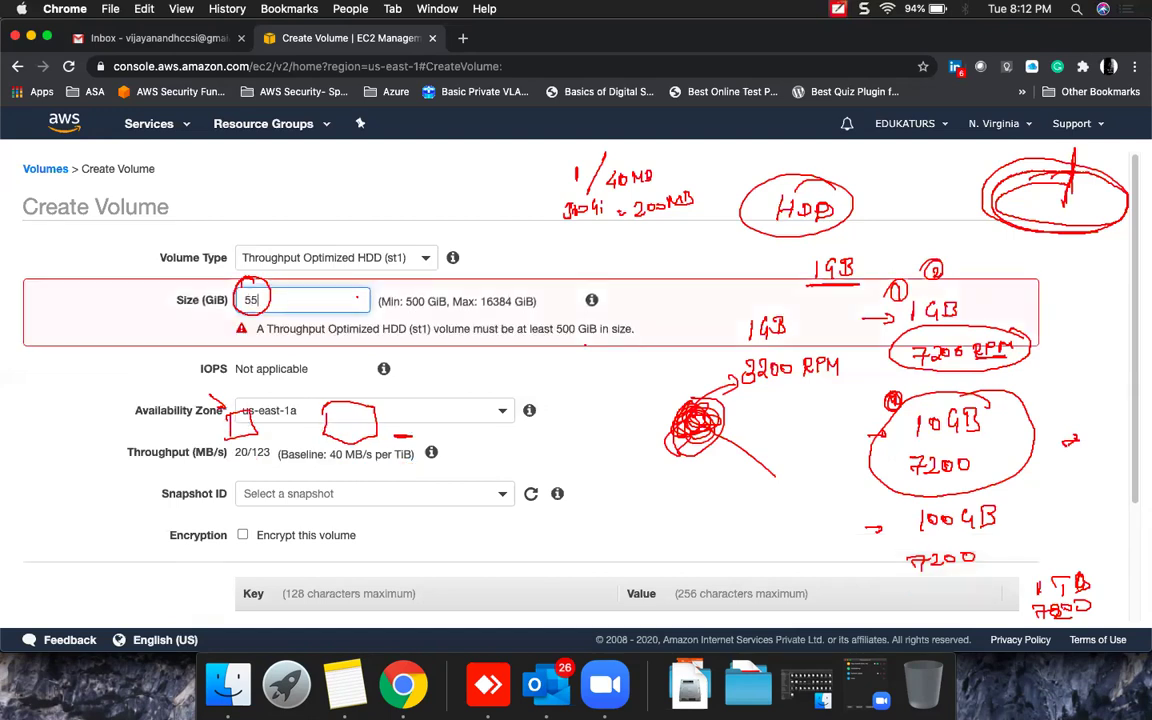
left_click(491, 347)
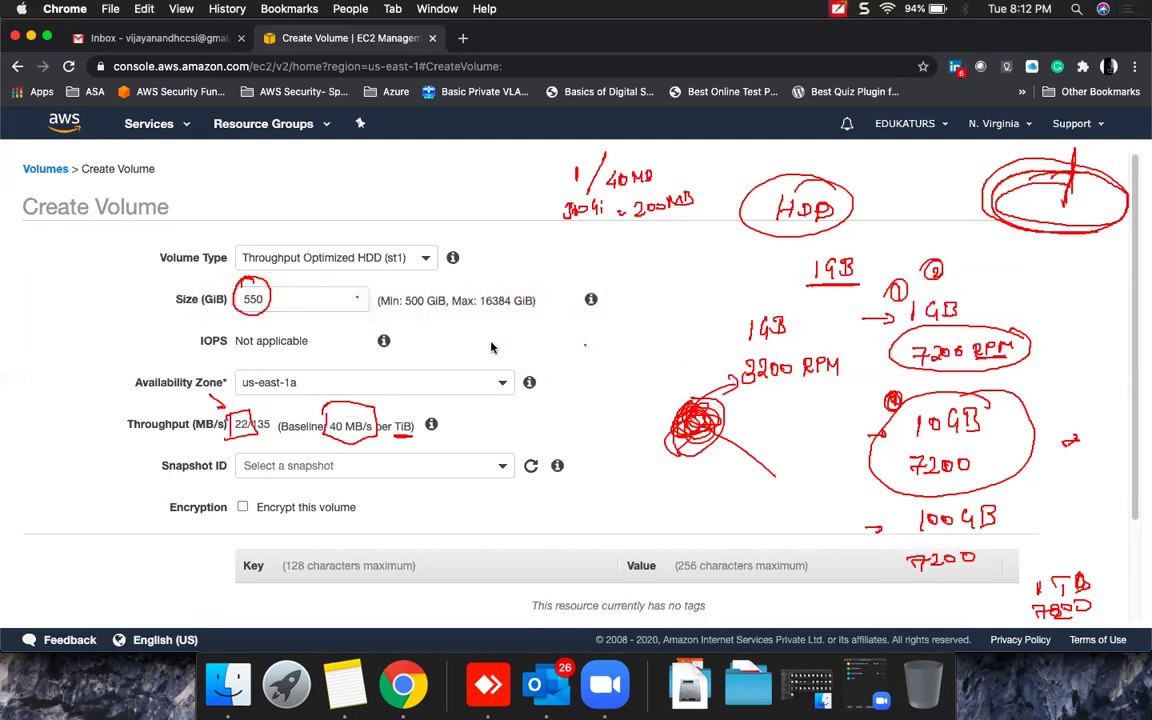
mouse_move(240, 424)
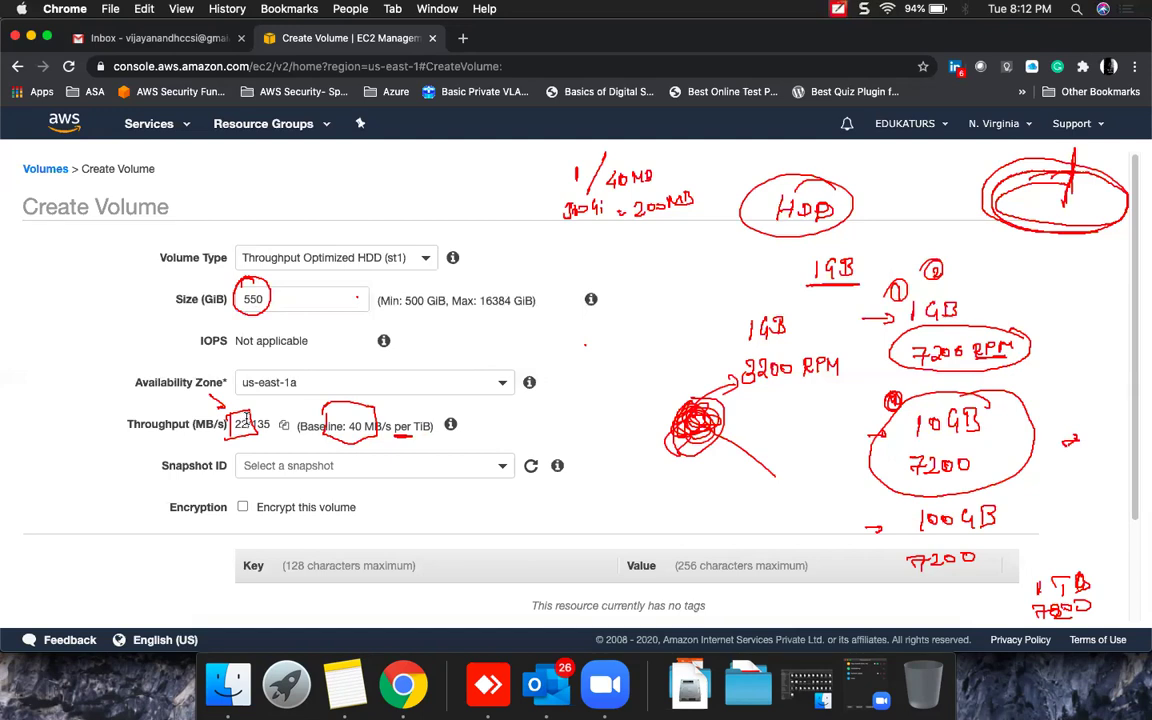
Set the volume size to 10000 GiB and clear all drawings from the screen.
double_click(285, 298)
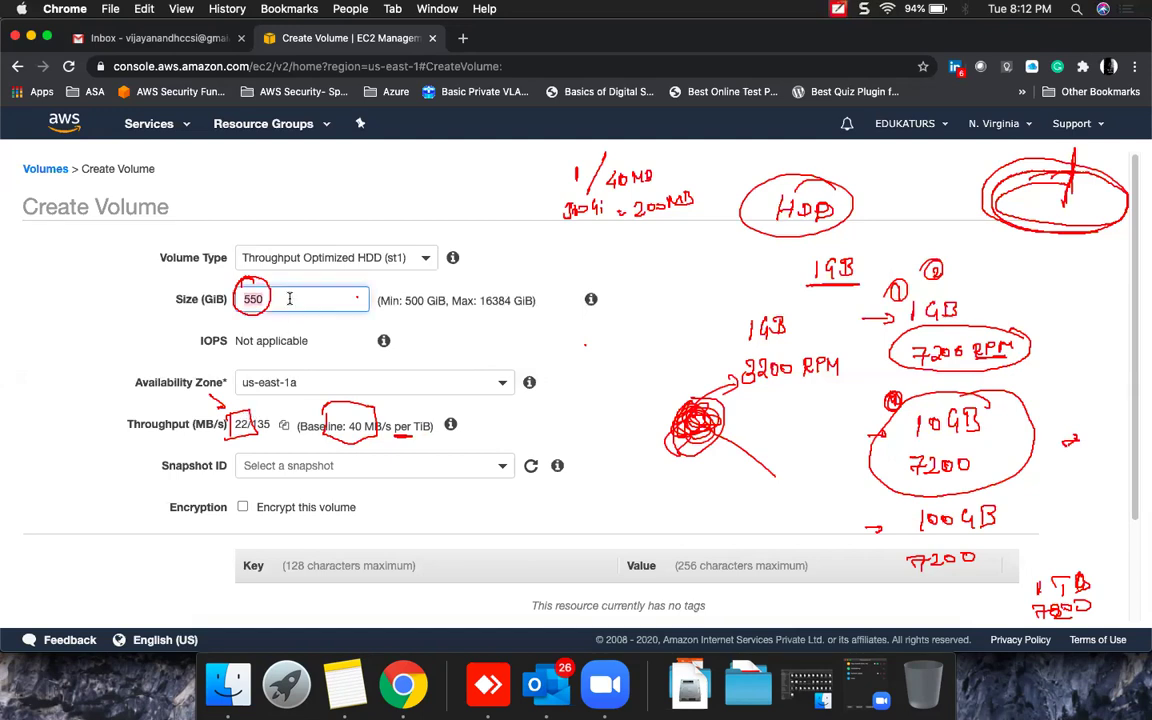
key("BackSpace")
type("1000")
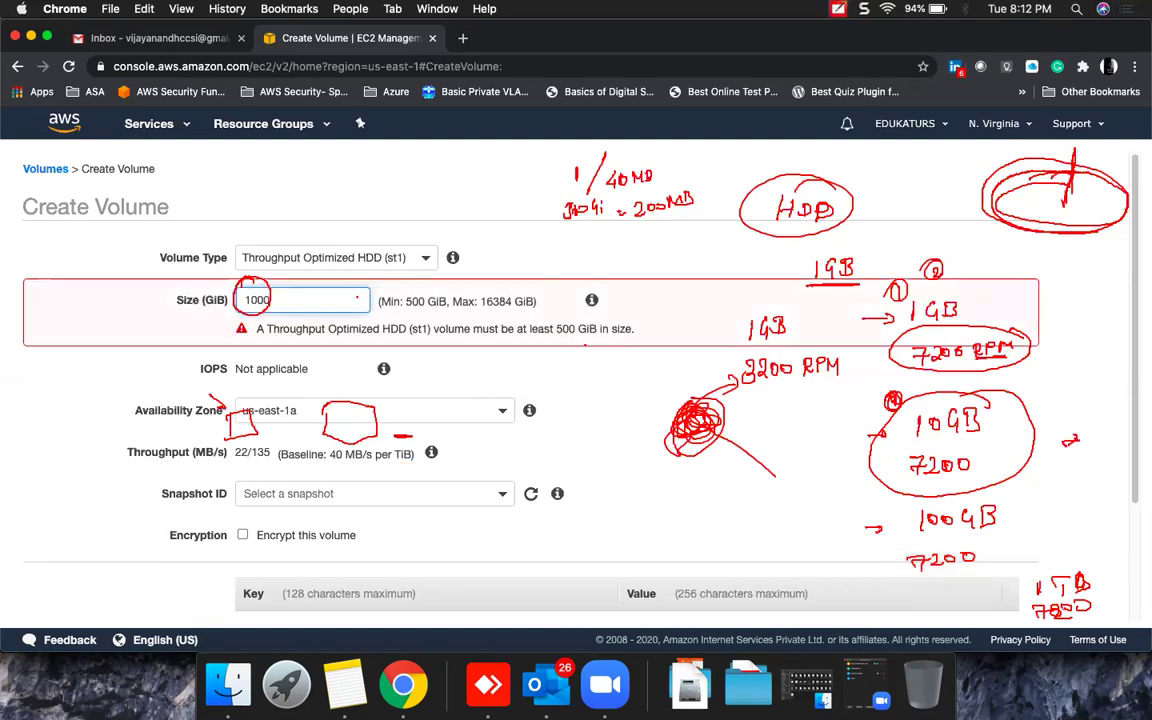
type("0")
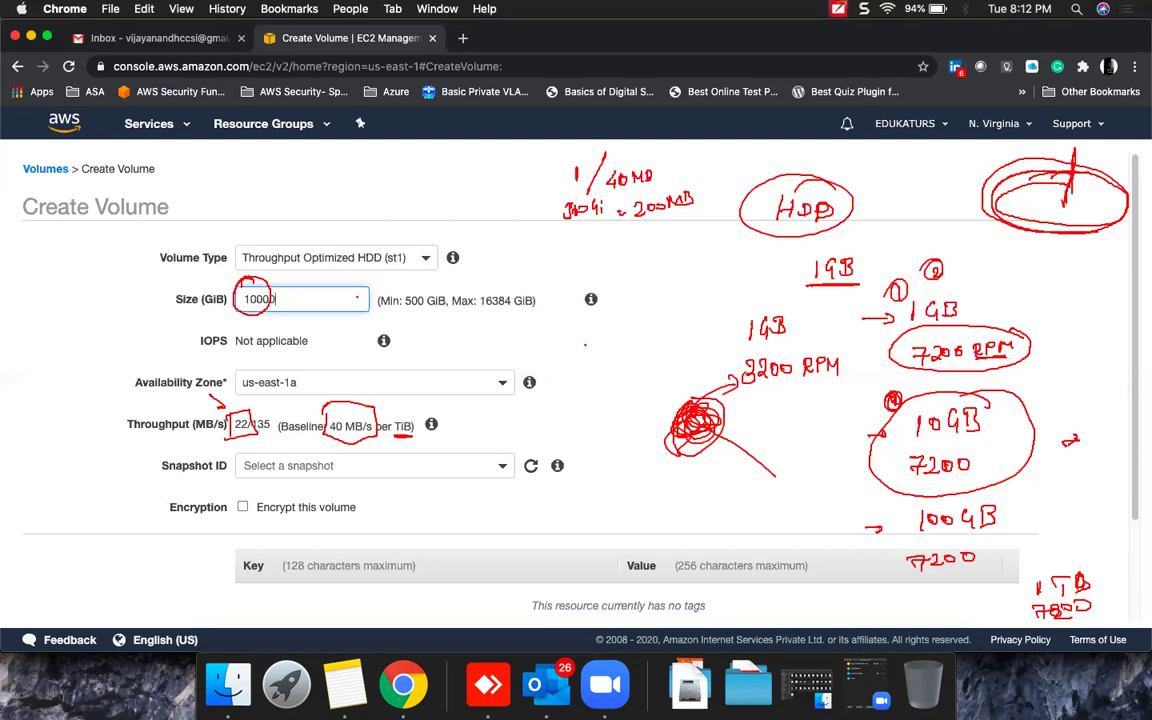
left_click(464, 356)
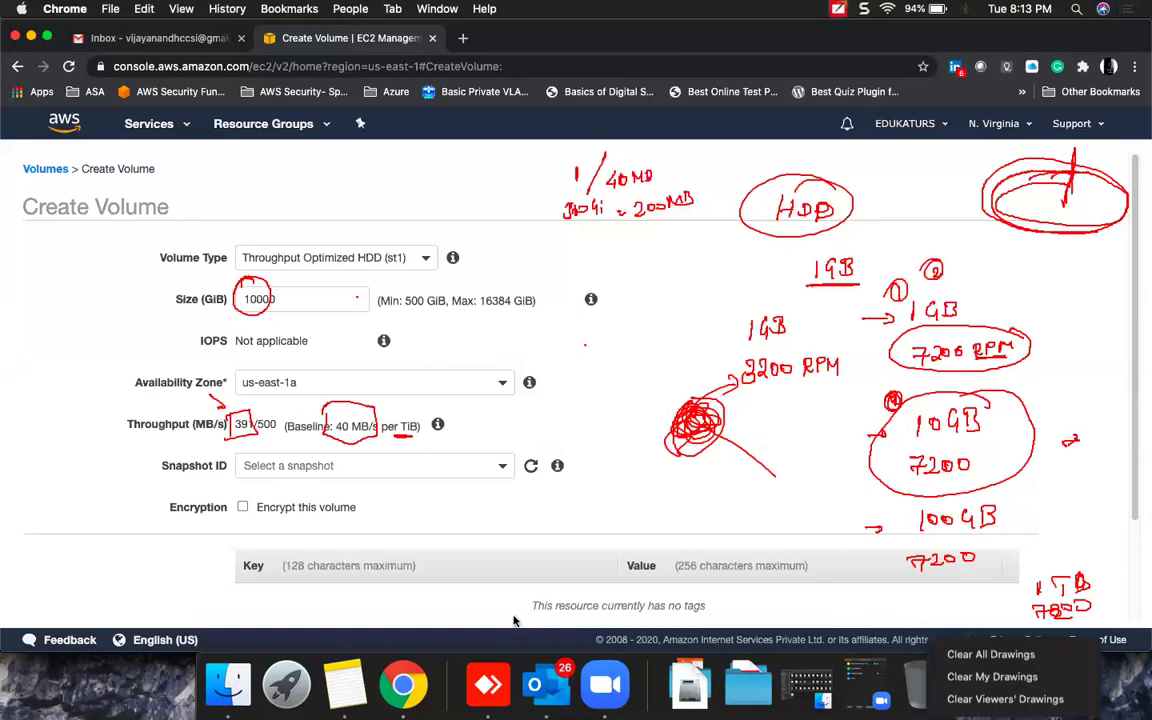
left_click(965, 654)
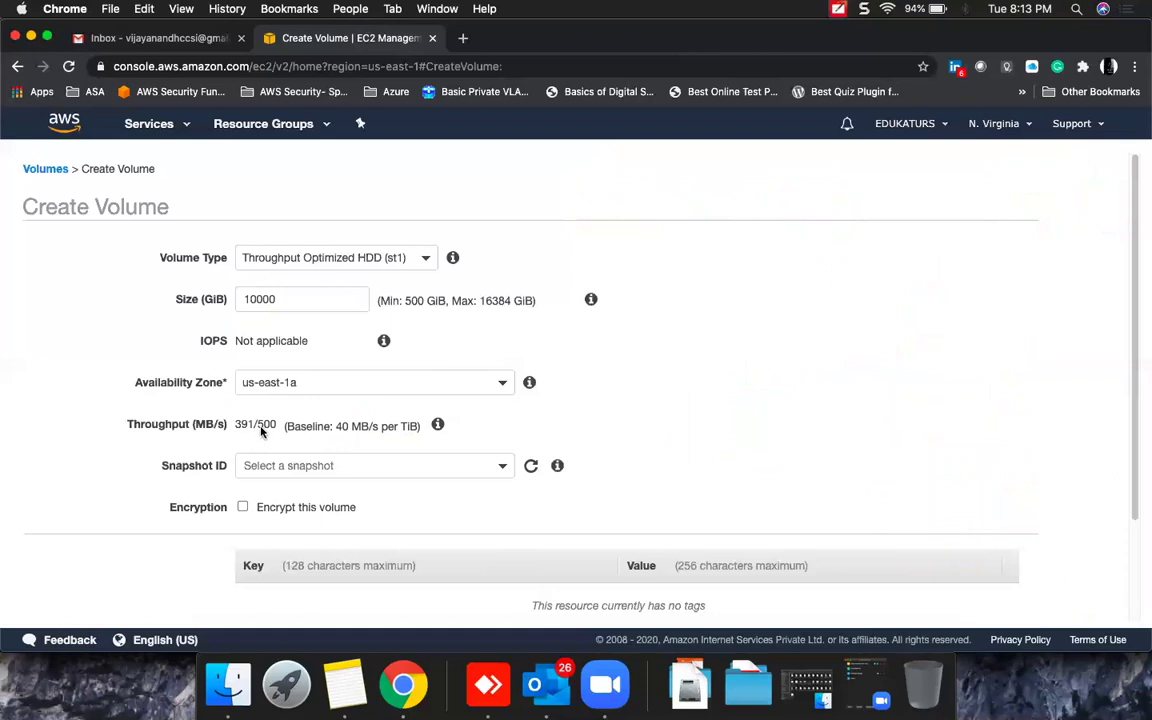
Set the volume size to 16384 GiB and change the volume type to Cold HDD (sc1).
double_click(284, 300)
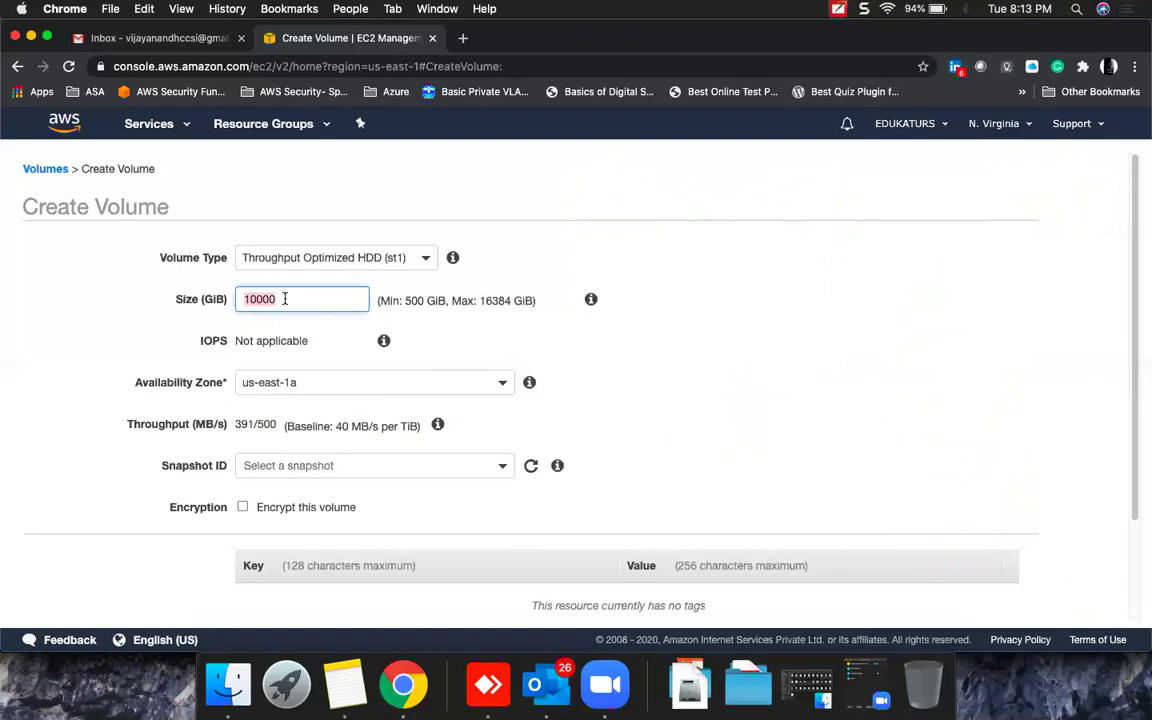
type("163")
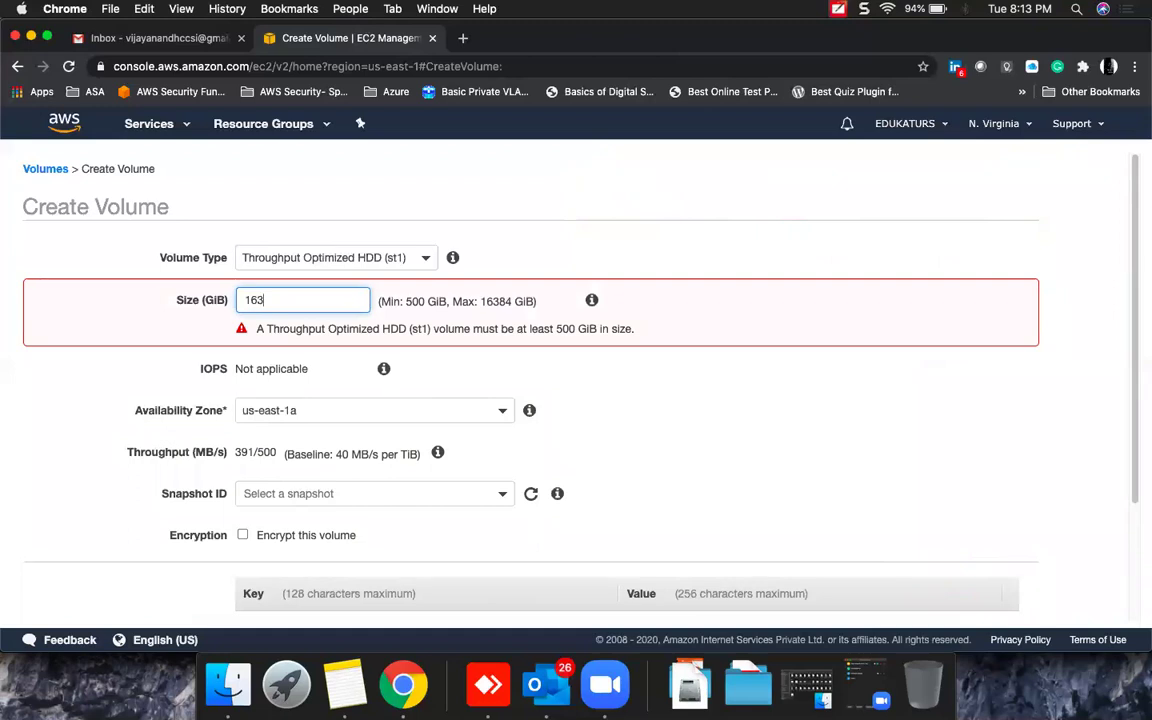
type("3")
key("BackSpace")
type("84")
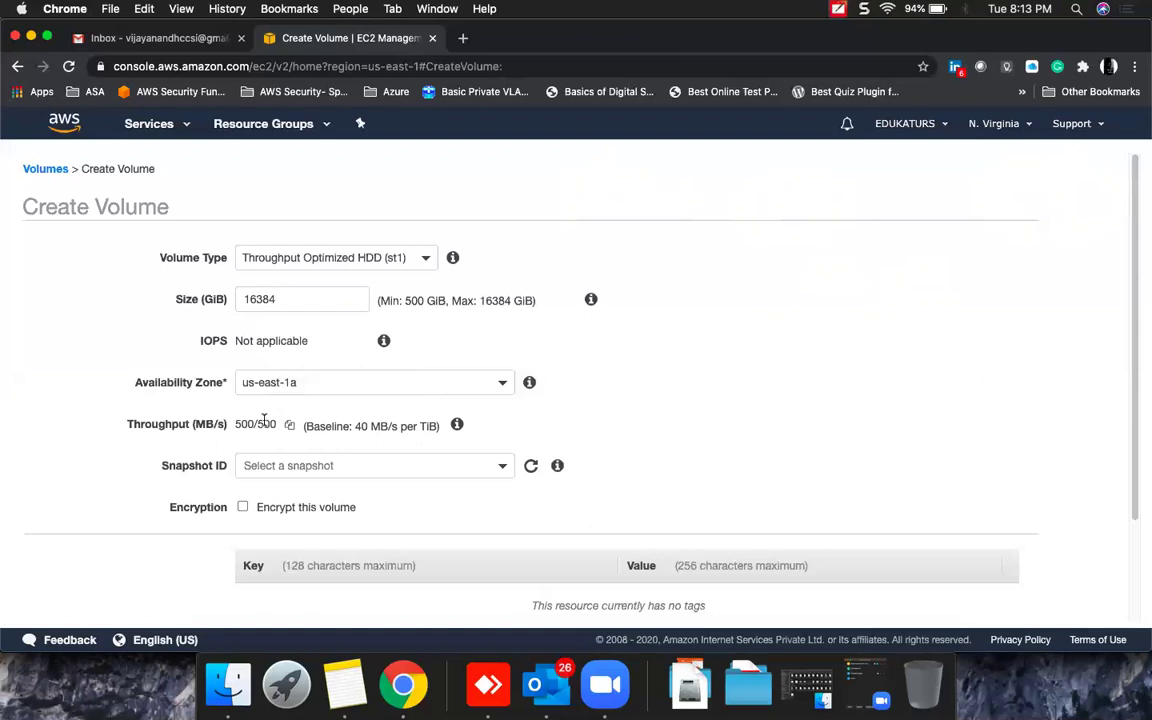
left_click(420, 260)
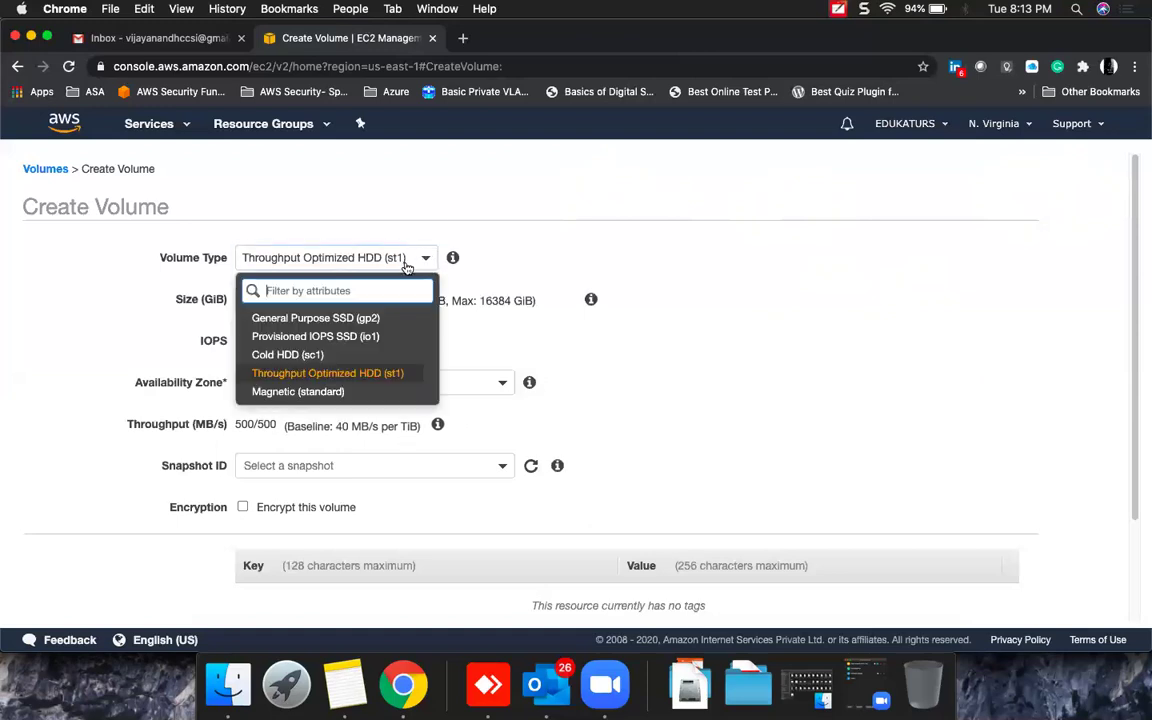
left_click(262, 354)
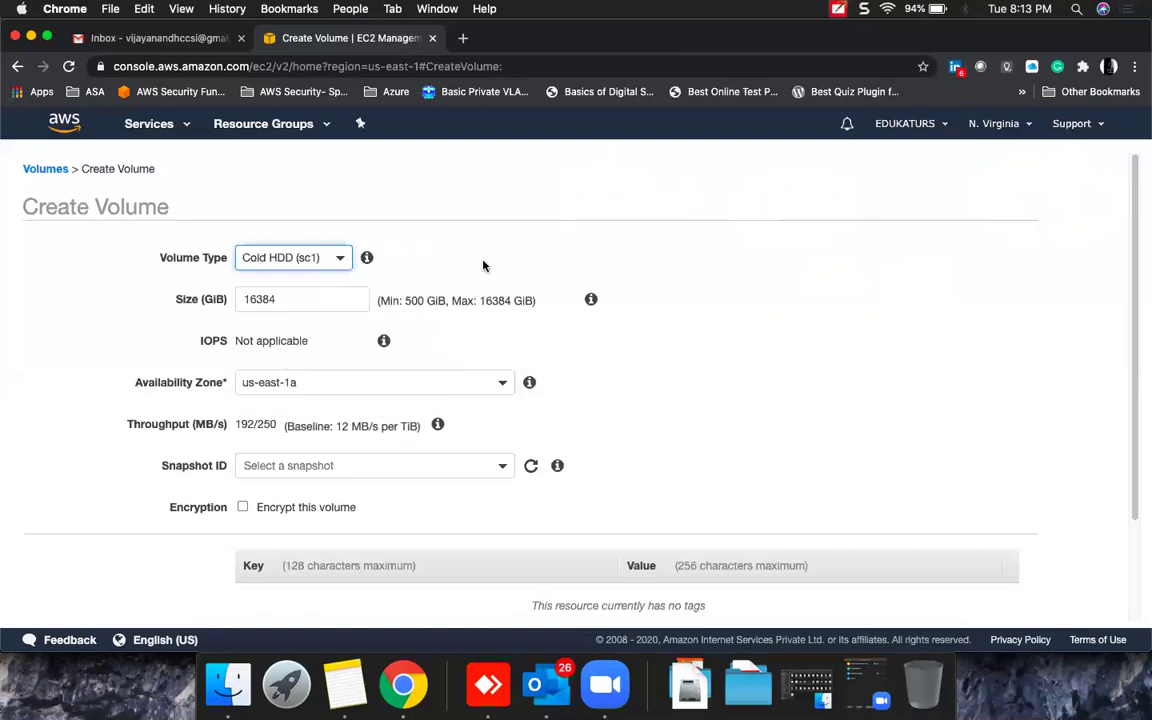
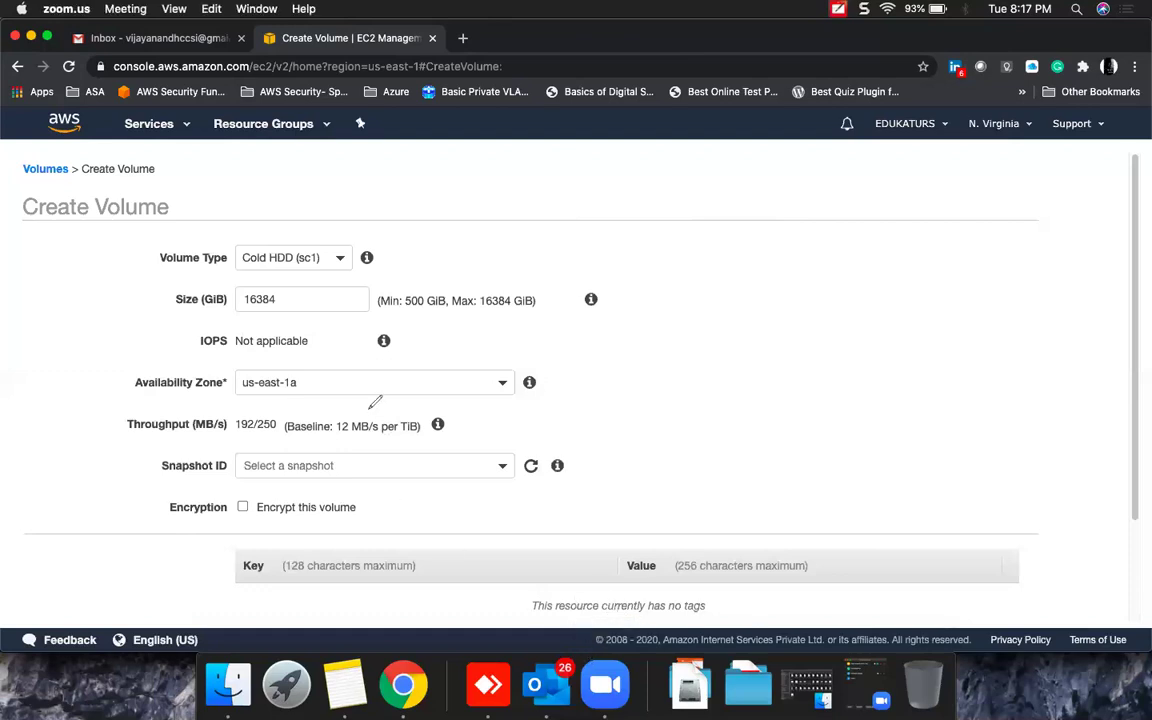
Box the 12 MB/s baseline with an arrow to a circled handwritten "40MB", underline the 12, and circle the 250 throughput and 16384 size.
mouse_move(331, 424)
left_mouse_down()
mouse_move(362, 437)
mouse_move(334, 386)
mouse_move(425, 368)
mouse_move(429, 378)
mouse_move(390, 352)
left_mouse_up()
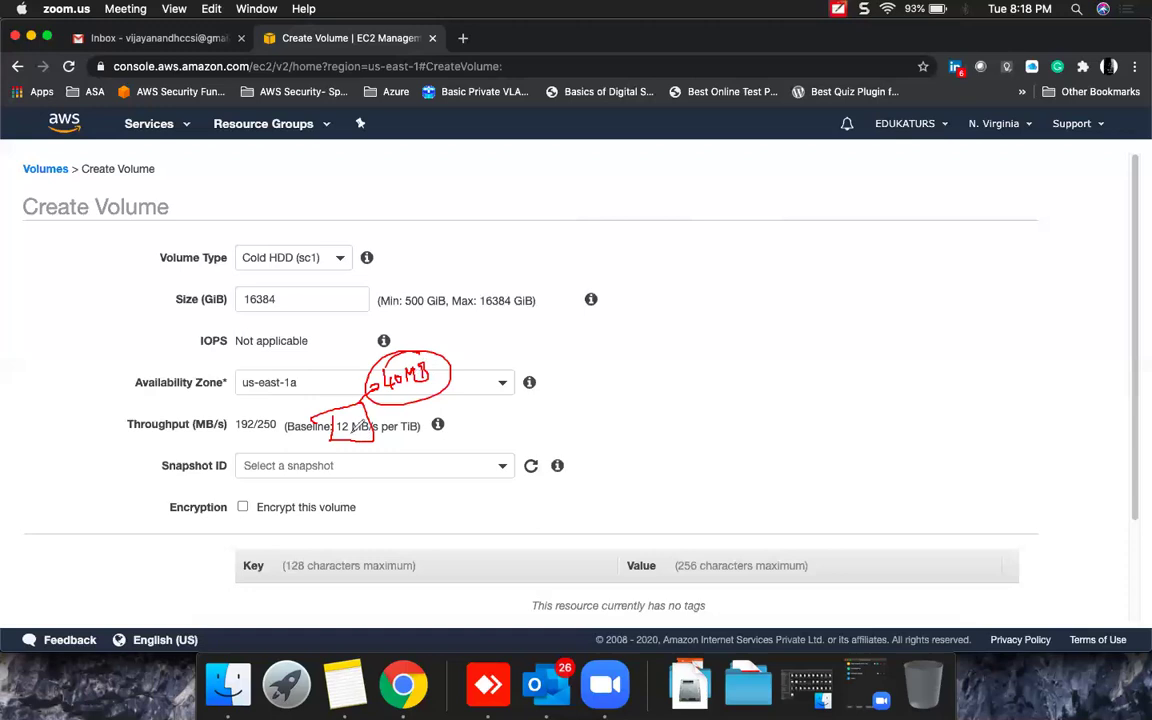
left_click_drag(336, 434, 350, 434)
mouse_move(263, 410)
left_mouse_down()
mouse_move(254, 430)
mouse_move(264, 409)
left_mouse_up()
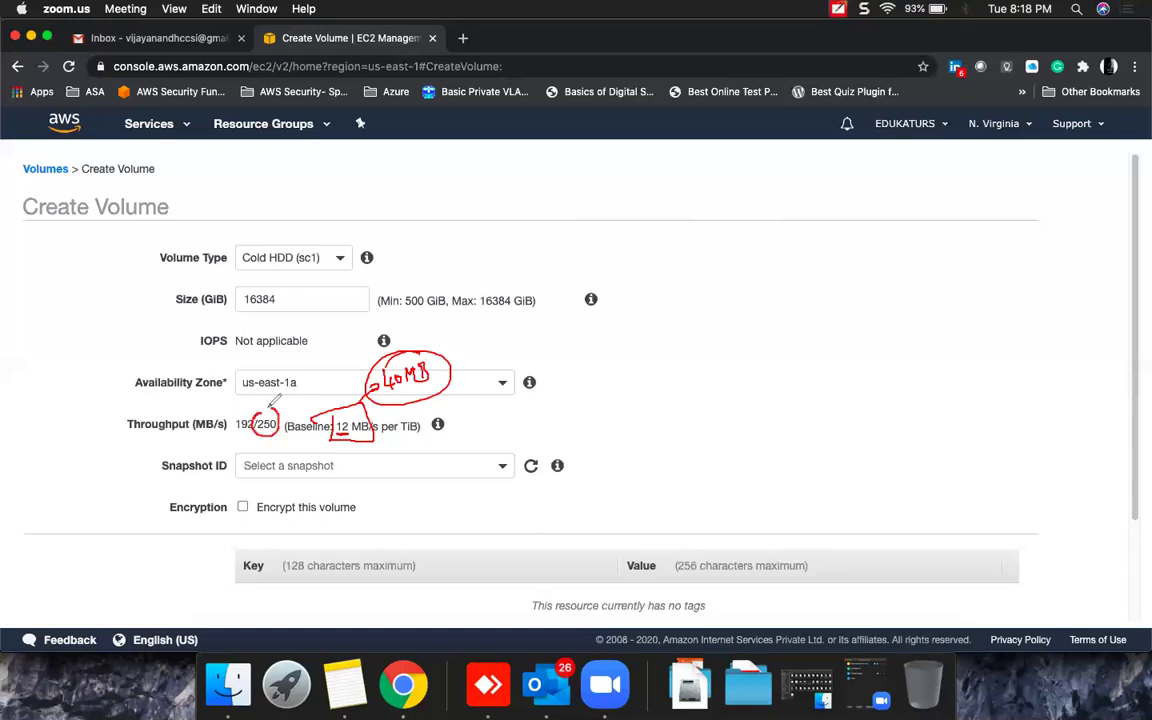
mouse_move(252, 284)
left_mouse_down()
mouse_move(226, 308)
mouse_move(250, 302)
left_mouse_up()
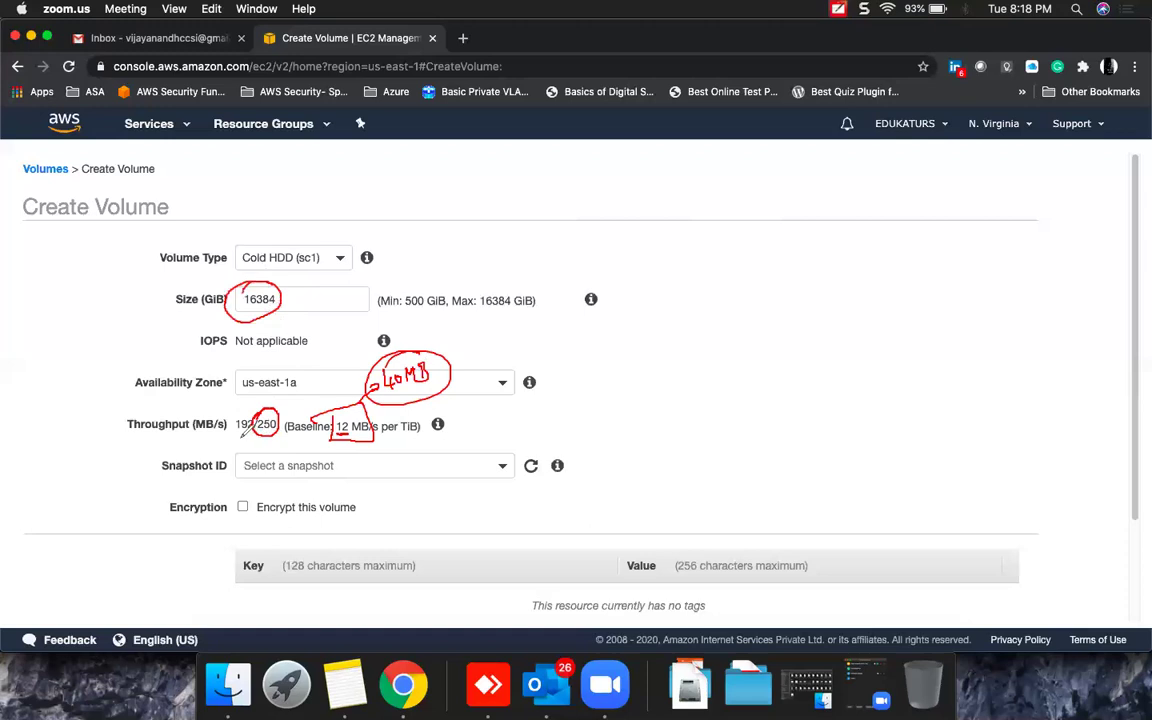
Underline the 192 throughput with an arrow, handwrite "10GB" and "720 RPM" in the blank space, and clear all drawings.
left_click_drag(258, 418, 234, 436)
mouse_move(740, 187)
left_mouse_down()
mouse_move(739, 210)
mouse_move(752, 190)
mouse_move(786, 203)
mouse_move(766, 233)
mouse_move(816, 225)
mouse_move(826, 236)
mouse_move(854, 218)
left_mouse_up()
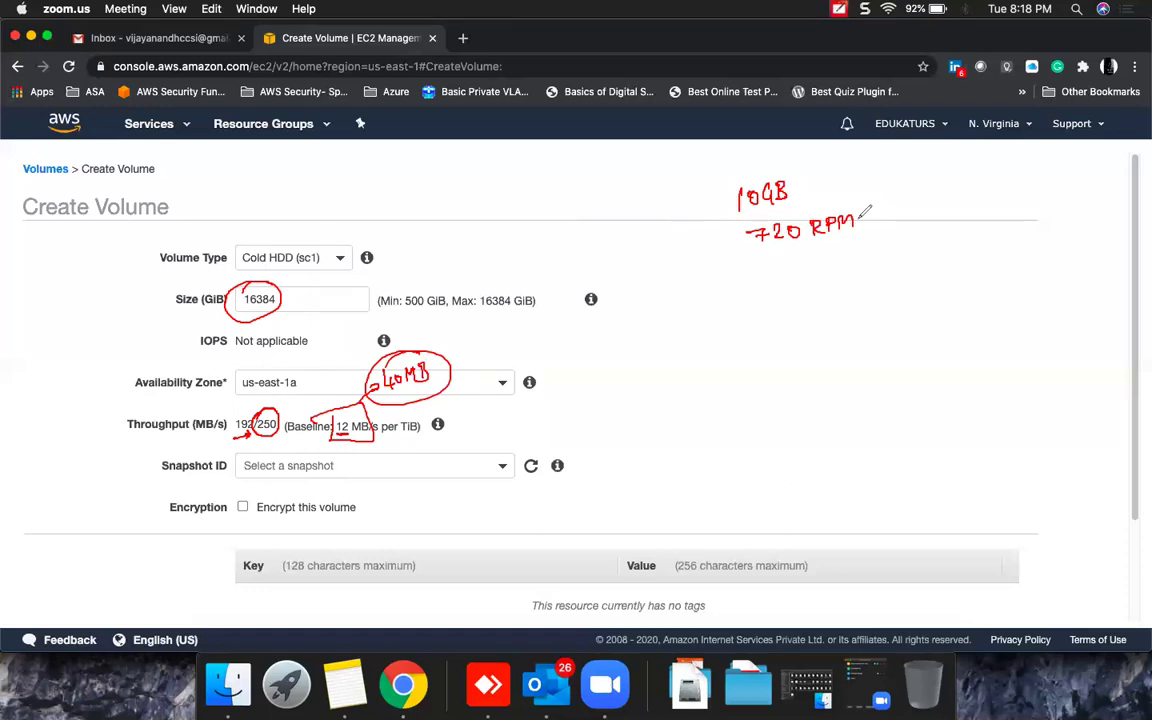
left_click(935, 605)
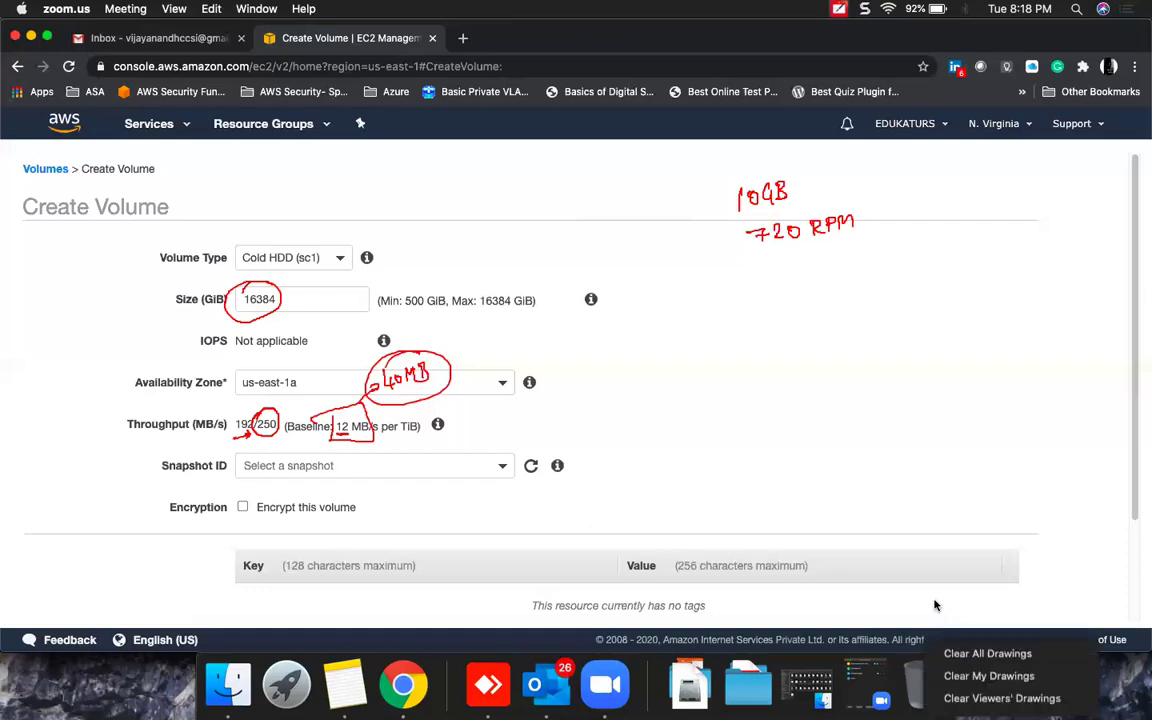
left_click(957, 653)
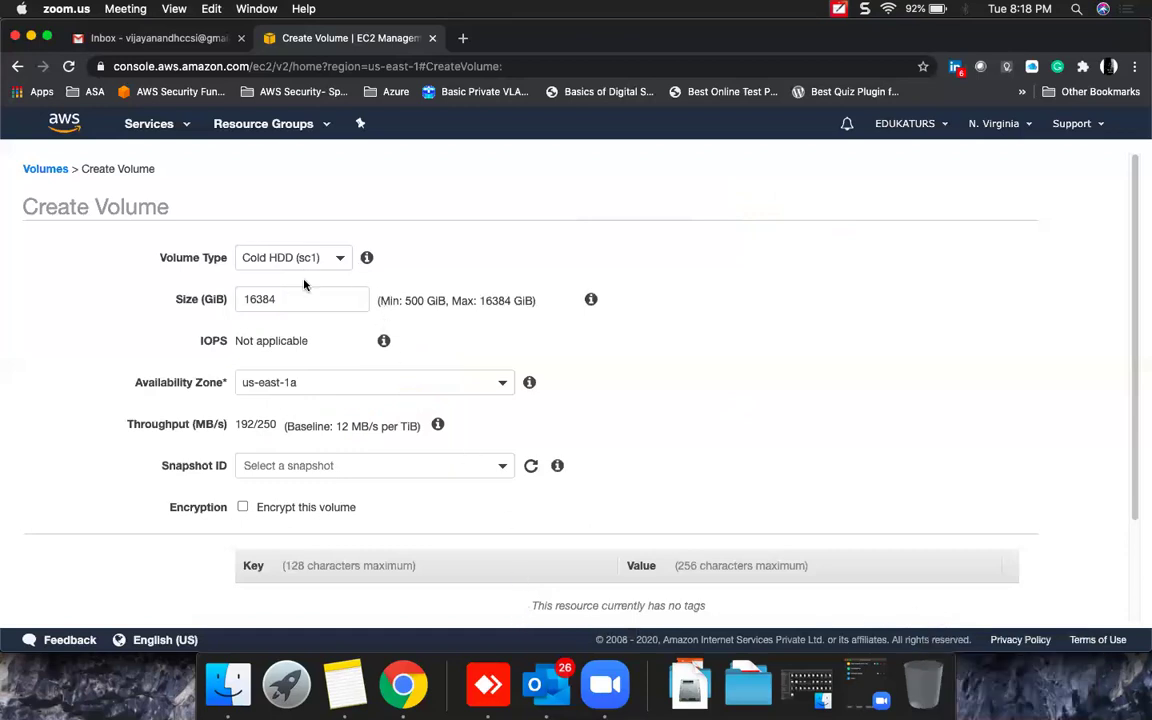
Change the volume type to General Purpose SSD (gp2) and set the size to 1 GiB.
left_click(338, 260)
left_click(341, 260)
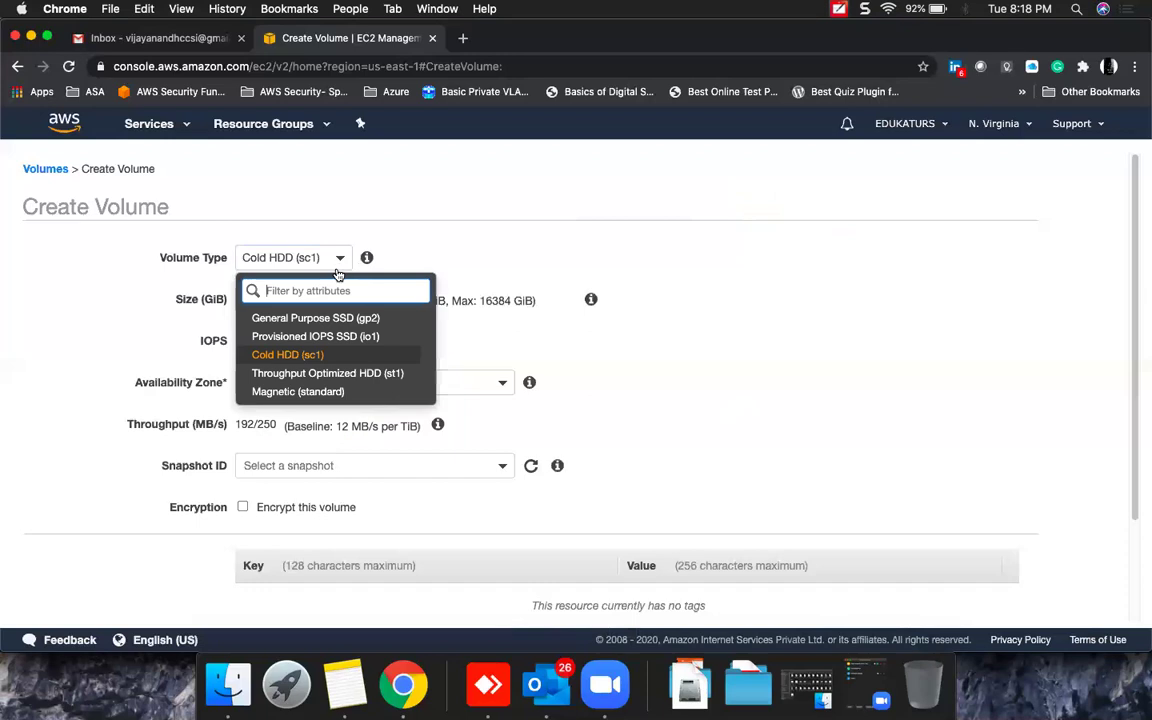
left_click(290, 318)
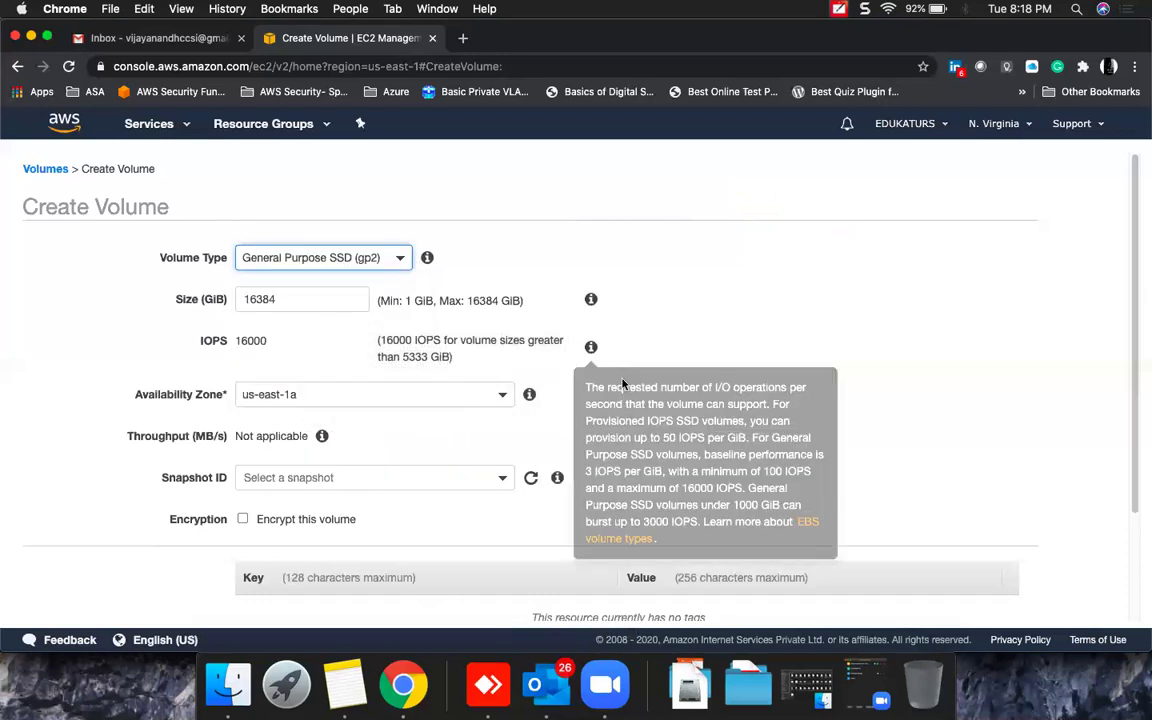
double_click(267, 293)
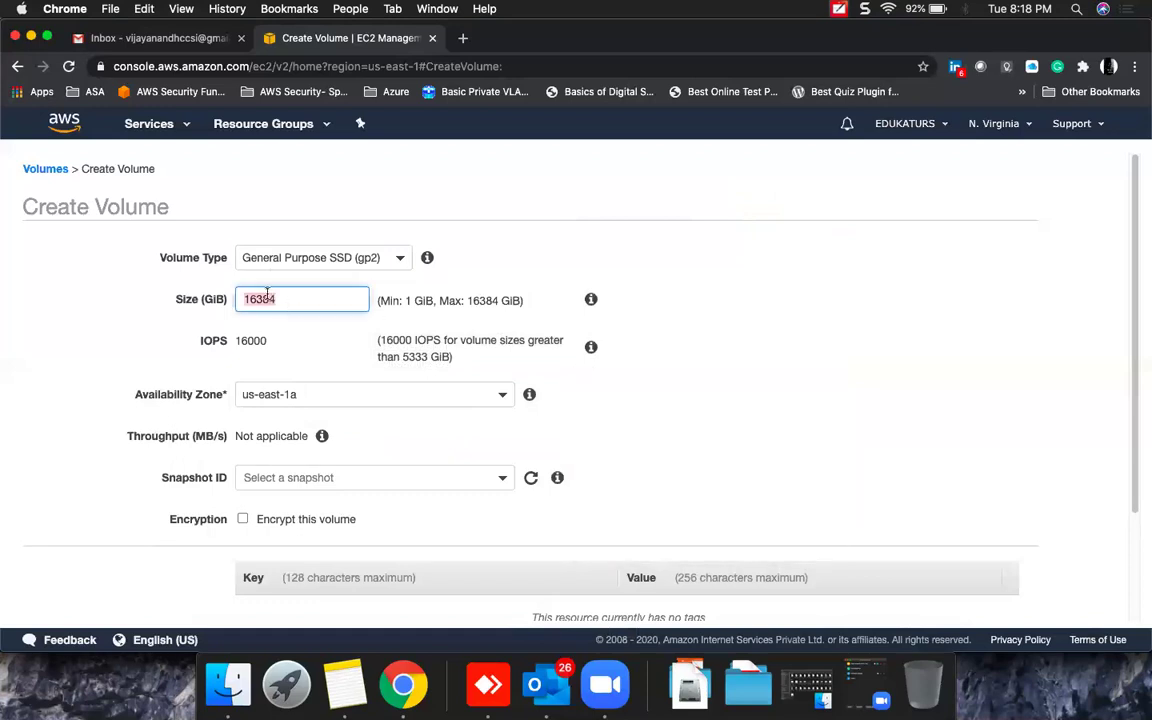
key("BackSpace")
left_click(548, 224)
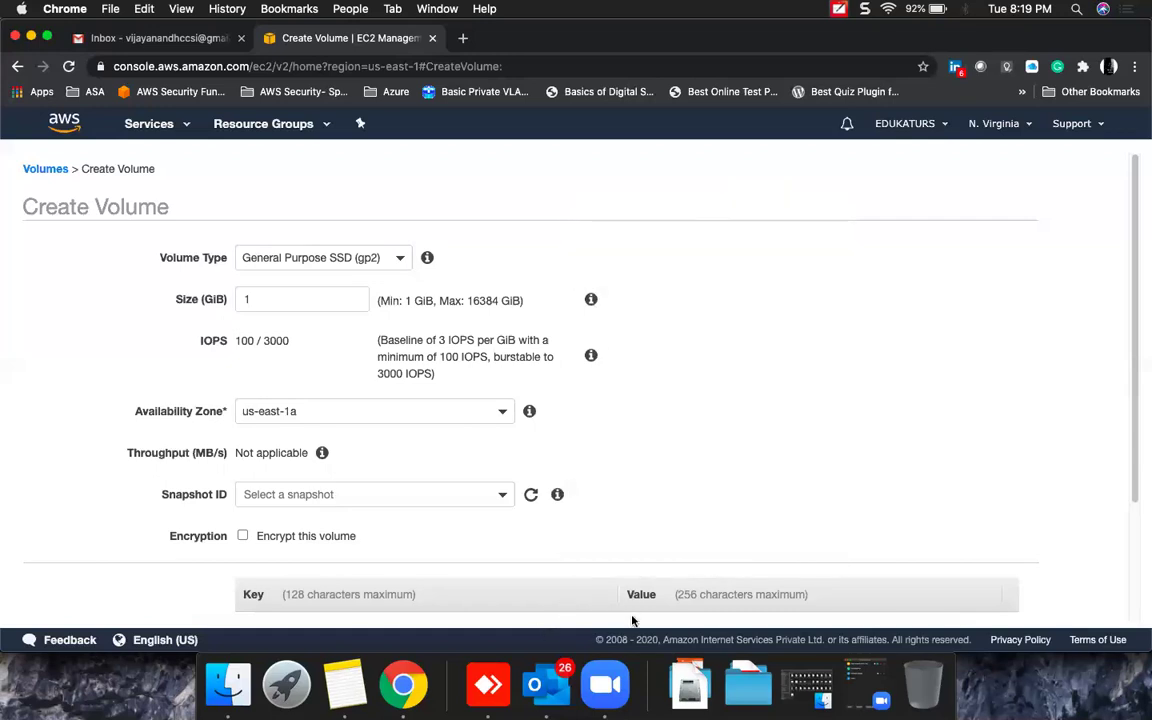
Handwrite "VD" and a circled "D" above the form, "Root" over the volume type, and "S", "HDD" and "Thr" beside it.
left_click(588, 653)
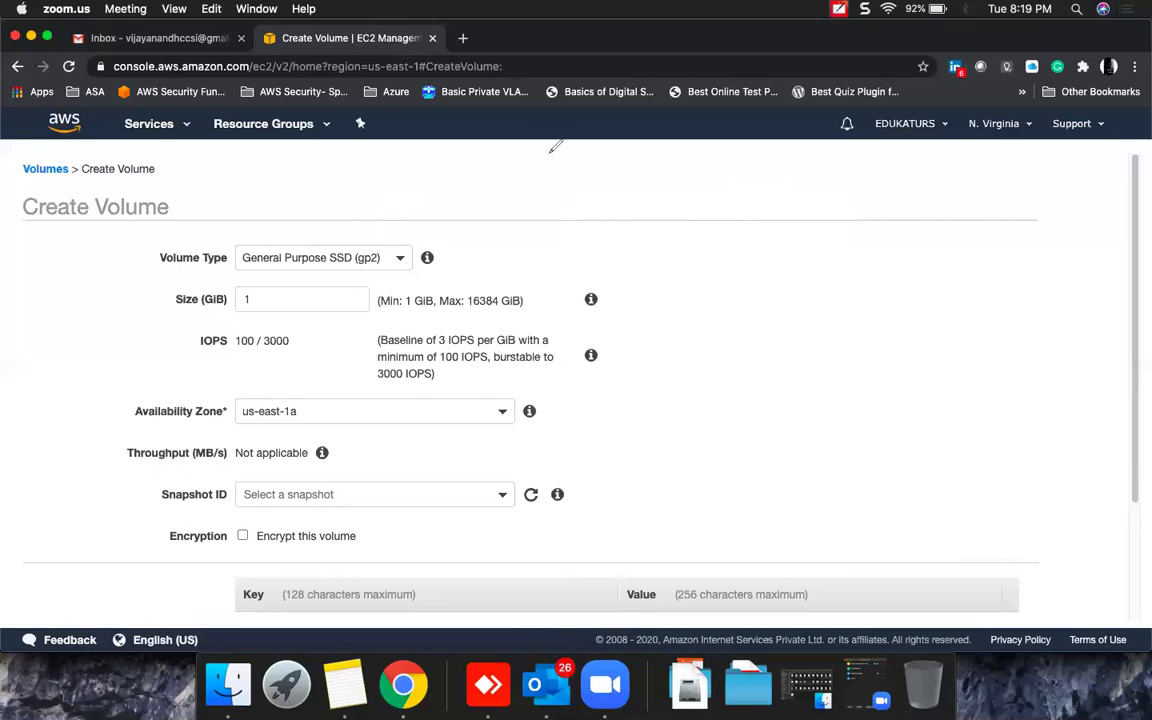
mouse_move(490, 156)
left_mouse_down()
mouse_move(530, 158)
mouse_move(482, 165)
left_mouse_up()
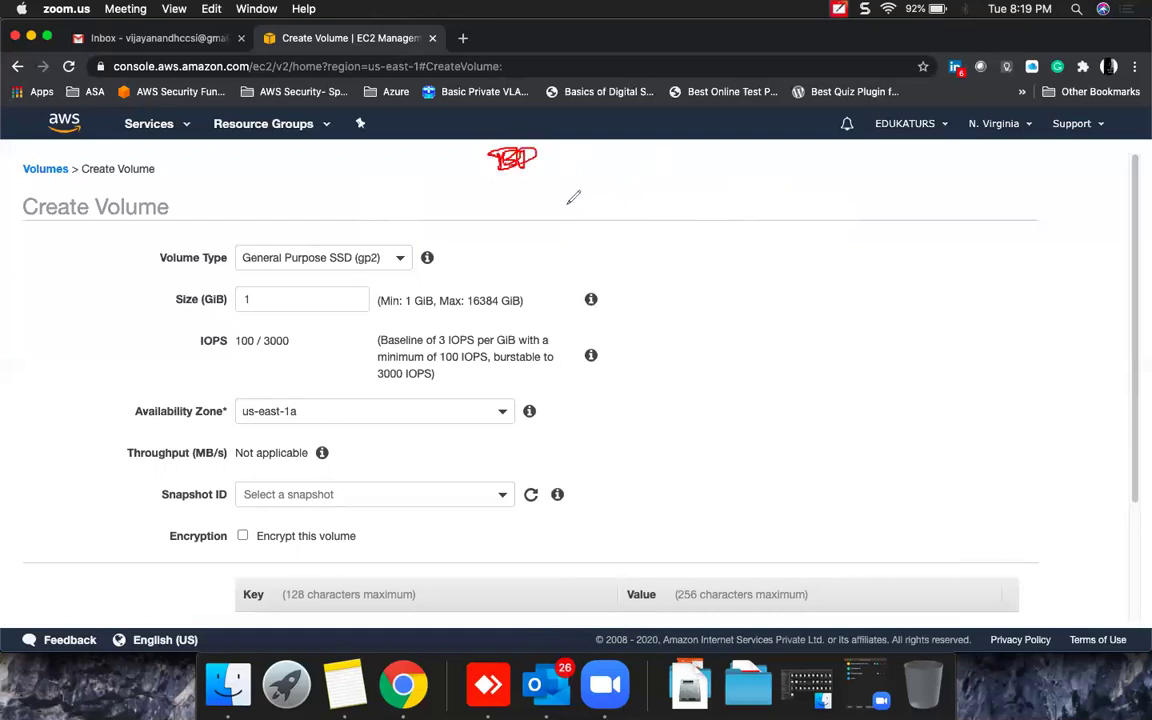
mouse_move(509, 184)
left_mouse_down()
mouse_move(535, 192)
mouse_move(524, 218)
mouse_move(556, 206)
left_mouse_up()
mouse_move(567, 156)
left_mouse_down()
mouse_move(568, 178)
mouse_move(599, 162)
mouse_move(566, 152)
left_mouse_up()
left_click_drag(137, 252, 180, 238)
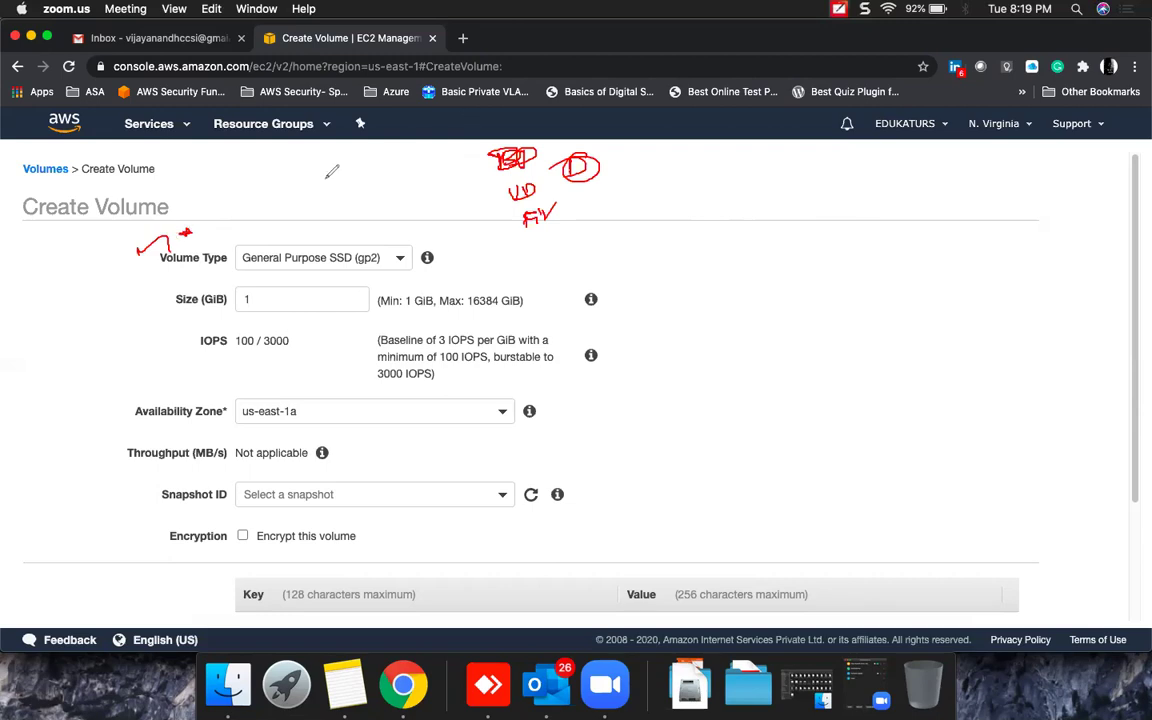
mouse_move(292, 214)
left_mouse_down()
mouse_move(303, 222)
mouse_move(347, 202)
left_mouse_up()
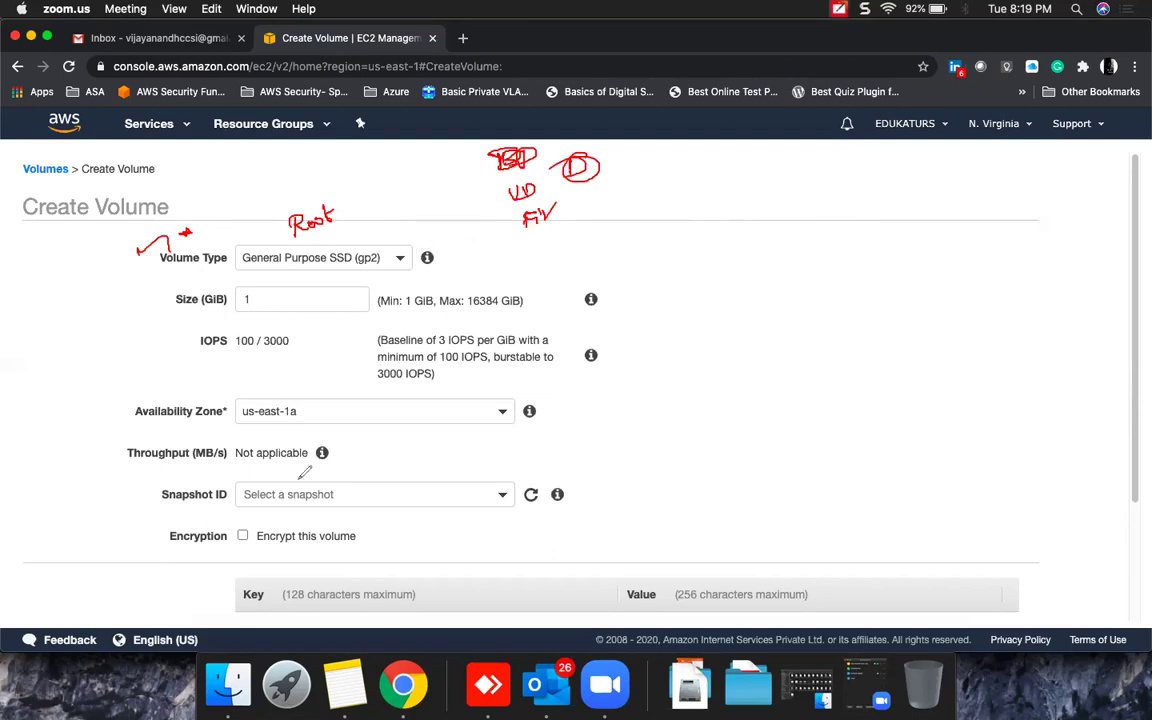
mouse_move(62, 268)
left_mouse_down()
mouse_move(48, 283)
mouse_move(57, 328)
mouse_move(76, 310)
mouse_move(105, 337)
mouse_move(122, 332)
left_mouse_up()
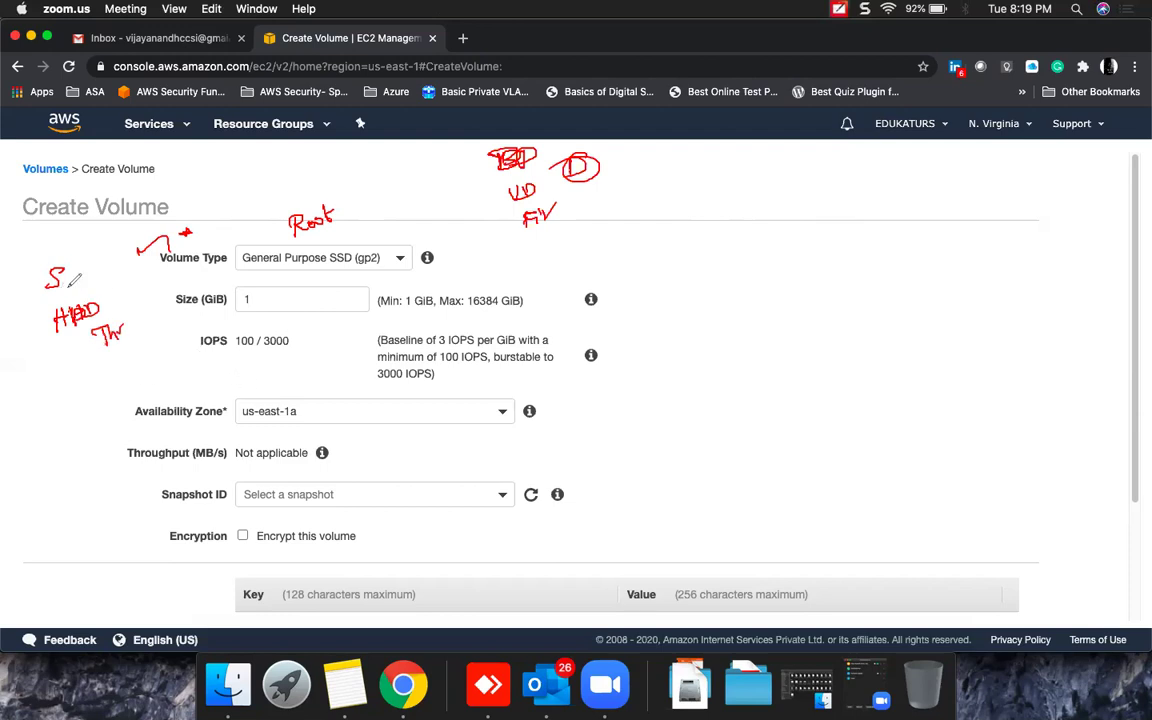
Circle the MB/s unit of the throughput, handwrite "IOPS" beside the form, underline its first letters and circle the "PS".
left_click_drag(204, 437, 210, 440)
left_click_drag(695, 250, 731, 238)
left_click_drag(716, 241, 722, 268)
mouse_move(736, 248)
left_mouse_down()
mouse_move(754, 268)
mouse_move(754, 258)
left_mouse_up()
left_click_drag(780, 245, 770, 266)
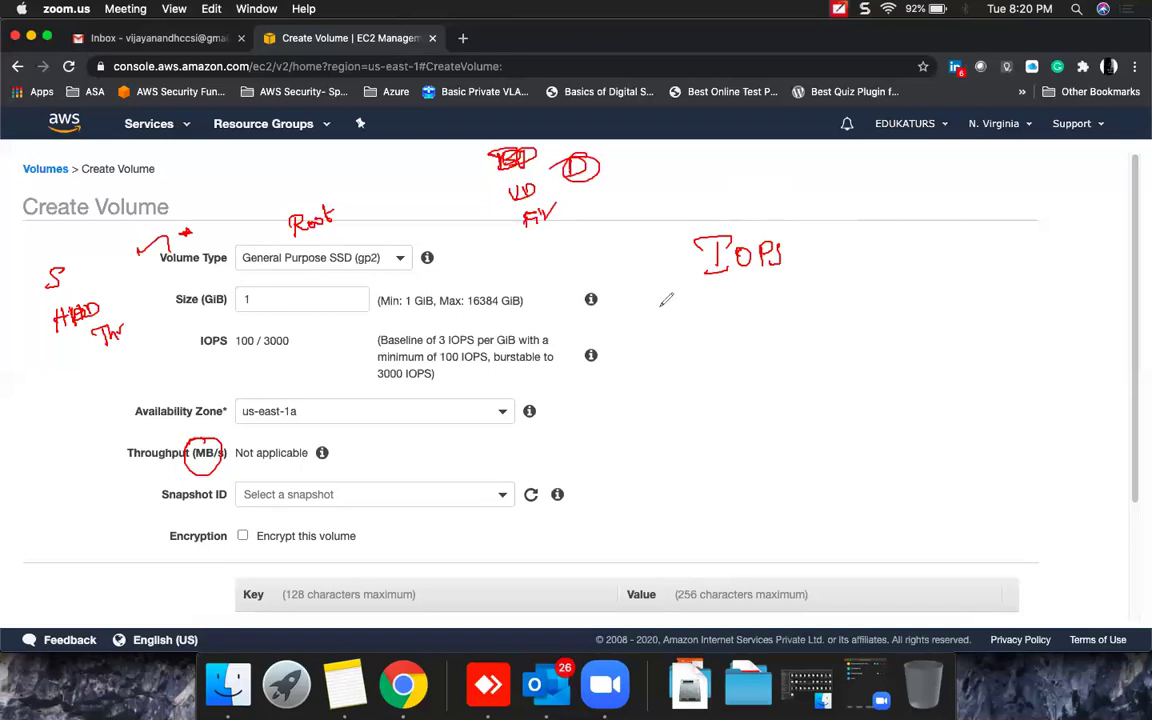
left_click_drag(714, 284, 750, 280)
left_click_drag(765, 232, 770, 262)
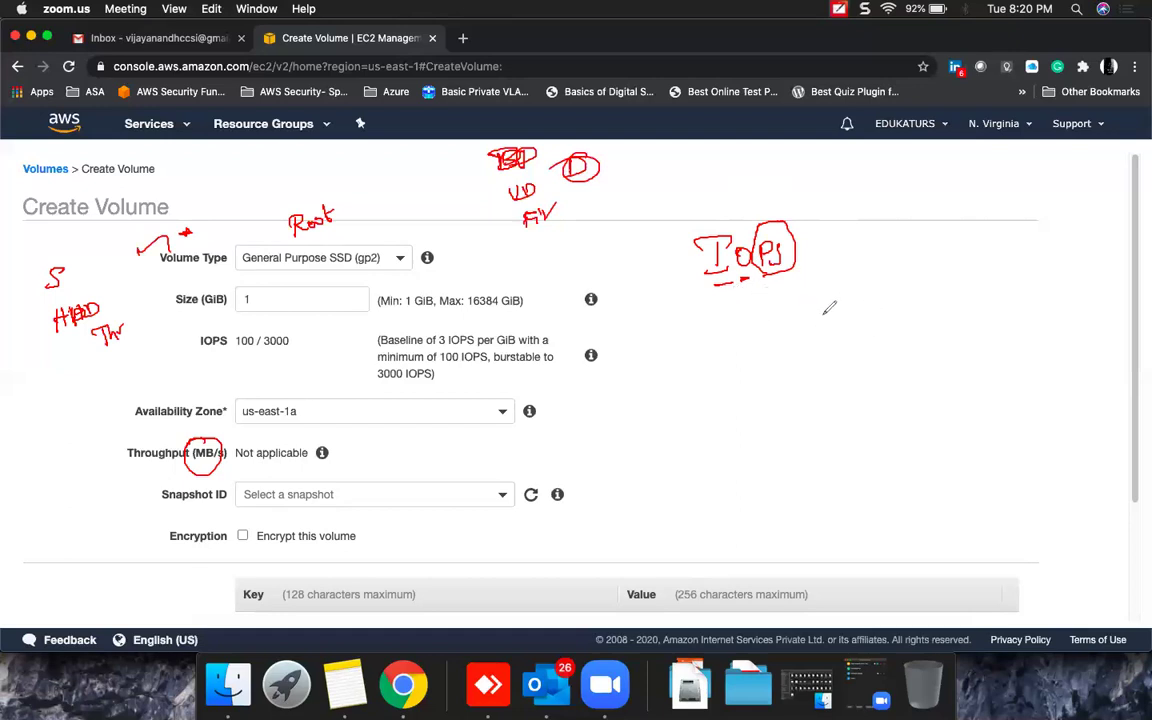
Sketch a rectangle labelled "Flim" below the IOPS note and add a vertical bar labelled "R/W Head" at its edge.
left_click_drag(822, 308, 811, 405)
mouse_move(822, 306)
left_mouse_down()
mouse_move(1060, 314)
mouse_move(1055, 400)
mouse_move(806, 412)
left_mouse_up()
left_click_drag(899, 283, 946, 290)
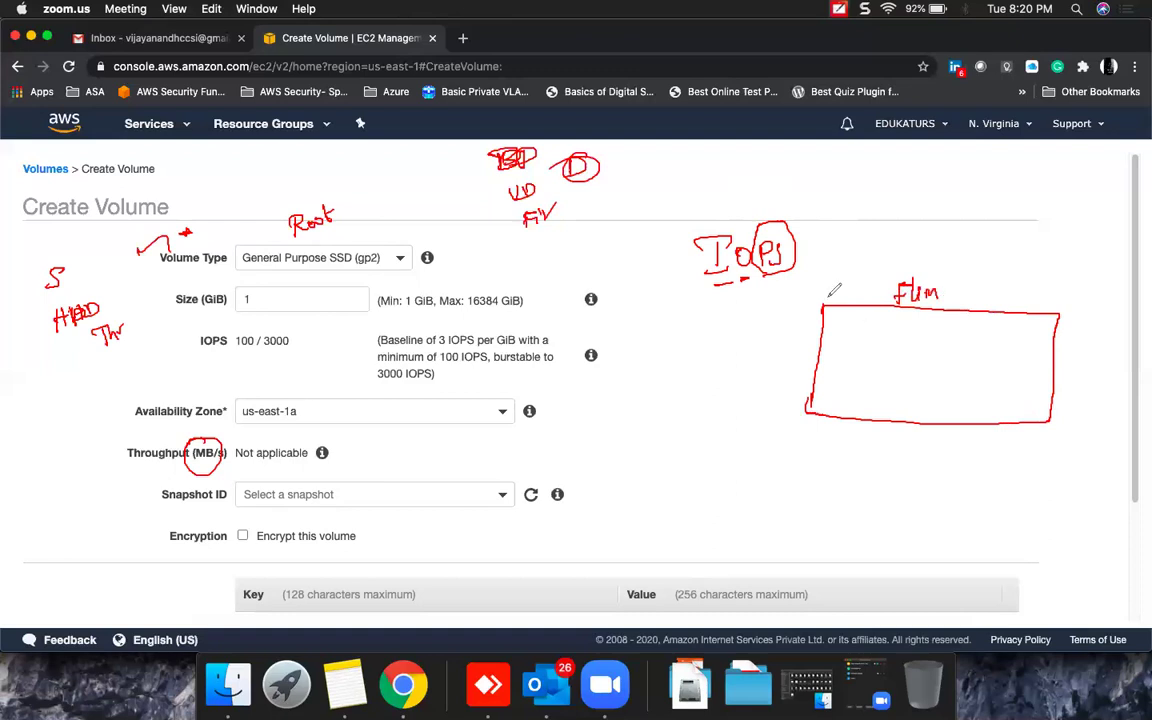
mouse_move(829, 299)
left_mouse_down()
mouse_move(846, 299)
mouse_move(829, 378)
left_mouse_up()
mouse_move(838, 268)
left_mouse_down()
mouse_move(847, 285)
mouse_move(912, 275)
mouse_move(924, 260)
left_mouse_up()
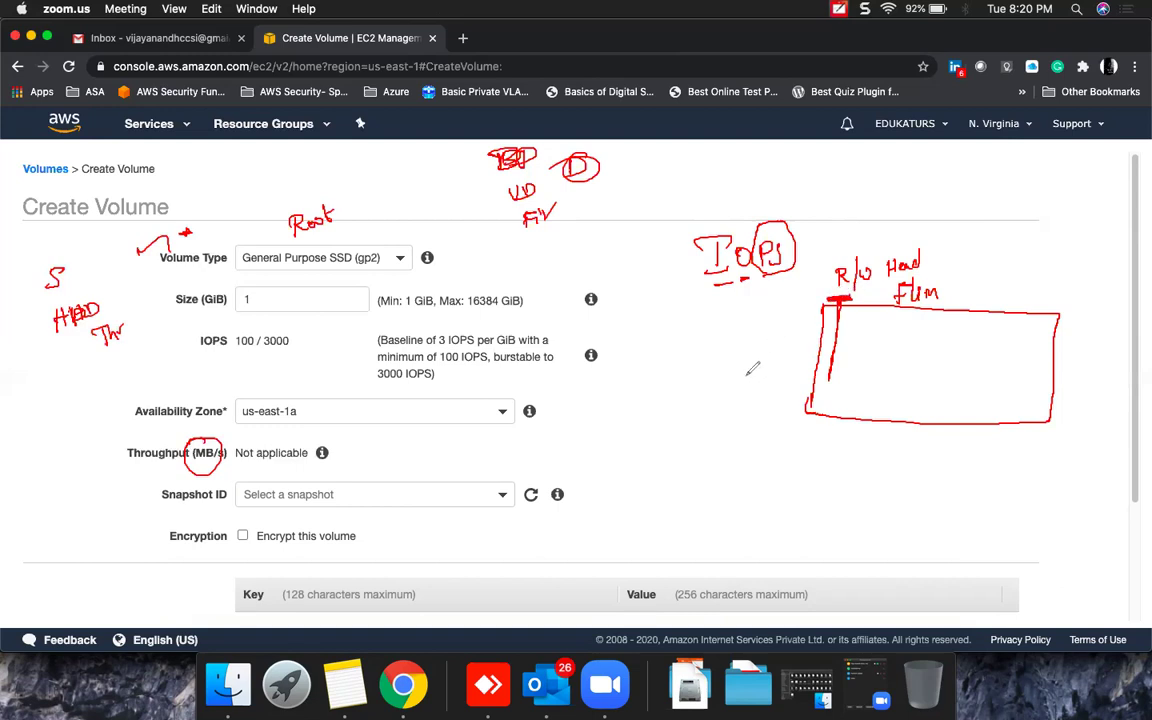
Sketch a round disk with a centre hub and arm, label it "Rotate", and add a straight and a curved double-headed motion arrow.
mouse_move(636, 407)
left_mouse_down()
mouse_move(612, 412)
mouse_move(620, 478)
mouse_move(699, 470)
mouse_move(716, 418)
mouse_move(666, 388)
mouse_move(620, 405)
left_mouse_up()
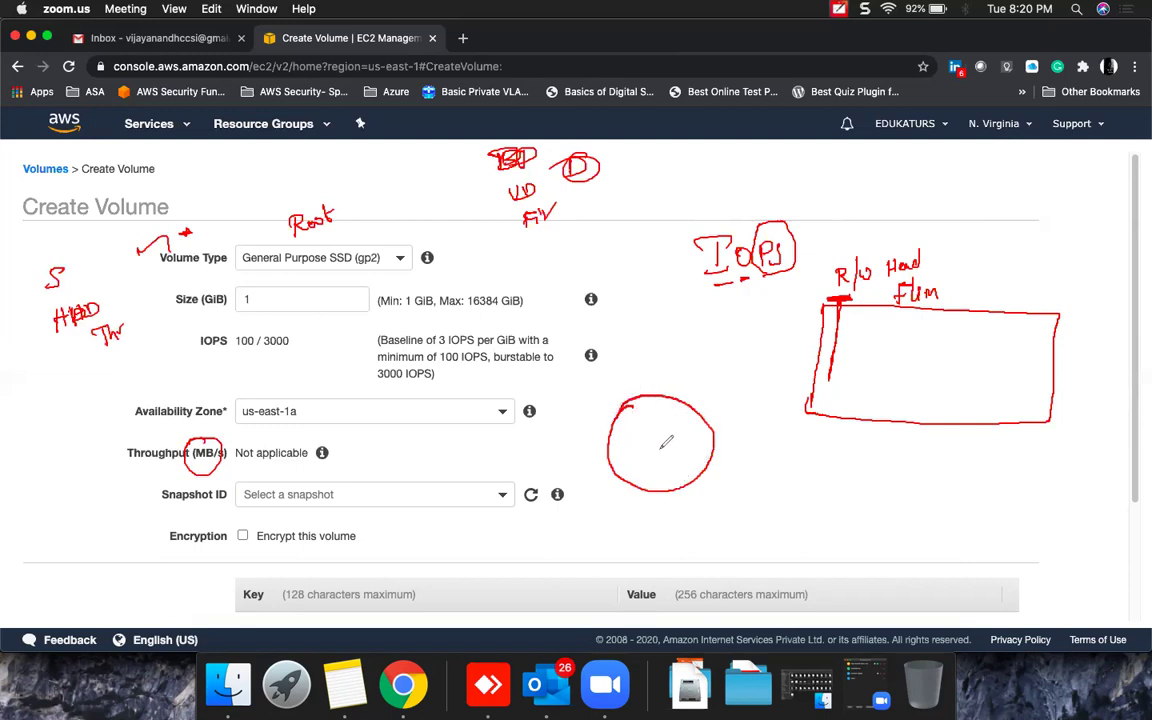
left_click_drag(663, 442, 705, 507)
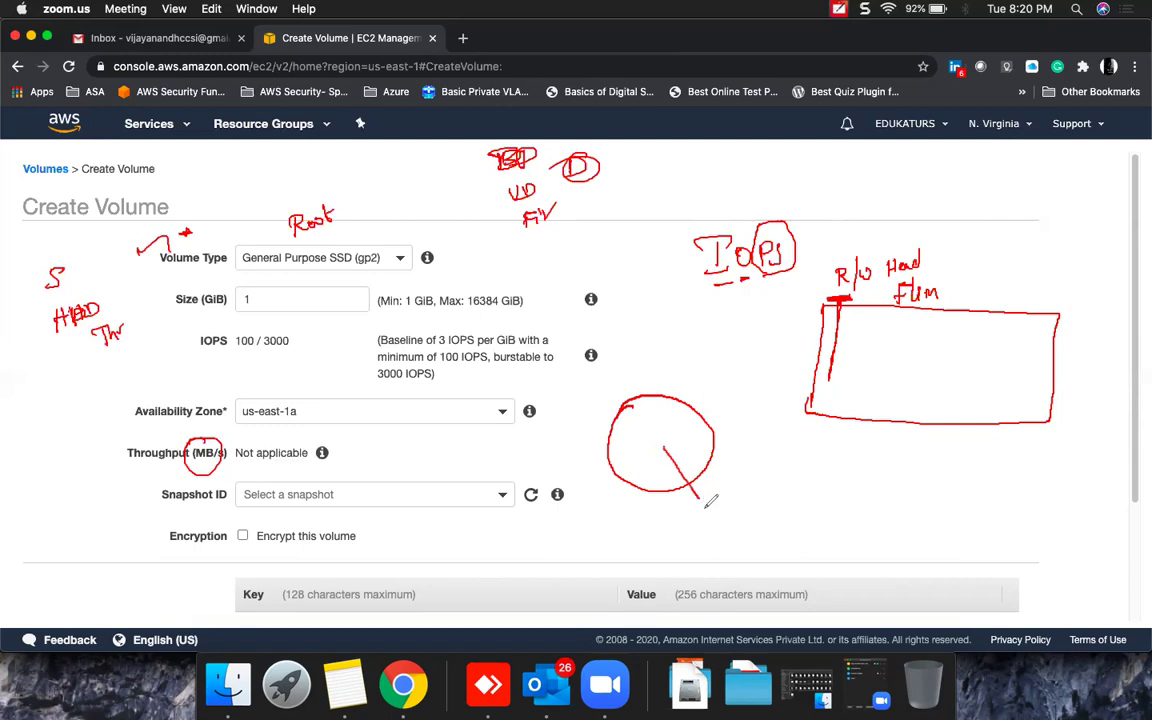
left_click(659, 446)
left_click_drag(655, 357, 656, 392)
mouse_move(658, 337)
left_mouse_down()
mouse_move(668, 350)
mouse_move(688, 332)
mouse_move(729, 328)
left_mouse_up()
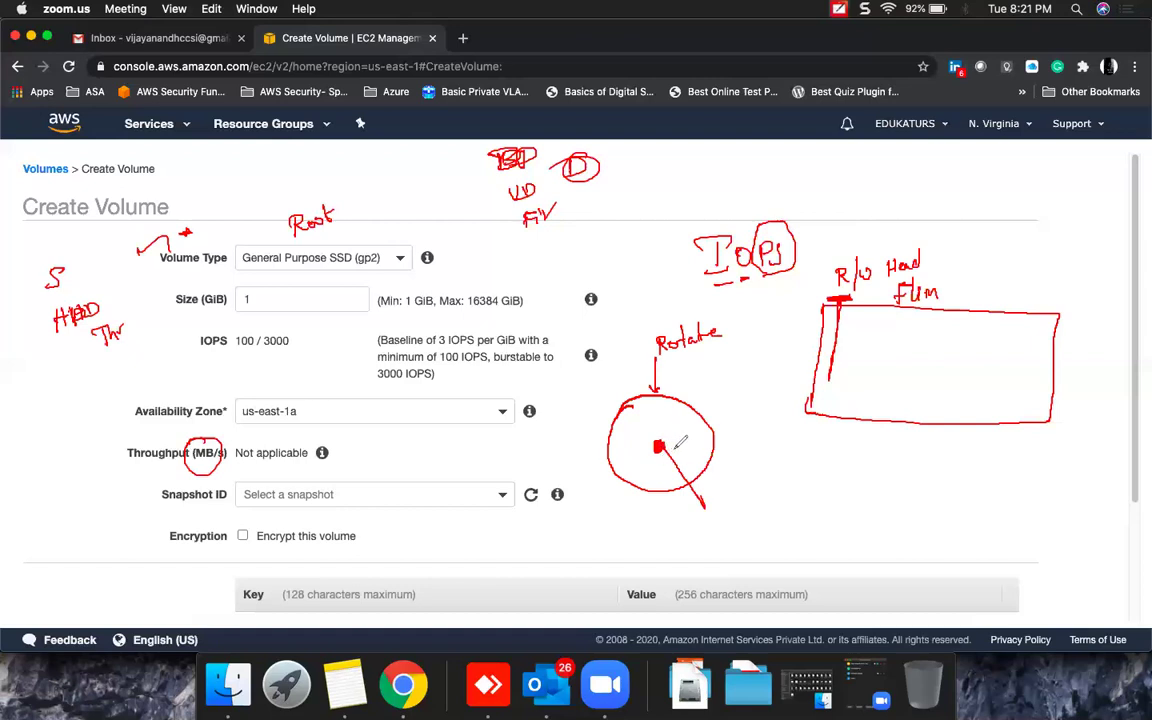
mouse_move(660, 446)
left_mouse_down()
mouse_move(674, 433)
mouse_move(688, 468)
mouse_move(698, 457)
left_mouse_up()
mouse_move(605, 398)
left_mouse_down()
mouse_move(582, 470)
mouse_move(651, 524)
left_mouse_up()
left_click_drag(600, 404, 611, 402)
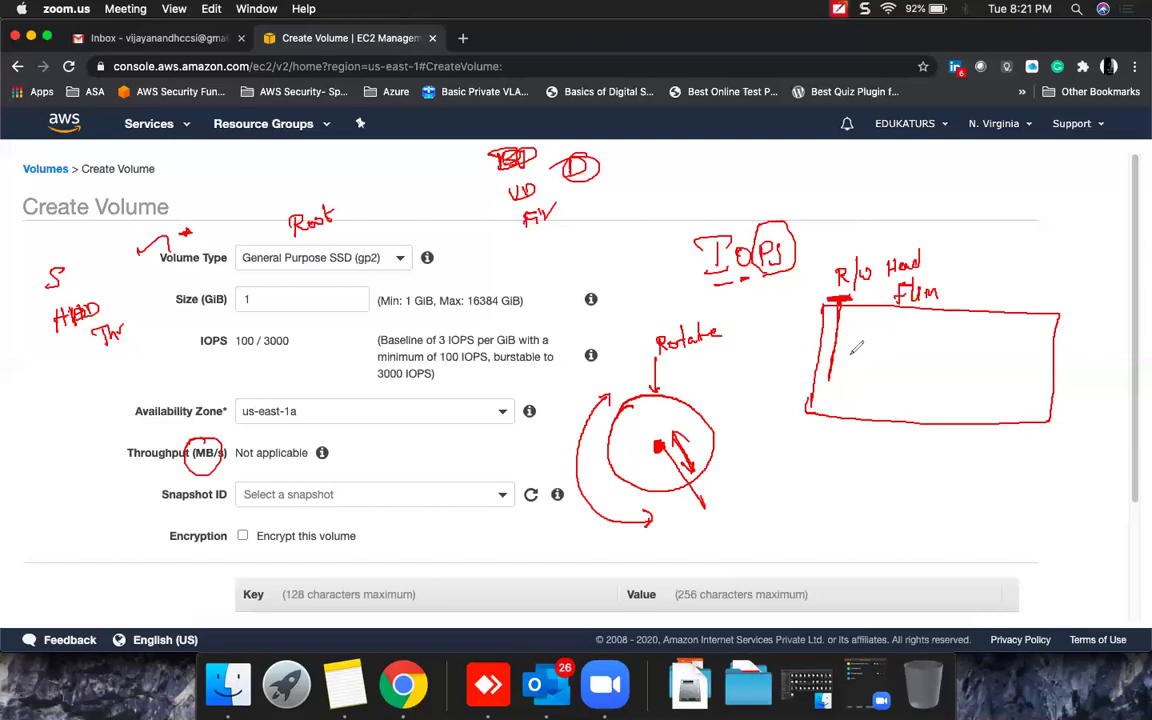
Add a double-headed arrow inside the rectangle, circle "Flim", write "static", extend the head bar, and connect it to two marked data blocks.
left_click_drag(848, 352, 950, 361)
left_click_drag(857, 344, 858, 360)
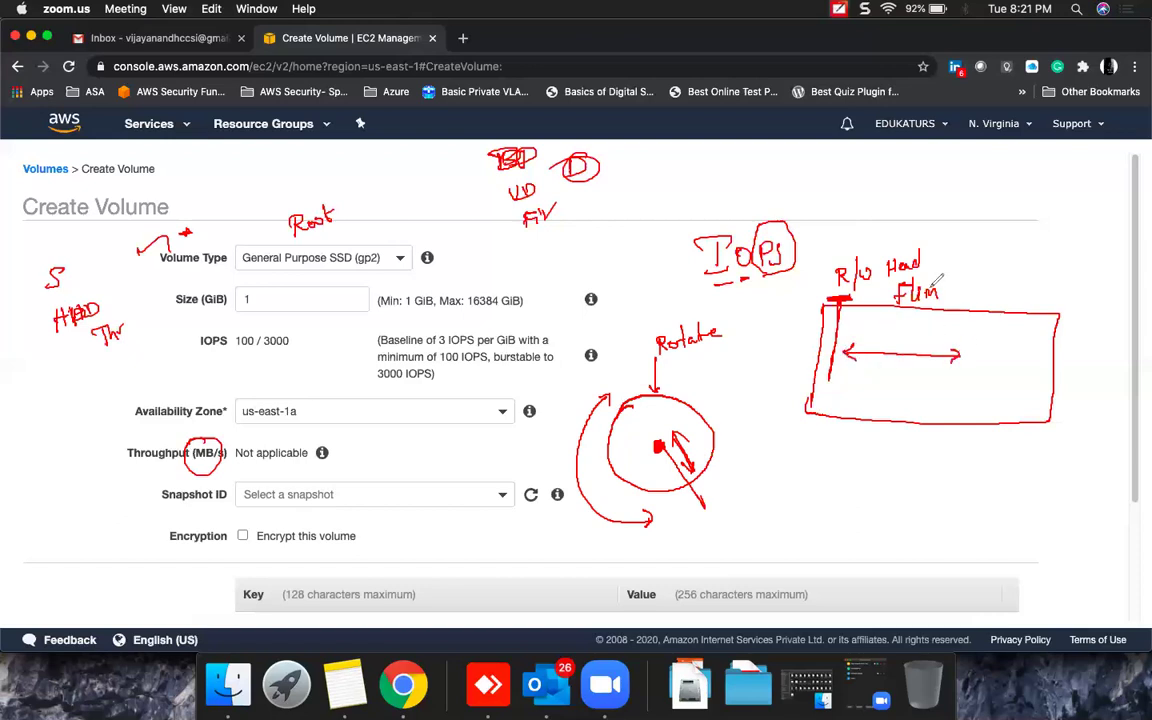
left_click_drag(955, 276, 1032, 304)
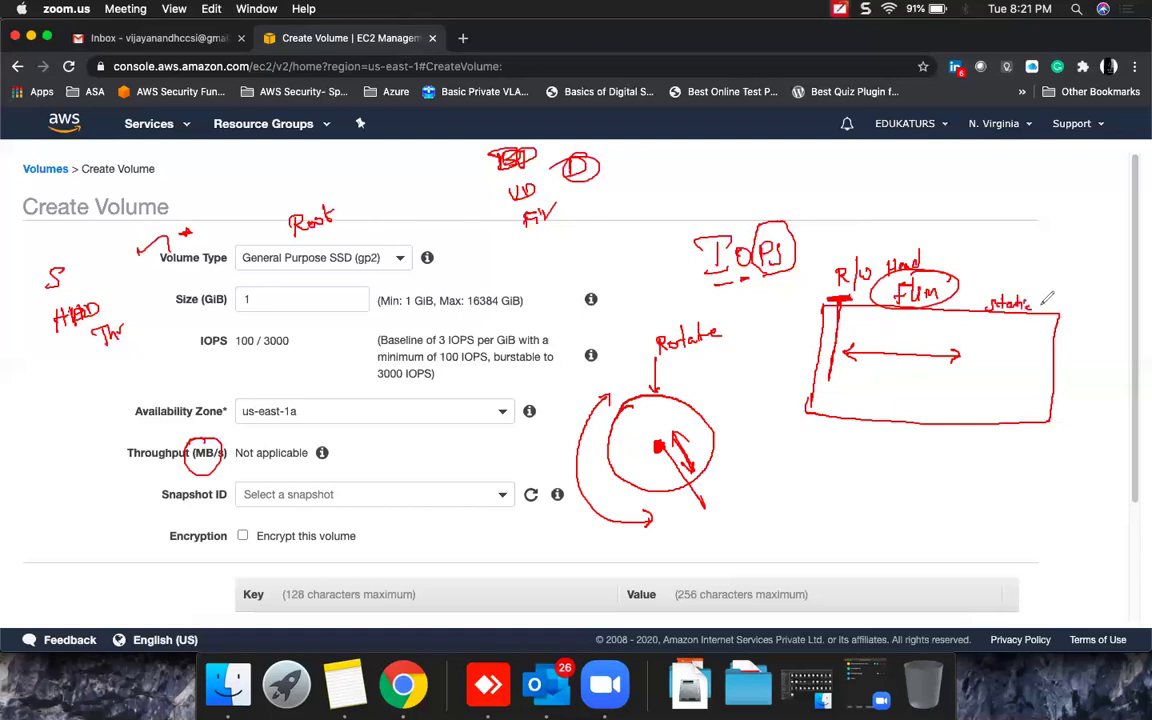
mouse_move(836, 368)
left_mouse_down()
mouse_move(825, 408)
mouse_move(843, 300)
left_mouse_up()
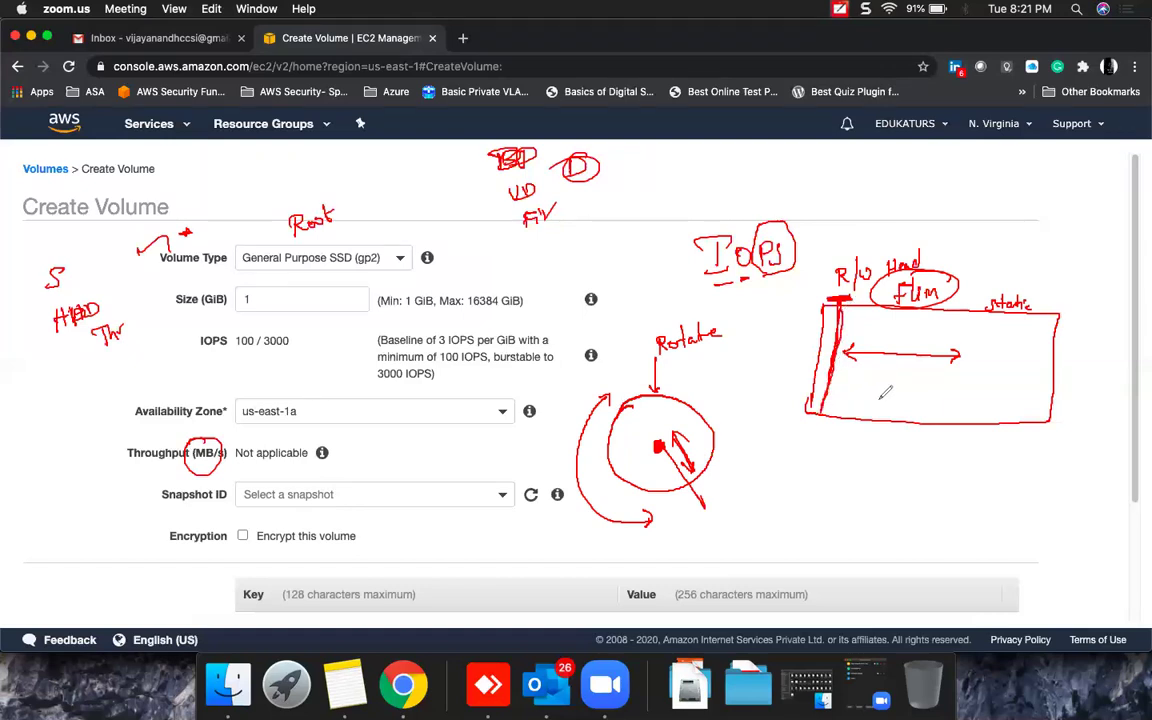
left_click_drag(830, 401, 888, 394)
left_click(1035, 336)
mouse_move(849, 312)
left_mouse_down()
mouse_move(1033, 331)
mouse_move(1050, 322)
mouse_move(1038, 334)
mouse_move(1041, 323)
left_mouse_up()
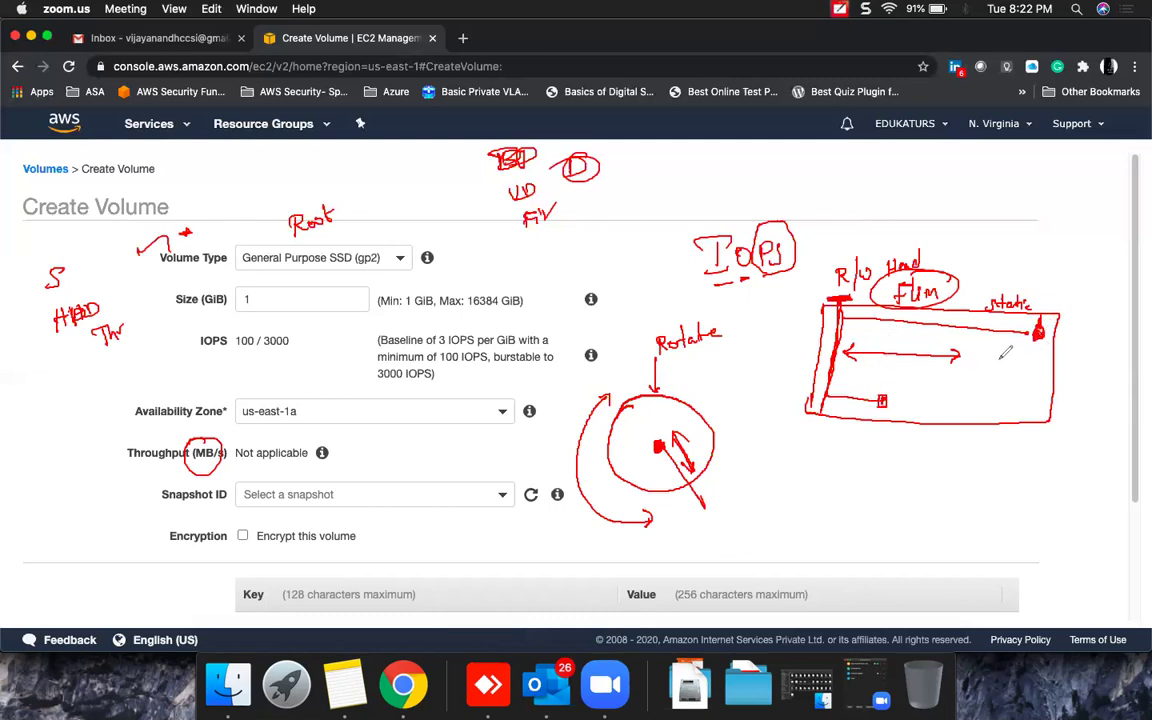
Circle the handwritten "IOPS" and draw a down arrow marked "P" and an up arrow beneath it.
mouse_move(752, 312)
left_mouse_down()
mouse_move(772, 352)
mouse_move(785, 298)
left_mouse_up()
left_click_drag(731, 207, 765, 212)
mouse_move(770, 295)
left_mouse_down()
mouse_move(662, 255)
mouse_move(709, 205)
left_mouse_up()
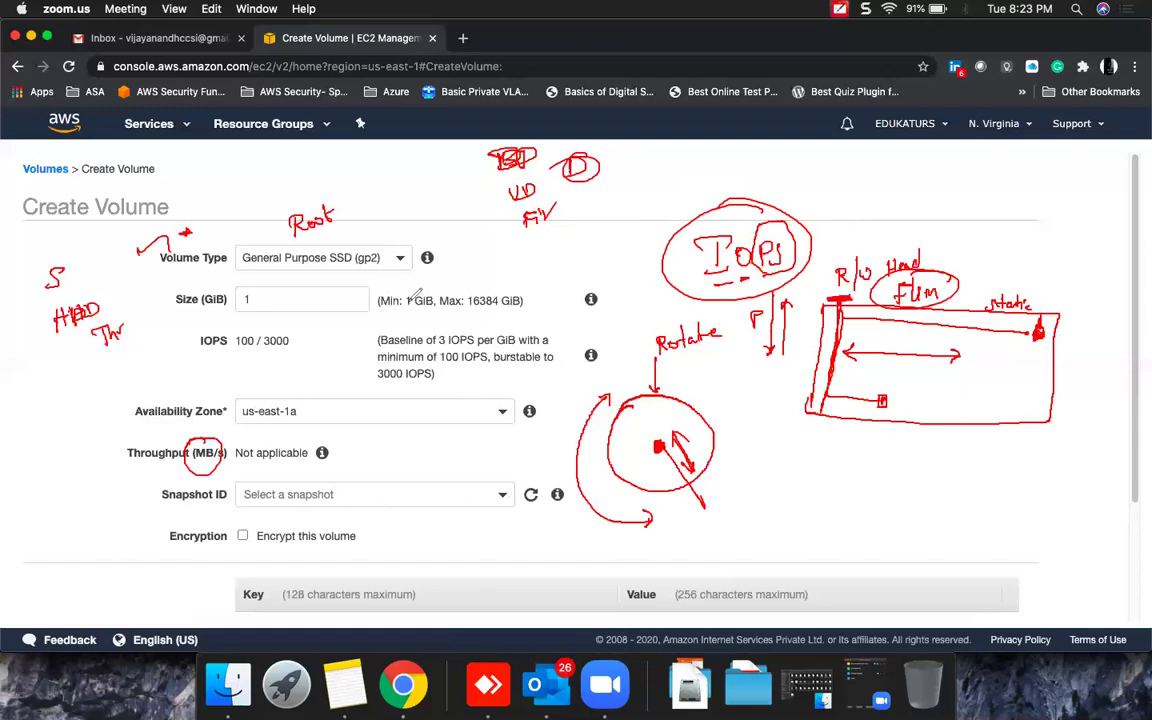
Circle the 1 GiB minimum, underline 16384, box the 3 IOPS baseline, underline 100, and circle the size with an arrow to "100".
mouse_move(412, 290)
left_mouse_down()
mouse_move(404, 312)
mouse_move(408, 288)
left_mouse_up()
left_click_drag(470, 312, 488, 309)
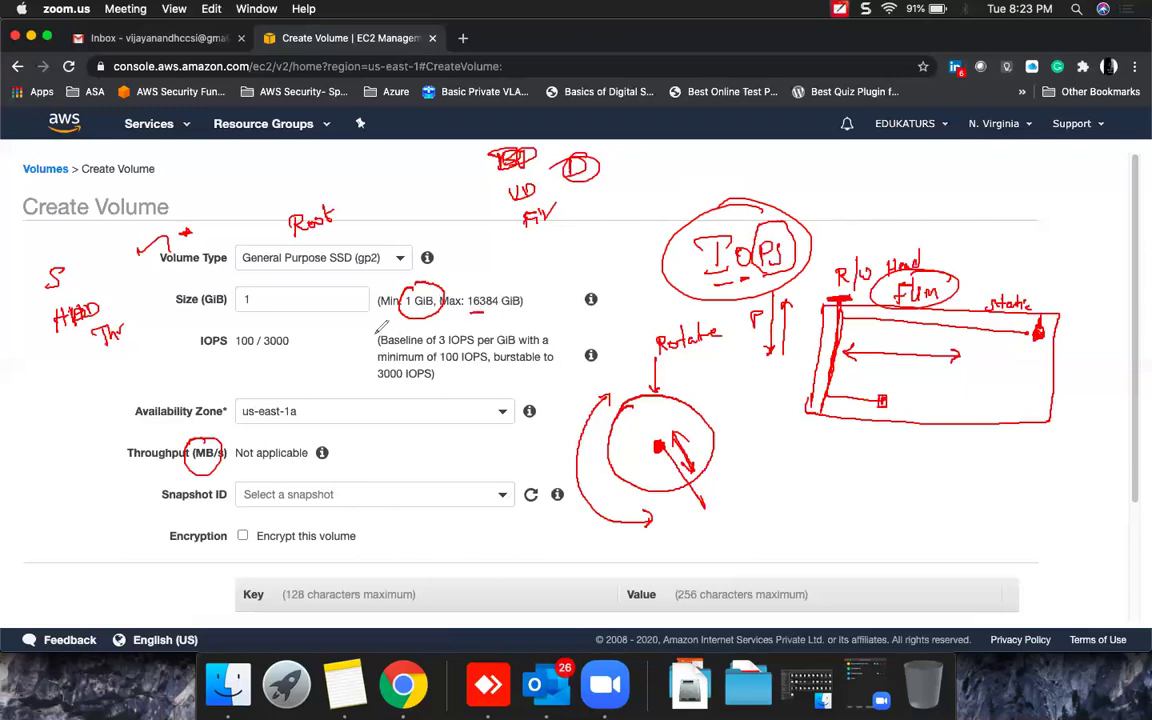
mouse_move(376, 333)
left_mouse_down()
mouse_move(376, 347)
mouse_move(478, 335)
mouse_move(478, 348)
mouse_move(370, 349)
mouse_move(476, 332)
mouse_move(460, 364)
mouse_move(466, 350)
left_mouse_up()
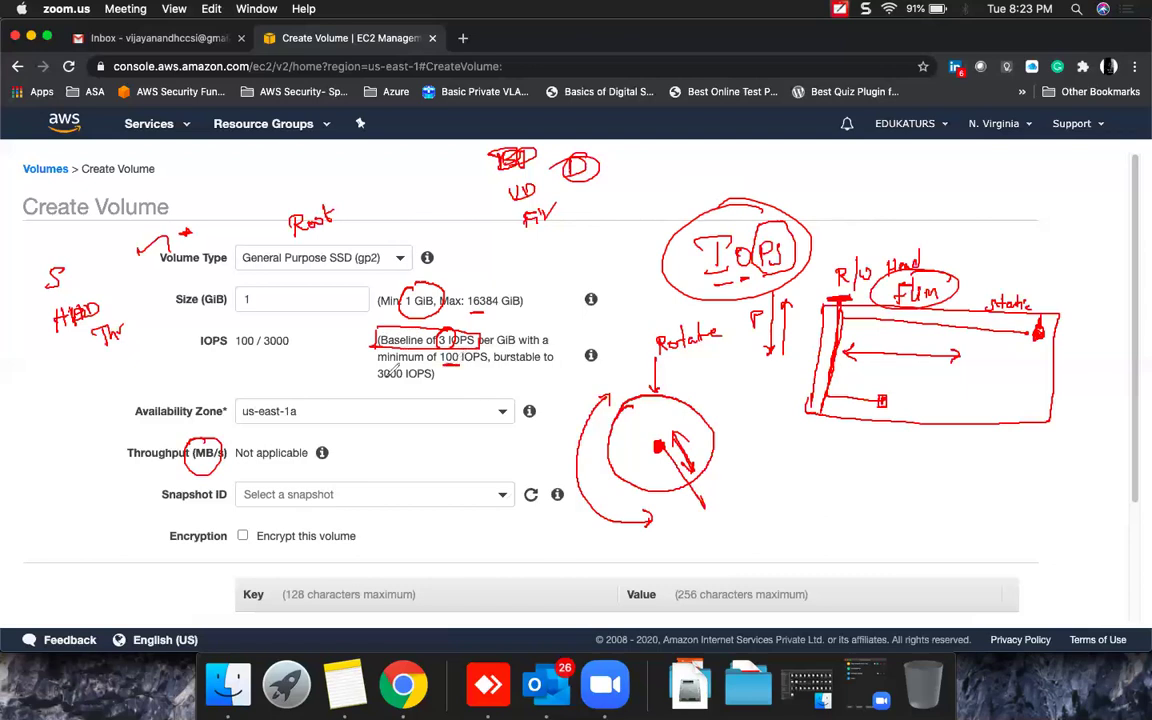
mouse_move(253, 289)
left_mouse_down()
mouse_move(238, 300)
mouse_move(243, 313)
mouse_move(257, 291)
mouse_move(302, 280)
left_mouse_up()
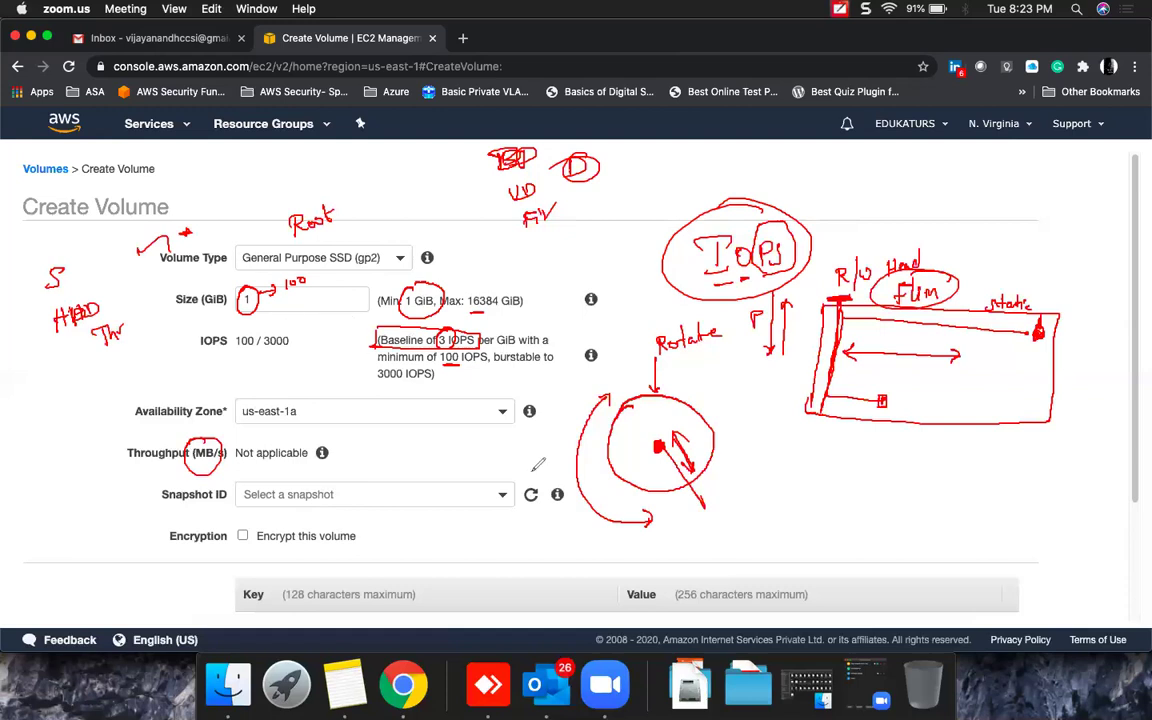
Leave the drawing tool, set the volume size to 2 GiB, and dismiss the snapshot list.
left_click(926, 615)
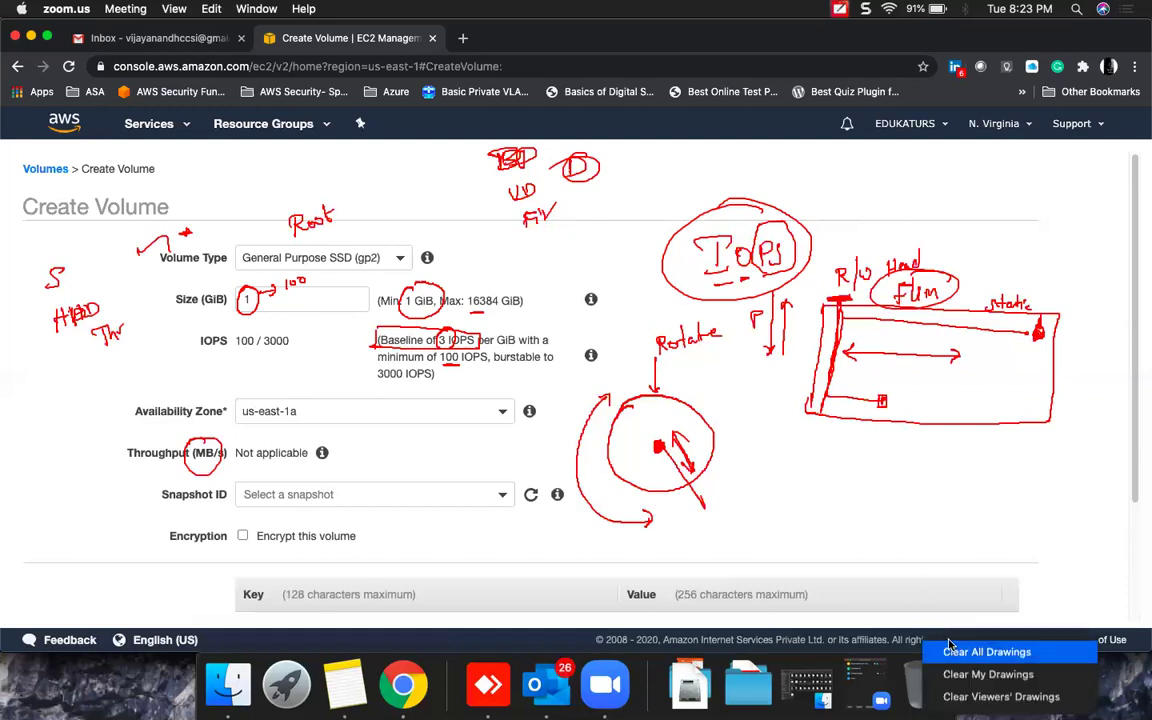
left_click(943, 562)
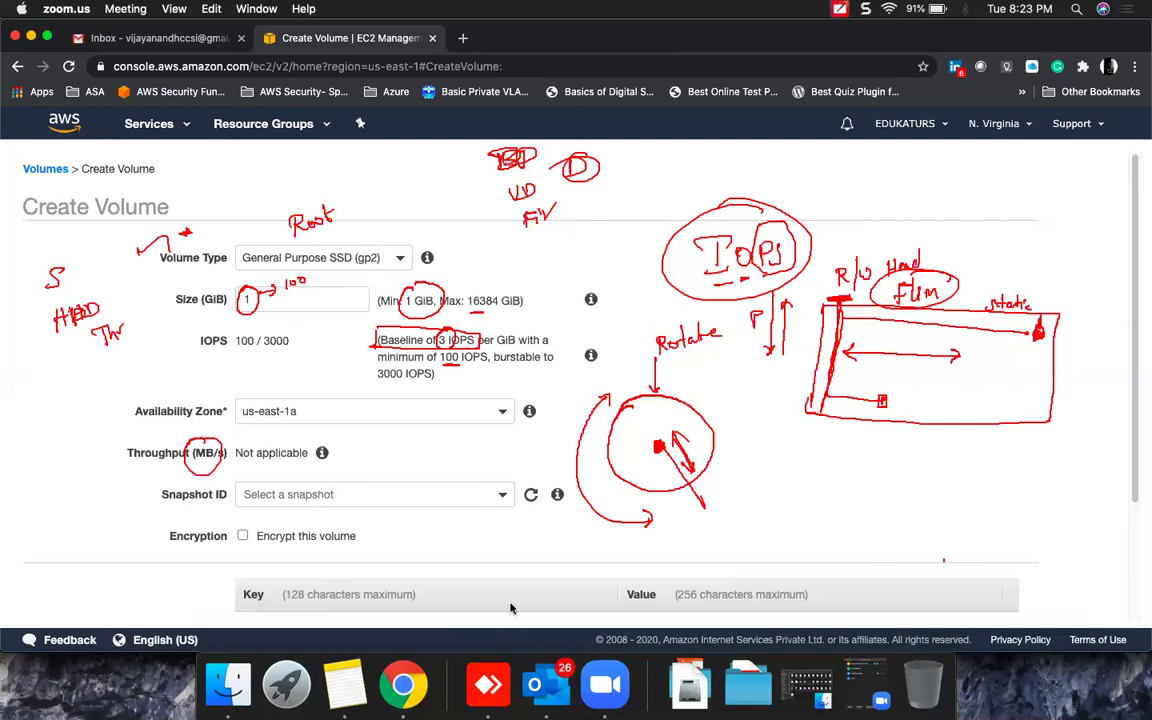
left_click(272, 305)
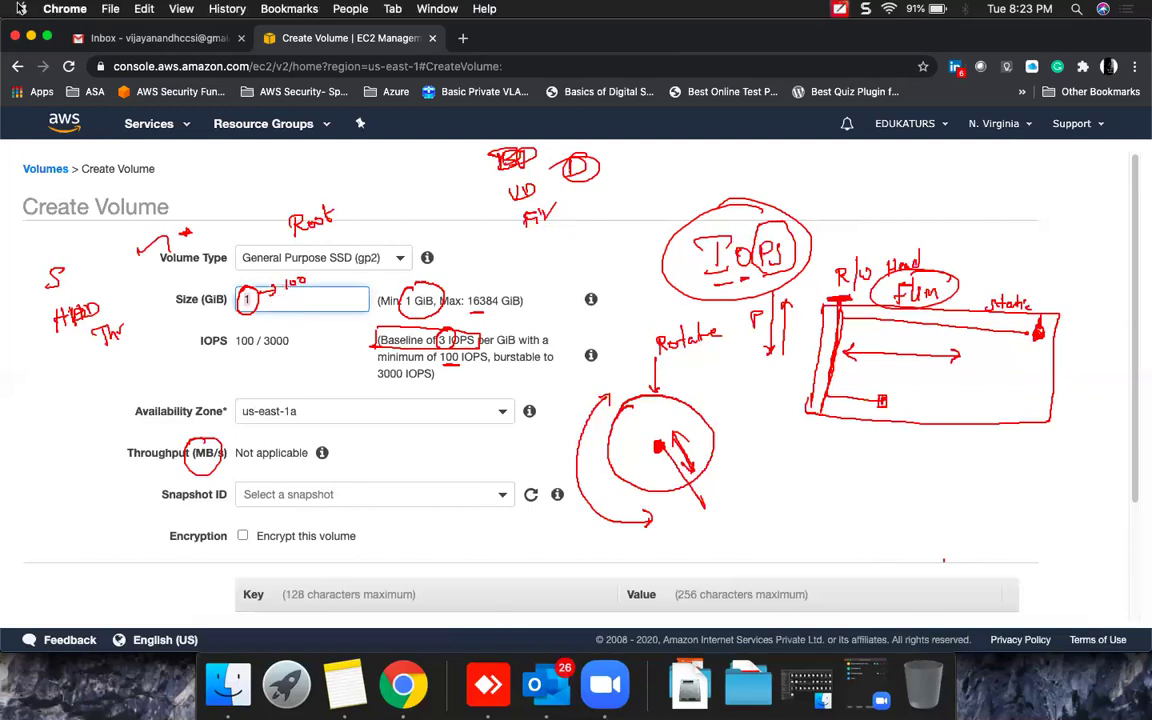
key("BackSpace")
type("2")
left_click(370, 494)
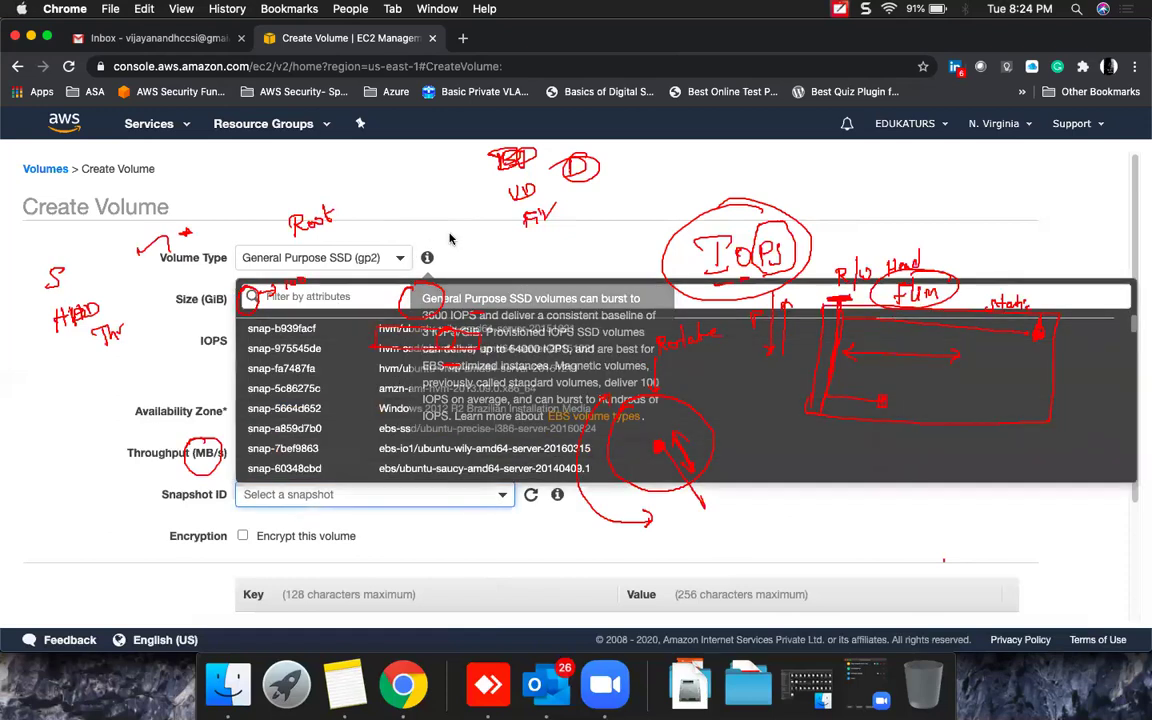
key("Escape")
Set the volume size to 5 GiB, apply it to the IOPS calculation, and reopen the size value for editing.
left_click(240, 292)
key("BackSpace")
type("5")
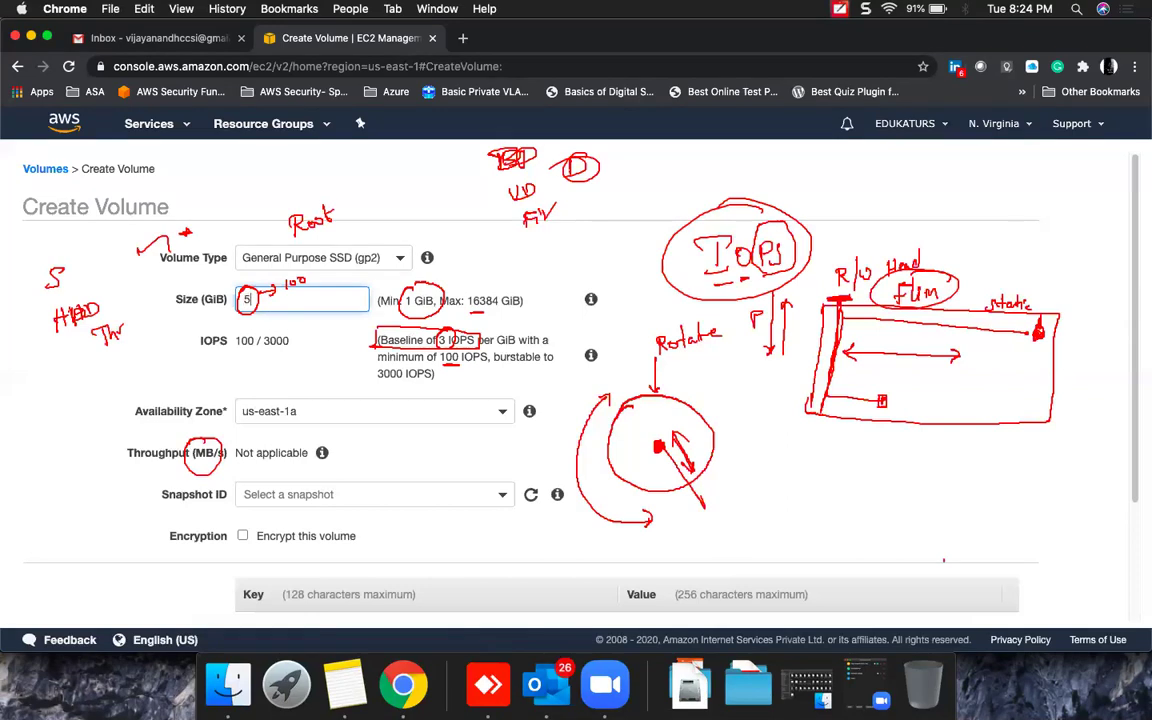
left_click(214, 350)
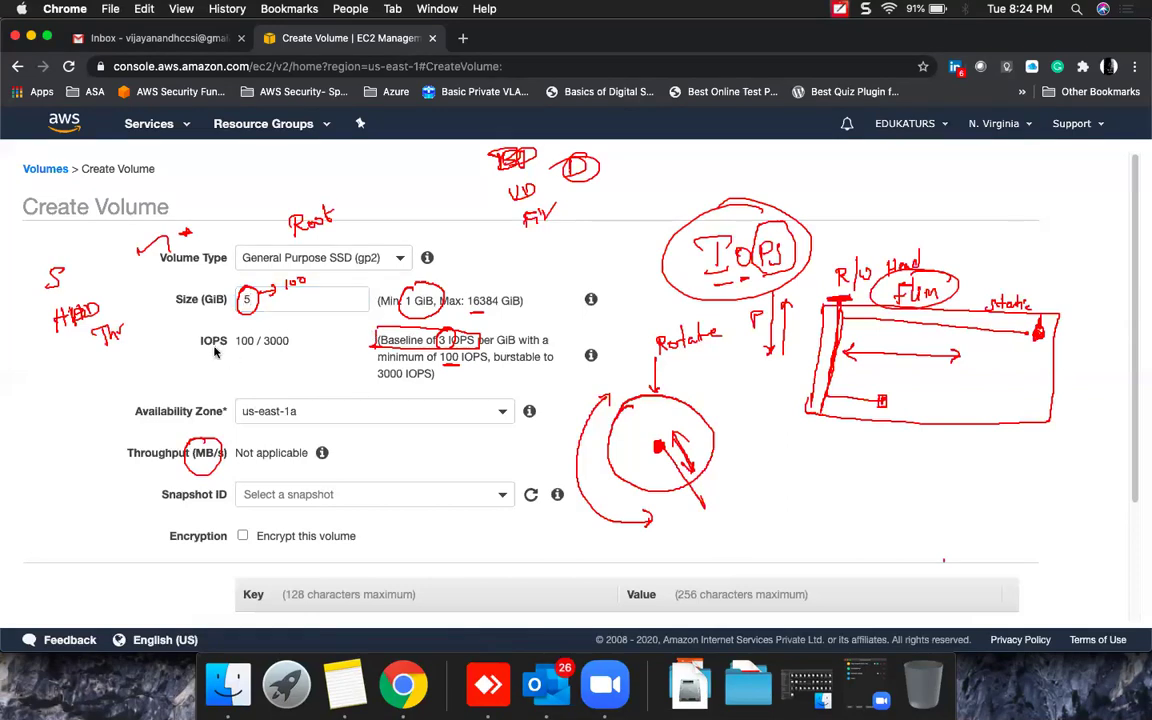
left_click(268, 304)
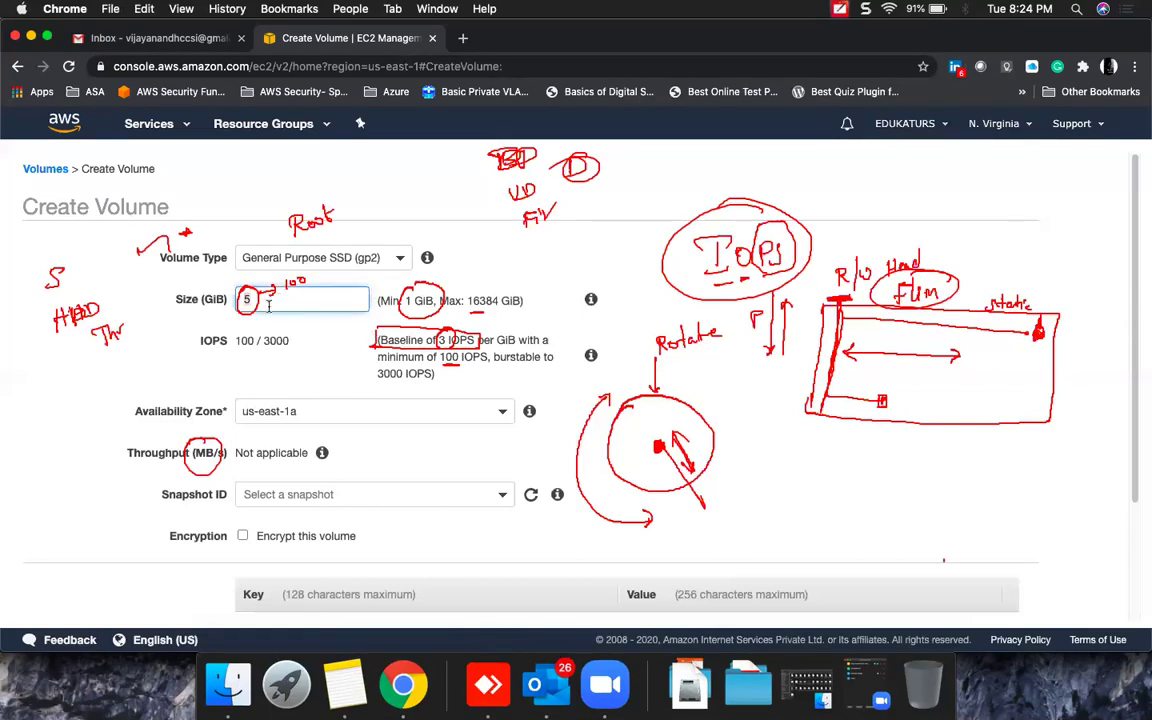
Try volume sizes of 10 GiB and 11 GiB, applying each one to the IOPS calculation.
key("BackSpace")
type("10")
left_click(257, 328)
left_click(237, 295)
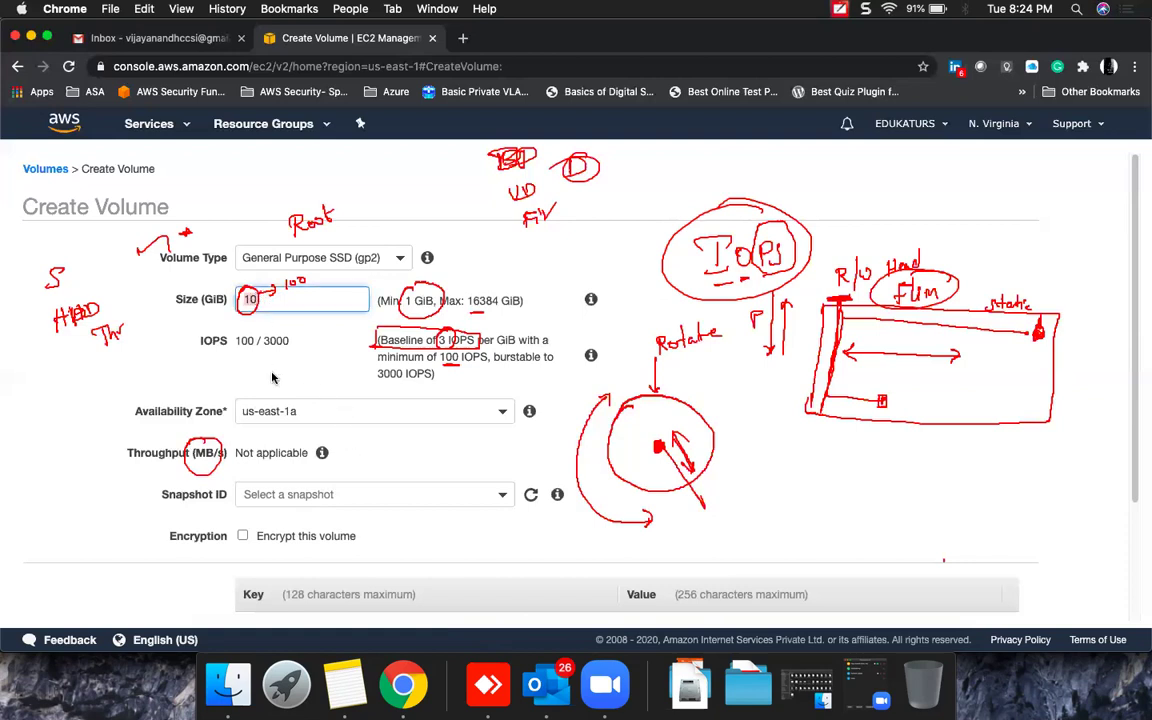
key("BackSpace")
type("1")
left_click(258, 320)
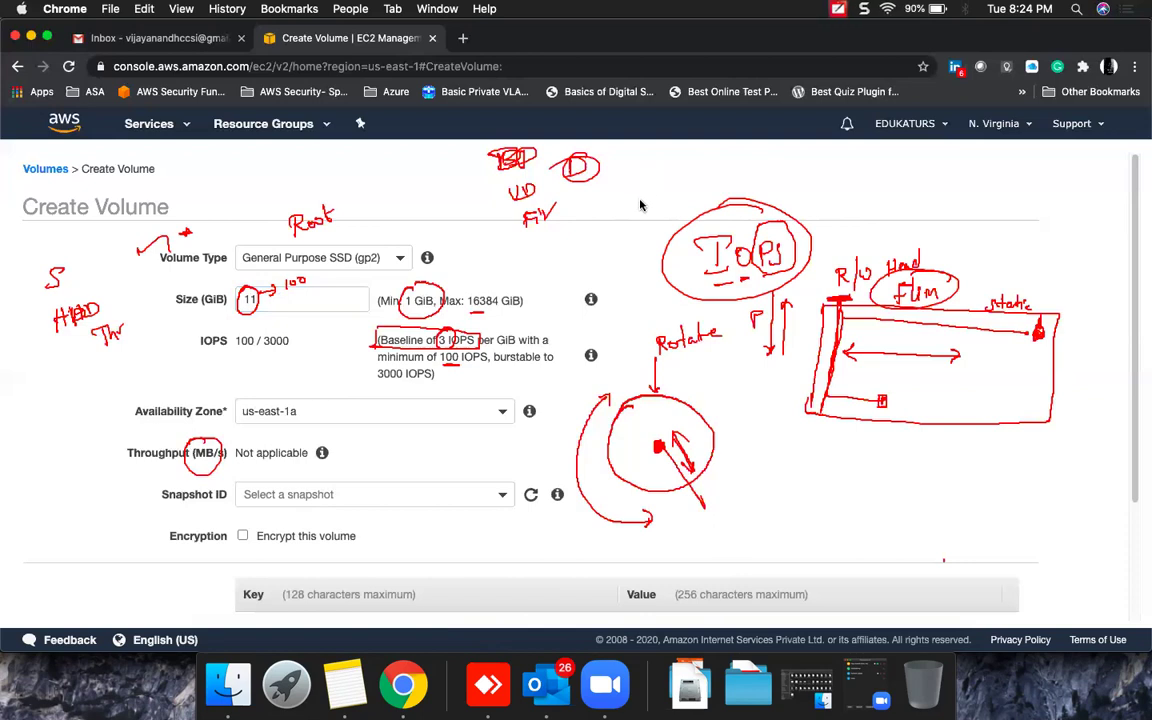
Set the General Purpose SSD volume size to 100 GiB and apply it to the IOPS calculation.
double_click(255, 299)
type("100")
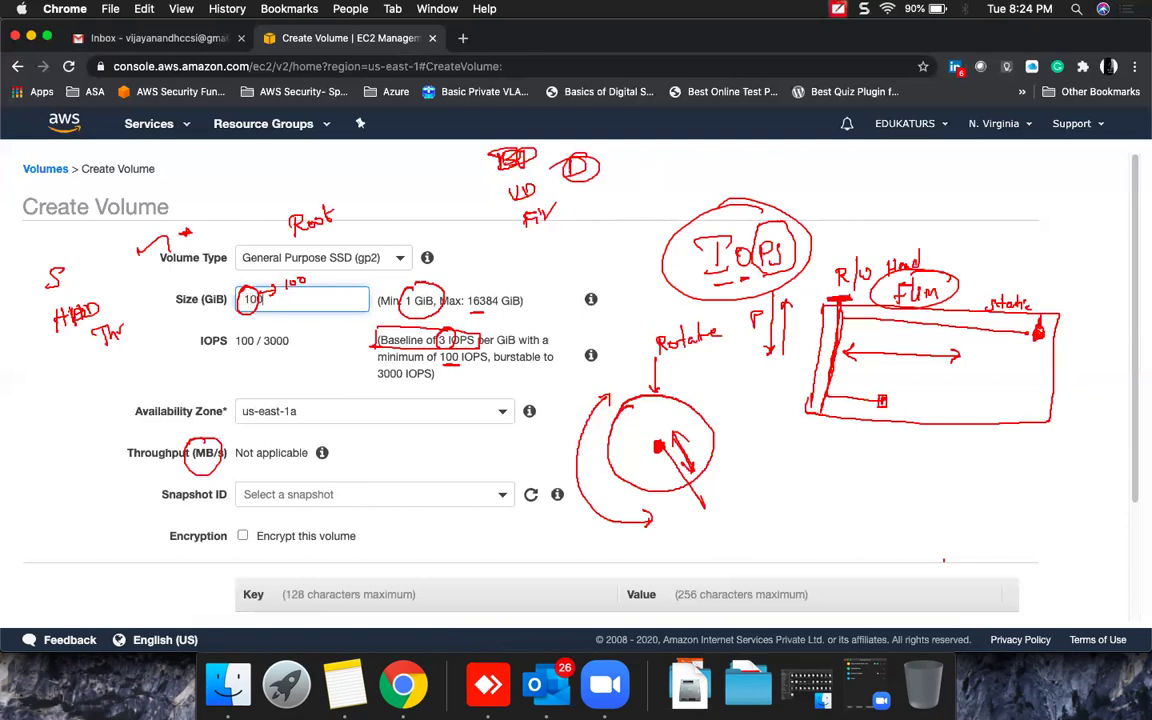
left_click(160, 341)
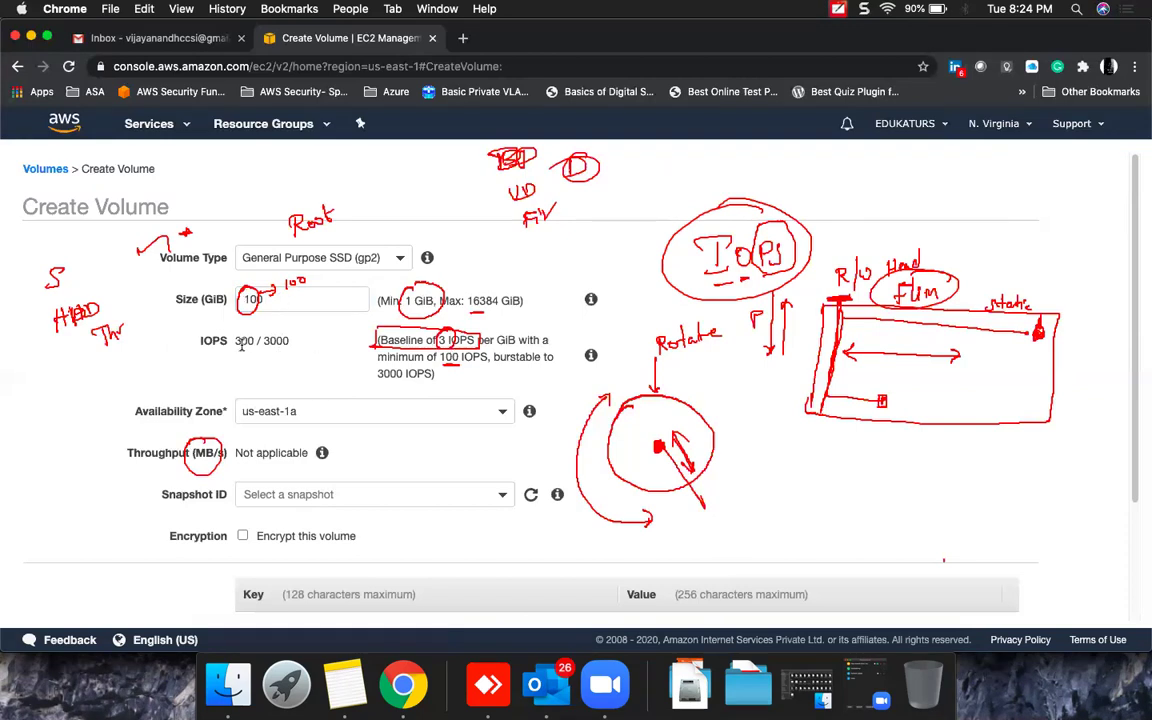
Set the volume size to the 16384 GiB maximum and apply it to the IOPS calculation.
left_click(282, 297)
key("BackSpace")
key("BackSpace")
key("BackSpace")
type("16384")
left_click(313, 376)
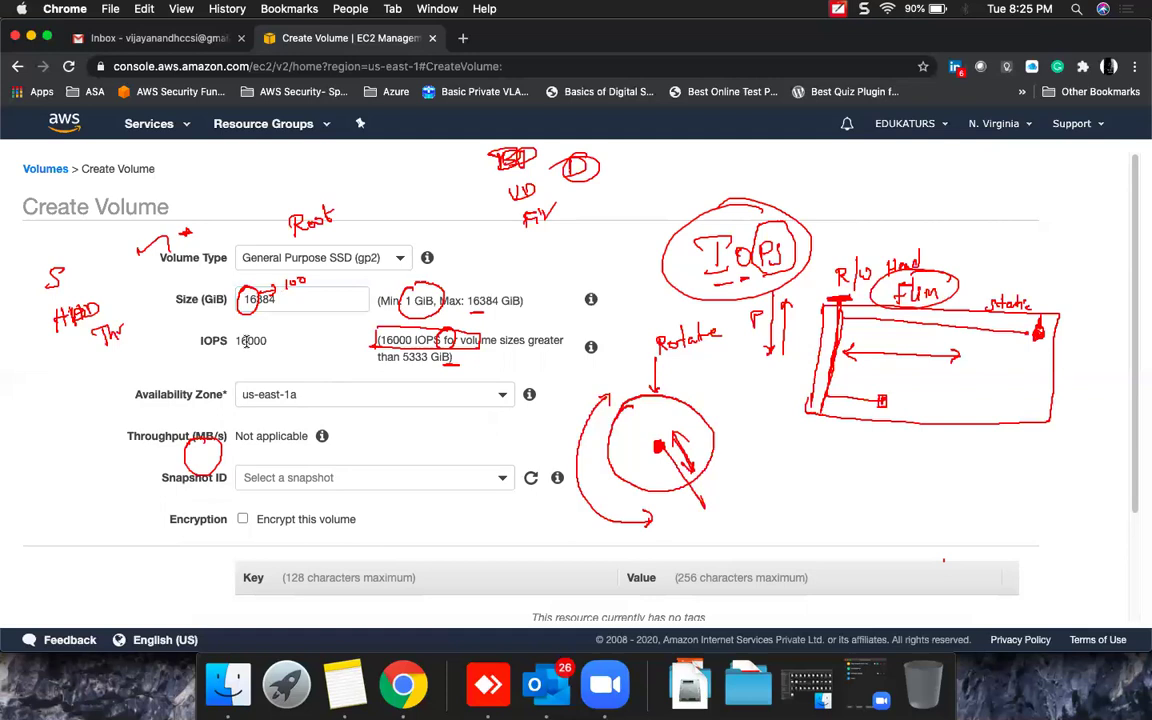
Change the volume type to Provisioned IOPS SSD (io1) and clear all drawn annotations from the screen.
left_click(330, 257)
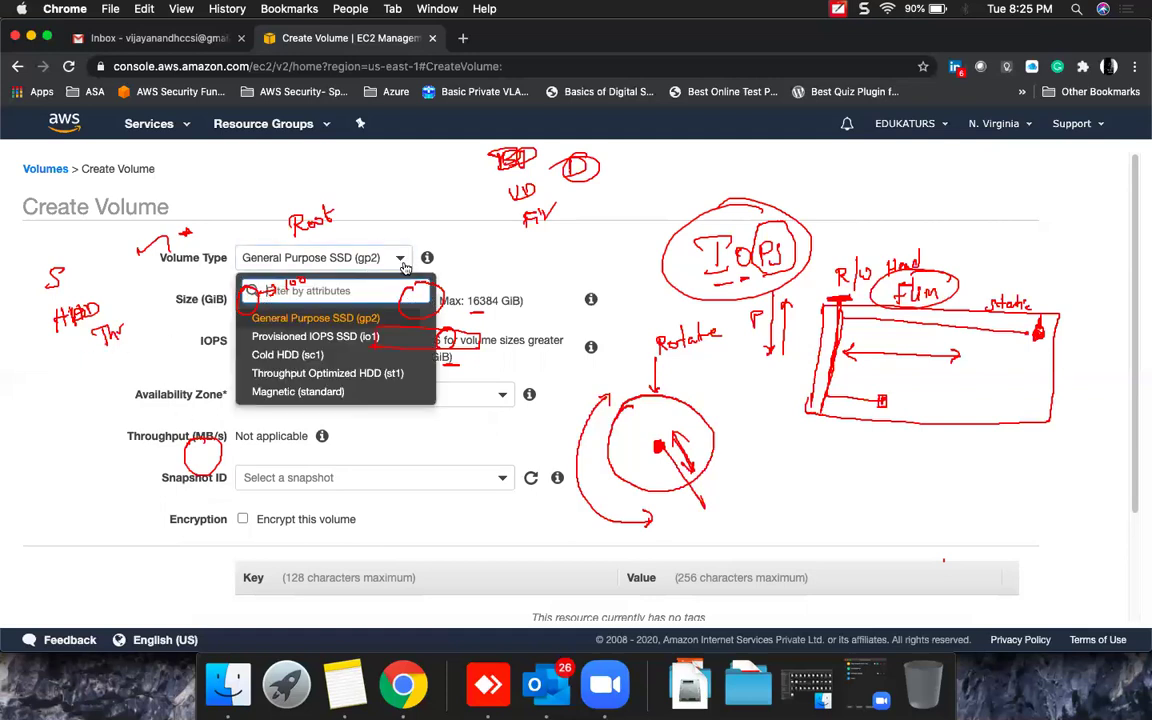
left_click(310, 336)
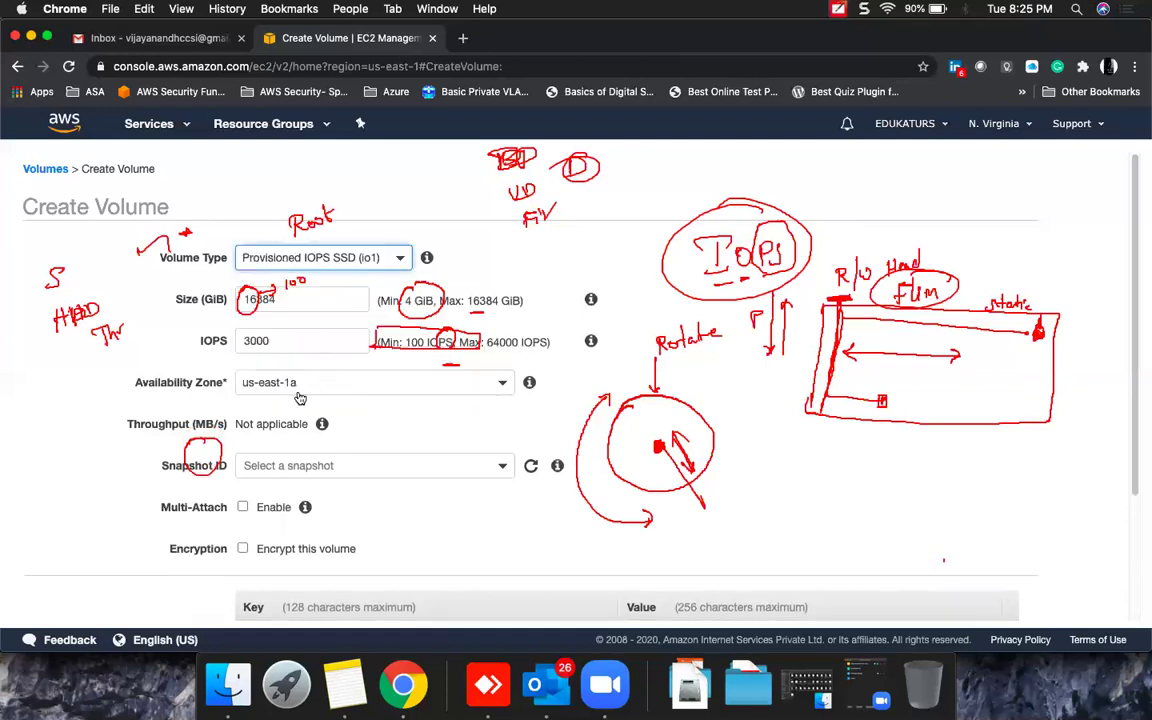
left_click(503, 272)
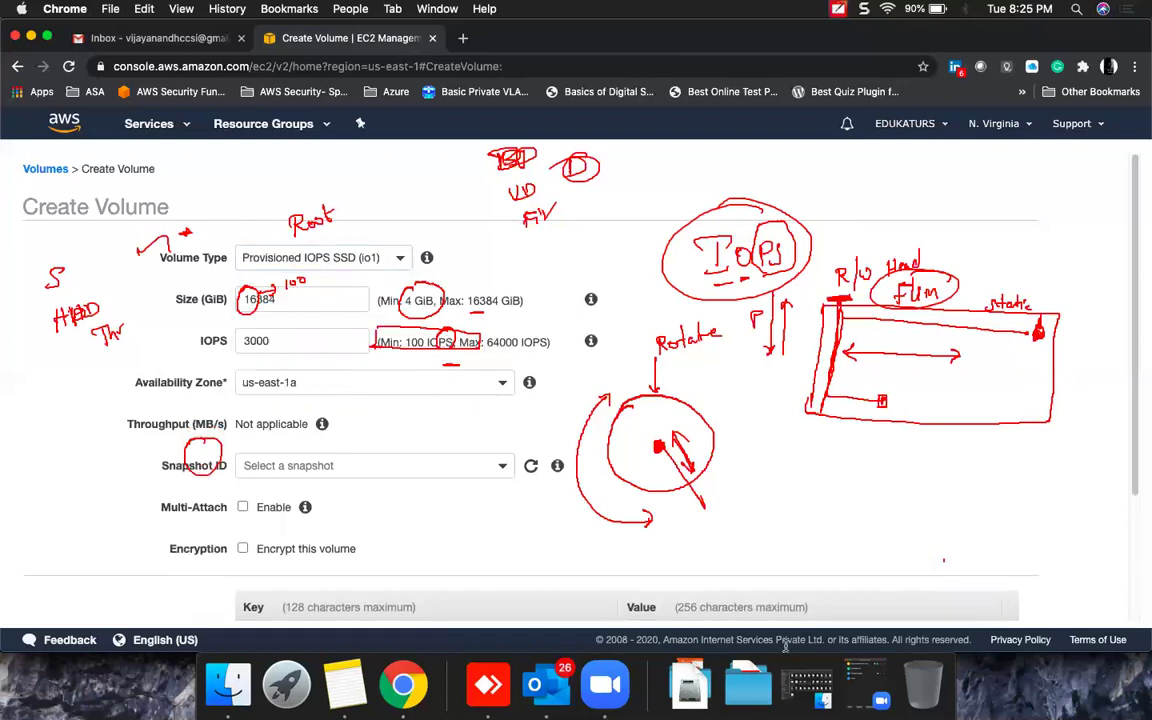
left_click(945, 628)
left_click(975, 654)
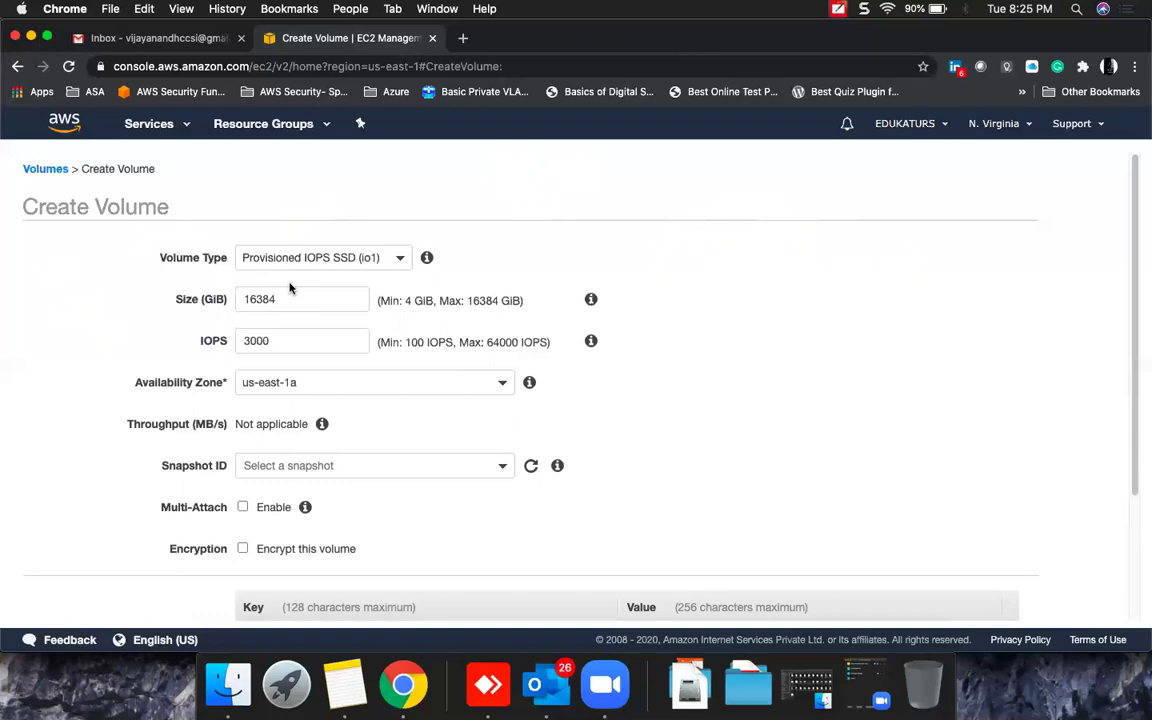
Clear the IOPS value and try a volume size of 1 GiB for the Provisioned IOPS SSD volume.
double_click(268, 340)
left_click(269, 340)
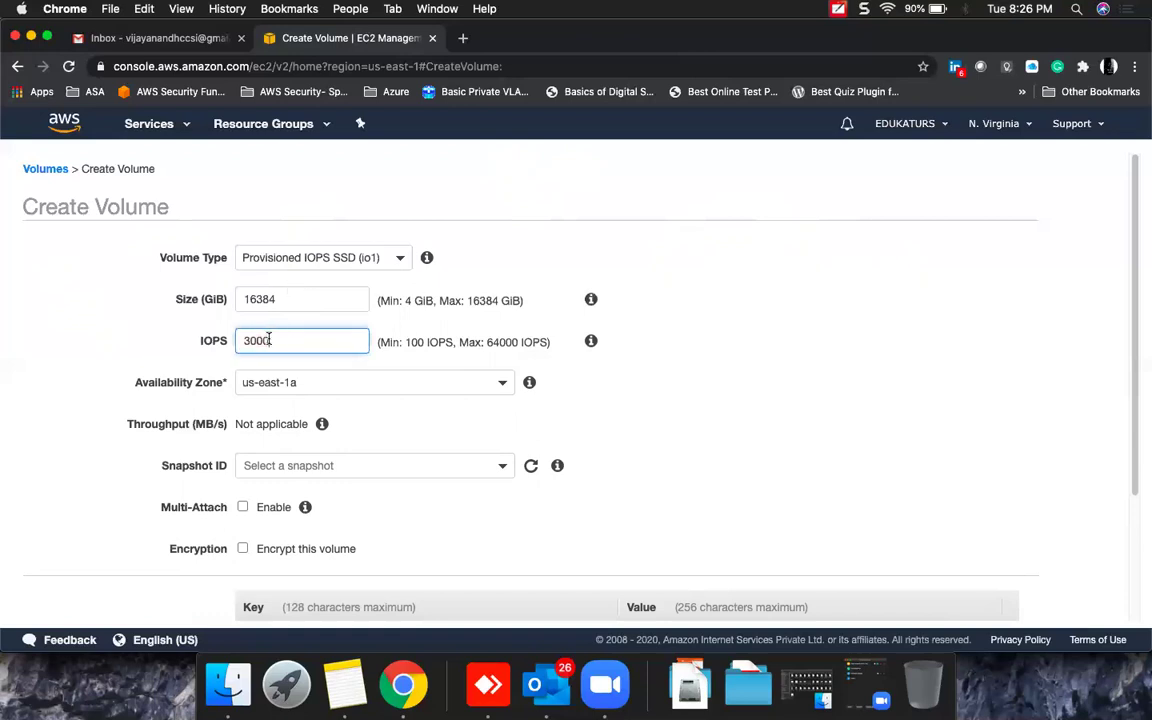
double_click(269, 340)
key("BackSpace")
double_click(290, 299)
key("BackSpace")
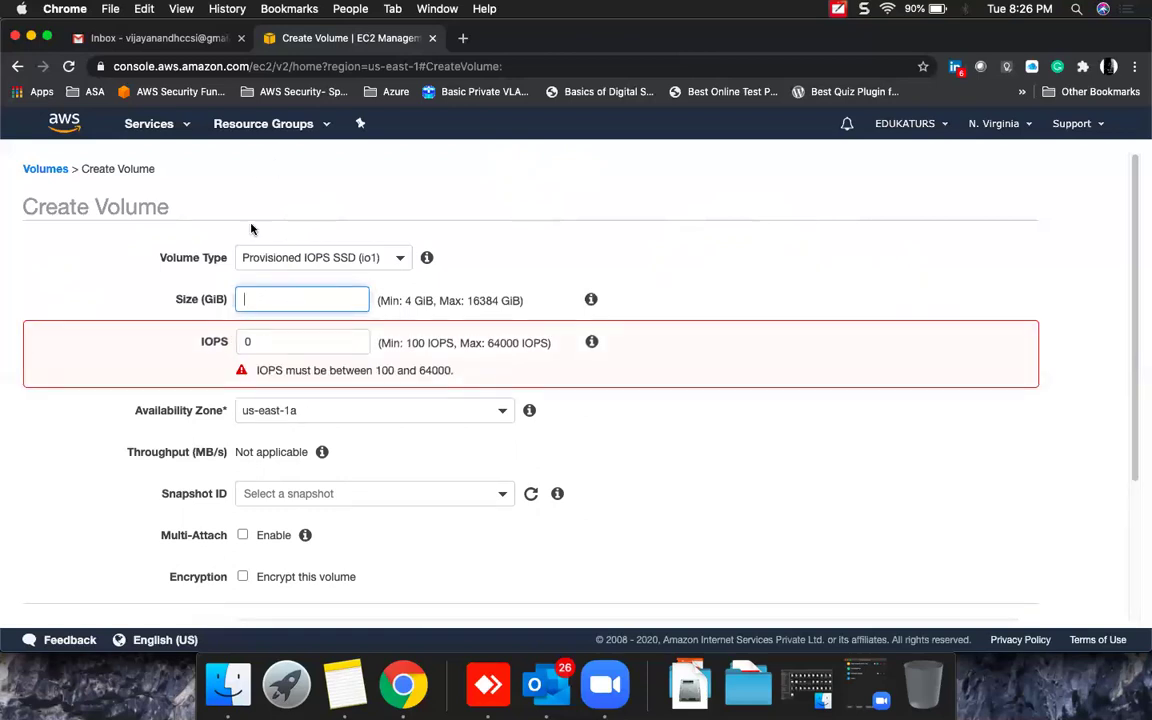
type("1")
left_click(535, 243)
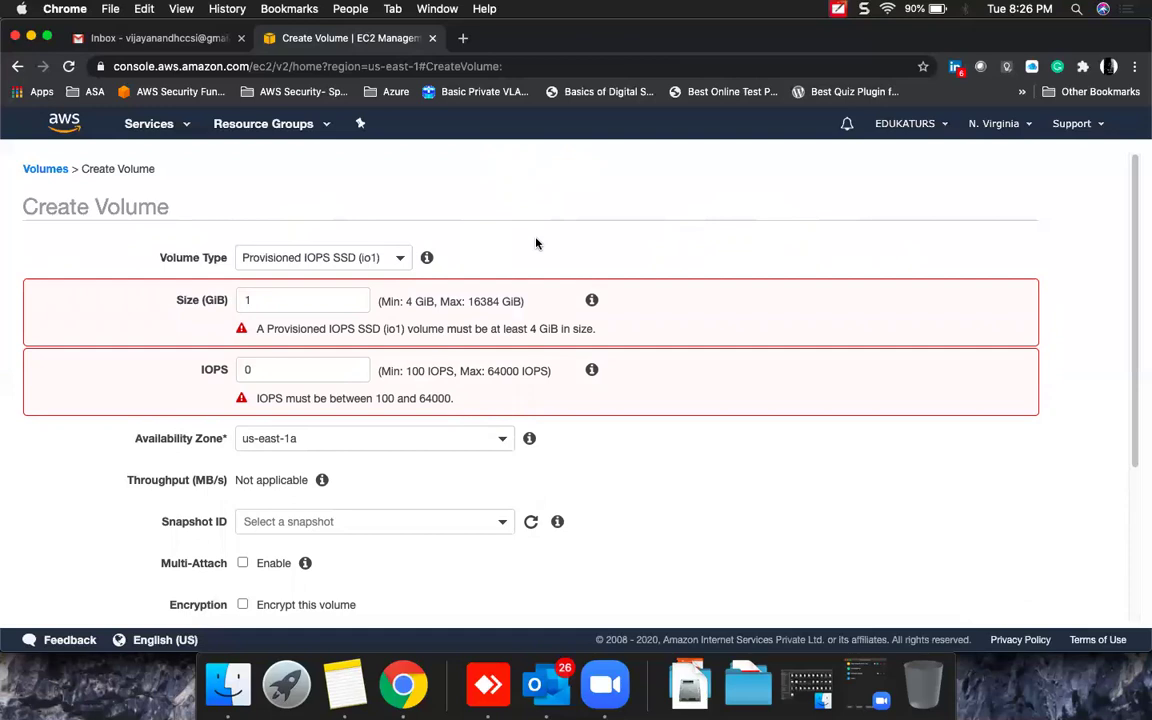
Set the volume size to 4 GiB and the IOPS to 100.
double_click(262, 300)
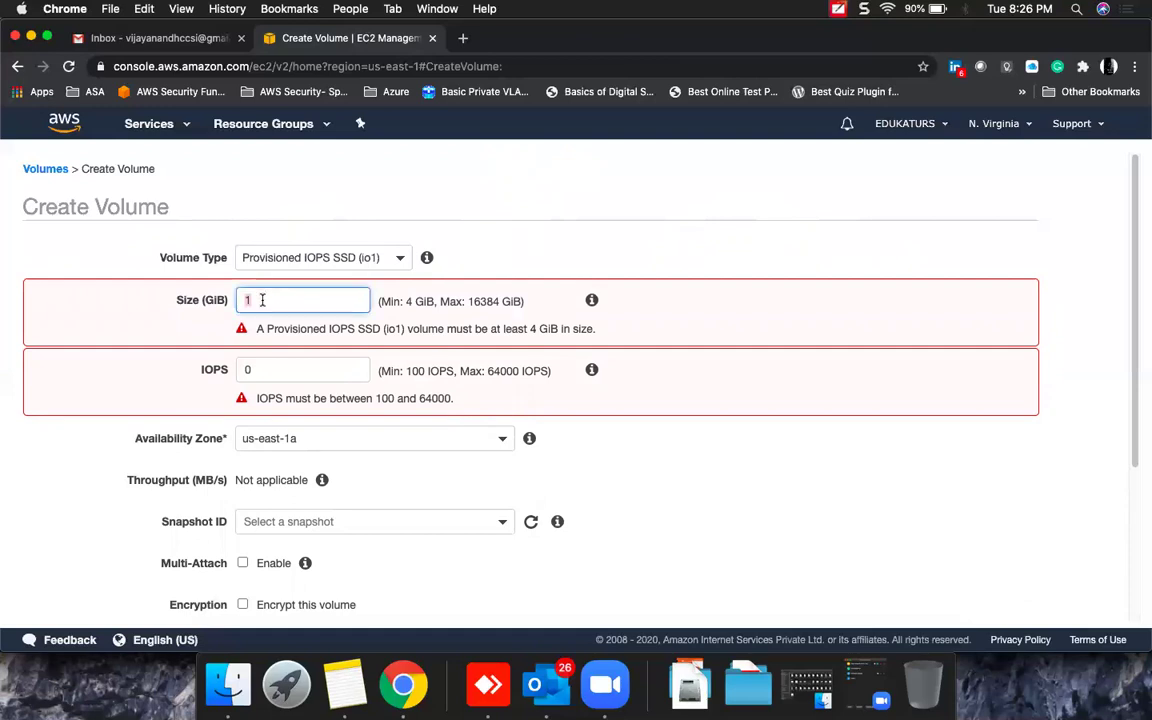
type("4")
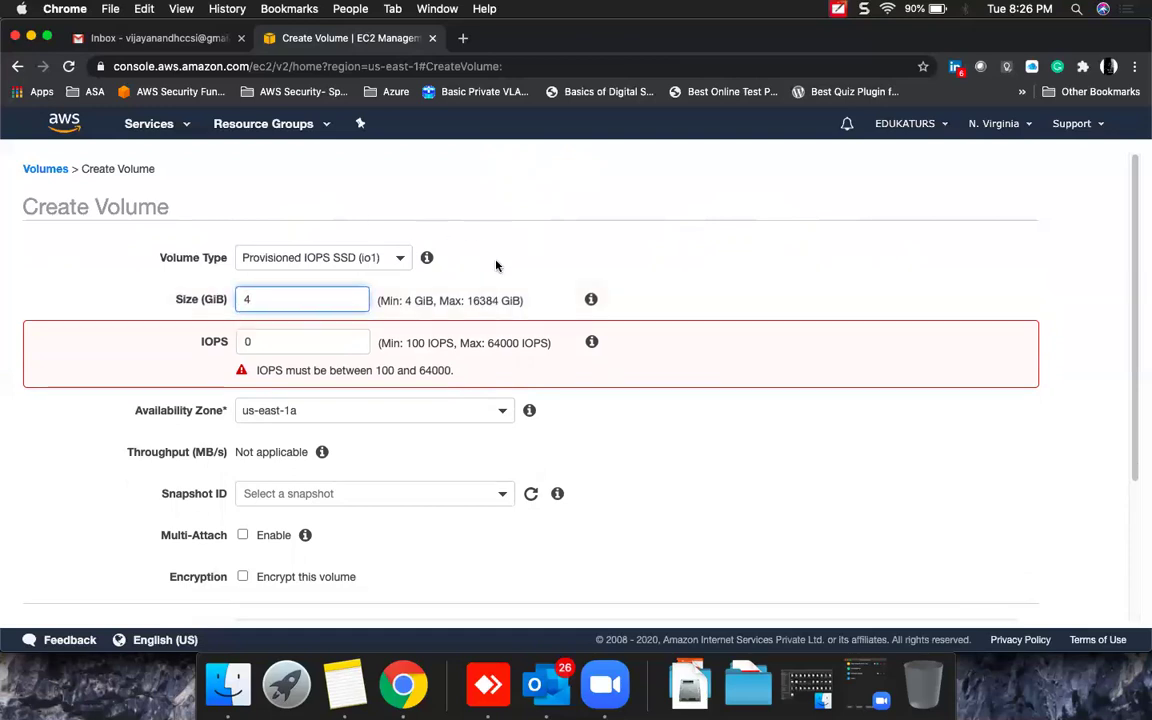
key("Tab")
type("100")
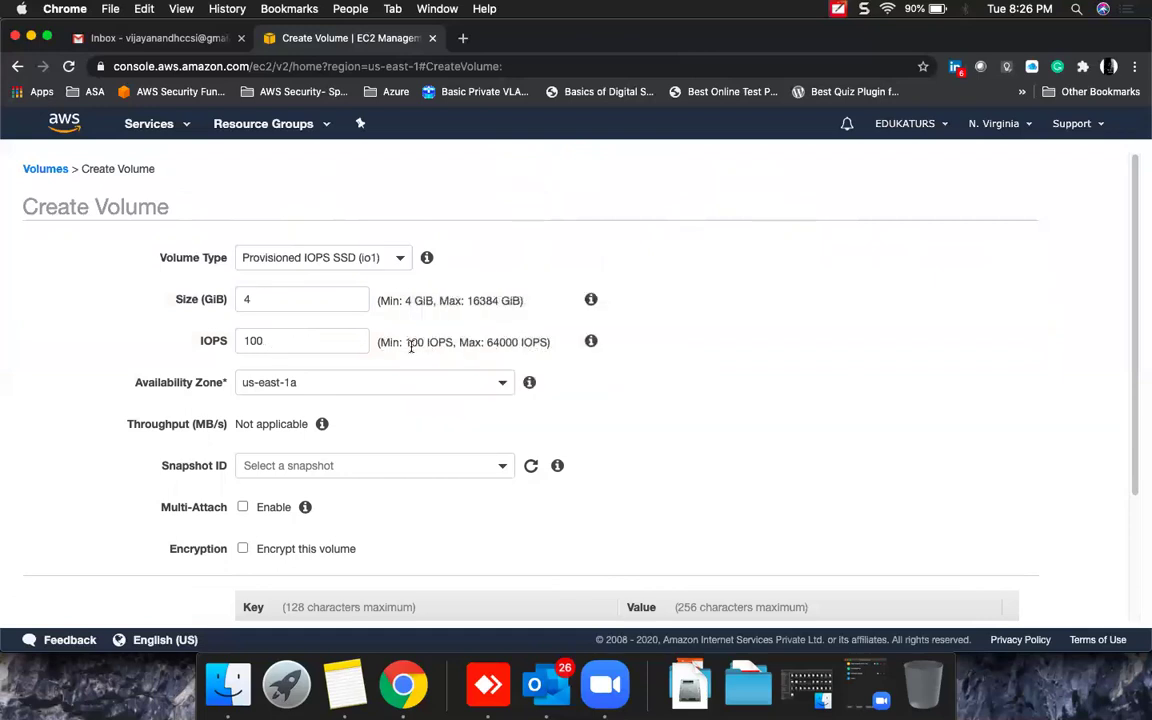
Try IOPS values of 3600 and 360 for the 4 GiB volume, viewing the IOPS help between them.
double_click(280, 334)
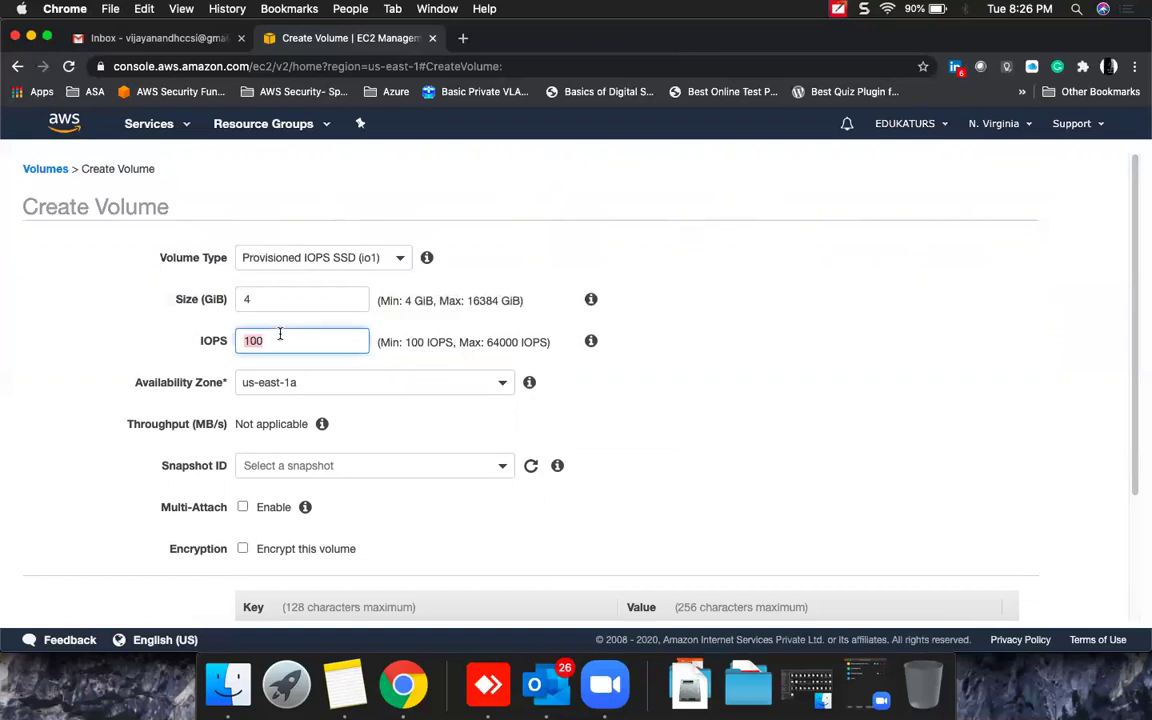
type("3600")
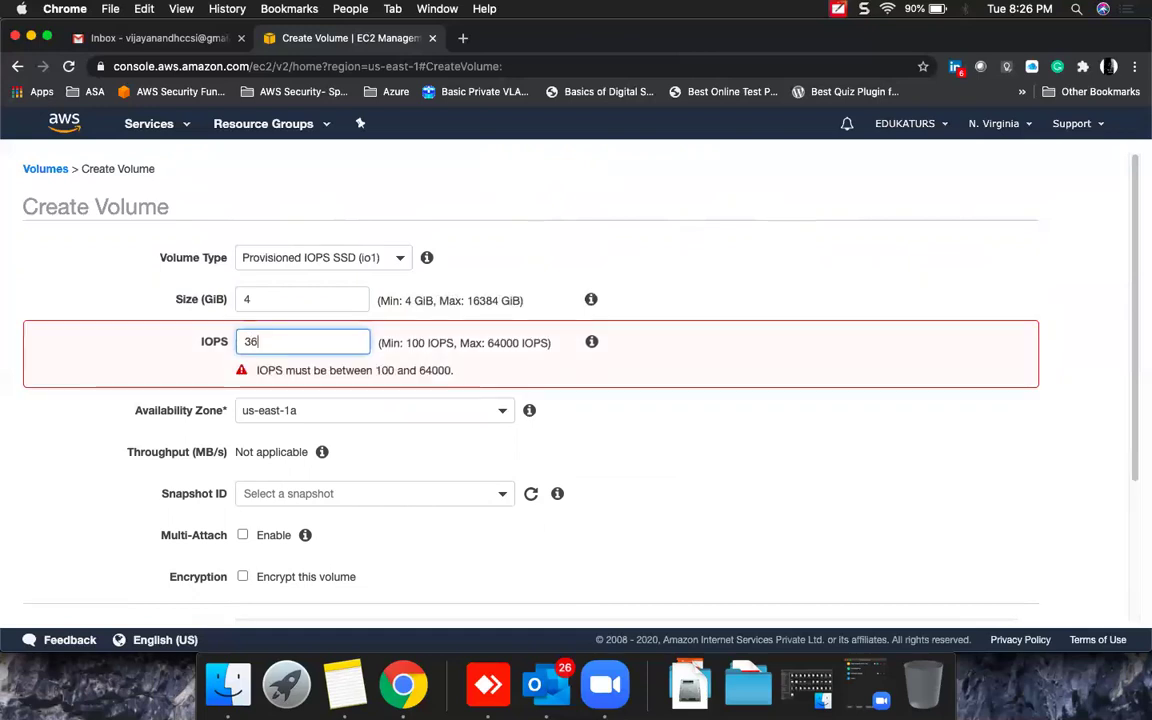
left_click(591, 342)
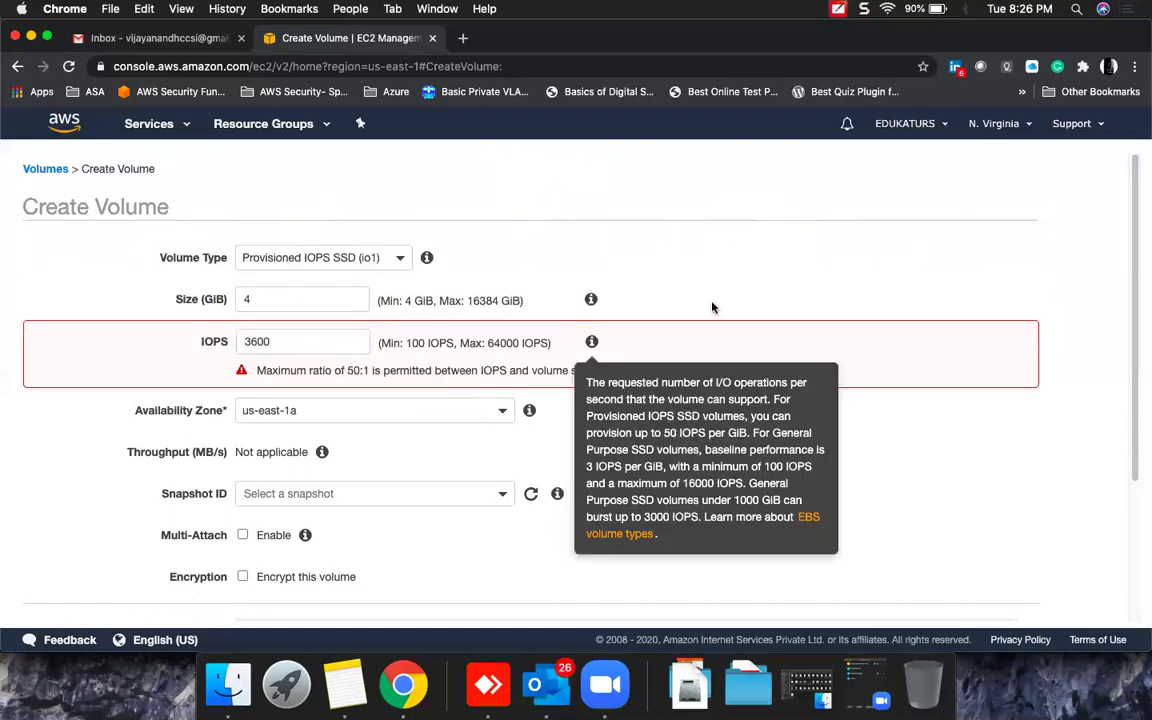
double_click(277, 343)
type("360")
left_click(606, 255)
Set the IOPS to 300 for the 4 GiB volume and apply the value.
left_click(279, 340)
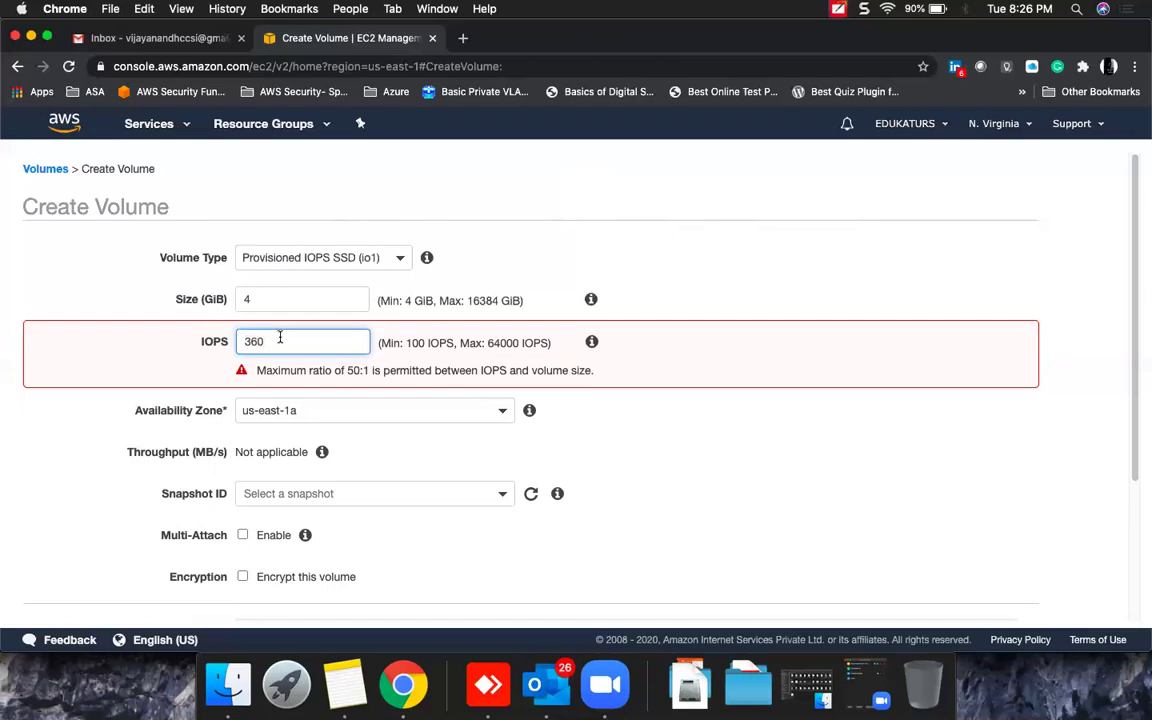
key("BackSpace")
key("BackSpace")
key("BackSpace")
type("3")
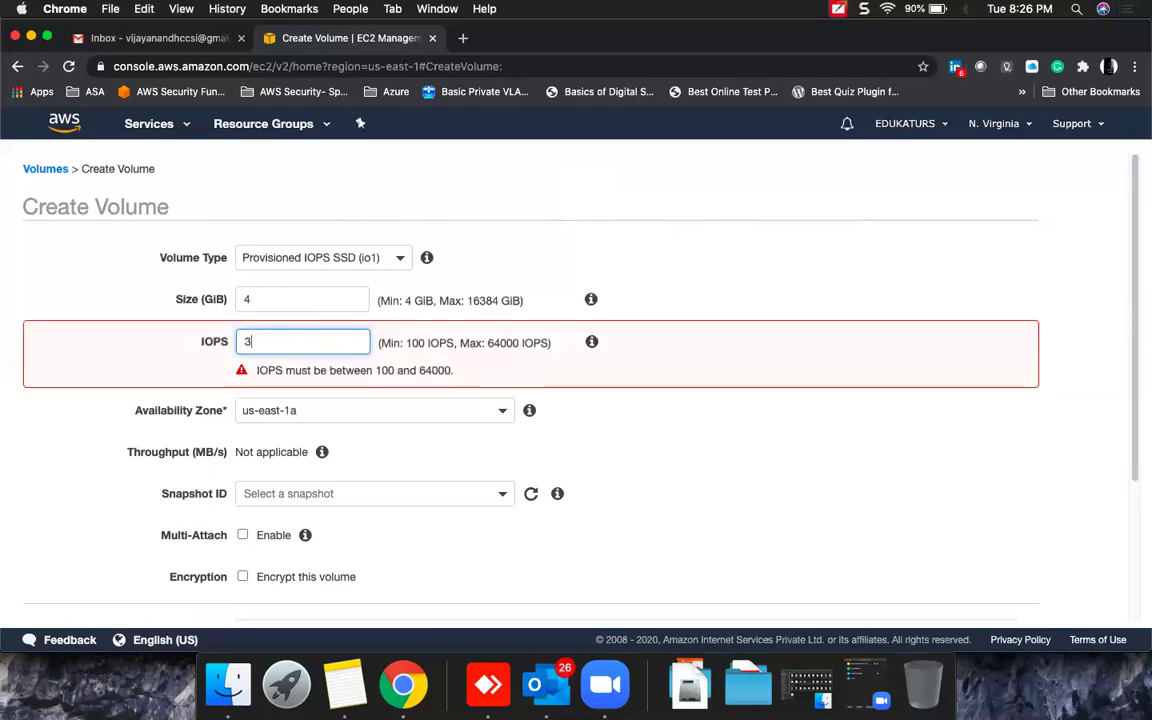
type("00")
left_click(520, 280)
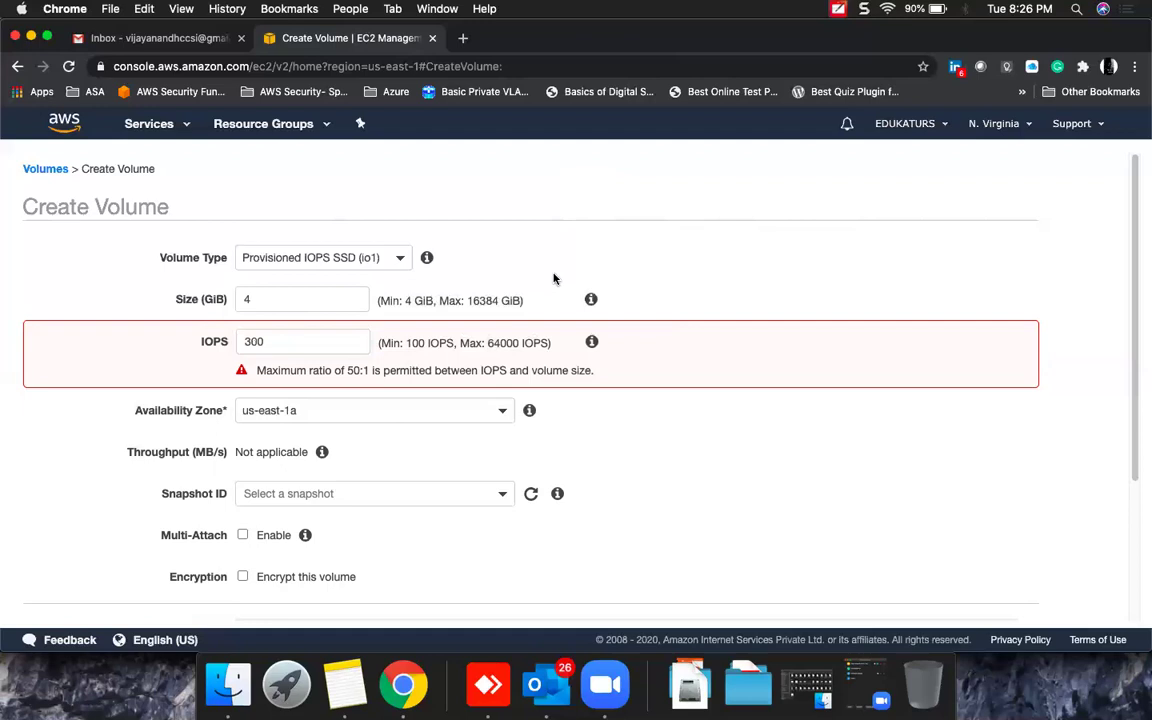
Set the Provisioned IOPS SSD volume size to 40 GiB and apply it.
left_click(265, 309)
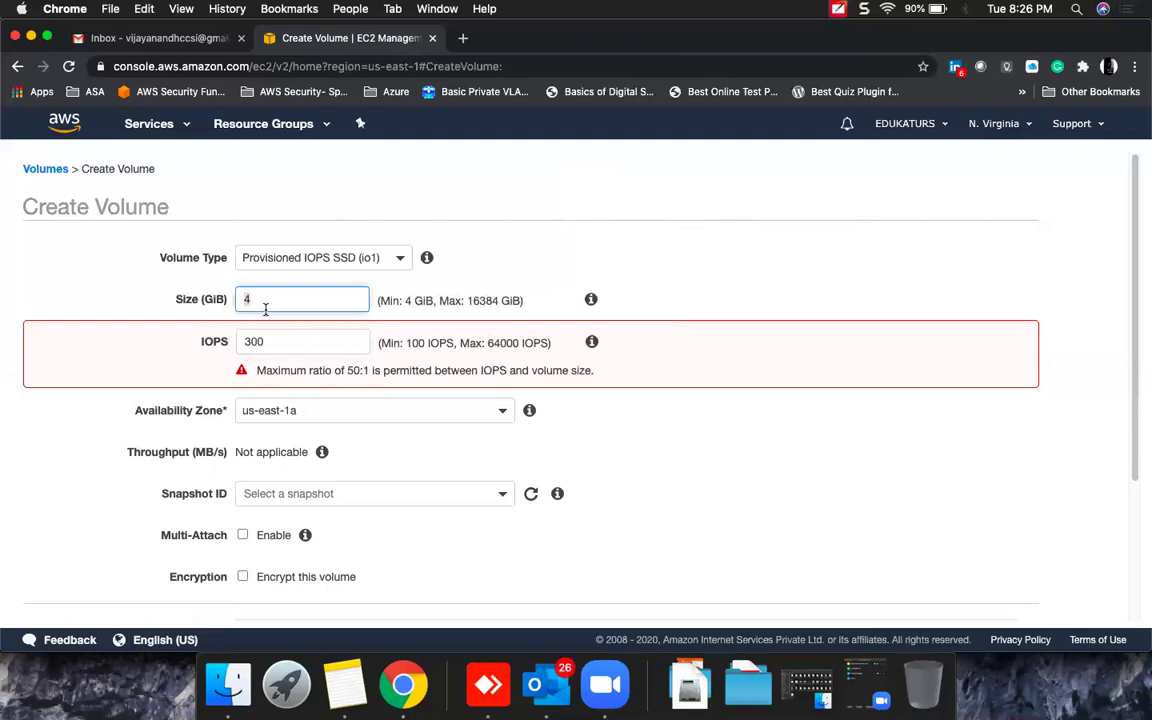
type("0")
left_click(514, 256)
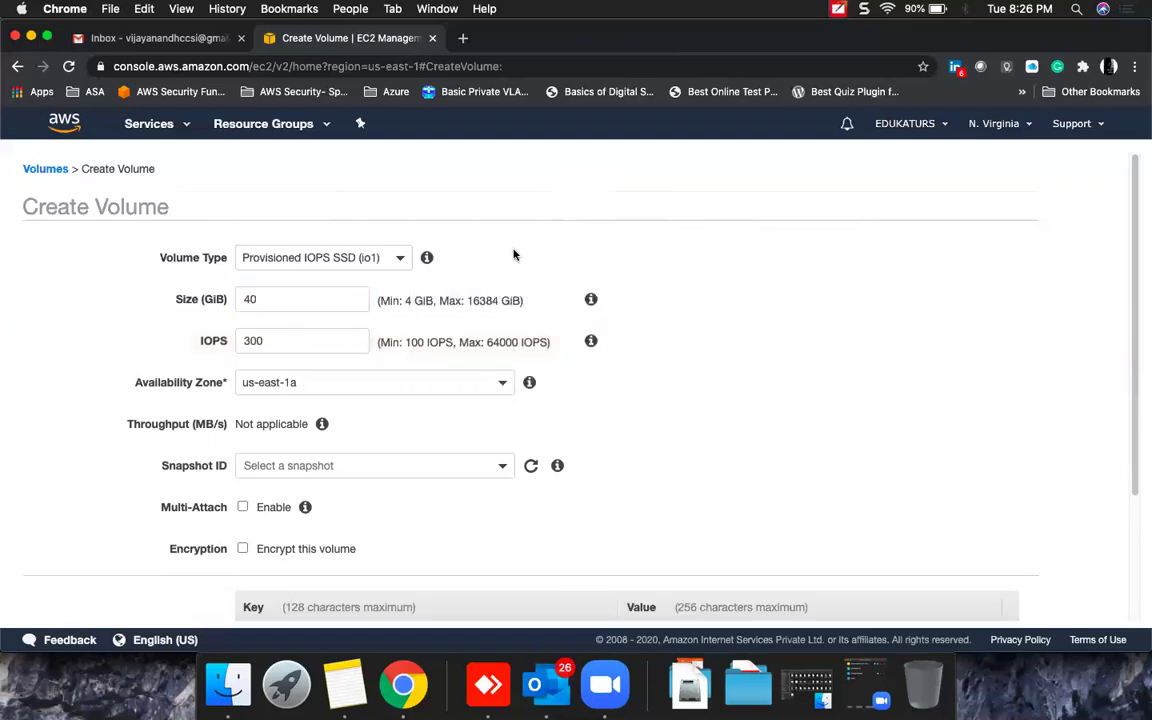
Set the Provisioned IOPS SSD volume size to 400 GiB and apply it.
double_click(291, 340)
left_click(285, 338)
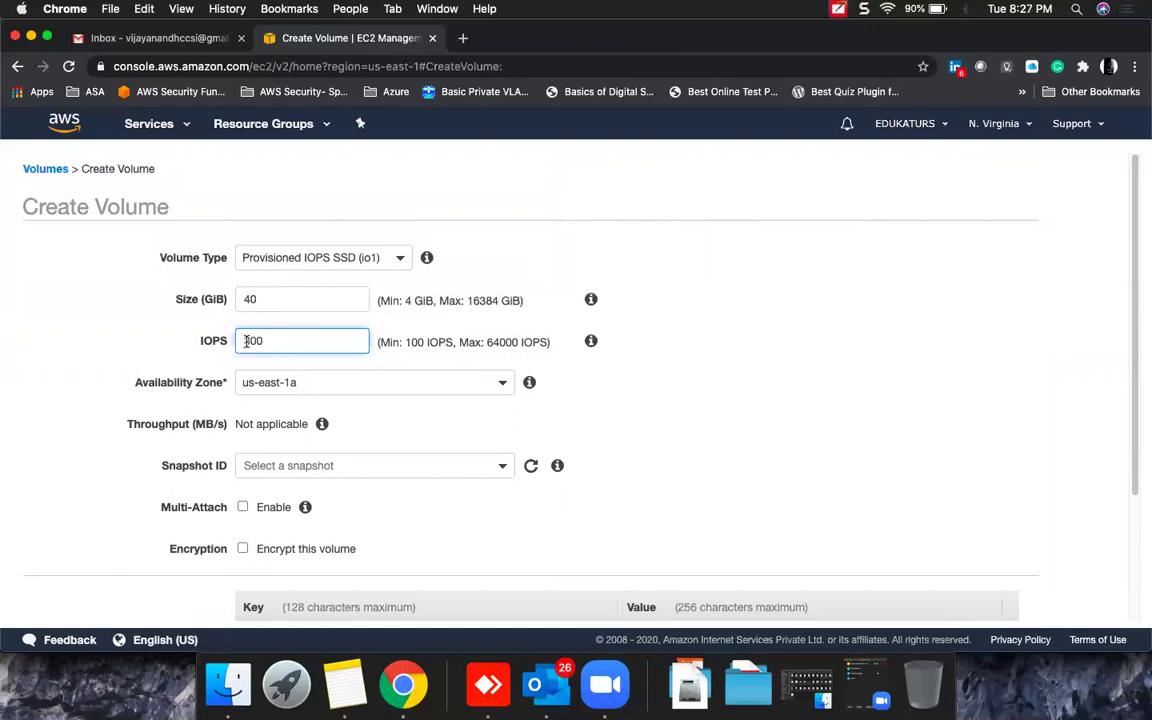
double_click(278, 297)
type("400")
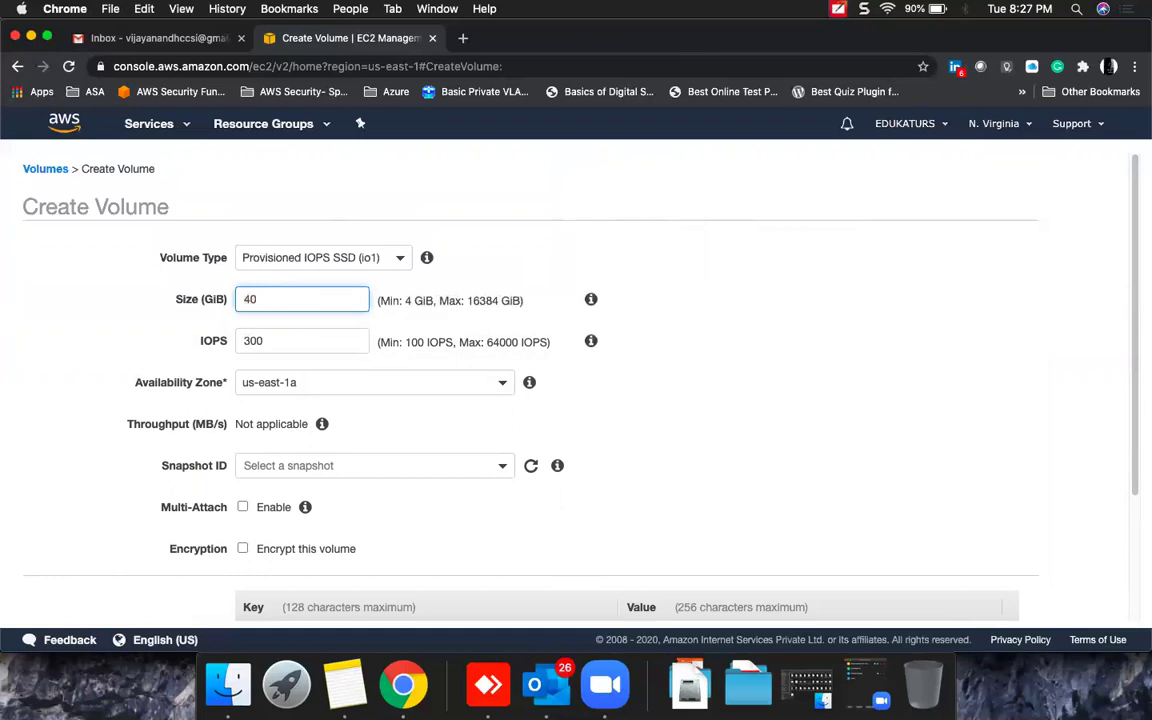
left_click(483, 255)
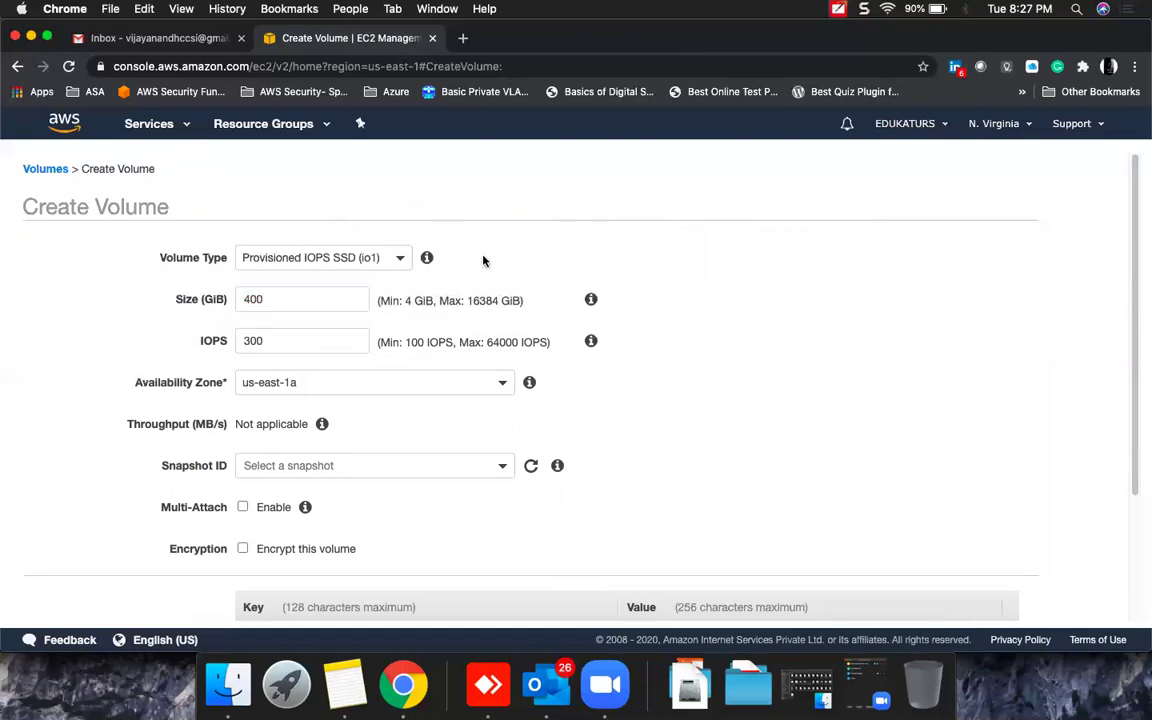
Set the IOPS of the 400 GiB volume to 7200 and apply the value.
double_click(284, 345)
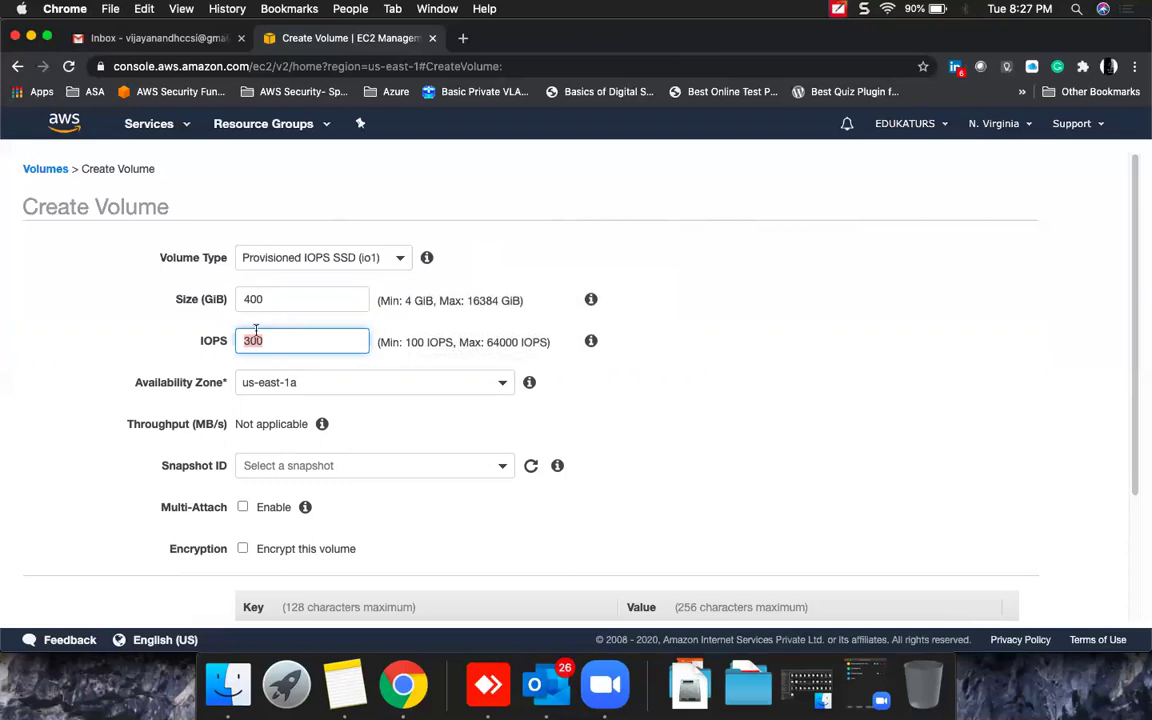
left_click(271, 344)
key("BackSpace")
key("BackSpace")
key("BackSpace")
type("7")
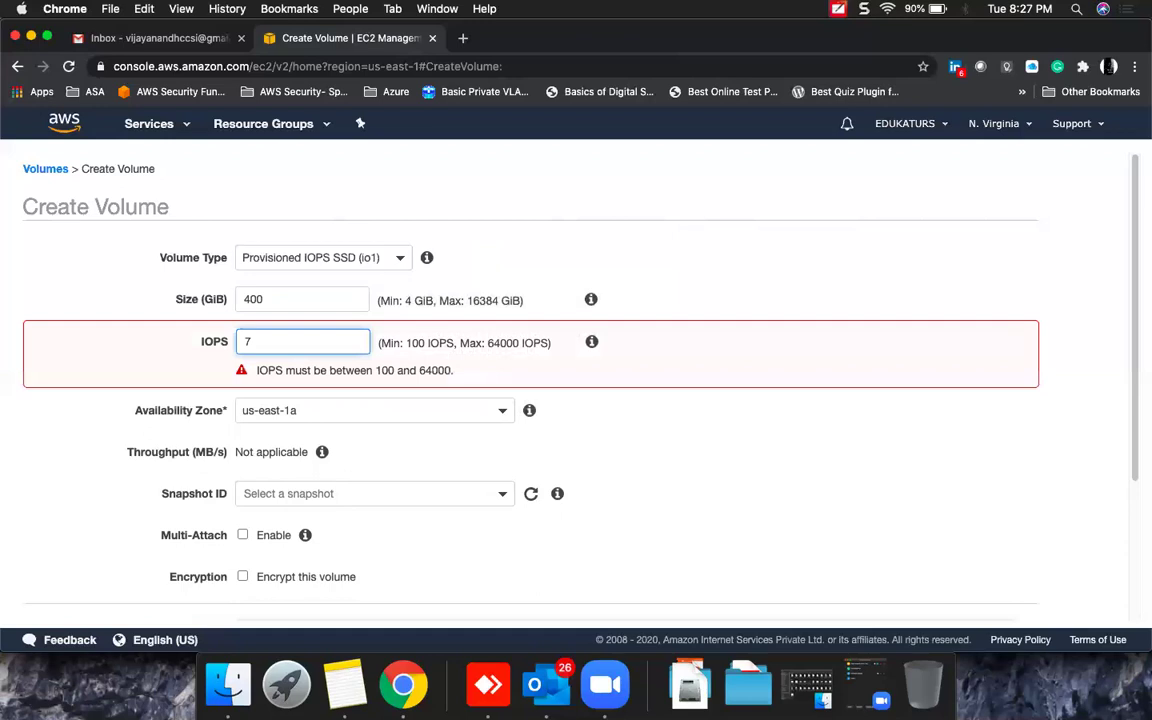
type("200")
left_click(672, 382)
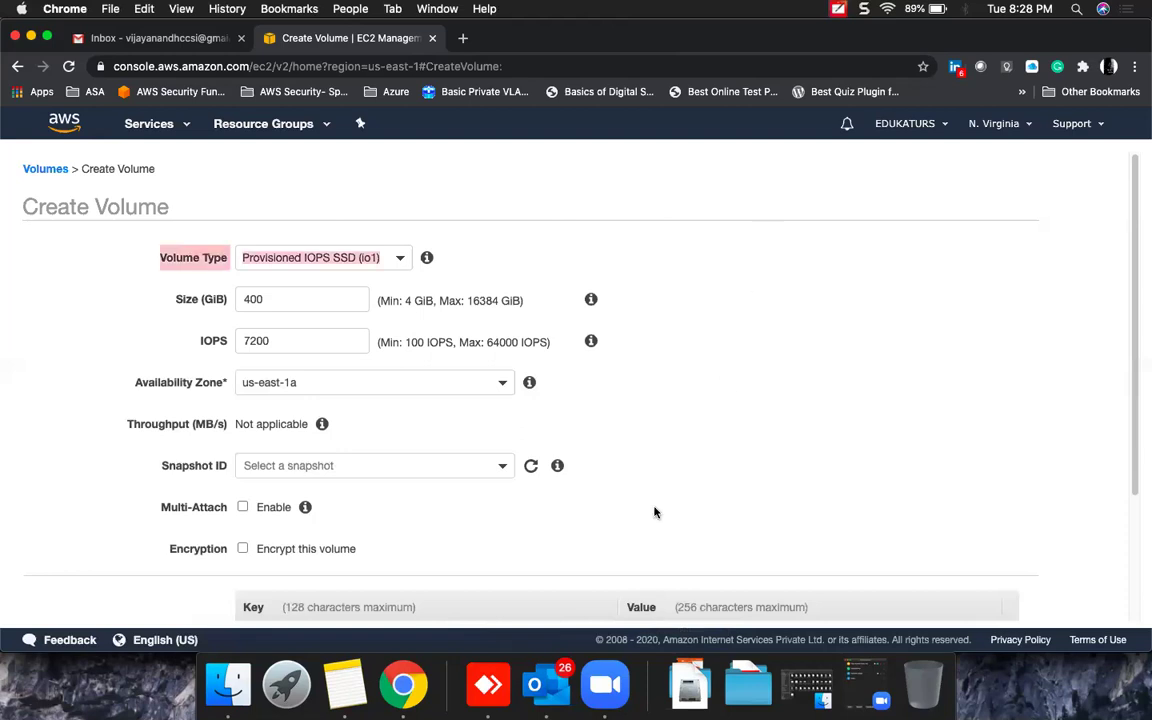
Handwrite "RAID" and "LVM" with underlines, circle both words, and draw an arrow from the circle toward the volume type.
mouse_move(702, 184)
left_mouse_down()
mouse_move(702, 205)
mouse_move(718, 212)
left_mouse_up()
mouse_move(722, 186)
left_mouse_down()
mouse_move(722, 212)
mouse_move(752, 210)
mouse_move(708, 221)
mouse_move(762, 212)
left_mouse_up()
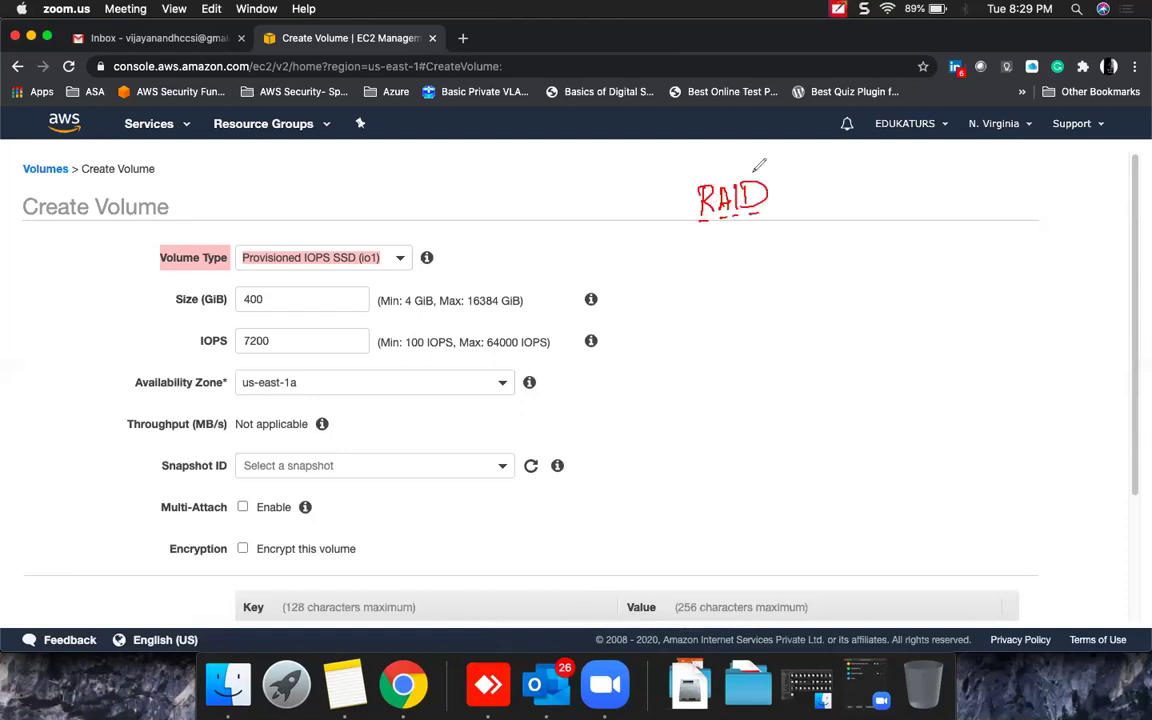
mouse_move(700, 237)
left_mouse_down()
mouse_move(698, 262)
mouse_move(712, 264)
mouse_move(752, 228)
mouse_move(765, 258)
left_mouse_up()
left_click_drag(694, 284, 757, 266)
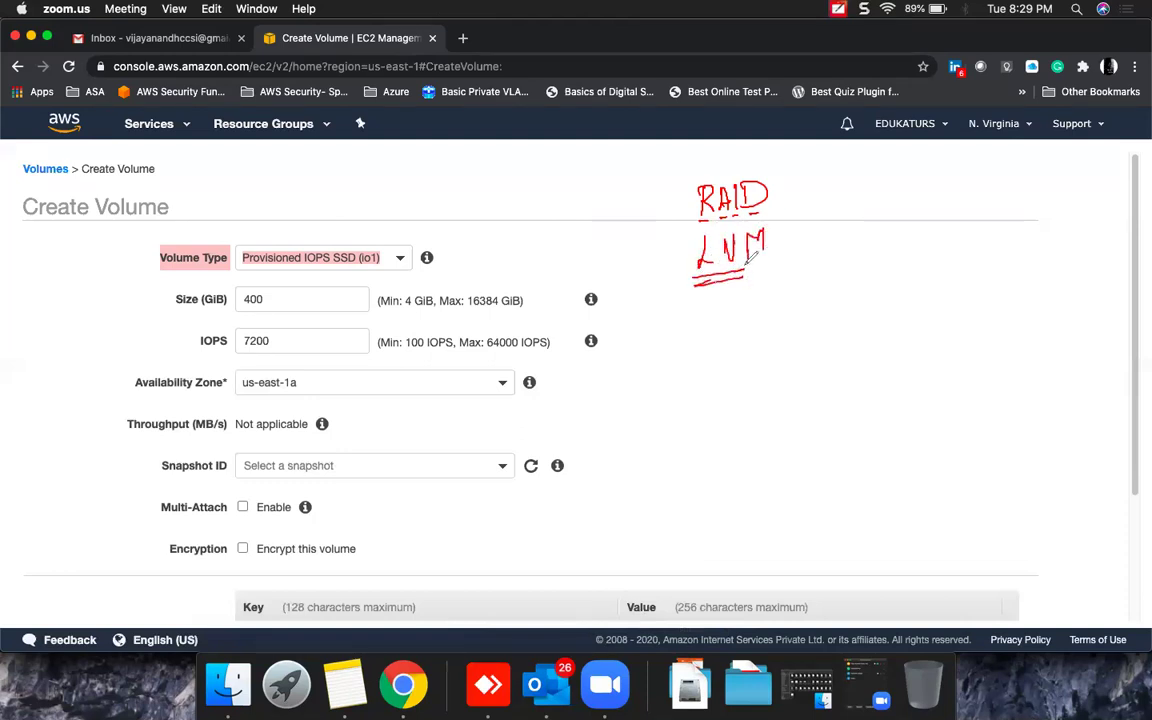
mouse_move(735, 152)
left_mouse_down()
mouse_move(652, 210)
mouse_move(720, 150)
left_mouse_up()
left_click_drag(466, 268, 645, 229)
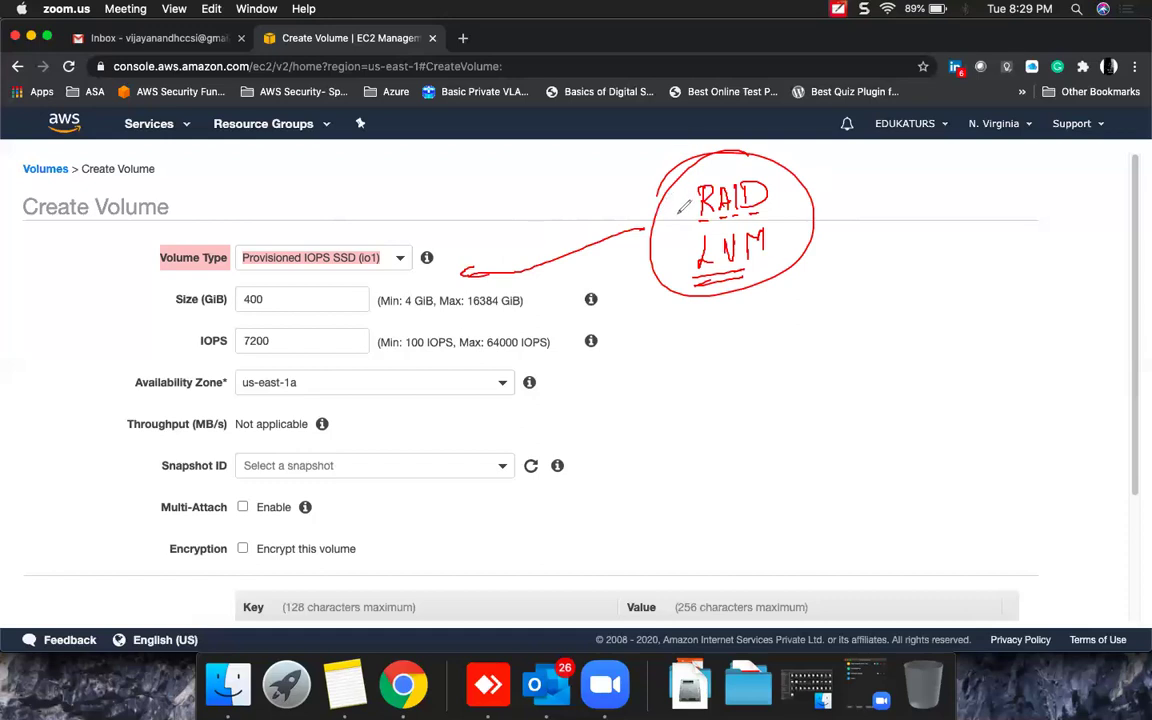
Clear all the drawings and circle the Snapshot ID label.
left_click(943, 617)
left_click(960, 648)
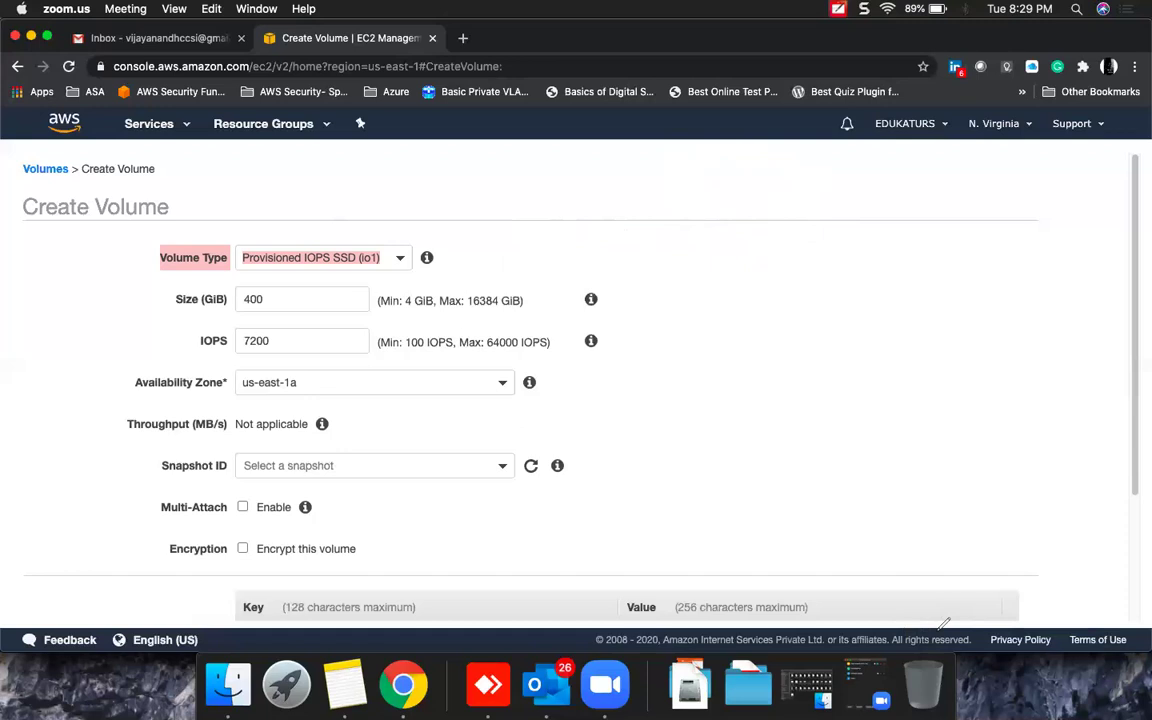
mouse_move(224, 456)
left_mouse_down()
mouse_move(174, 449)
mouse_move(160, 482)
mouse_move(236, 455)
mouse_move(180, 447)
left_mouse_up()
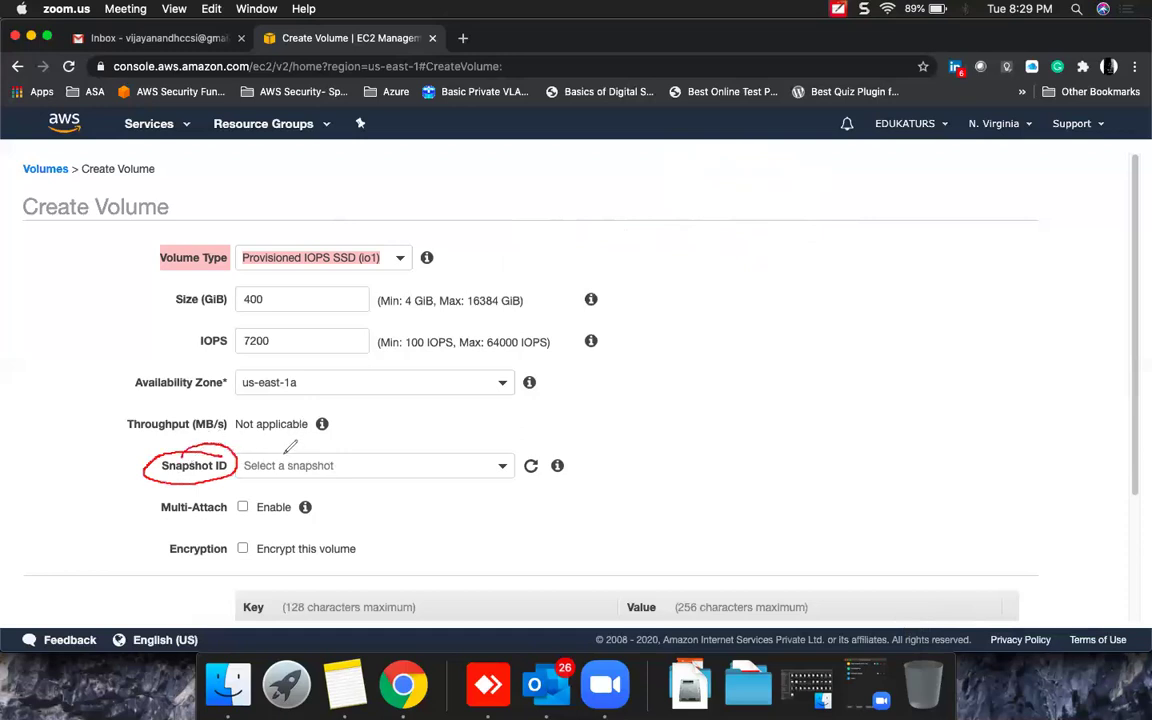
Draw an arrow from the snapshot selection to handwritten "Backup of volume", and add "Inc" and "Diff" below with a question mark pointing at "Inc".
mouse_move(449, 452)
left_mouse_down()
mouse_move(564, 418)
mouse_move(598, 422)
mouse_move(630, 382)
mouse_move(694, 393)
mouse_move(770, 378)
left_mouse_up()
mouse_move(582, 437)
left_mouse_down()
mouse_move(640, 424)
mouse_move(615, 462)
mouse_move(666, 465)
mouse_move(656, 508)
mouse_move(674, 508)
left_mouse_up()
left_click_drag(677, 460, 704, 454)
left_click(704, 461)
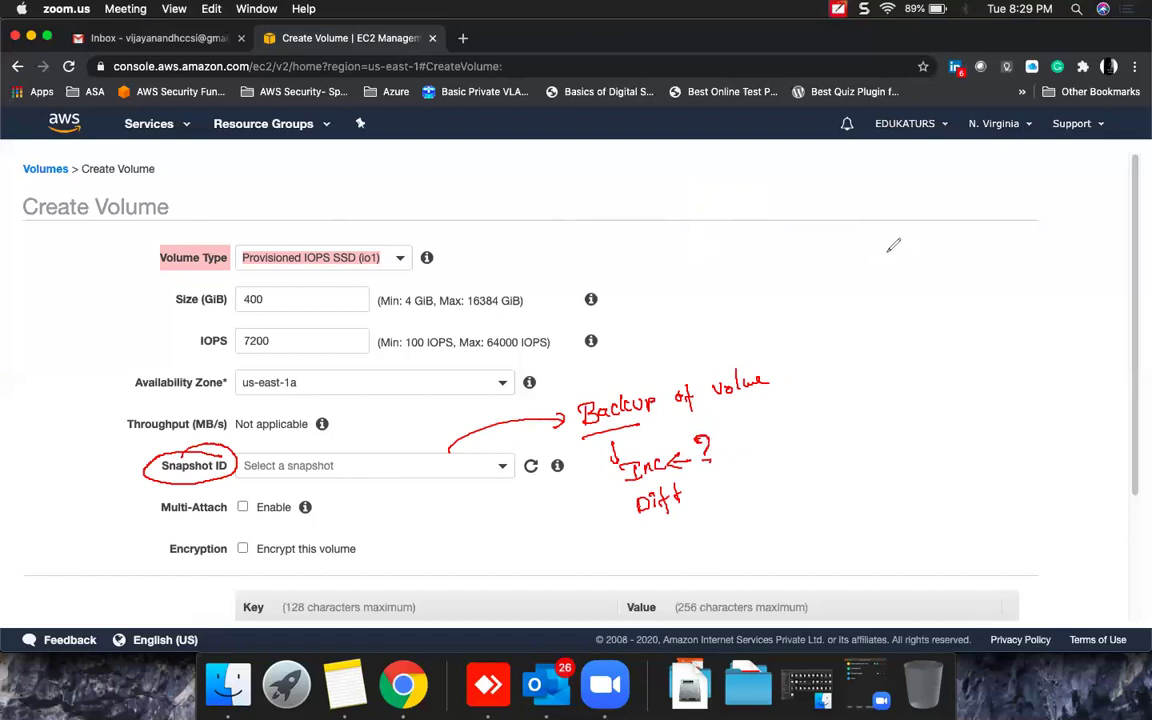
Handwrite "V = 30 GiB" beside the form with a curved arrow down to a handwritten "S = 30 GiB".
left_click_drag(874, 238, 875, 257)
left_click_drag(806, 241, 829, 257)
left_click_drag(900, 240, 952, 253)
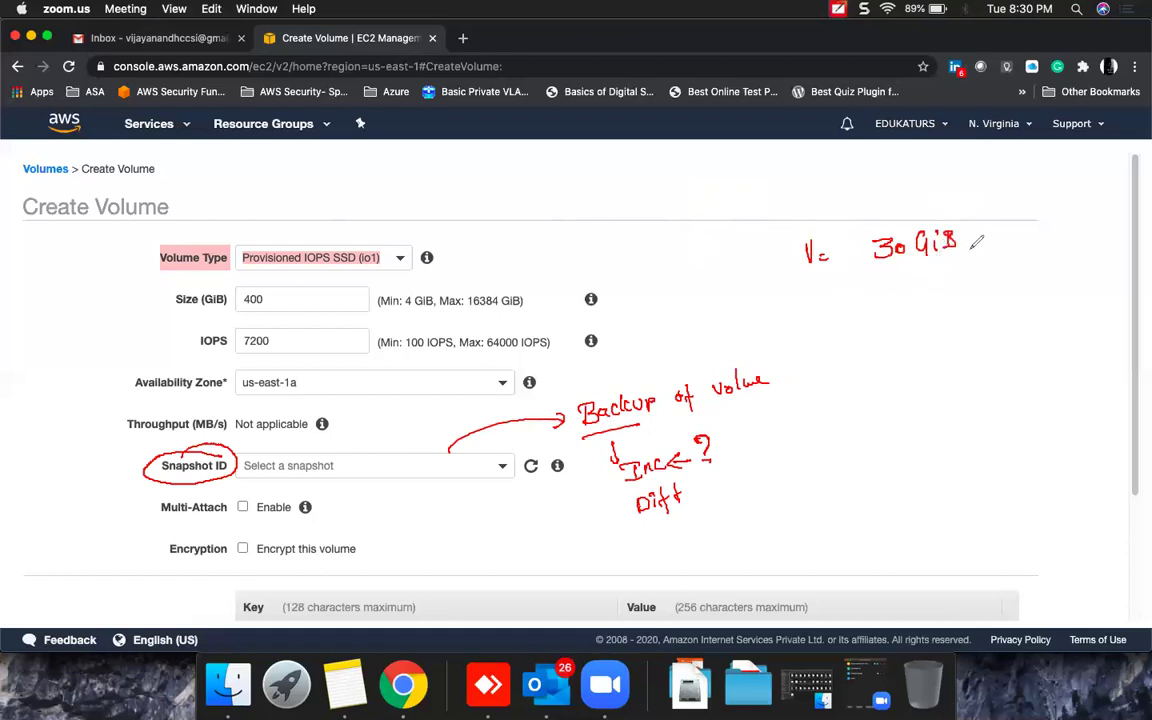
left_click_drag(966, 243, 968, 316)
left_click_drag(963, 303, 978, 311)
mouse_move(806, 322)
left_mouse_down()
mouse_move(790, 343)
mouse_move(824, 331)
left_mouse_up()
mouse_move(814, 337)
left_mouse_down()
mouse_move(864, 320)
mouse_move(912, 326)
left_mouse_up()
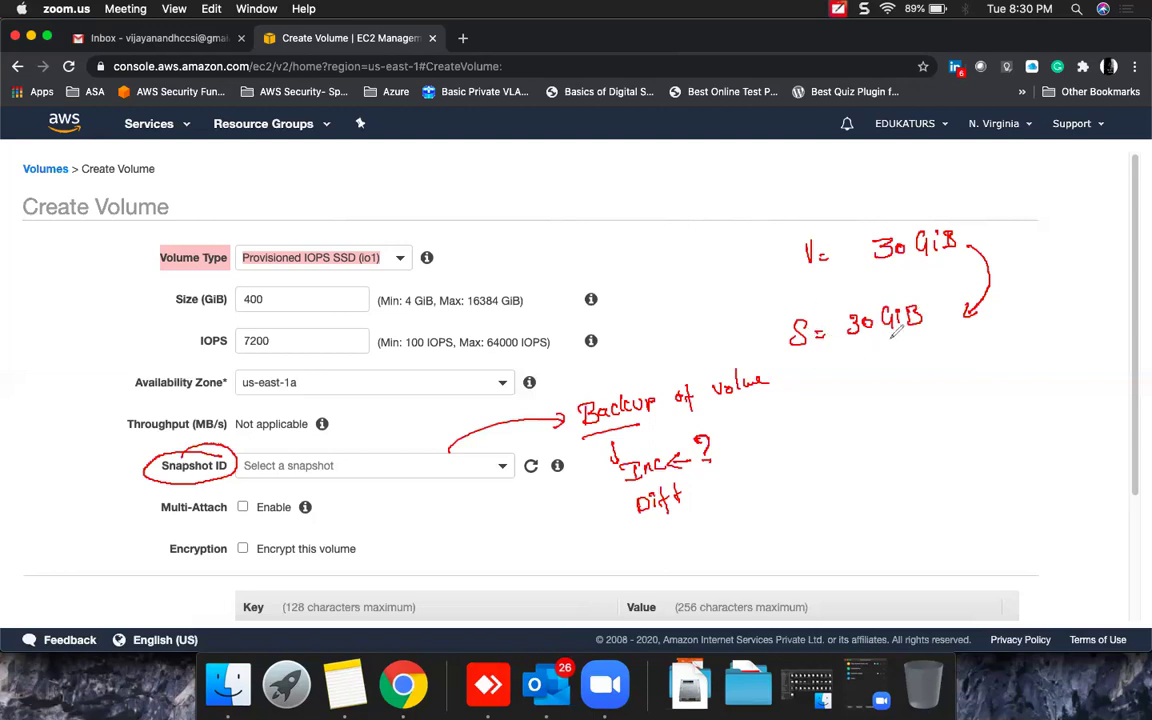
Add "30+" below with arrows leading from the S line, link V to S with an arrow, and box the 30 of S.
mouse_move(929, 320)
left_mouse_down()
mouse_move(964, 381)
mouse_move(932, 406)
left_mouse_up()
left_click_drag(932, 406, 947, 398)
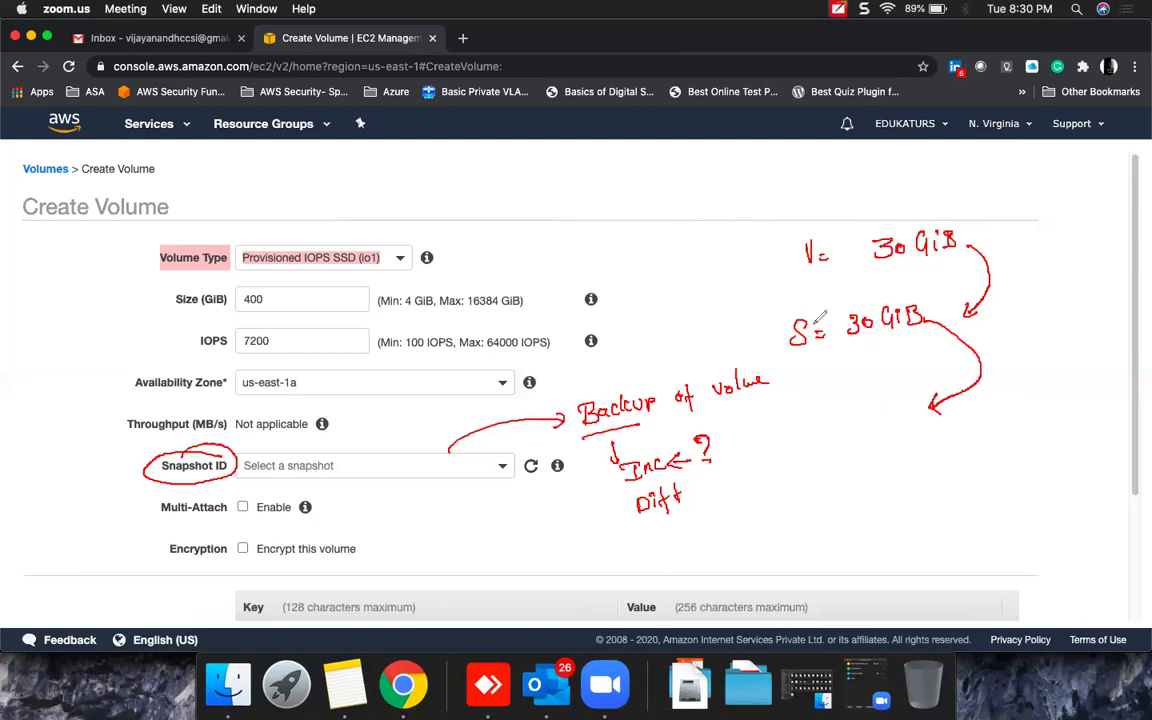
mouse_move(807, 407)
left_mouse_down()
mouse_move(819, 426)
mouse_move(831, 410)
mouse_move(852, 422)
left_mouse_up()
left_click_drag(845, 413, 862, 409)
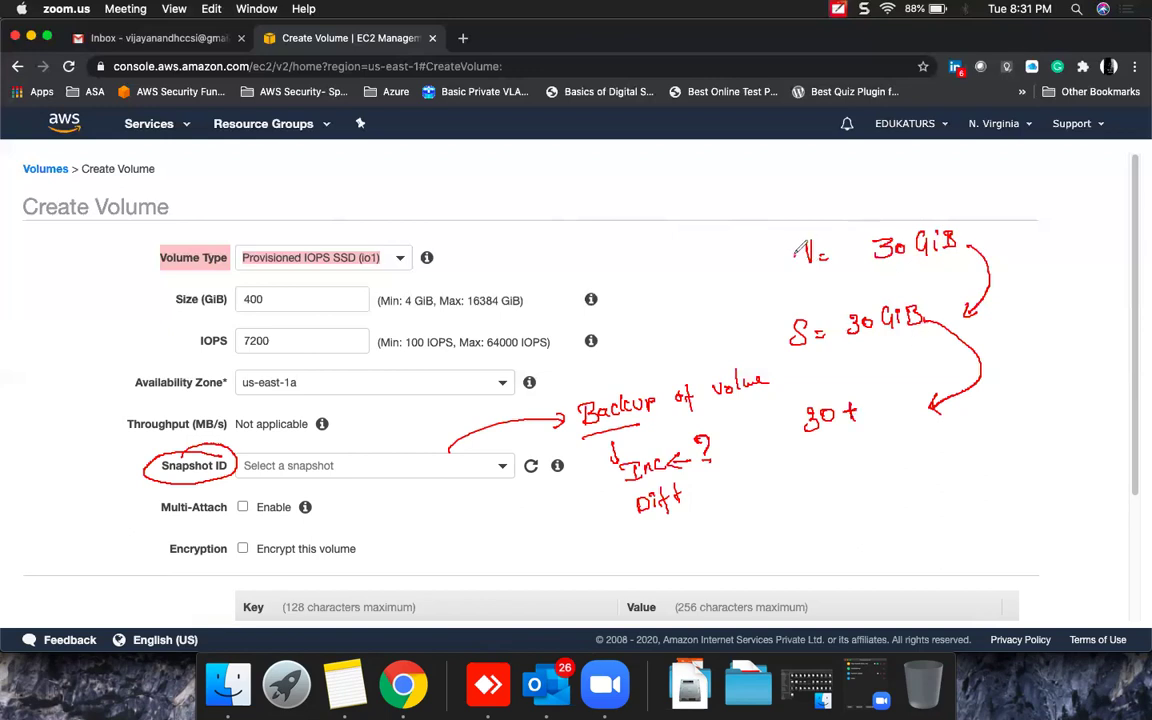
mouse_move(787, 250)
left_mouse_down()
mouse_move(755, 282)
mouse_move(773, 338)
left_mouse_up()
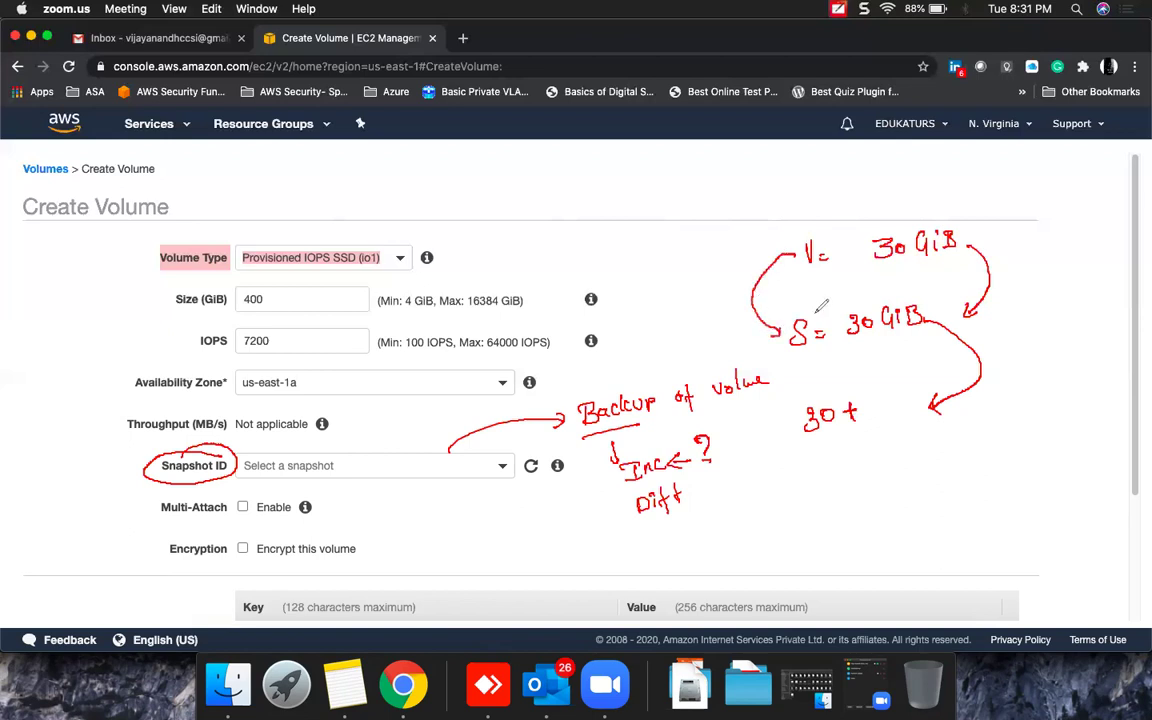
mouse_move(851, 345)
left_mouse_down()
mouse_move(882, 338)
mouse_move(838, 298)
mouse_move(878, 296)
mouse_move(880, 342)
mouse_move(860, 342)
left_mouse_up()
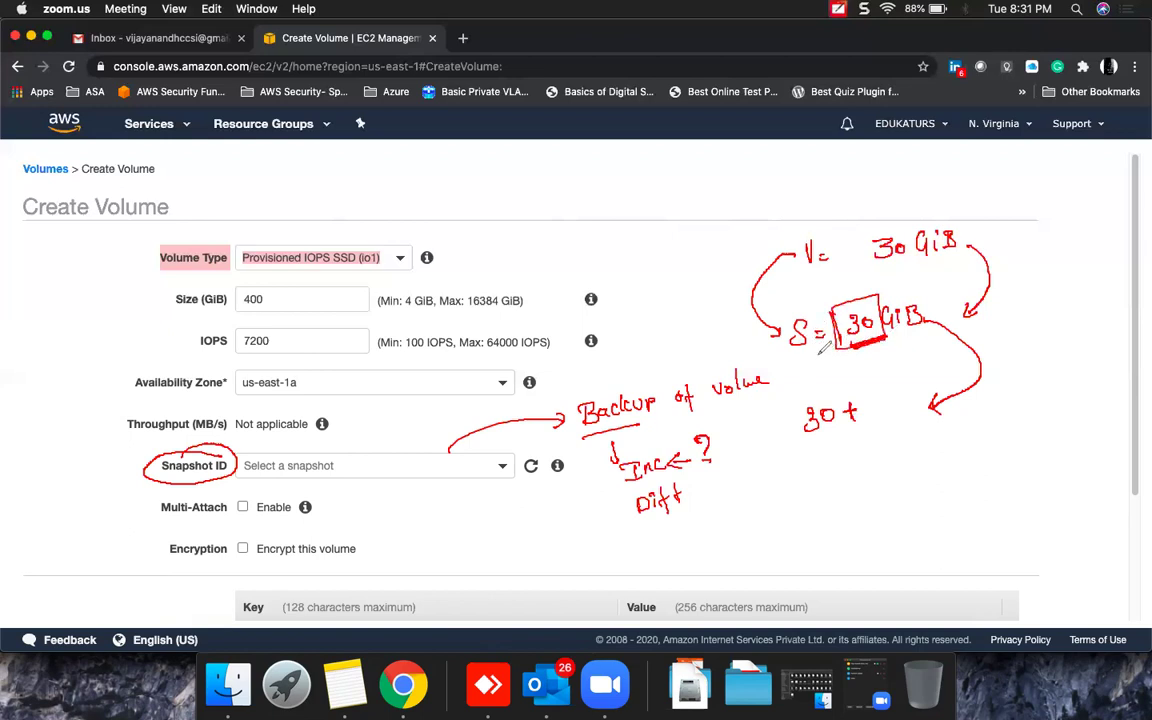
left_click_drag(809, 351, 879, 380)
Handwrite "Target volume" above the form, underline "volume", and add an arrow to a second handwritten "Volume".
mouse_move(474, 184)
left_mouse_down()
mouse_move(481, 160)
mouse_move(492, 170)
mouse_move(591, 166)
left_mouse_up()
left_click_drag(528, 185, 635, 181)
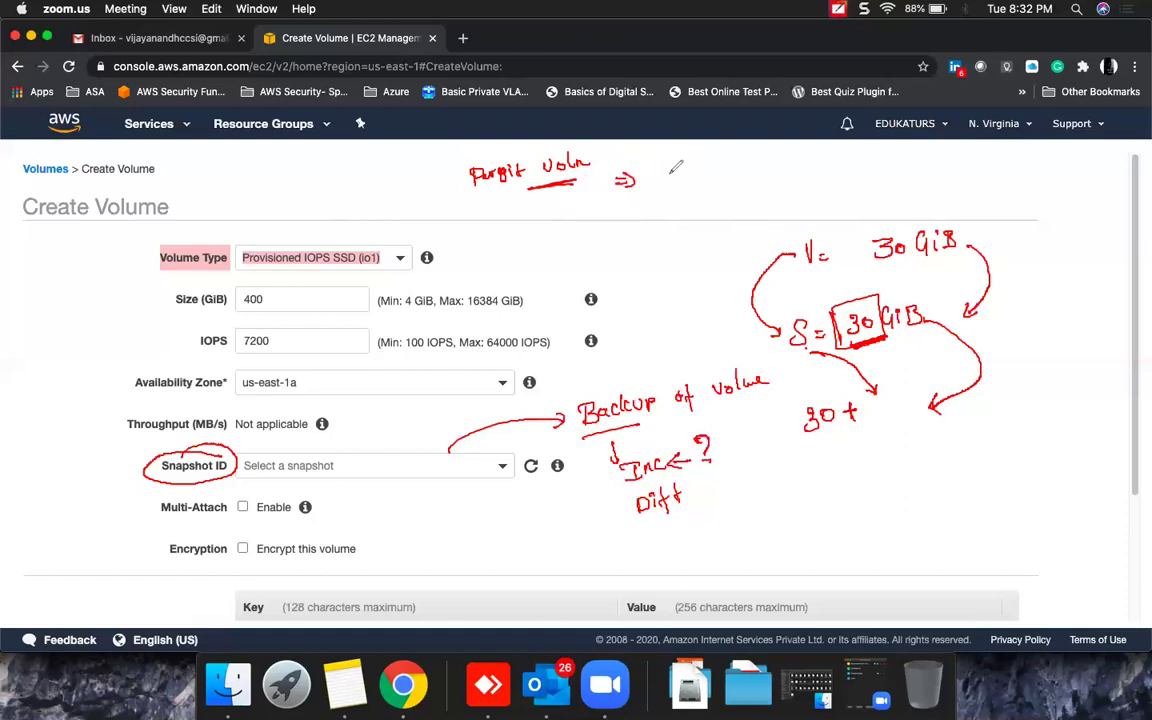
mouse_move(666, 158)
left_mouse_down()
mouse_move(718, 168)
mouse_move(729, 157)
mouse_move(722, 167)
left_mouse_up()
Draw an arrow from the Snapshot ID label to handwritten "Inc Backup" pointing up to "Volume", and circle the label again.
mouse_move(143, 467)
left_mouse_down()
mouse_move(103, 449)
mouse_move(112, 455)
left_mouse_up()
mouse_move(56, 406)
left_mouse_down()
mouse_move(66, 432)
mouse_move(158, 359)
mouse_move(158, 374)
mouse_move(104, 314)
mouse_move(147, 288)
left_mouse_up()
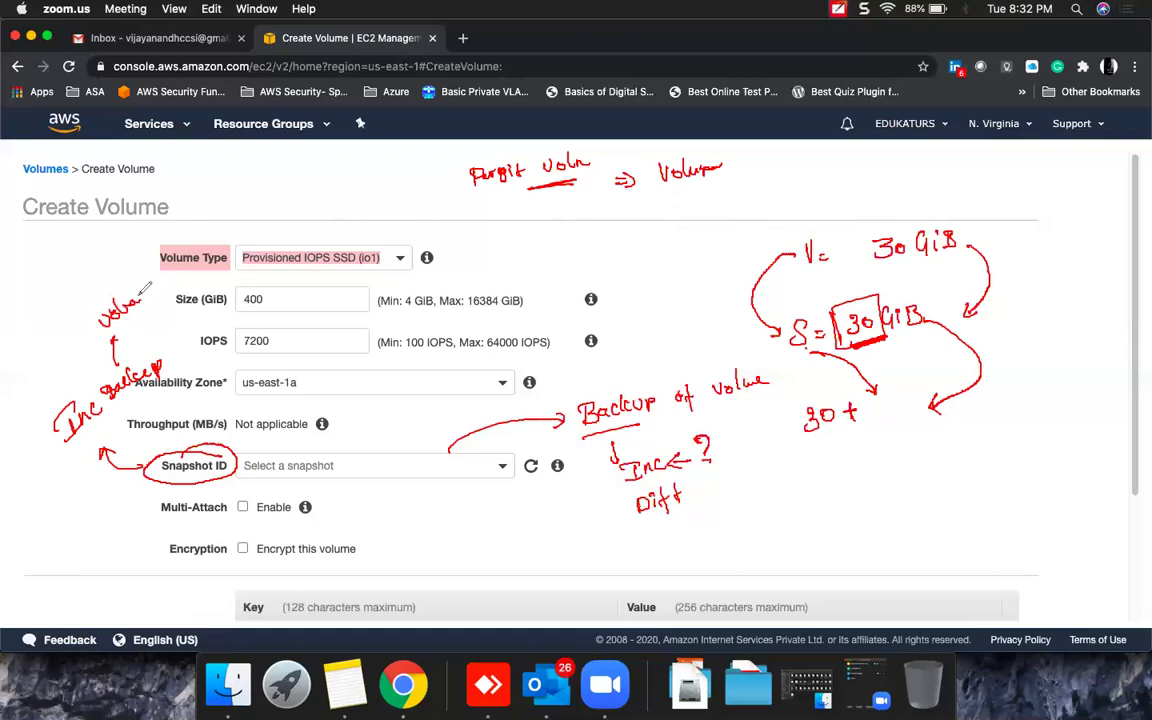
mouse_move(226, 442)
left_mouse_down()
mouse_move(172, 487)
mouse_move(236, 460)
left_mouse_up()
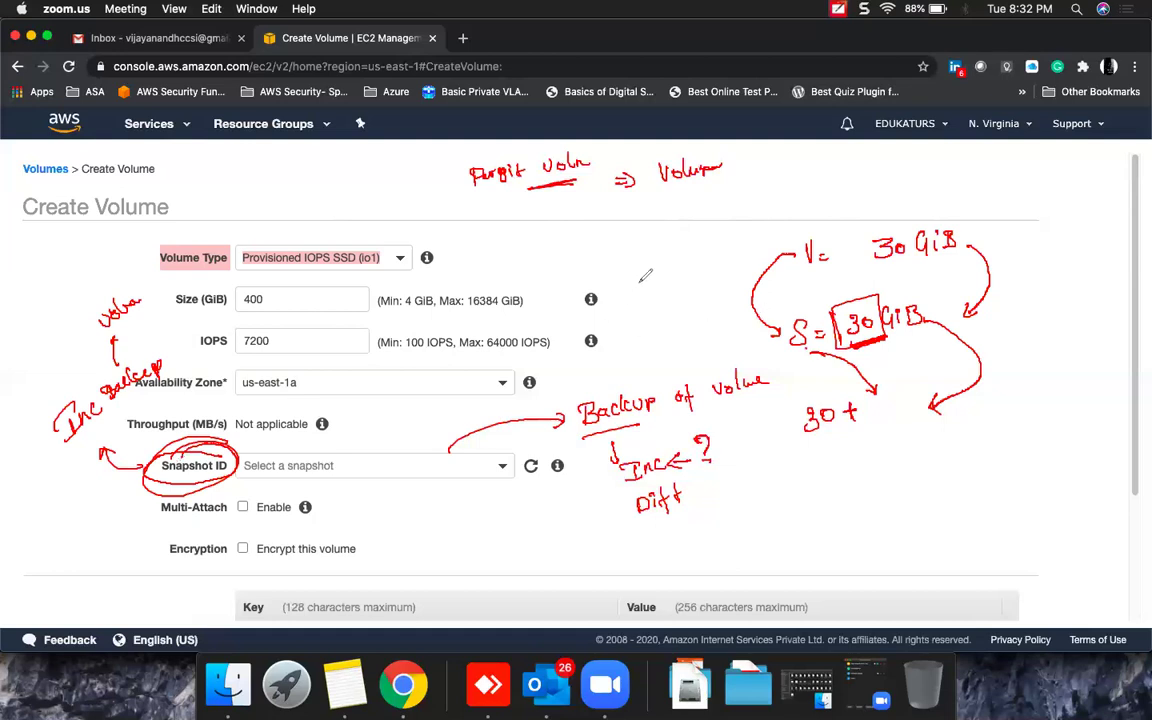
Handwrite "Int" in a box with an arrow to a circled "Ext", adding rays around "Ext" and a double arrow beside the box.
mouse_move(628, 237)
left_mouse_down()
mouse_move(645, 255)
mouse_move(664, 253)
left_mouse_up()
left_click_drag(654, 241, 674, 236)
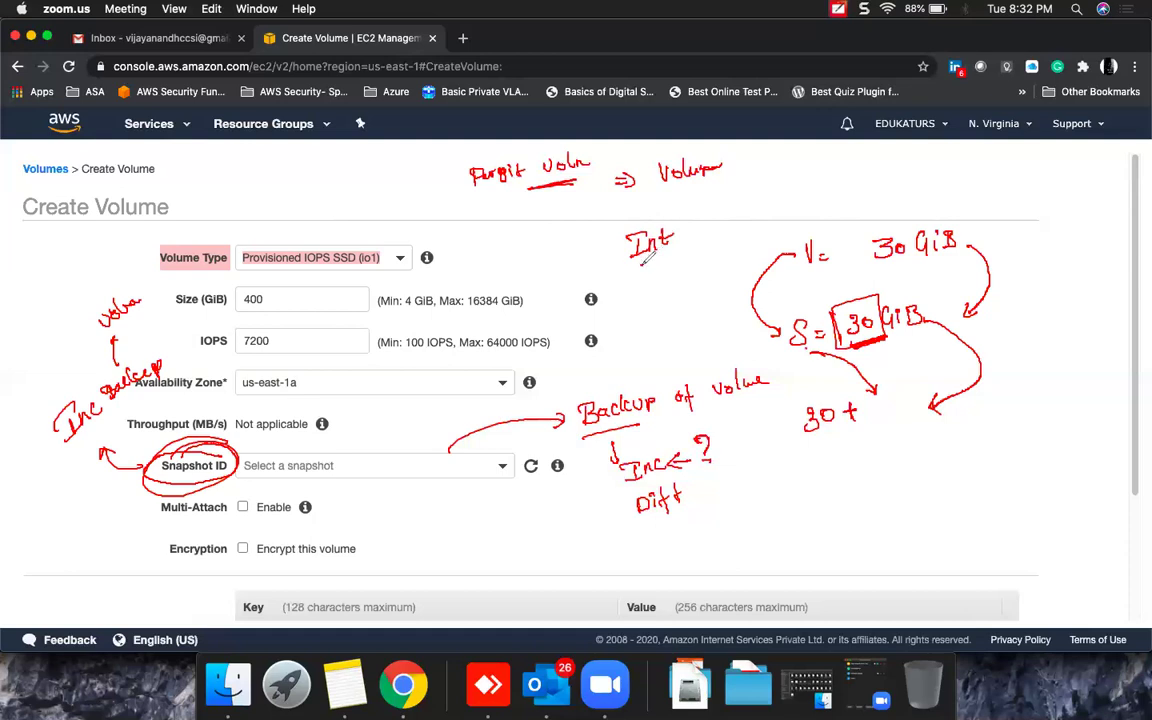
mouse_move(642, 259)
left_mouse_down()
mouse_move(628, 356)
mouse_move(656, 352)
mouse_move(670, 334)
mouse_move(610, 355)
mouse_move(672, 338)
left_mouse_up()
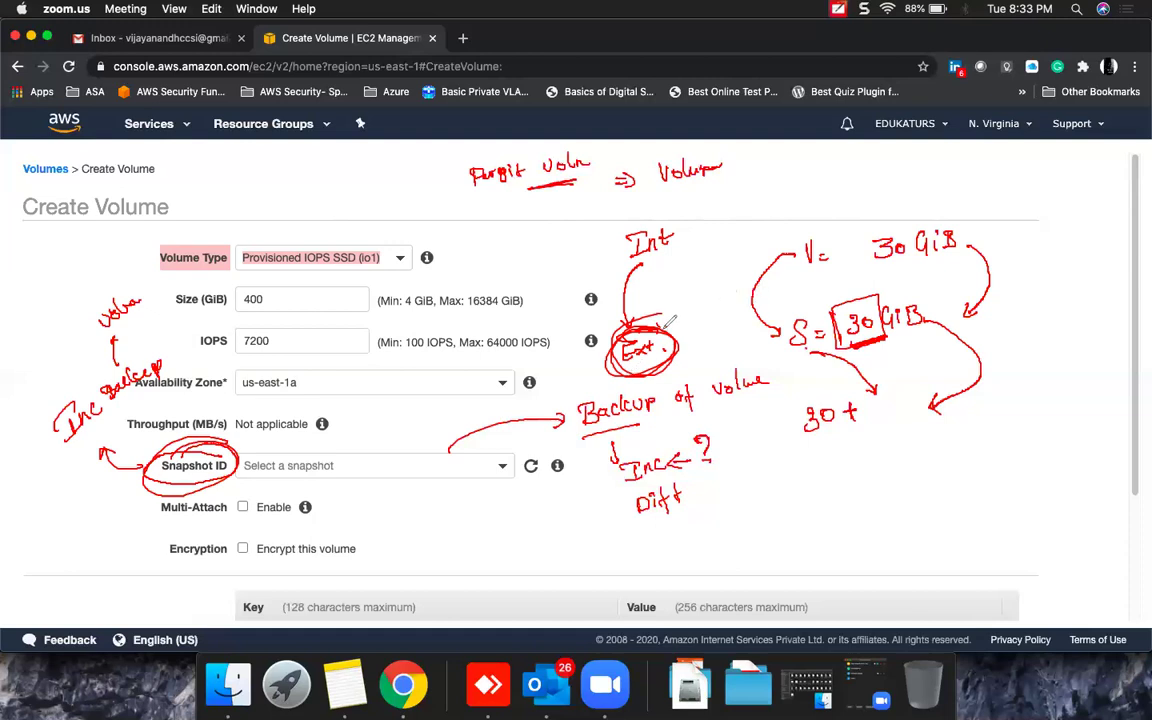
mouse_move(652, 350)
left_mouse_down()
mouse_move(702, 318)
mouse_move(705, 350)
mouse_move(647, 364)
left_mouse_up()
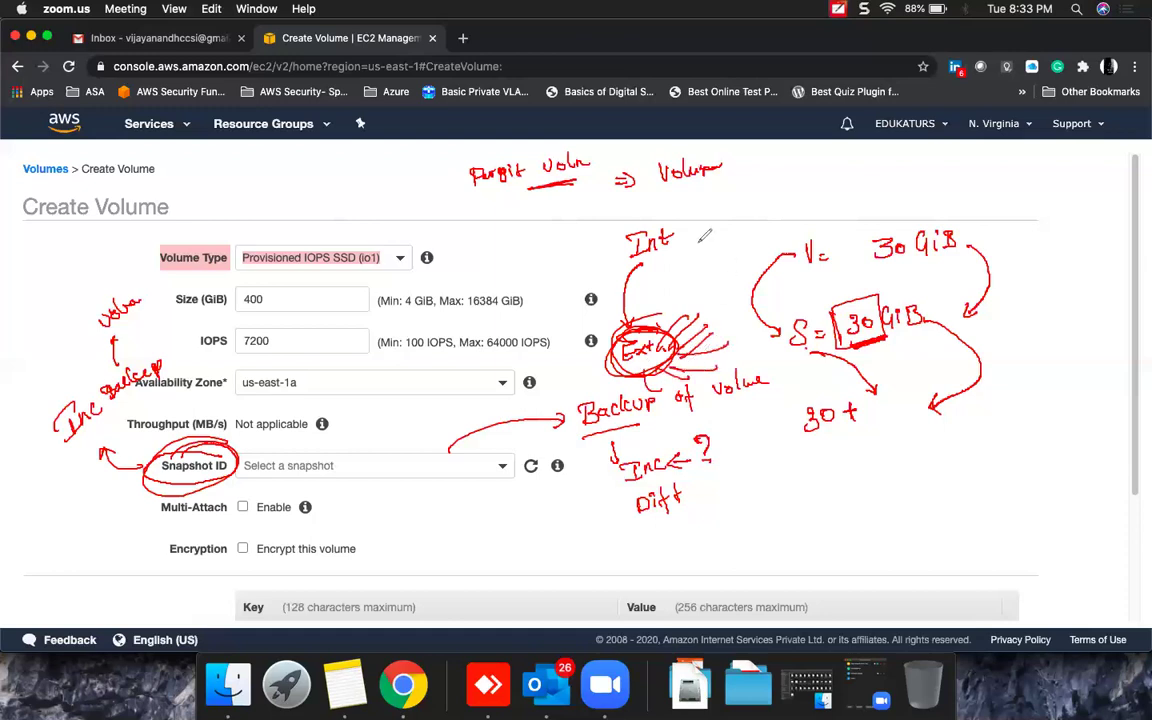
left_click_drag(603, 230, 605, 265)
left_click_drag(722, 214, 770, 202)
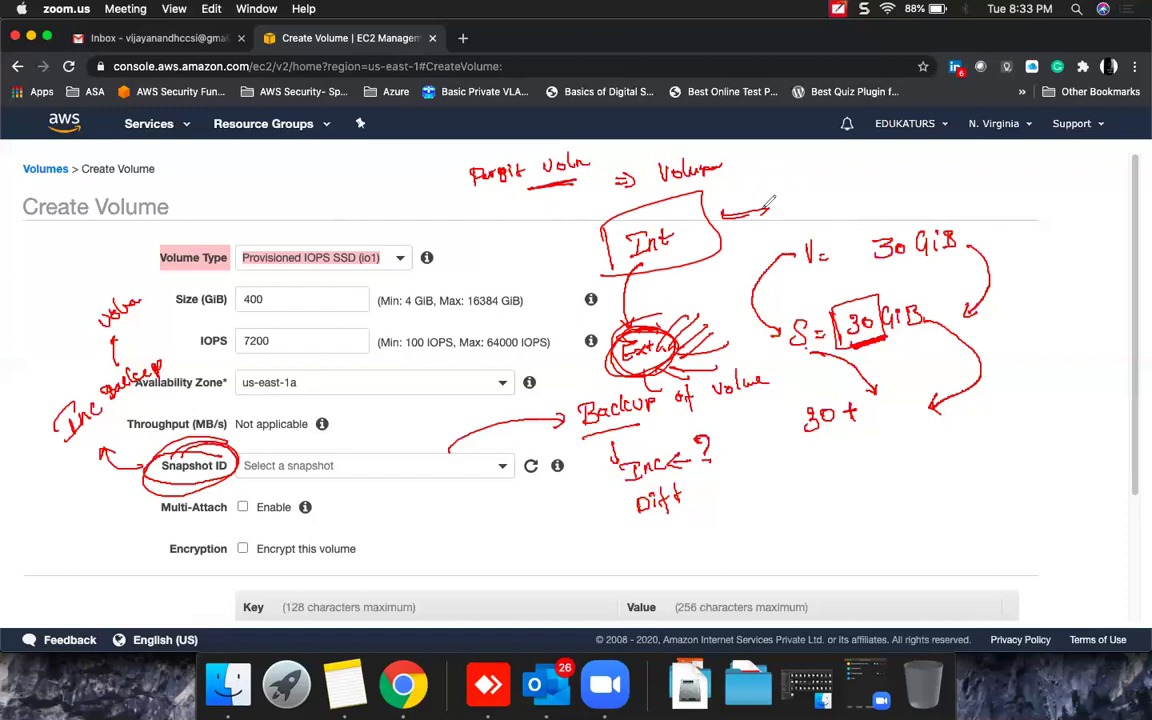
Clear all the drawings from the Create Volume form and return to the page.
left_click(997, 630)
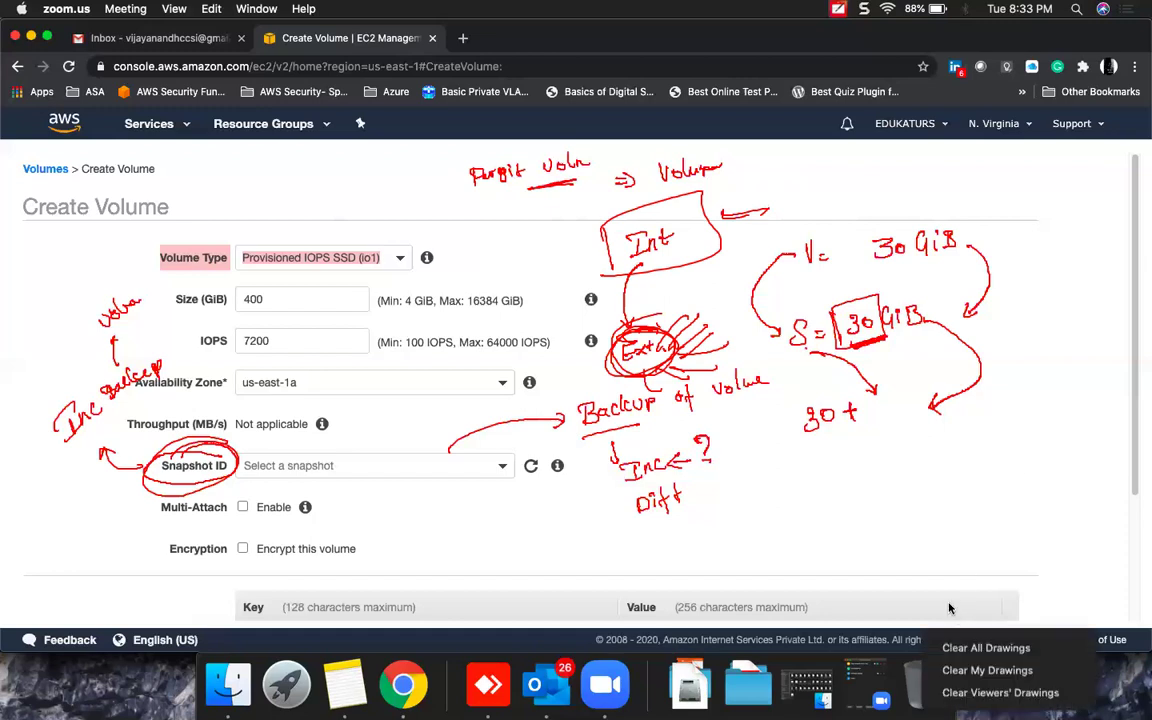
left_click(986, 648)
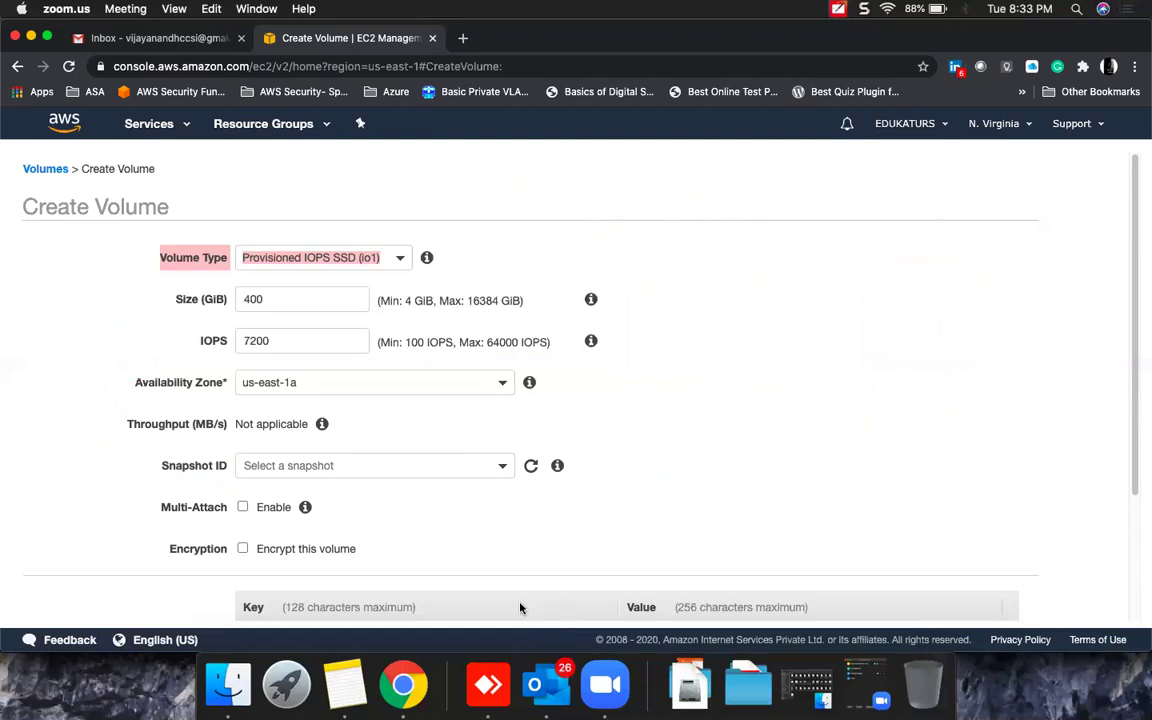
left_click(481, 231)
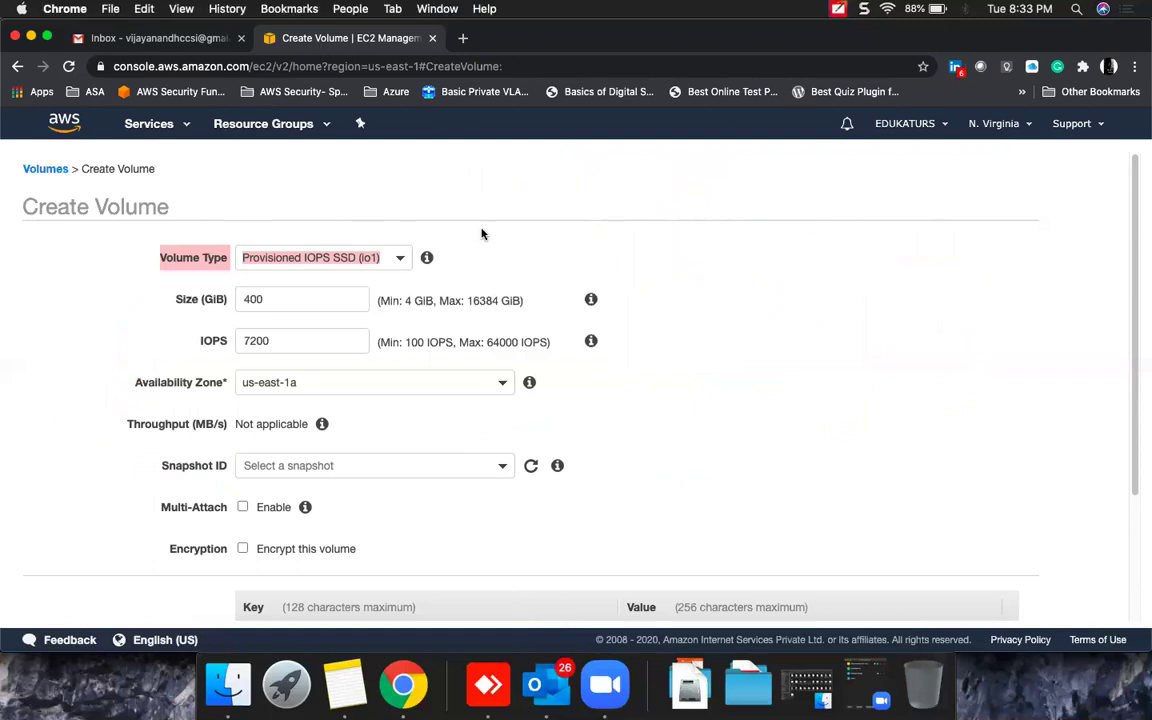
Create an 8 GiB General Purpose SSD (gp2) volume and close the confirmation to return to the volume list.
left_click(397, 260)
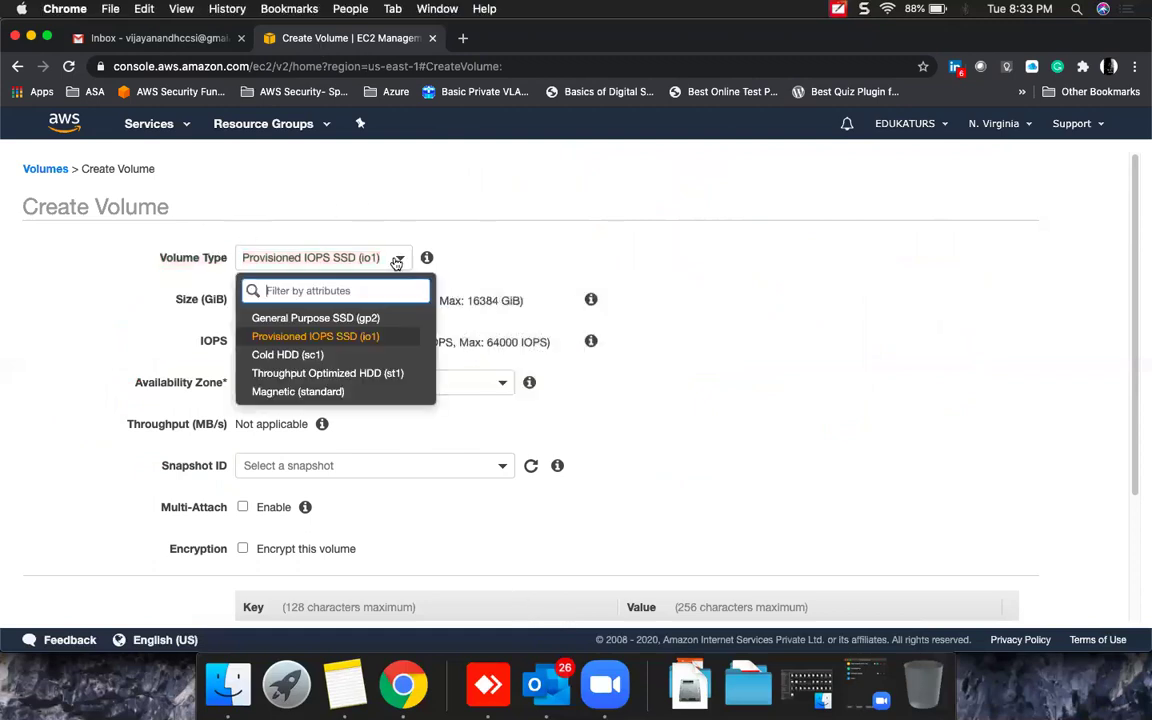
left_click(332, 319)
double_click(277, 299)
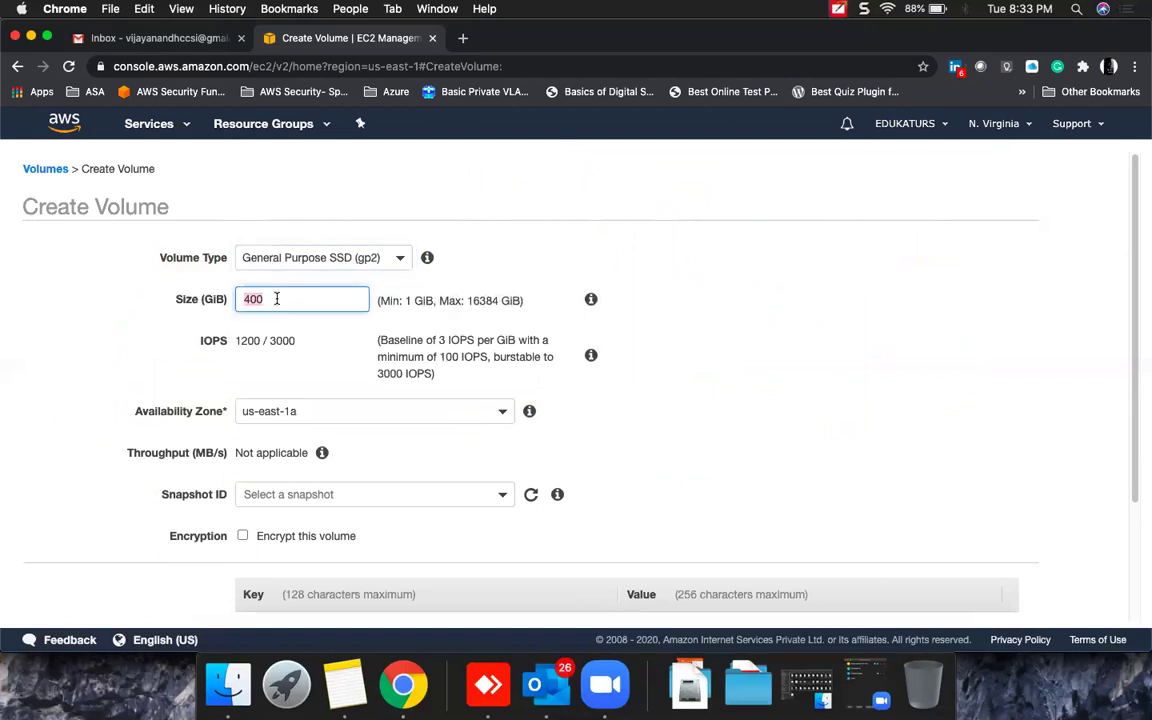
type("8")
scroll(671, 414, "down", 3)
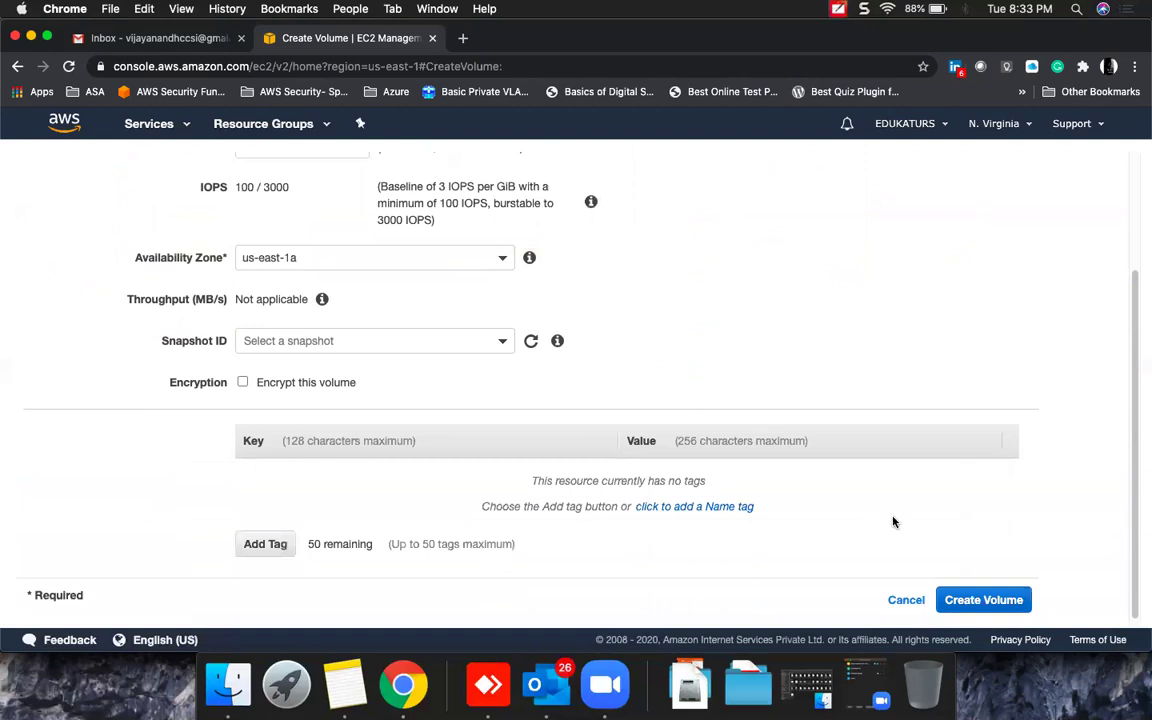
left_click(1024, 600)
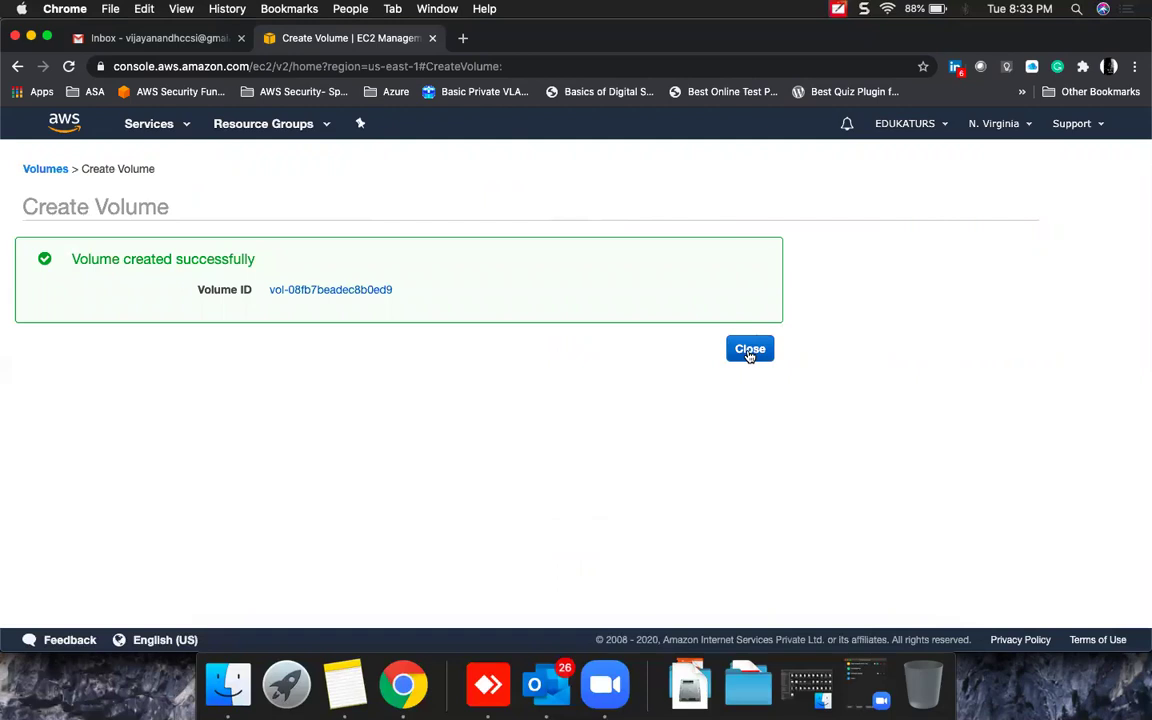
left_click(749, 349)
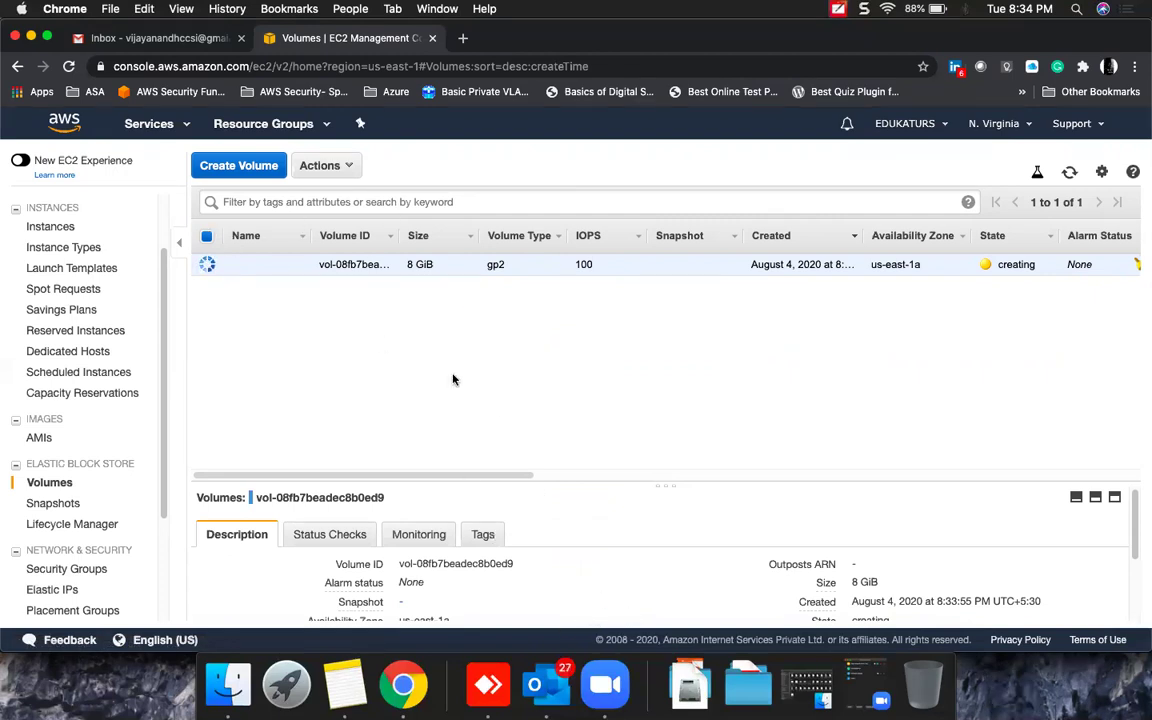
Draw four stacked rectangles over the volume list and label the top one "DC".
left_click(529, 582)
mouse_move(465, 297)
left_mouse_down()
mouse_move(460, 336)
mouse_move(632, 300)
mouse_move(508, 345)
mouse_move(456, 298)
mouse_move(481, 277)
left_mouse_up()
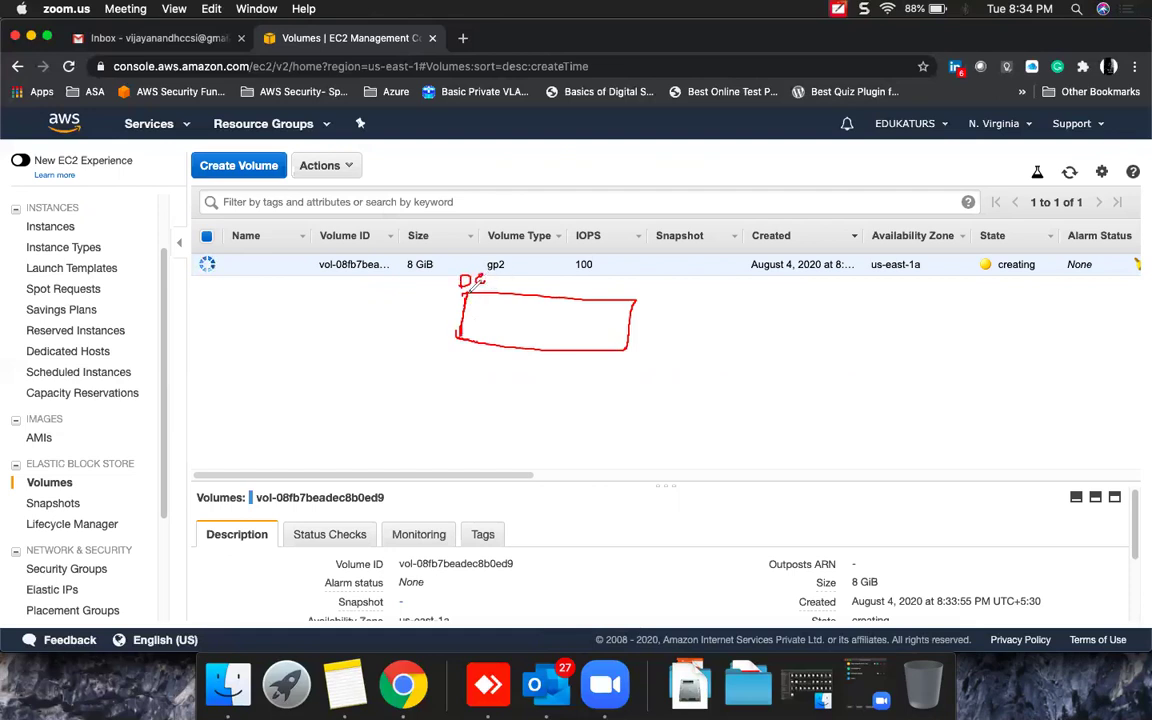
mouse_move(458, 420)
left_mouse_down()
mouse_move(460, 372)
mouse_move(645, 422)
mouse_move(458, 432)
mouse_move(455, 495)
mouse_move(633, 480)
mouse_move(452, 521)
mouse_move(447, 583)
mouse_move(625, 570)
mouse_move(446, 576)
left_mouse_up()
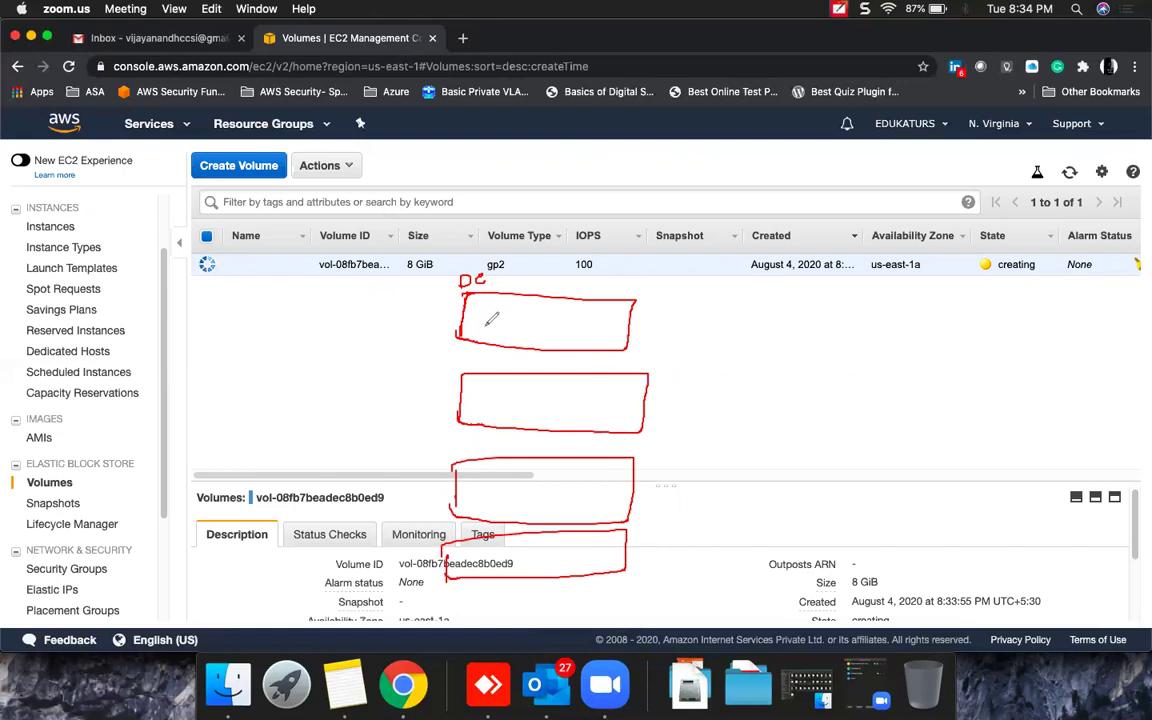
Handwrite capacities in the first three rectangles: "8GB" and "1TB" in the upper two, "16" and "1T" in the third.
mouse_move(484, 316)
left_mouse_down()
mouse_move(496, 314)
mouse_move(489, 335)
mouse_move(495, 326)
left_mouse_up()
left_click_drag(498, 316, 500, 337)
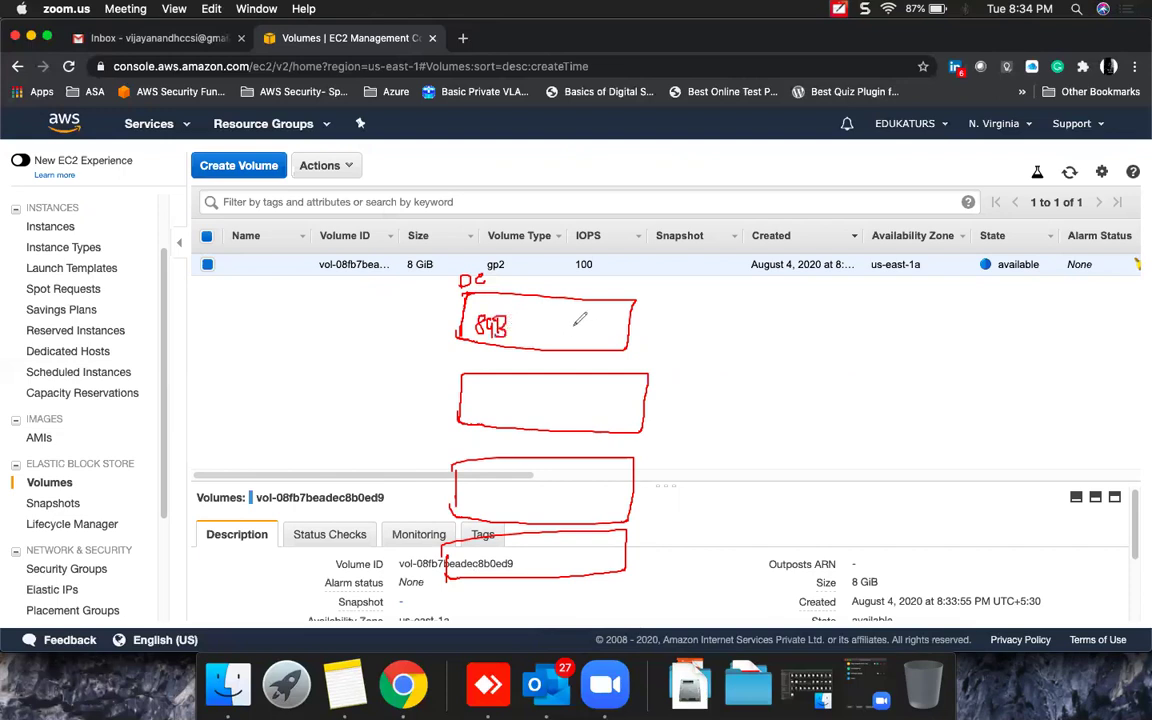
mouse_move(572, 314)
left_mouse_down()
mouse_move(572, 338)
mouse_move(589, 334)
left_mouse_up()
left_click_drag(480, 398, 508, 412)
mouse_move(598, 400)
left_mouse_down()
mouse_move(598, 418)
mouse_move(630, 404)
left_mouse_up()
mouse_move(478, 487)
left_mouse_down()
mouse_move(477, 508)
mouse_move(485, 503)
left_mouse_up()
mouse_move(584, 490)
left_mouse_down()
mouse_move(584, 507)
mouse_move(601, 494)
mouse_move(590, 506)
left_mouse_up()
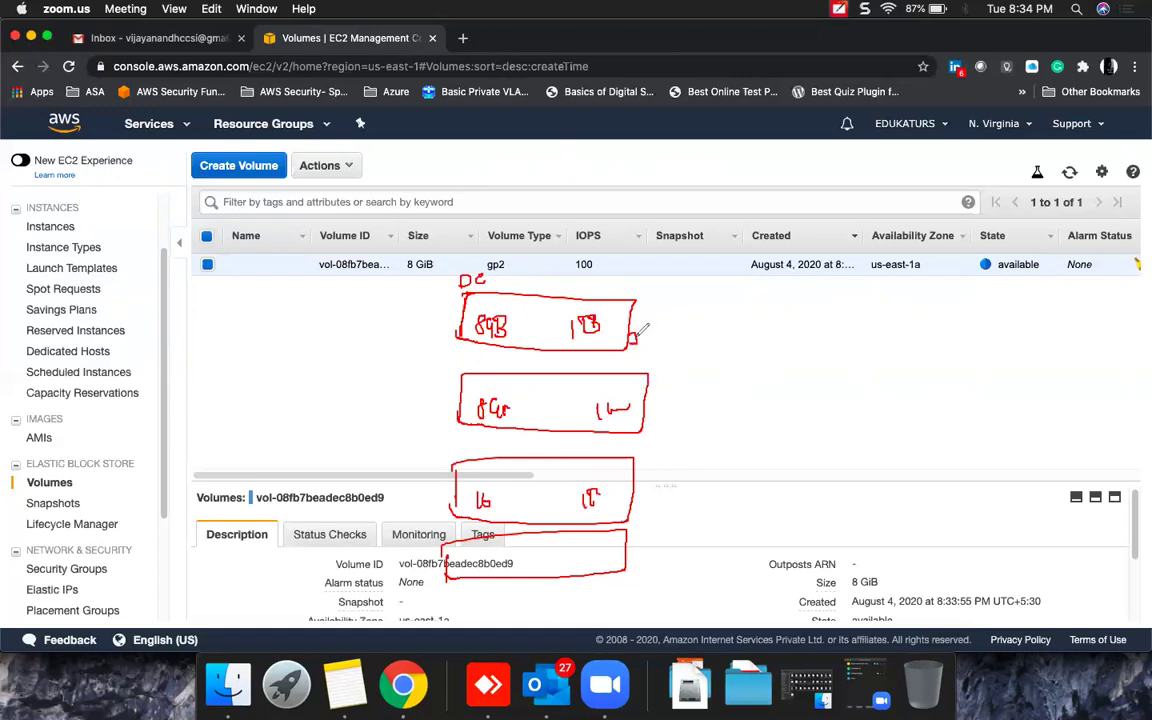
Chain the four rectangles together with curved lines and handwrite "Data sharing" with an arrow beside the first one.
mouse_move(632, 340)
left_mouse_down()
mouse_move(680, 372)
mouse_move(656, 405)
mouse_move(660, 448)
mouse_move(643, 492)
mouse_move(652, 535)
mouse_move(628, 568)
left_mouse_up()
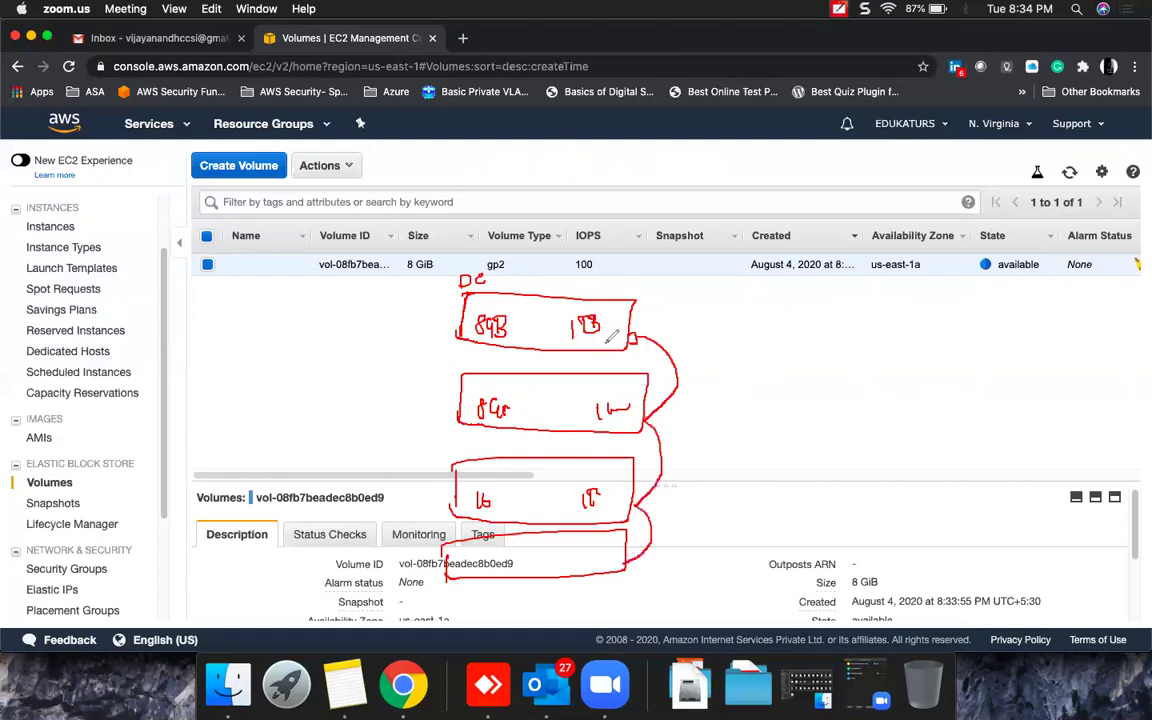
mouse_move(652, 305)
left_mouse_down()
mouse_move(752, 280)
mouse_move(758, 304)
left_mouse_up()
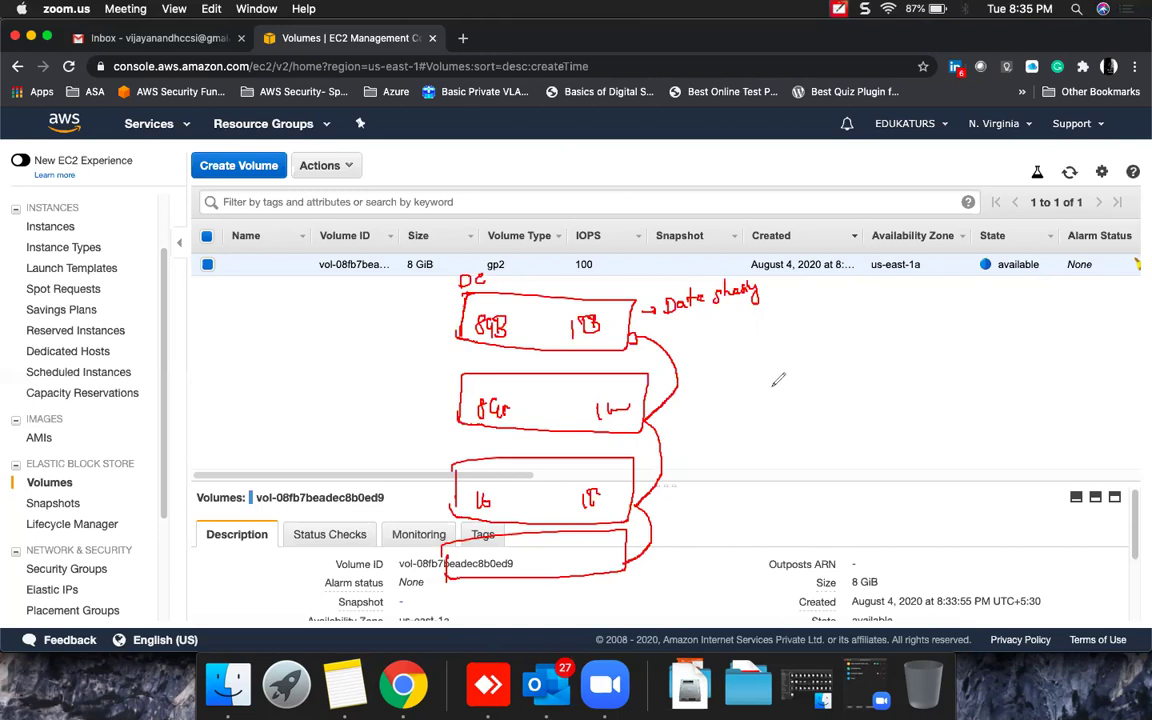
Draw a separate box labelled "LVM/RAID" and connect all four rectangles to it with lines, marking the first line "SATA".
mouse_move(762, 375)
left_mouse_down()
mouse_move(755, 410)
mouse_move(805, 358)
mouse_move(790, 417)
mouse_move(760, 375)
left_mouse_up()
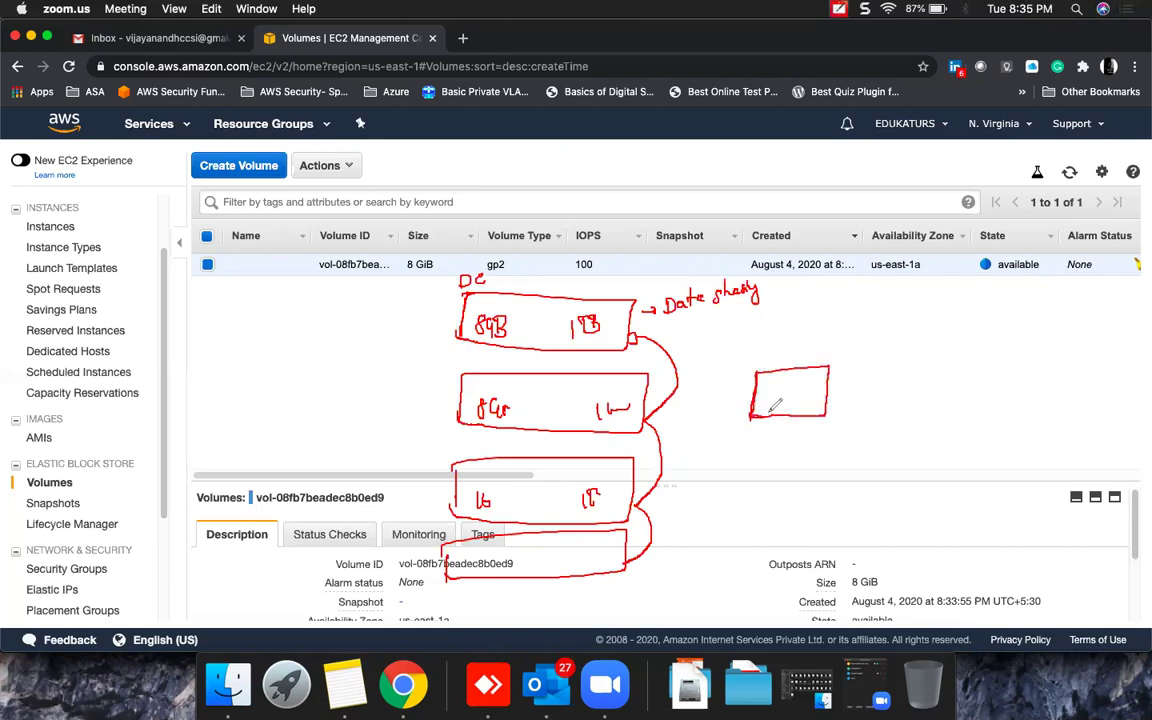
mouse_move(768, 343)
left_mouse_down()
mouse_move(778, 362)
mouse_move(842, 329)
mouse_move(858, 342)
left_mouse_up()
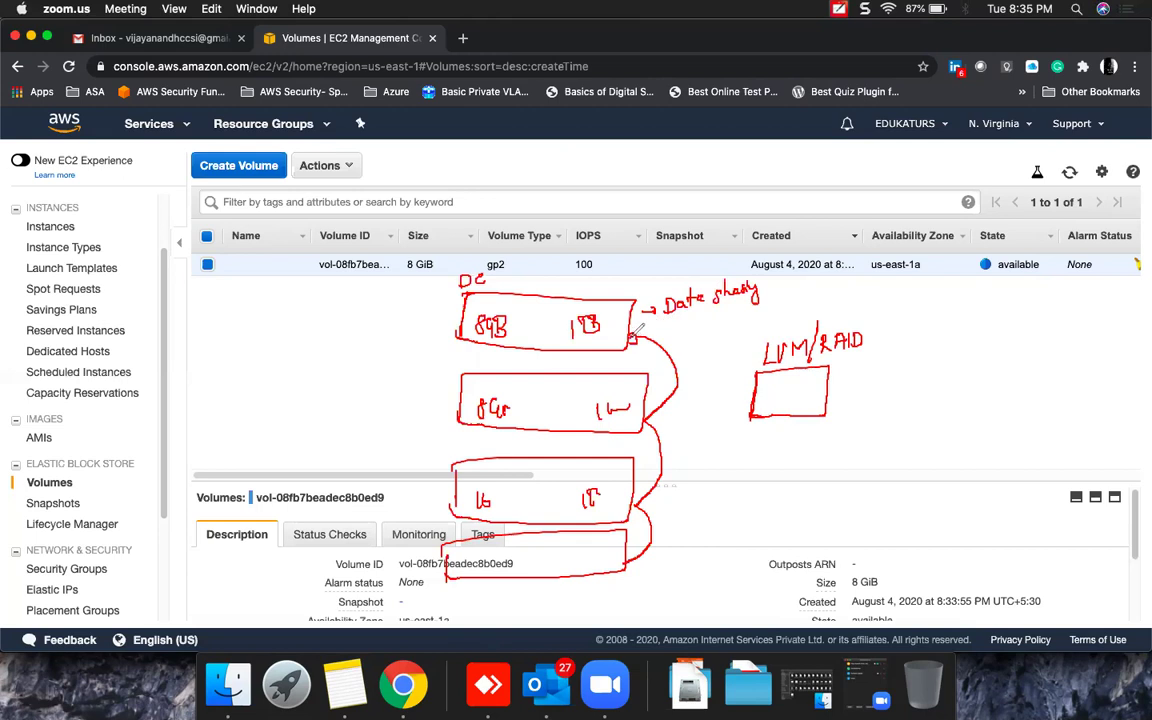
left_click_drag(633, 337, 749, 386)
left_click_drag(713, 343, 733, 348)
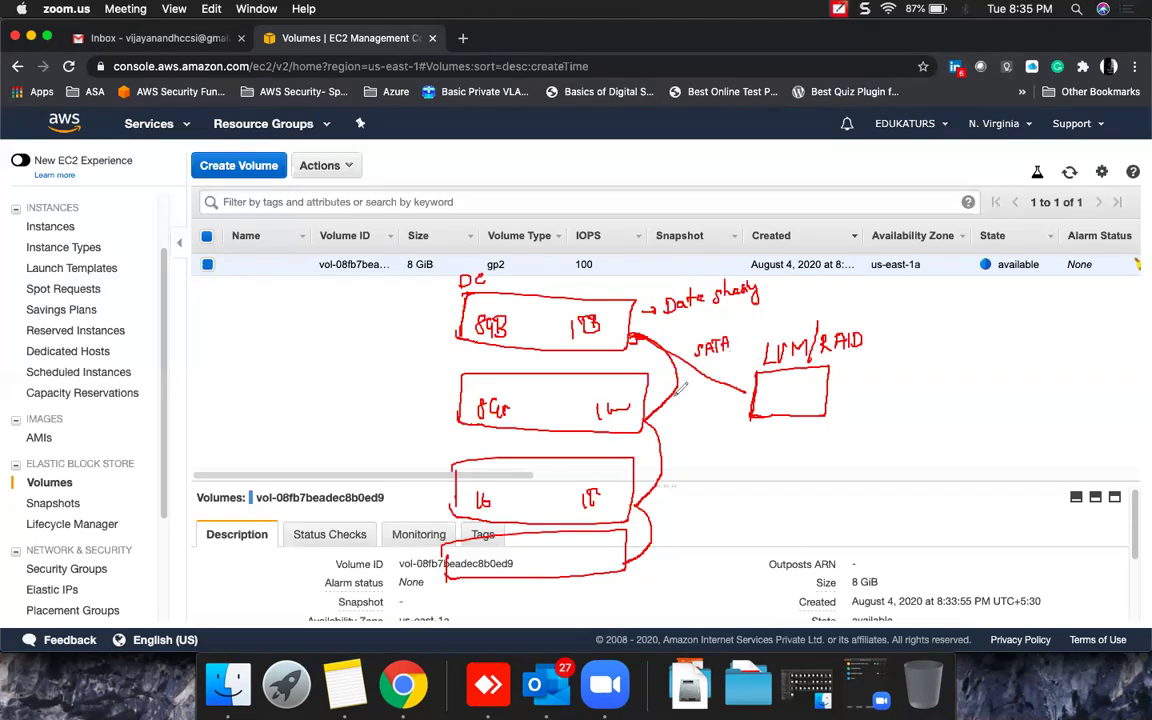
left_click_drag(650, 400, 755, 391)
left_click_drag(645, 483, 752, 405)
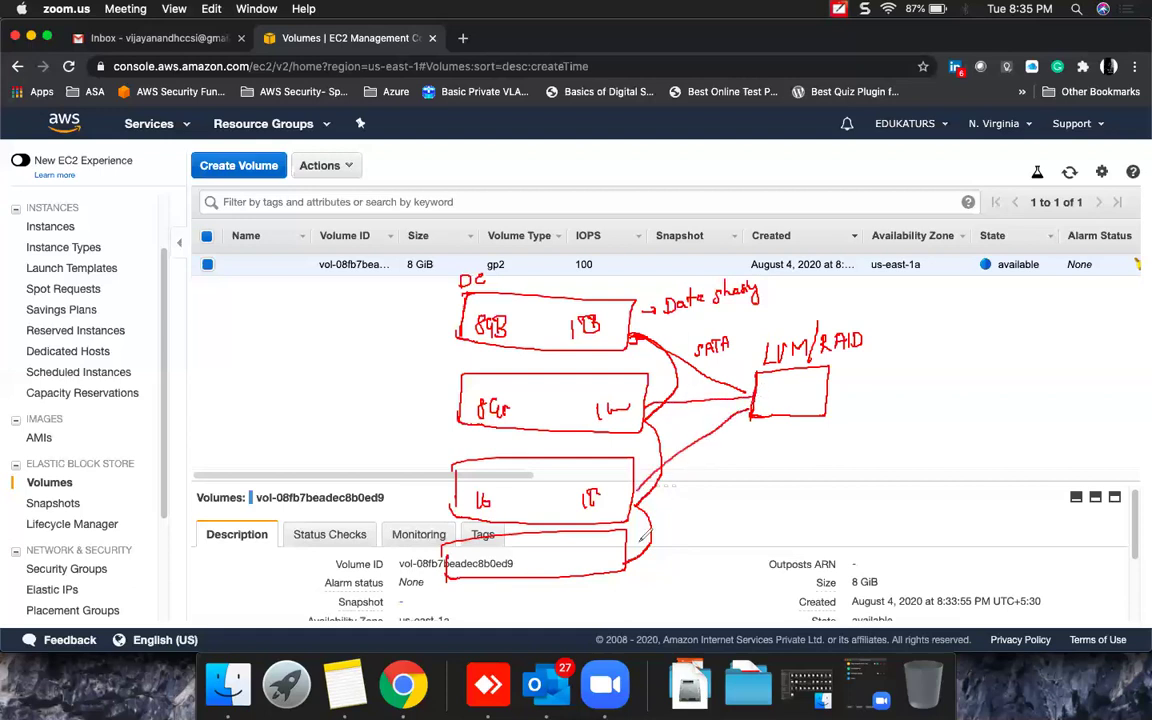
mouse_move(639, 538)
left_mouse_down()
mouse_move(690, 470)
mouse_move(764, 408)
left_mouse_up()
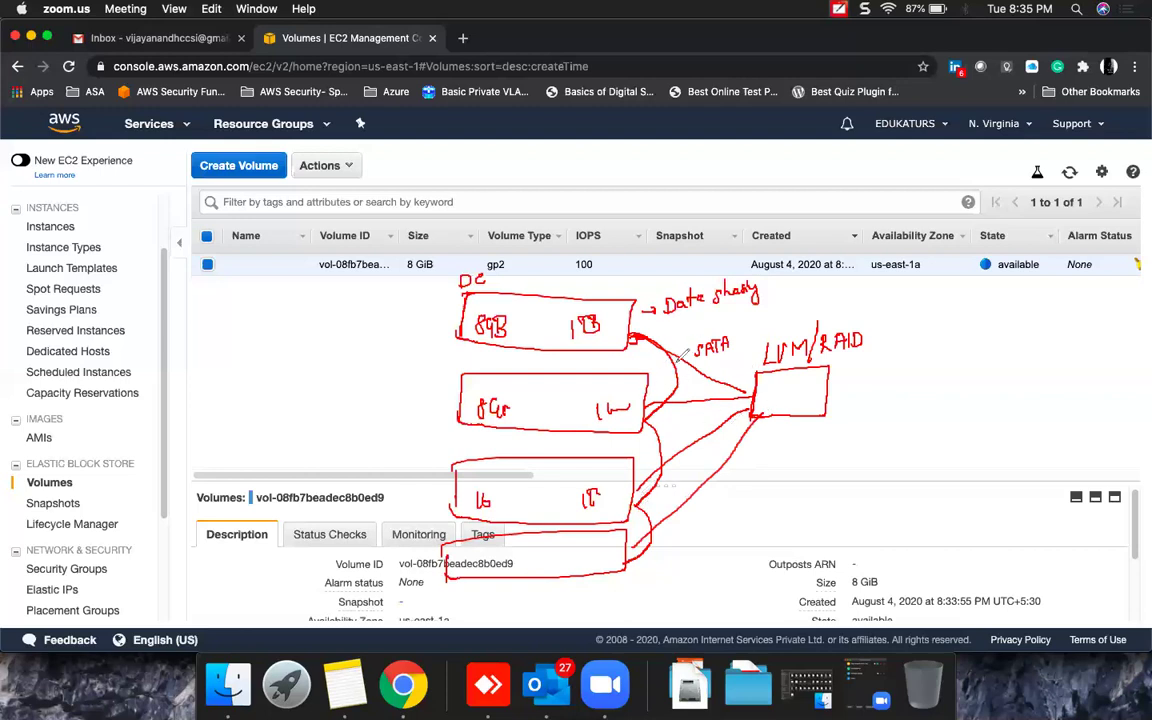
Circle "LVM/RAID", dot the box below it, strike out "Data sharing", and handwrite "Resources" beside the diagram.
mouse_move(790, 312)
left_mouse_down()
mouse_move(728, 352)
mouse_move(872, 325)
mouse_move(800, 312)
left_mouse_up()
left_click(789, 389)
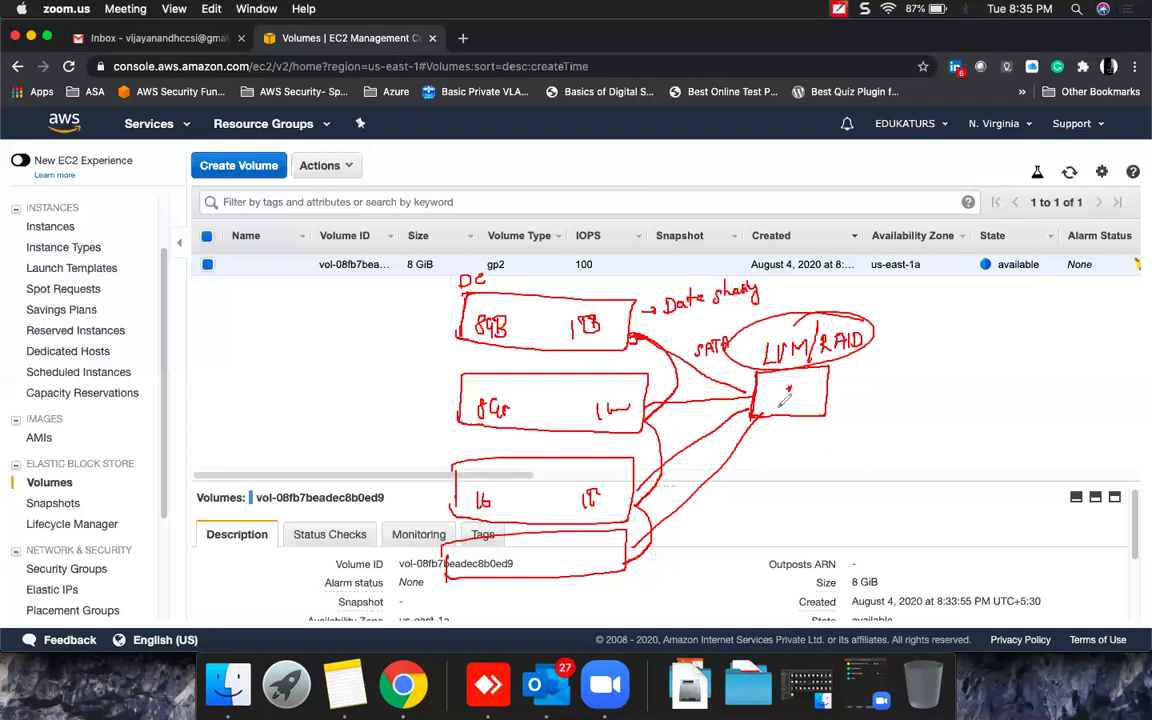
mouse_move(690, 292)
left_mouse_down()
mouse_move(758, 290)
mouse_move(645, 304)
left_mouse_up()
mouse_move(901, 366)
left_mouse_down()
mouse_move(897, 380)
mouse_move(992, 358)
left_mouse_up()
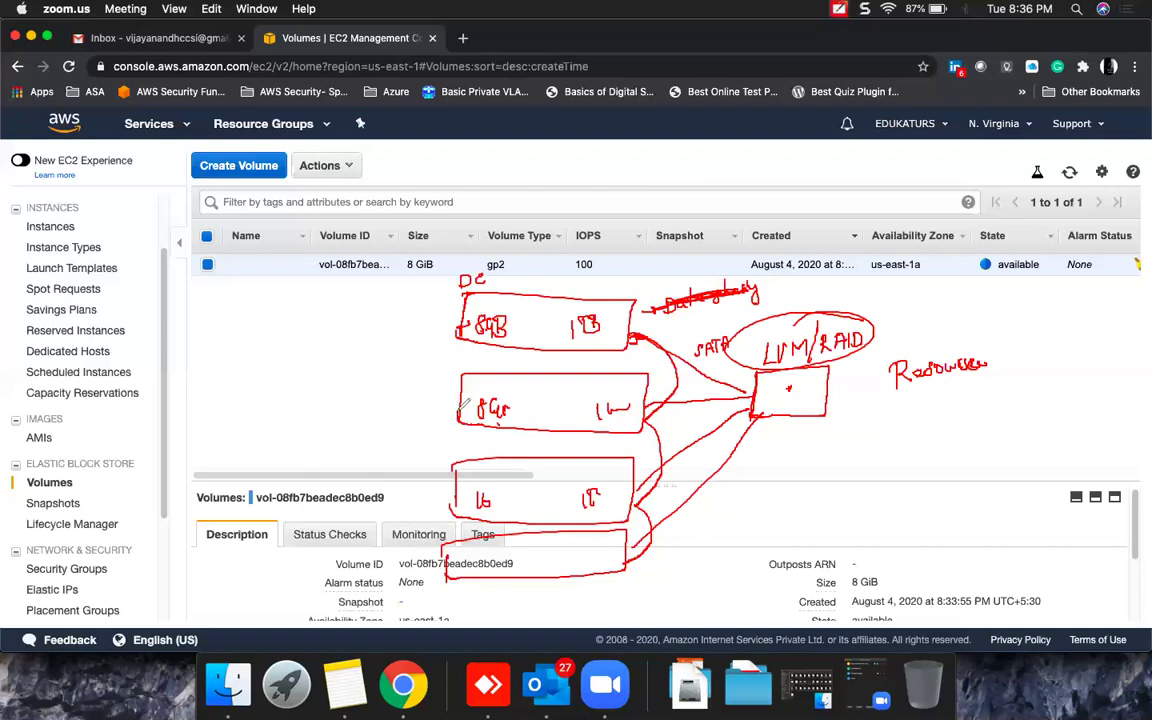
Handwrite "32GB" beside the second rectangle, add an arrow to the first, and outline all four rectangles as one group.
mouse_move(386, 418)
left_mouse_down()
mouse_move(433, 385)
mouse_move(418, 408)
left_mouse_up()
mouse_move(432, 272)
left_mouse_down()
mouse_move(416, 322)
mouse_move(452, 310)
left_mouse_up()
left_click_drag(444, 394, 410, 402)
mouse_move(412, 310)
left_mouse_down()
mouse_move(445, 568)
mouse_move(685, 525)
mouse_move(675, 262)
mouse_move(450, 268)
left_mouse_up()
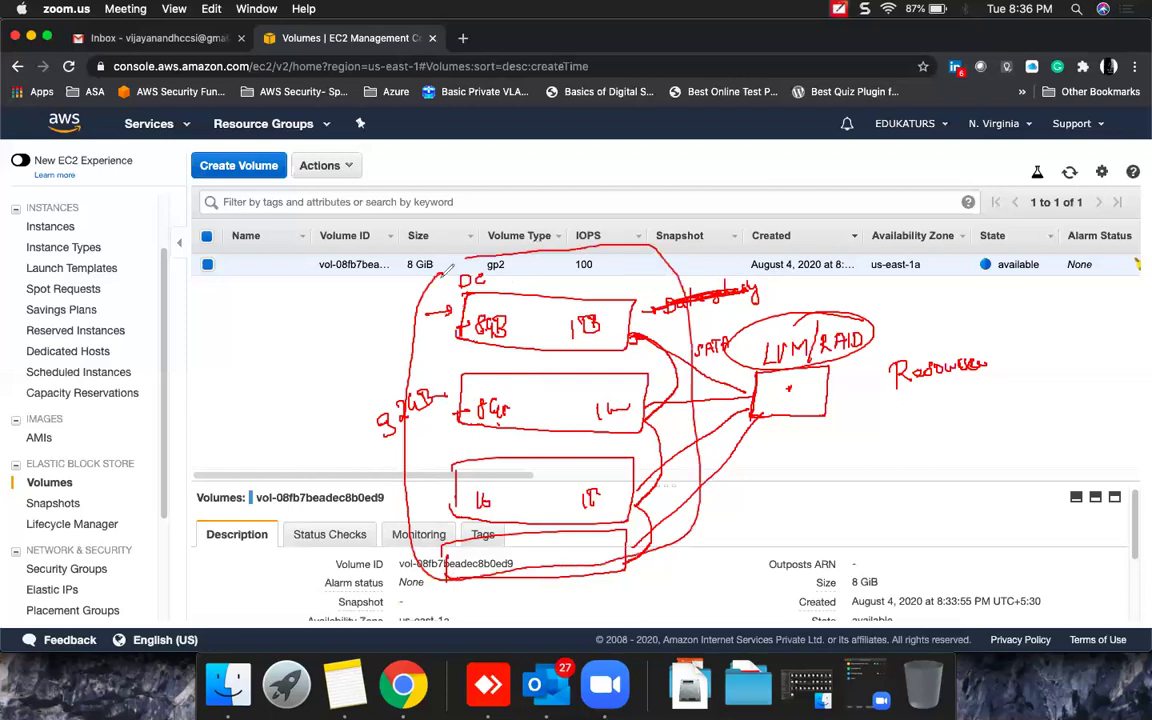
Handwrite a short note above the grouped rectangles and, beside the group, two "MB" labels with "2HDD" underneath and an arrow above each.
mouse_move(515, 196)
left_mouse_down()
mouse_move(515, 226)
mouse_move(555, 195)
mouse_move(535, 210)
left_mouse_up()
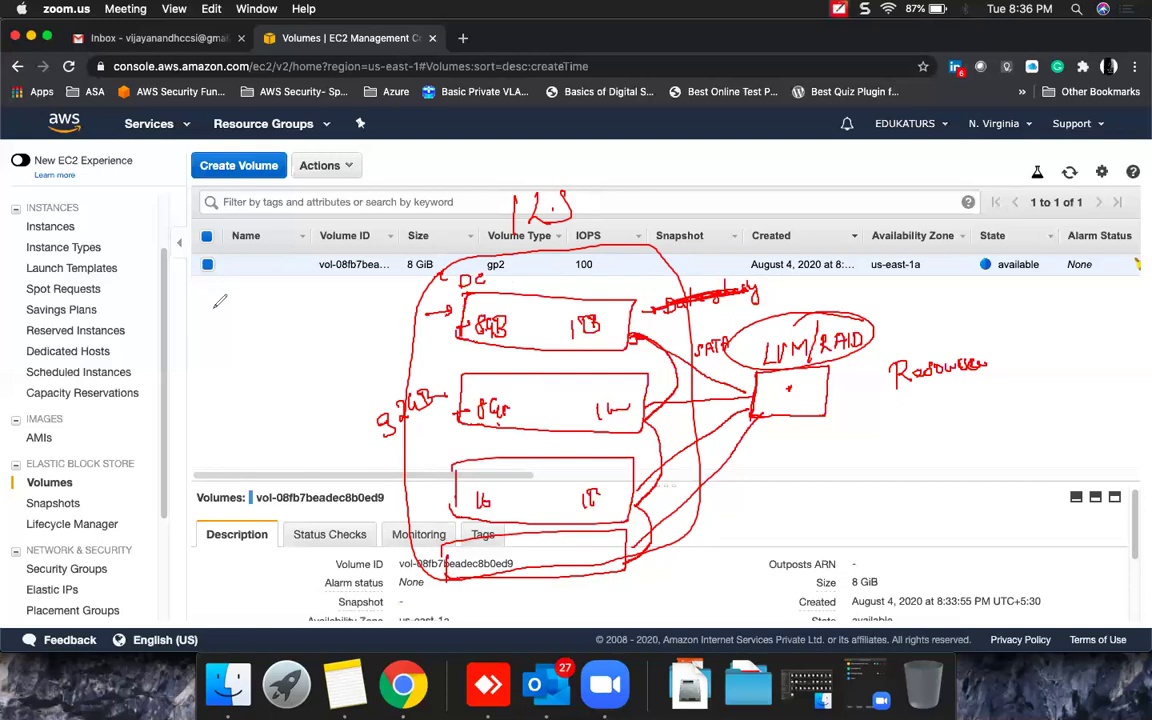
mouse_move(209, 310)
left_mouse_down()
mouse_move(214, 292)
mouse_move(230, 310)
mouse_move(244, 289)
mouse_move(233, 310)
left_mouse_up()
mouse_move(310, 296)
left_mouse_down()
mouse_move(318, 288)
mouse_move(330, 300)
left_mouse_up()
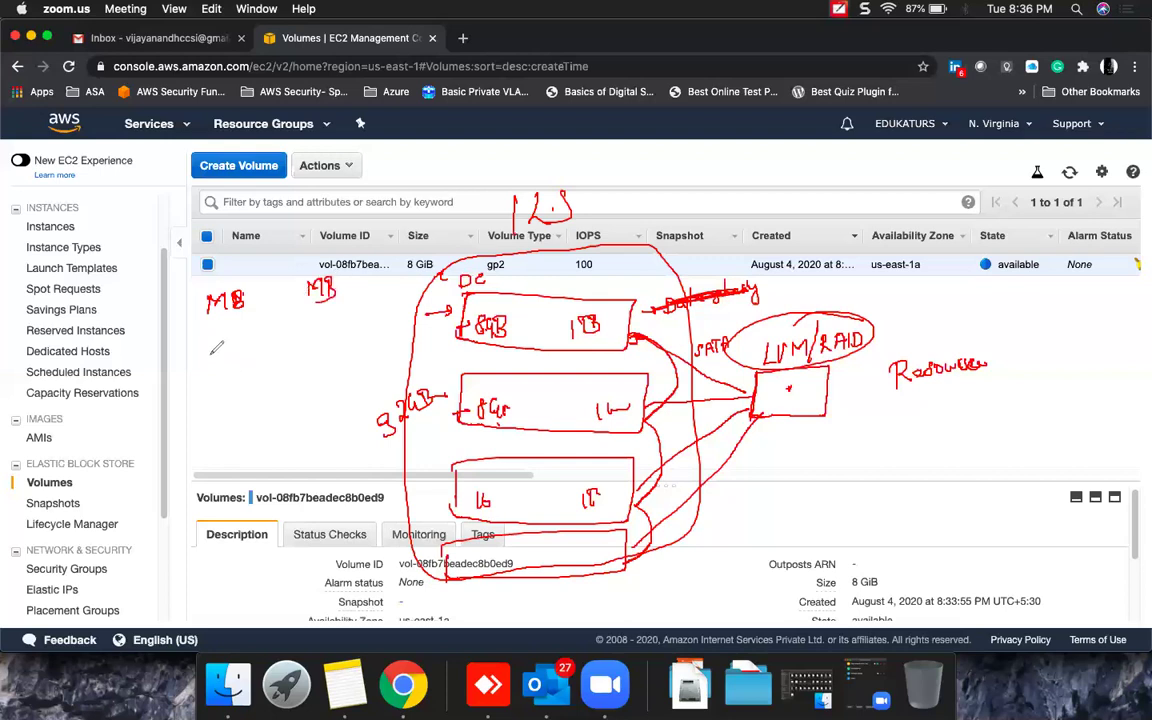
mouse_move(218, 345)
left_mouse_down()
mouse_move(209, 355)
mouse_move(249, 338)
left_mouse_up()
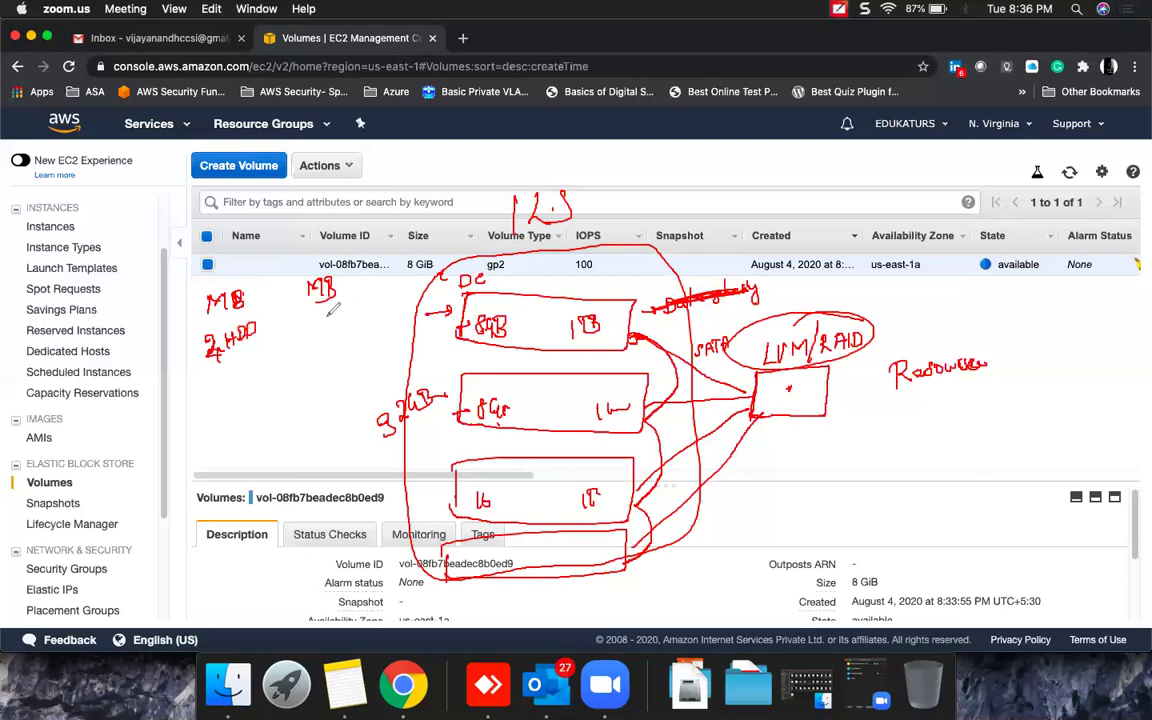
mouse_move(326, 320)
left_mouse_down()
mouse_move(364, 308)
mouse_move(367, 318)
left_mouse_up()
mouse_move(216, 226)
left_mouse_down()
mouse_move(216, 262)
mouse_move(230, 265)
left_mouse_up()
left_click_drag(296, 216, 300, 256)
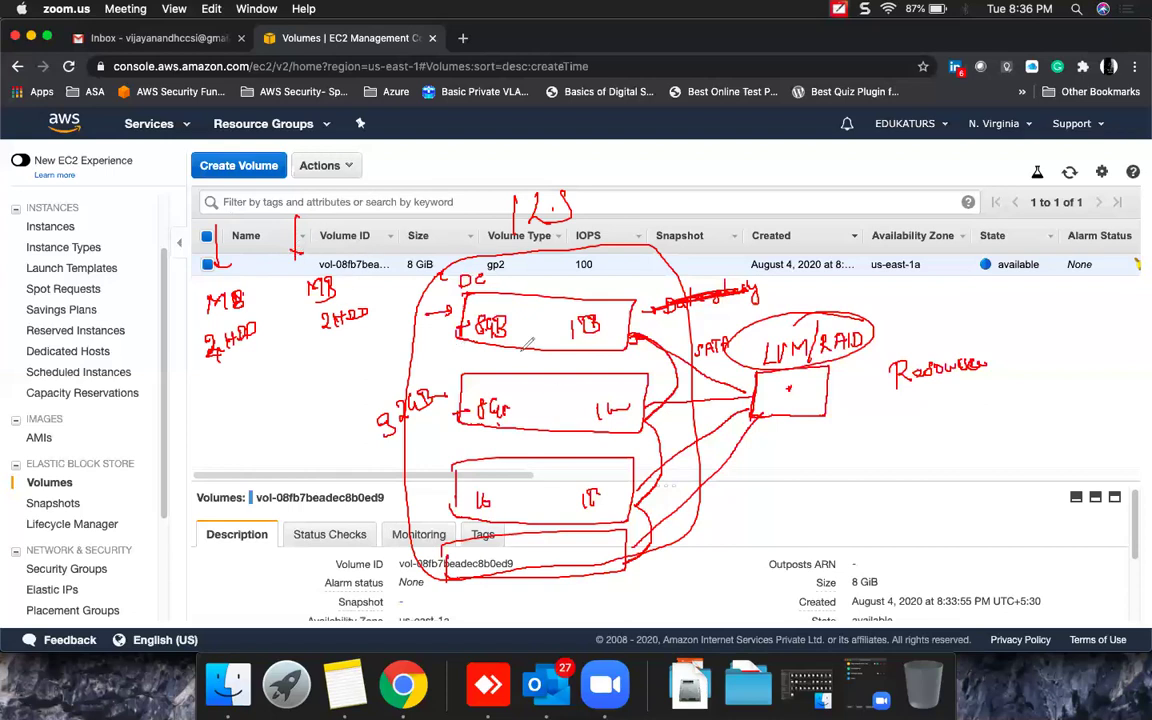
Handwrite another "MB" with a circled 4 beneath it under the first two labels, and draw a box around it.
mouse_move(260, 400)
left_mouse_down()
mouse_move(268, 378)
mouse_move(292, 395)
mouse_move(305, 385)
left_mouse_up()
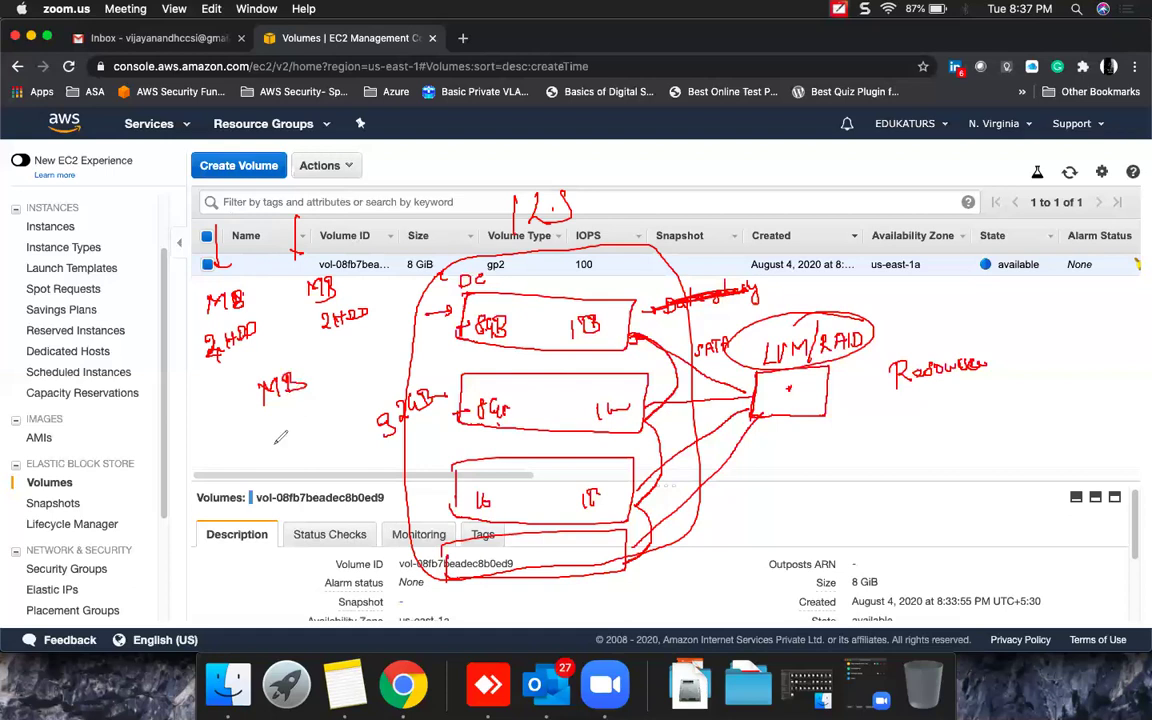
mouse_move(262, 425)
left_mouse_down()
mouse_move(272, 456)
mouse_move(258, 463)
mouse_move(290, 420)
left_mouse_up()
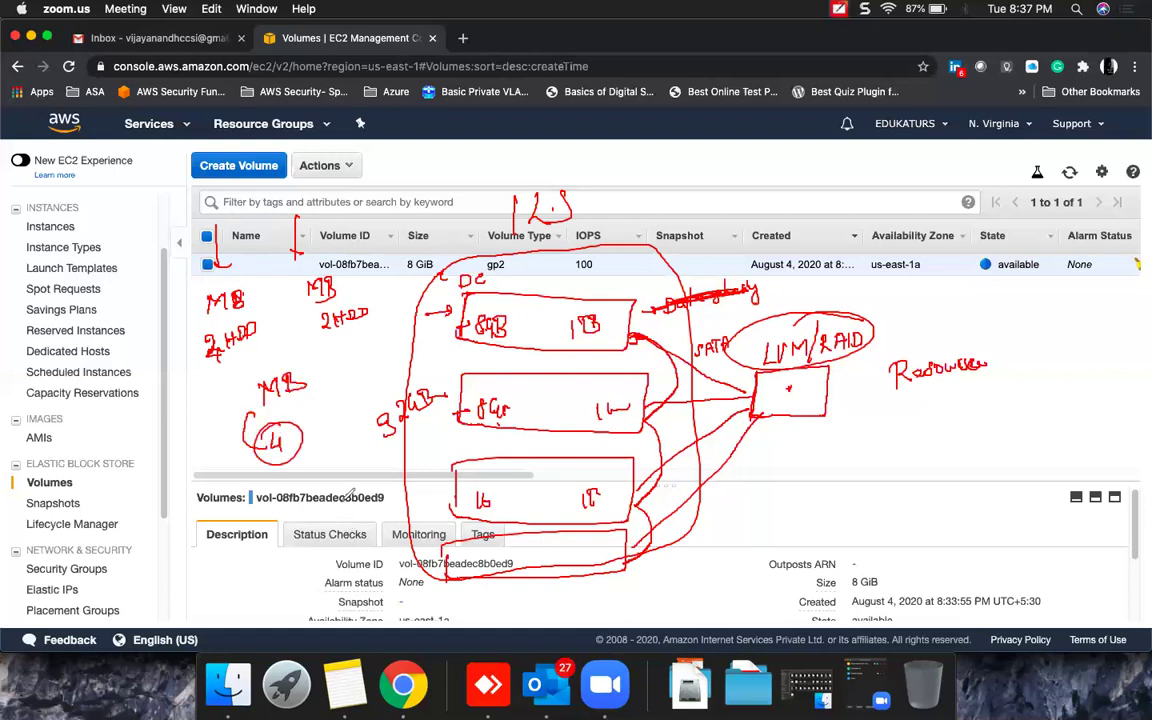
mouse_move(238, 372)
left_mouse_down()
mouse_move(241, 480)
mouse_move(352, 420)
mouse_move(242, 499)
left_mouse_up()
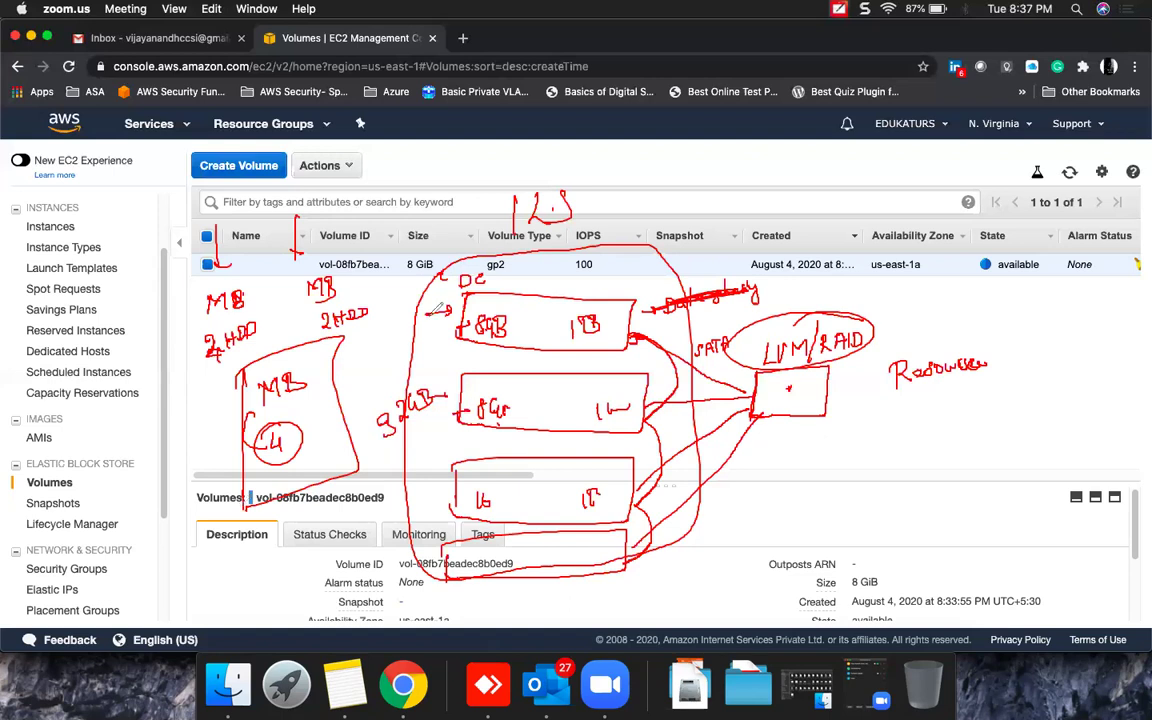
Clear all annotation drawings and open the EC2 Instances list.
left_click(944, 646)
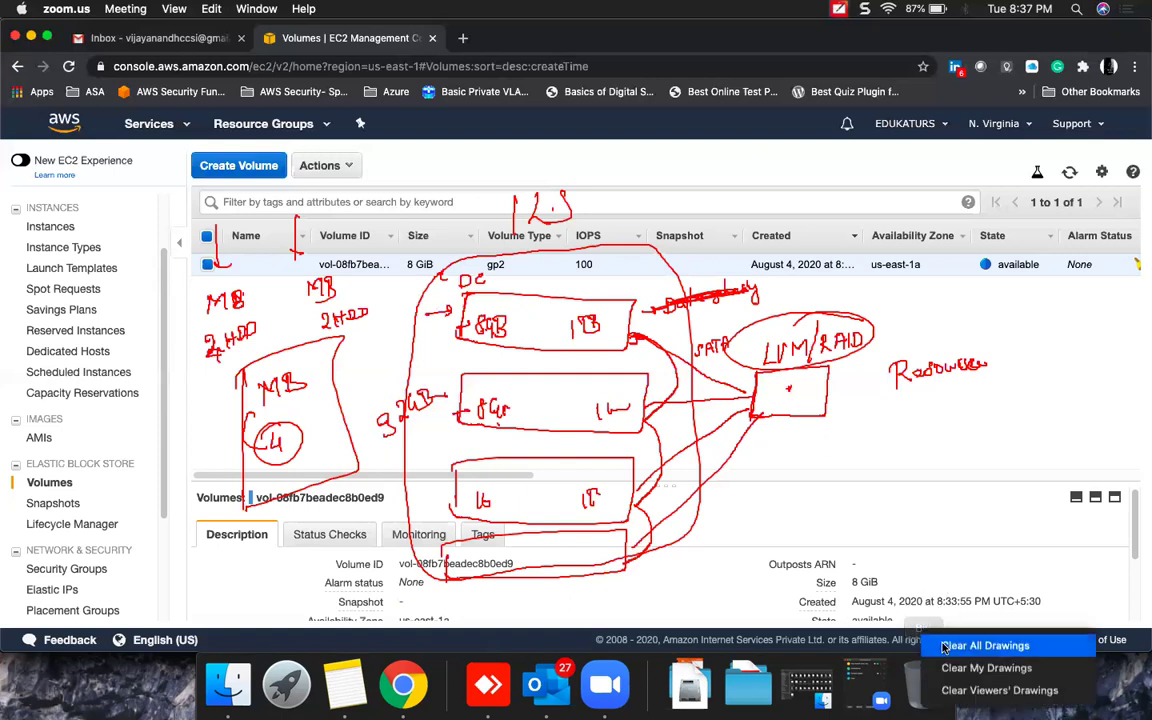
left_click(985, 646)
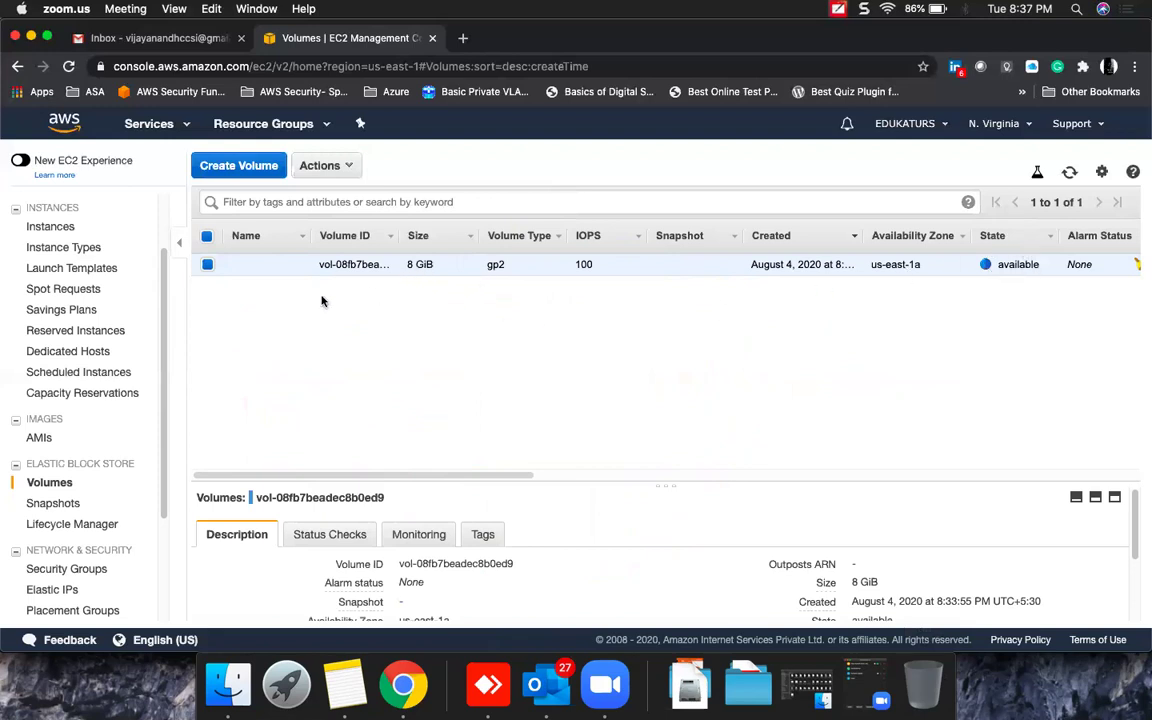
left_click(146, 258)
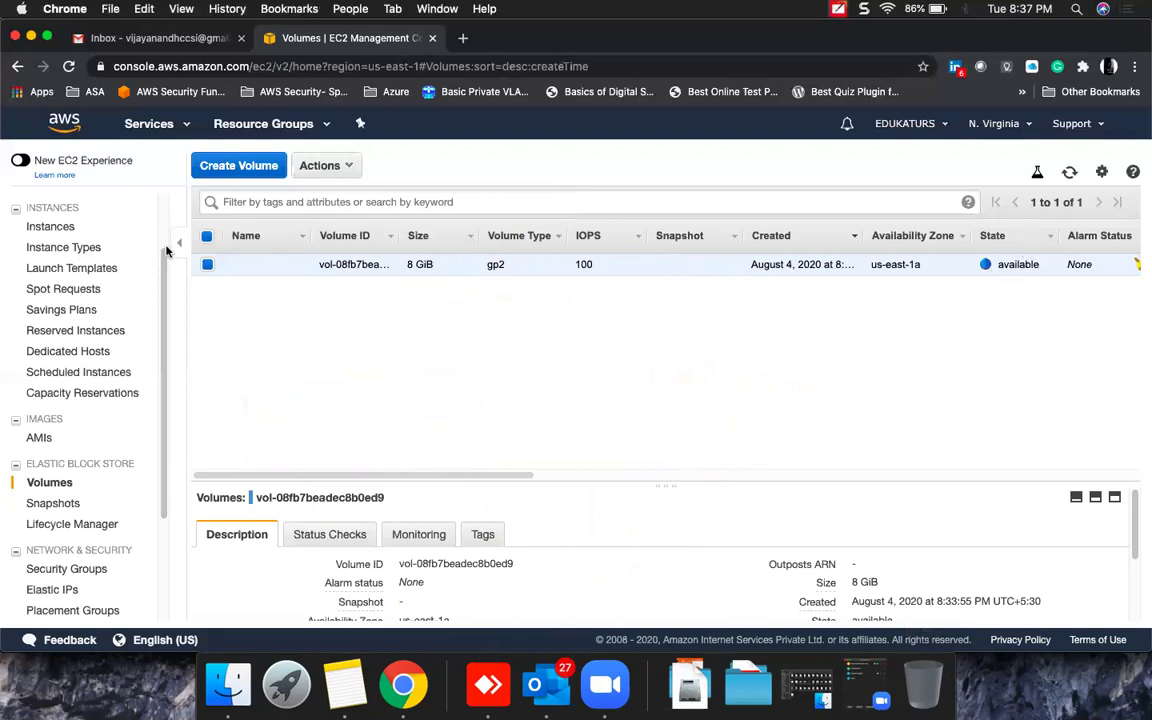
scroll(150, 240, "up", 1)
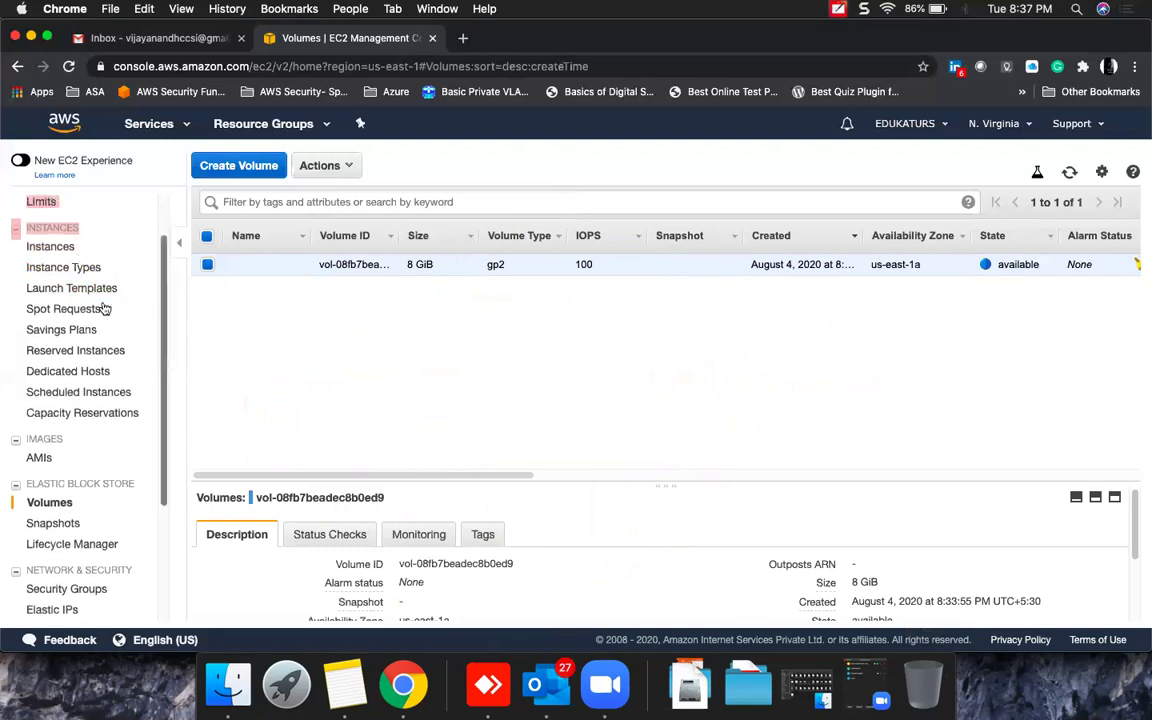
left_click(50, 246)
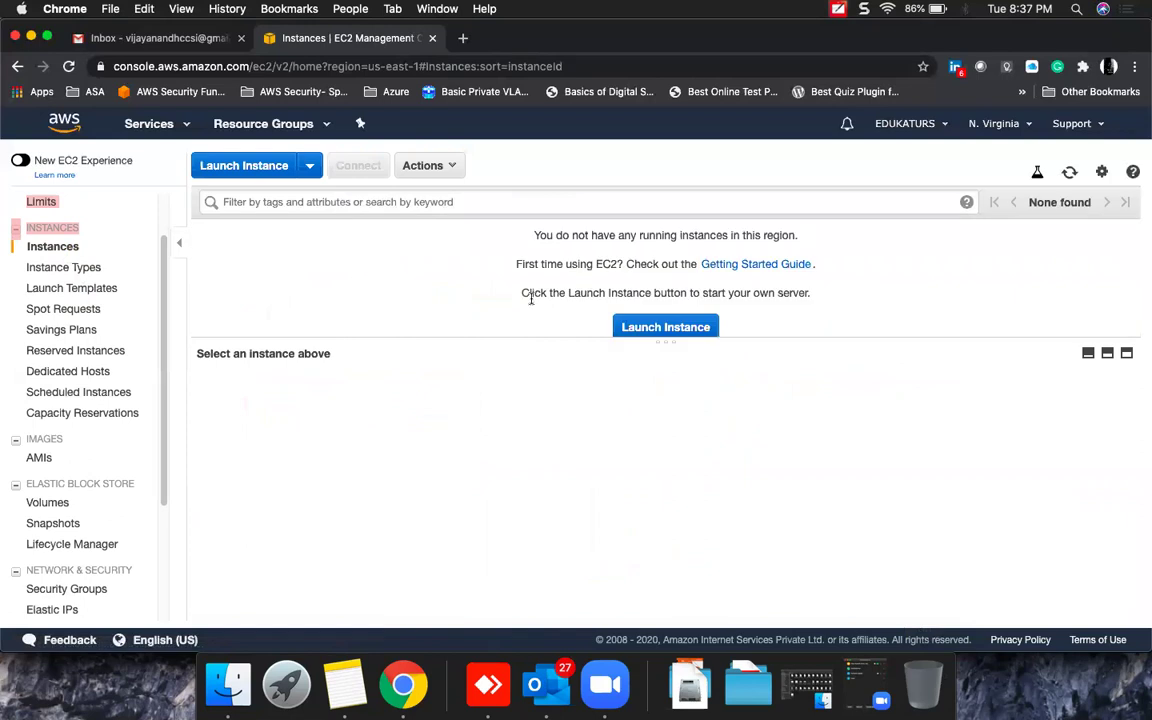
Start launching a new instance from the Microsoft Windows Server 2019 Base image.
left_click(643, 328)
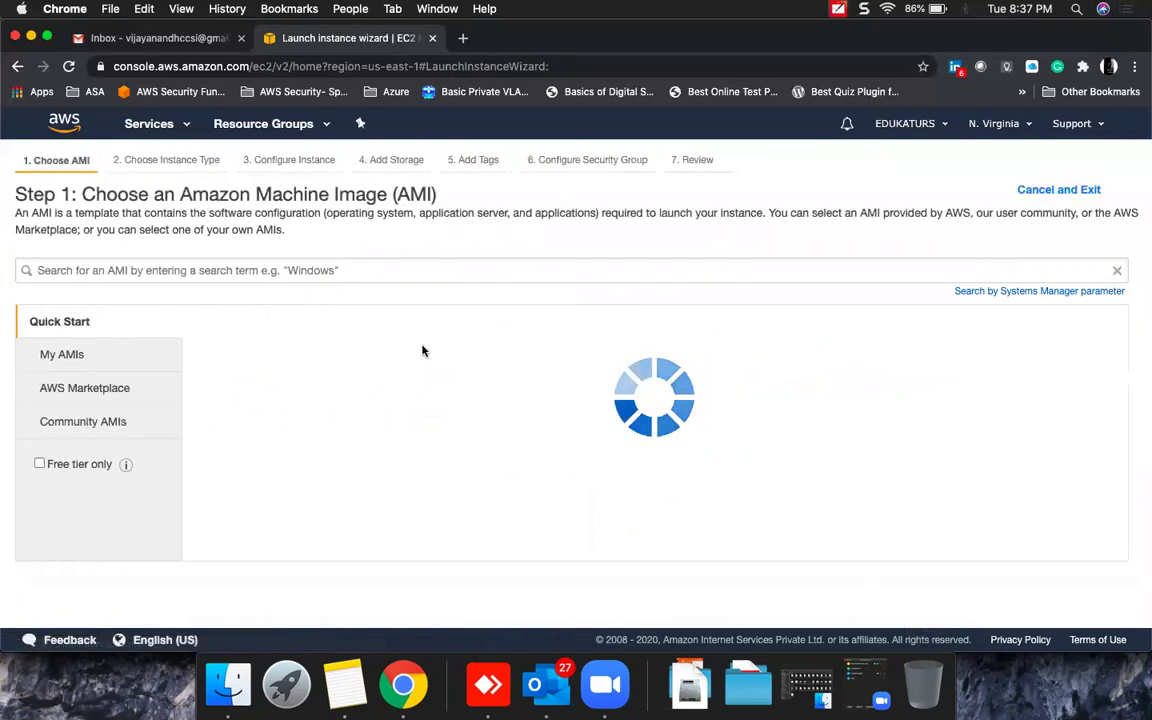
left_click_drag(1134, 226, 1124, 288)
scroll(1124, 288, "down", 2)
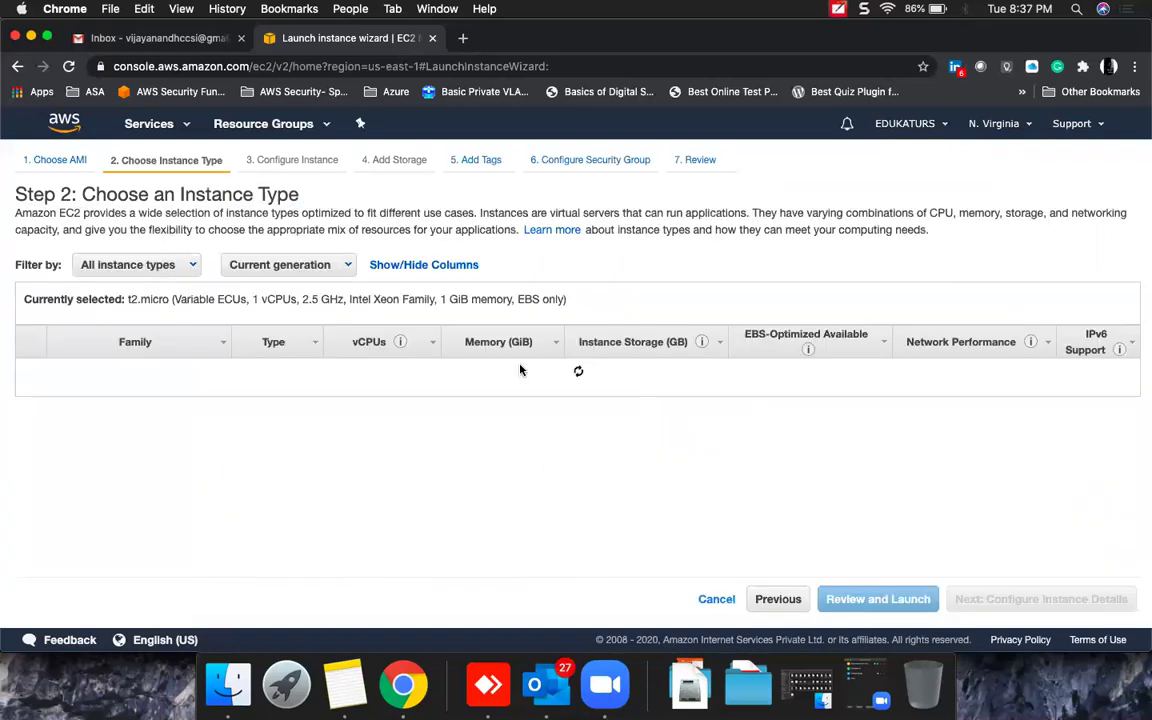
Keep the t2.micro type and the default instance details, storage, tags and security group, and proceed to the launch review.
left_click_drag(1136, 215, 1134, 234)
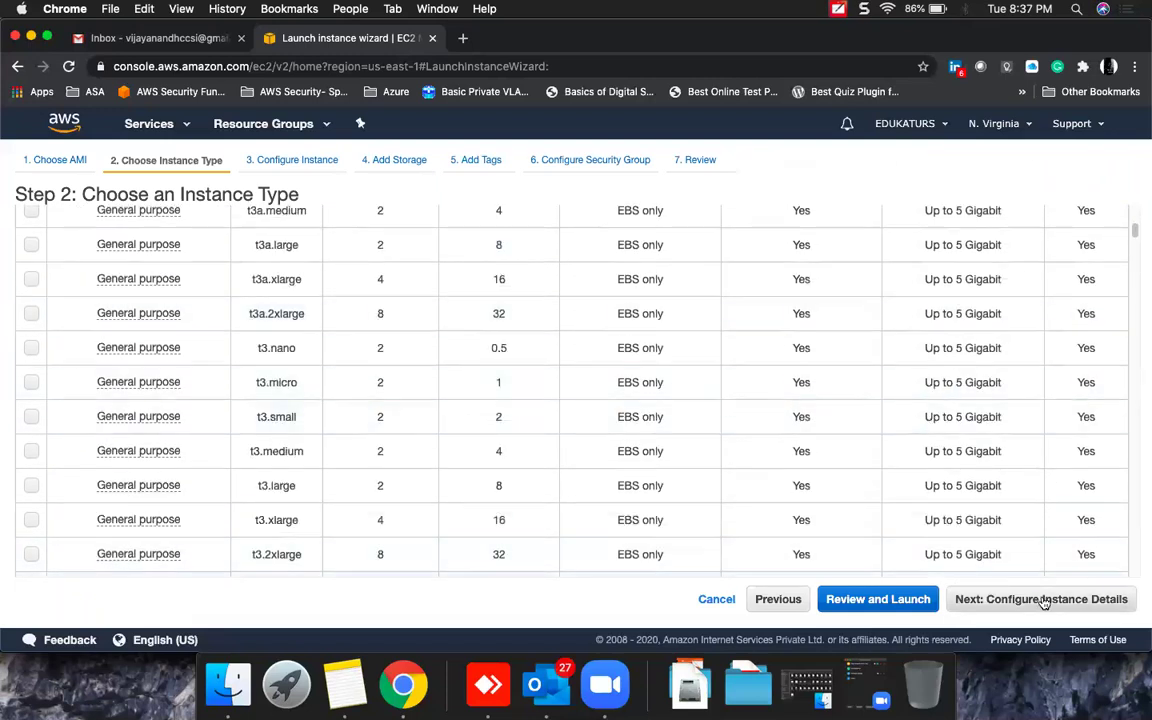
left_click(1043, 600)
left_click(1060, 603)
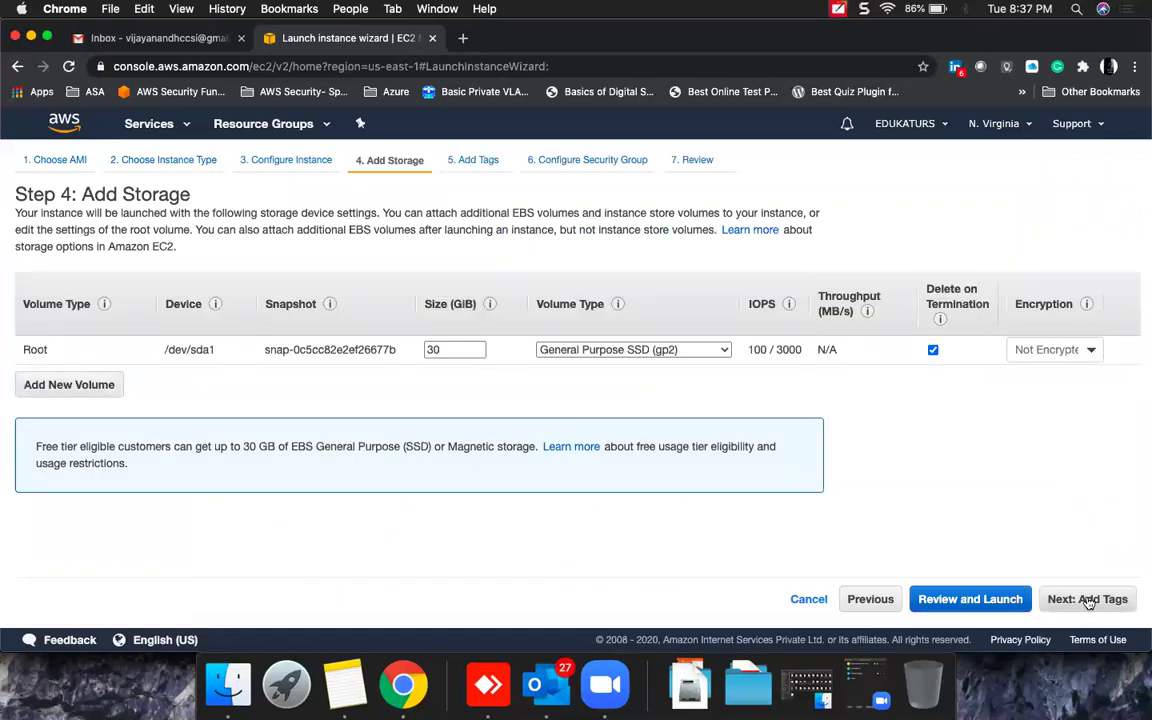
left_click(1089, 601)
left_click(1080, 599)
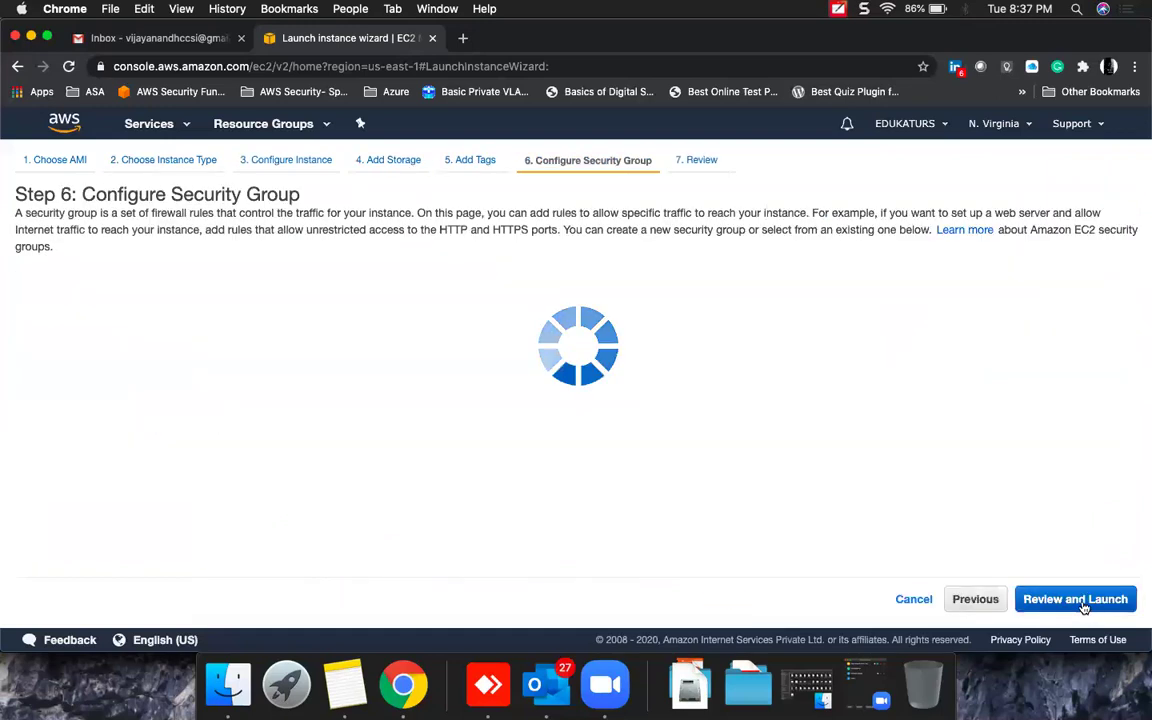
left_click(1078, 600)
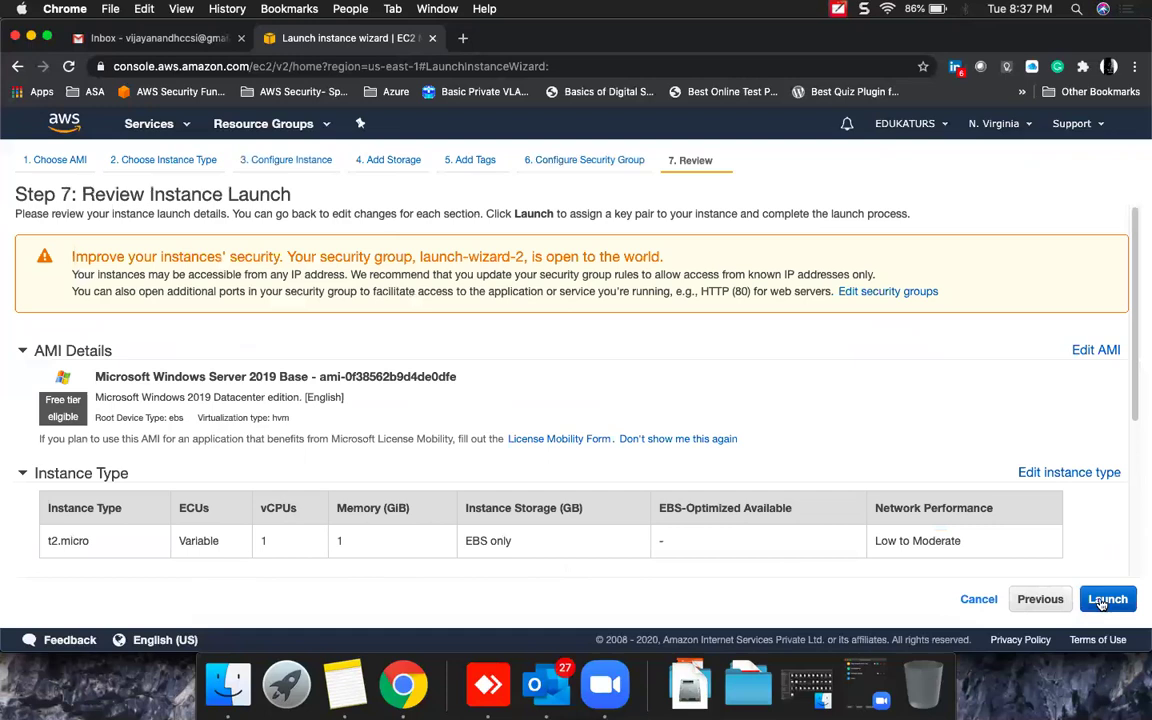
Proceed to launch and choose to create a new key pair named 123456.
left_click(1105, 600)
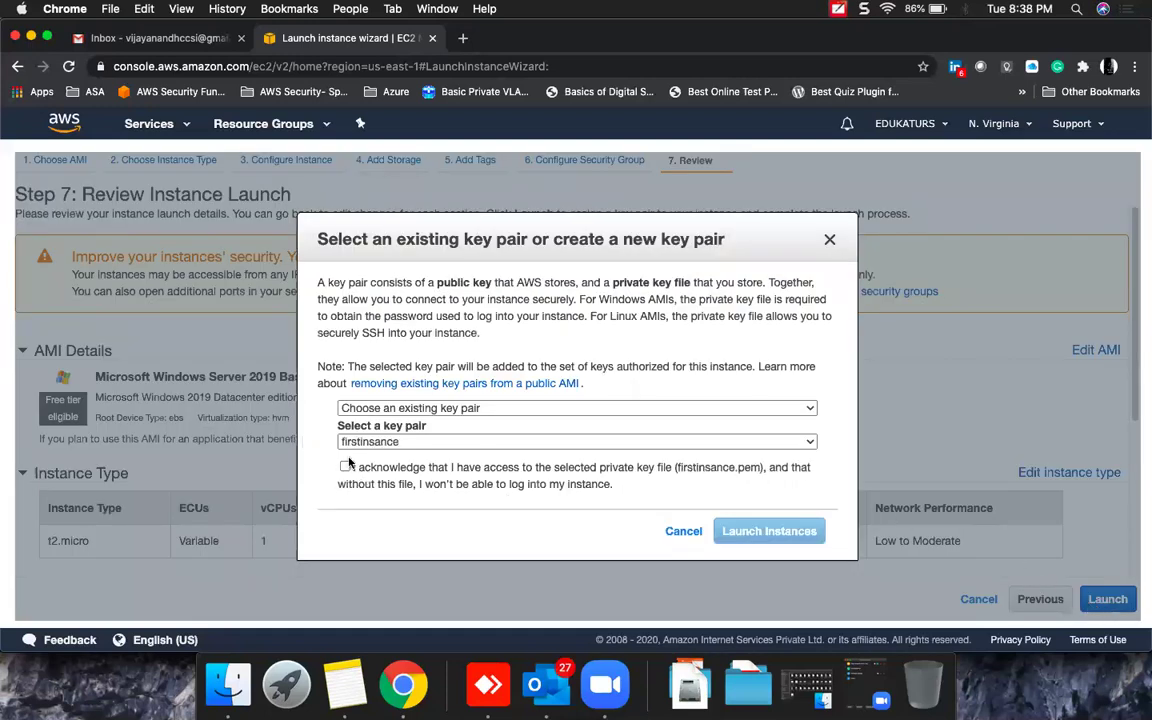
left_click(362, 407)
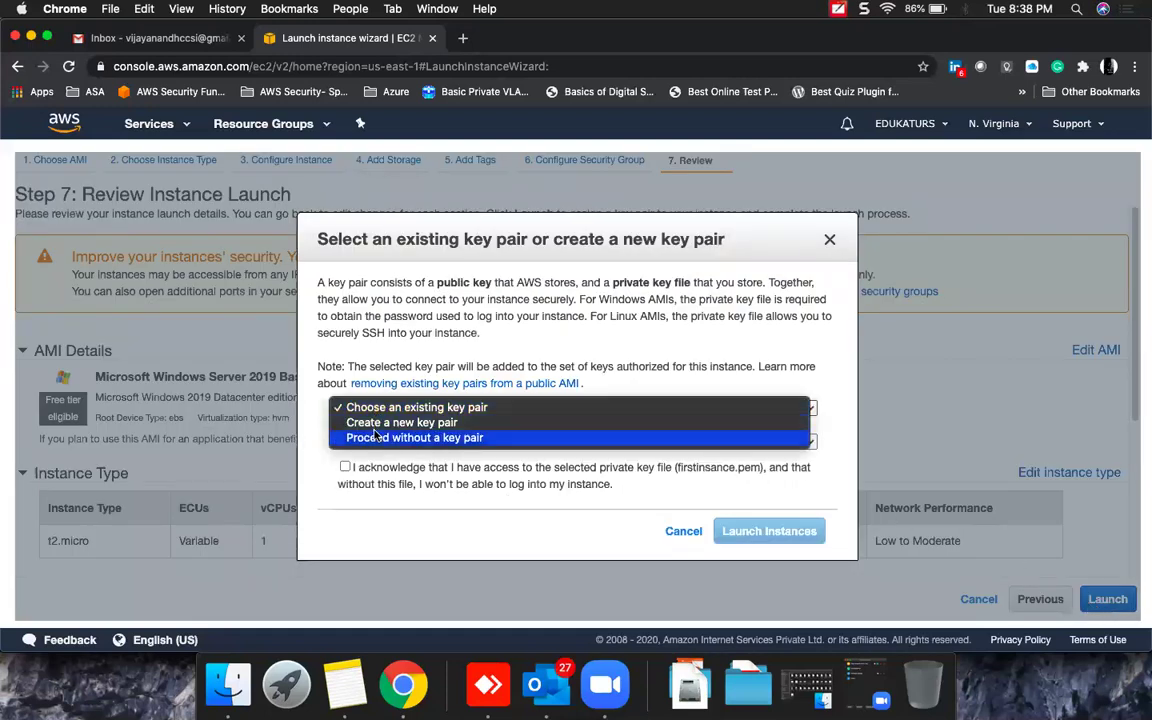
left_click(378, 422)
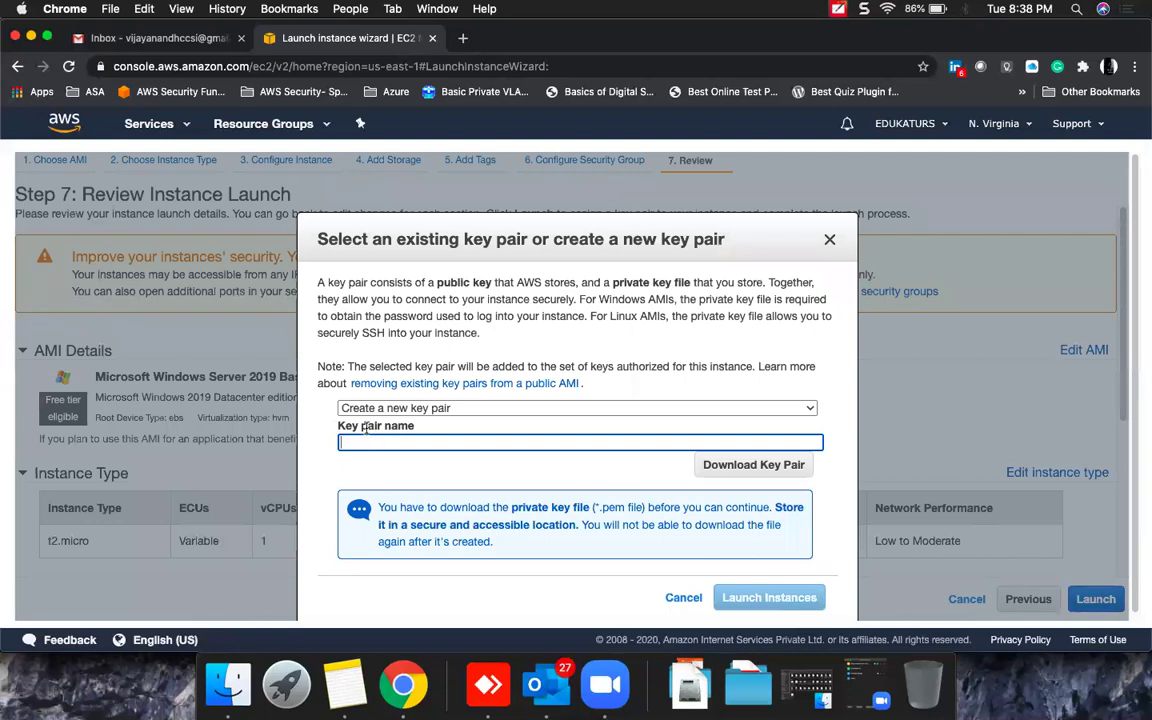
type("123456")
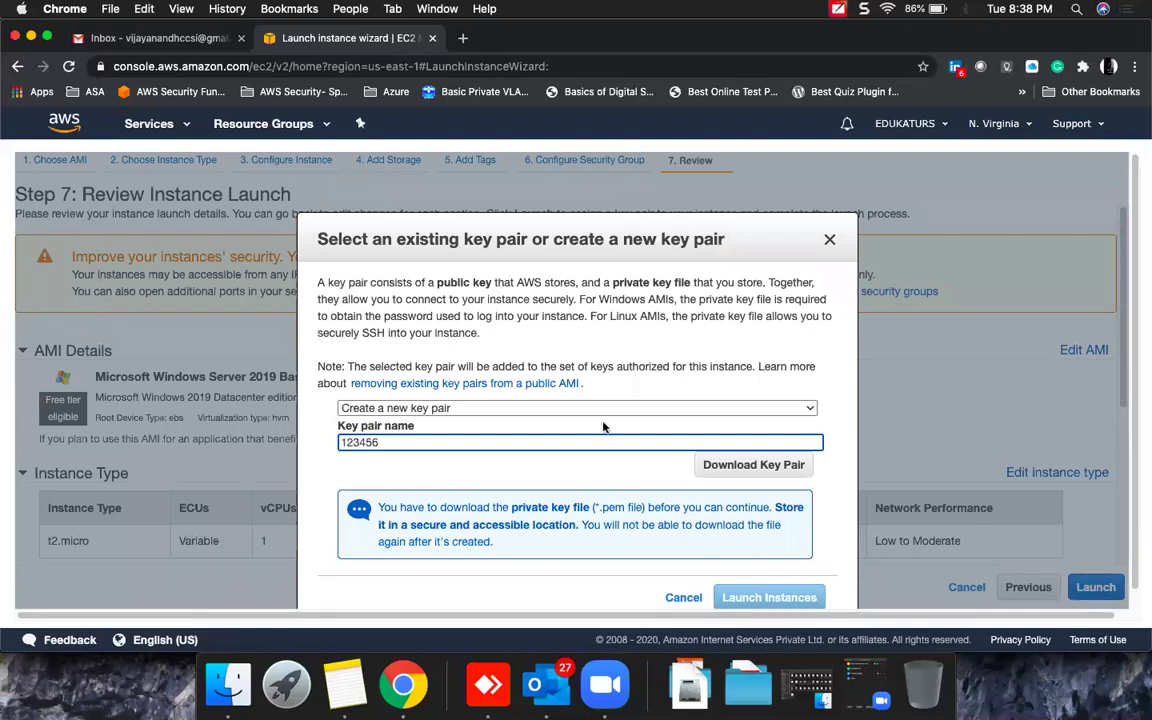
Download the new key pair and save its file in the Music folder.
left_click(754, 467)
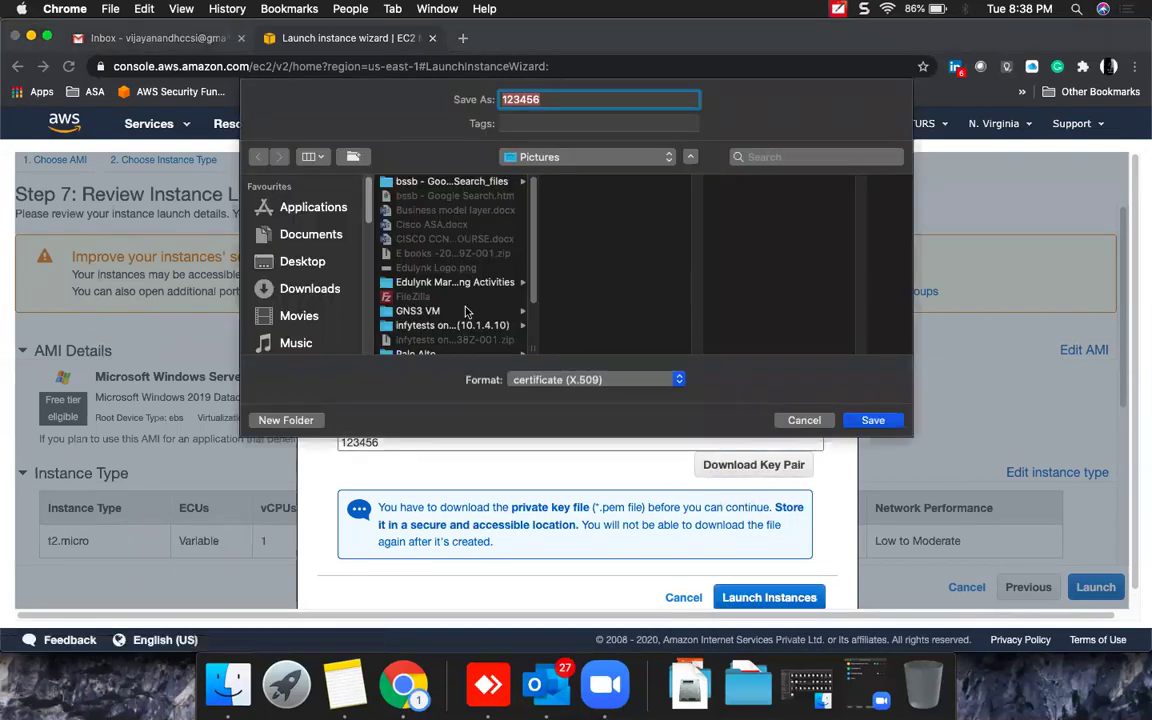
left_click(288, 288)
left_click(288, 261)
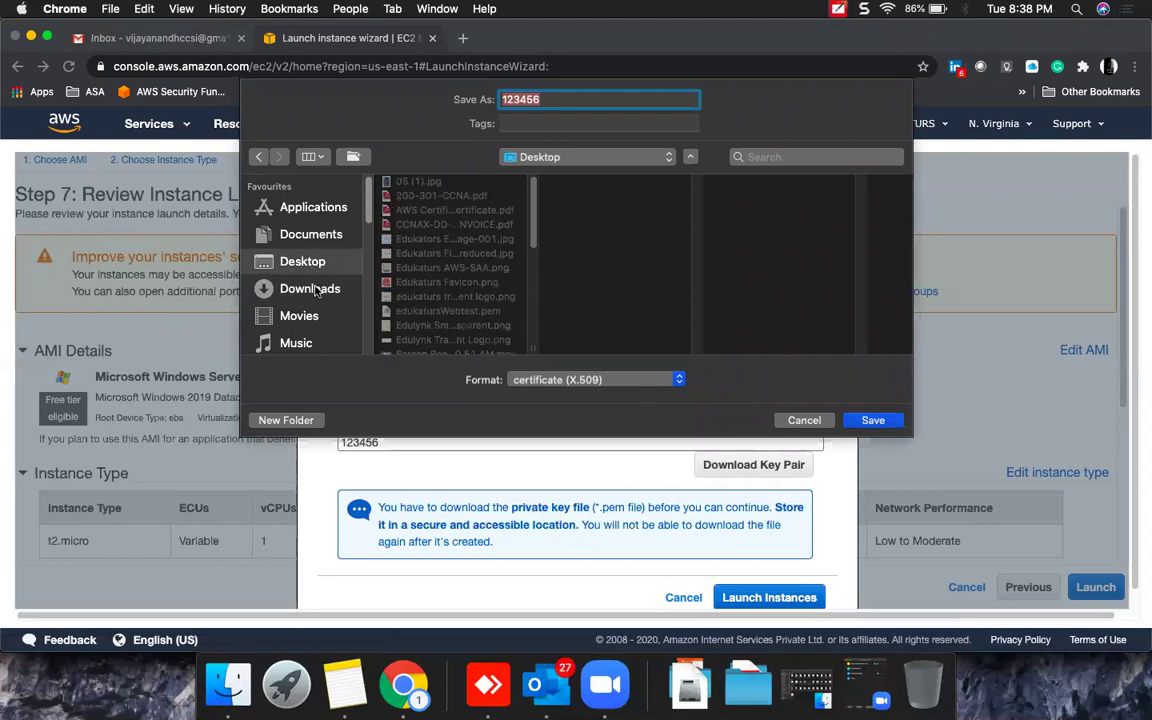
left_click(311, 345)
left_click(873, 420)
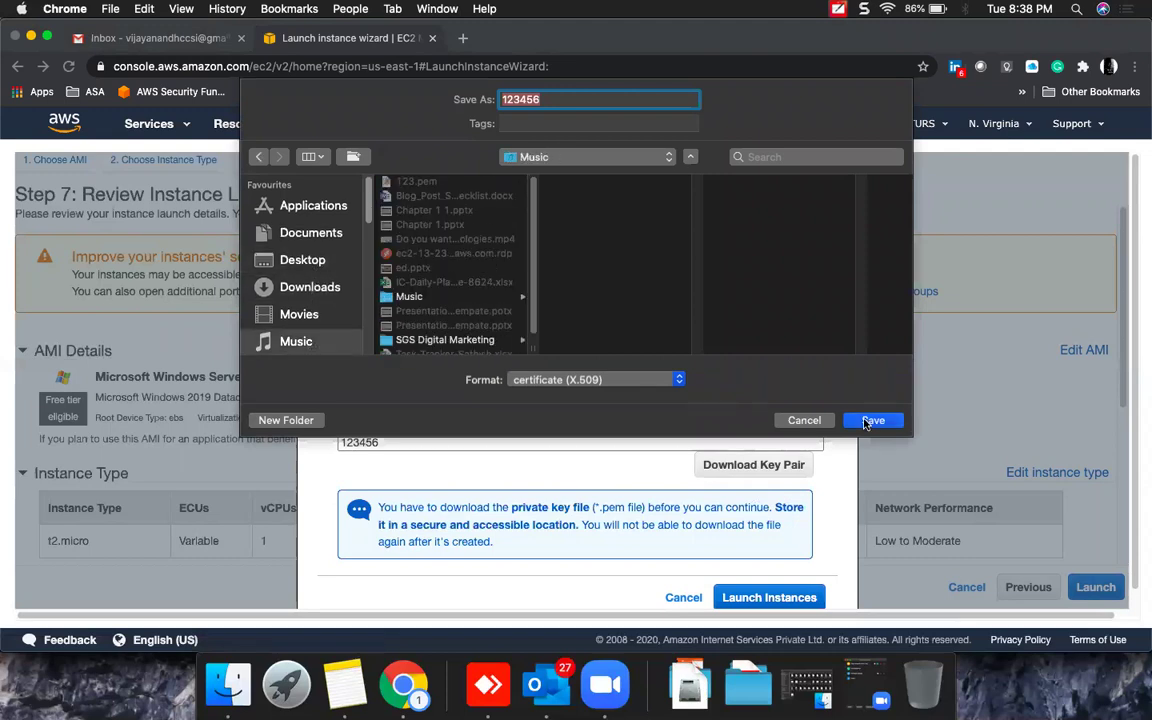
scroll(833, 502, "down", 2)
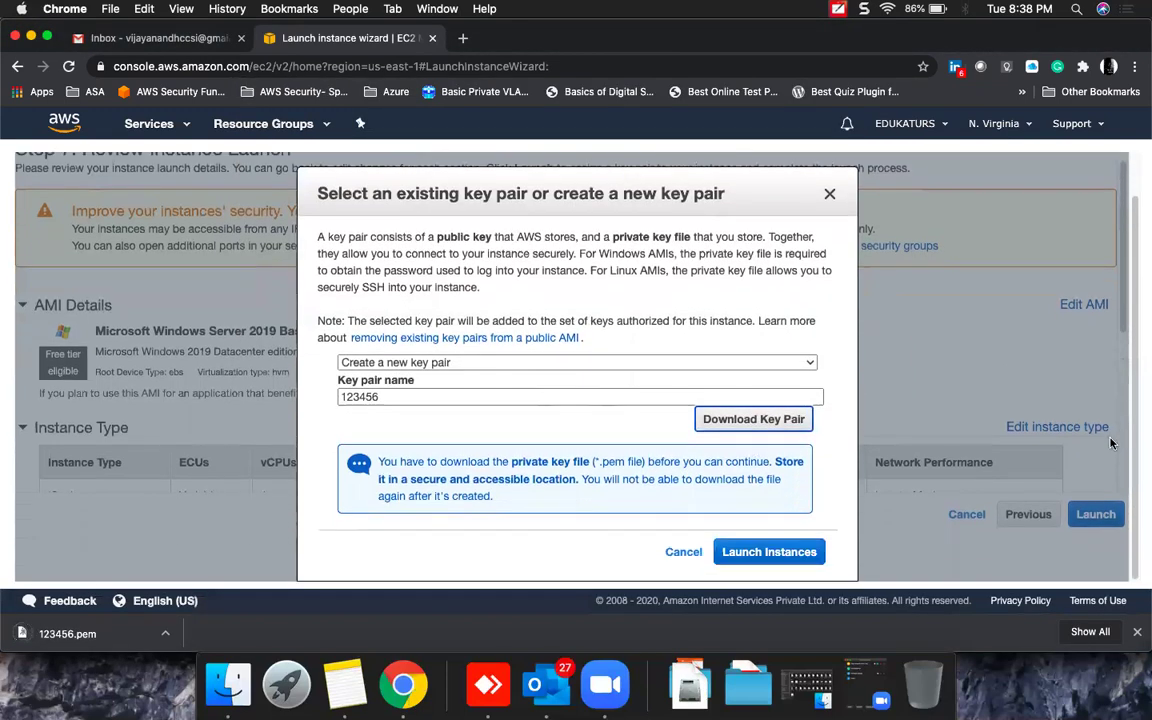
Launch the instance and highlight its availability zone in the instances list.
left_click(768, 553)
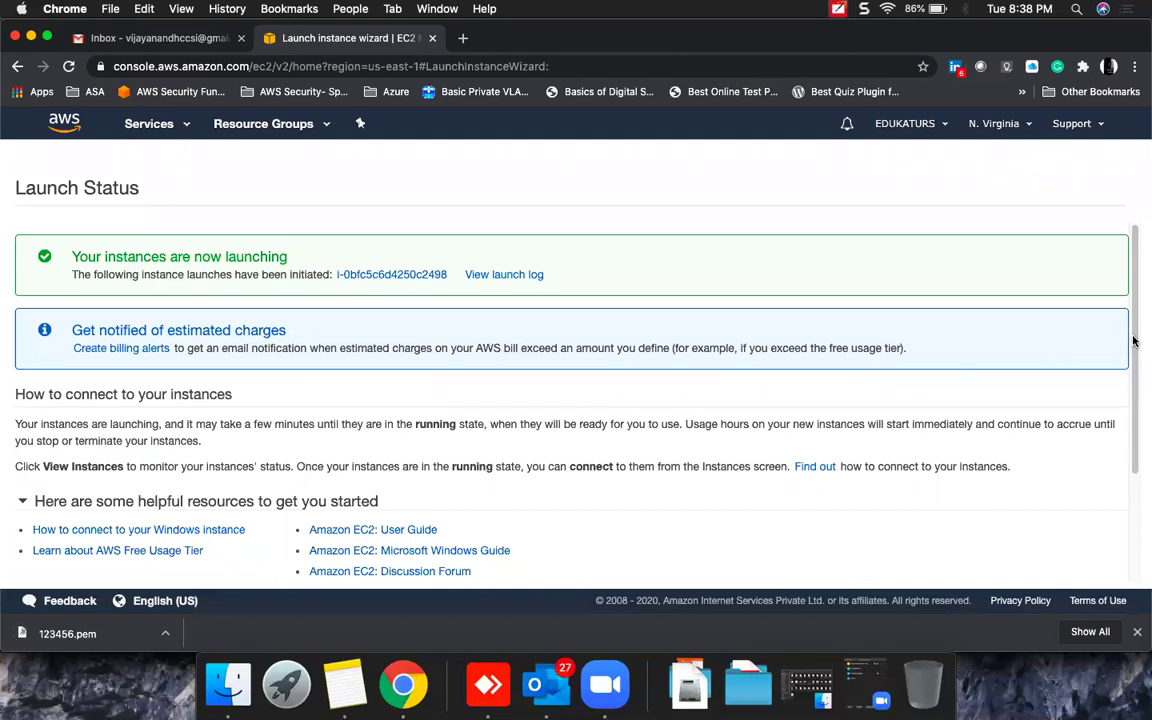
left_click_drag(1131, 334, 1129, 457)
left_click(1075, 575)
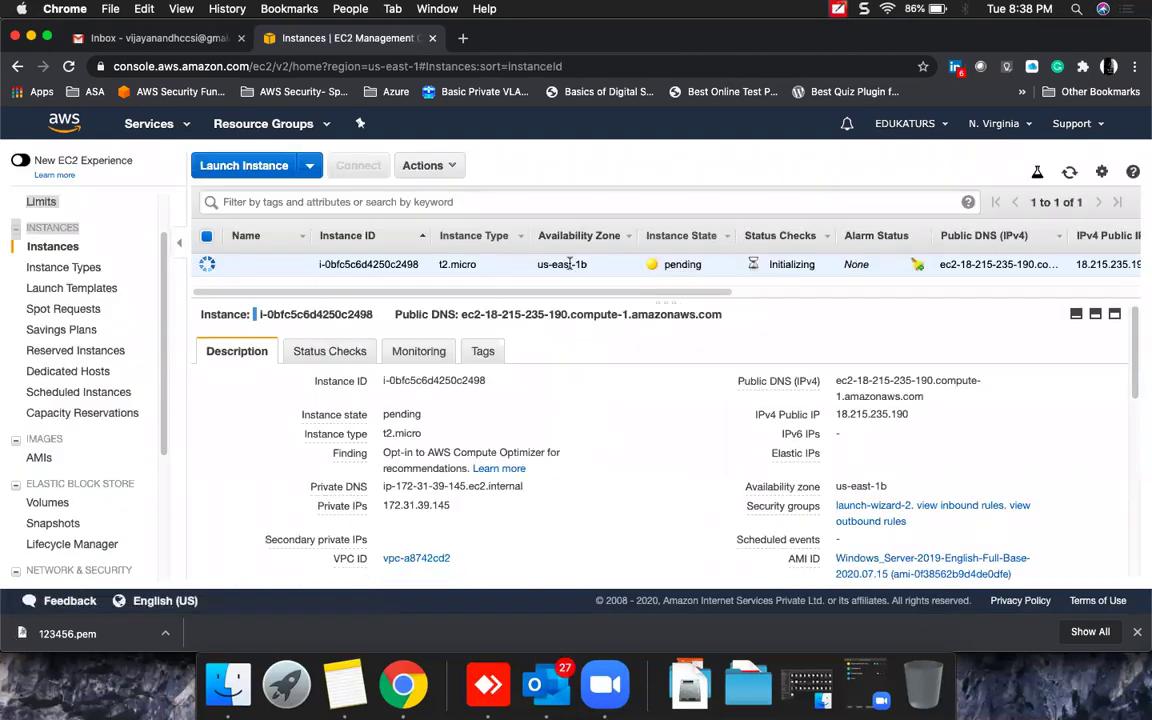
left_click_drag(533, 267, 593, 265)
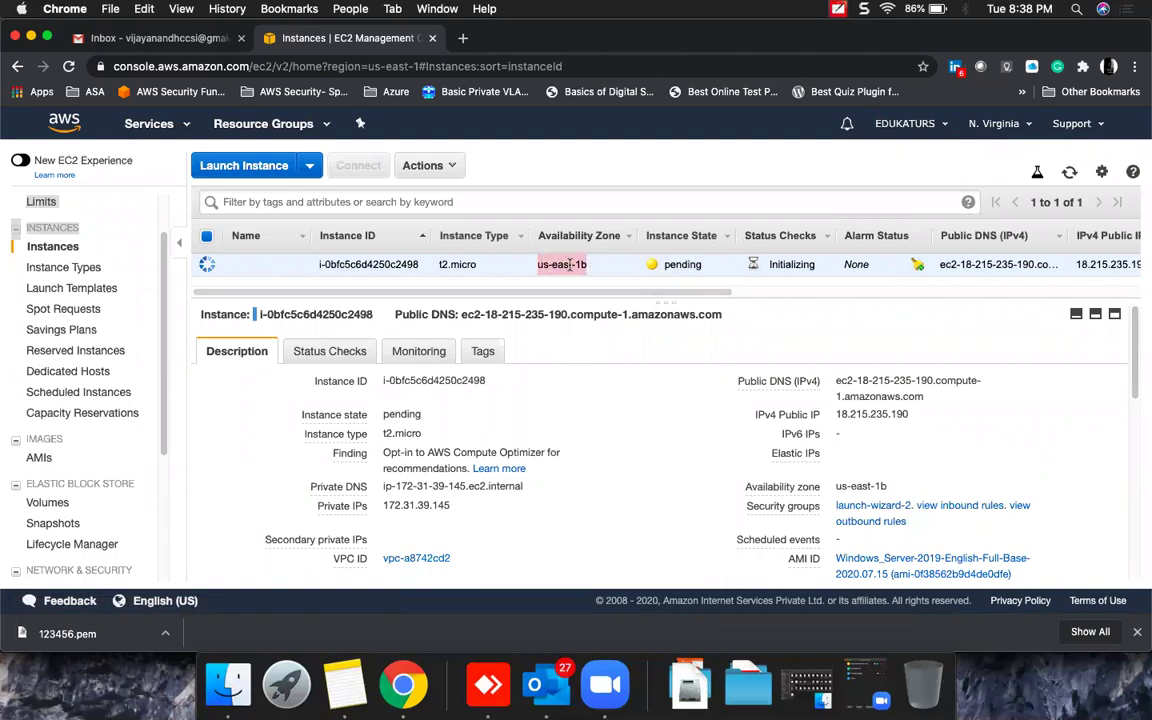
Delete the available 8 GiB volume in us-east-1a from the Volumes list.
left_click(50, 503)
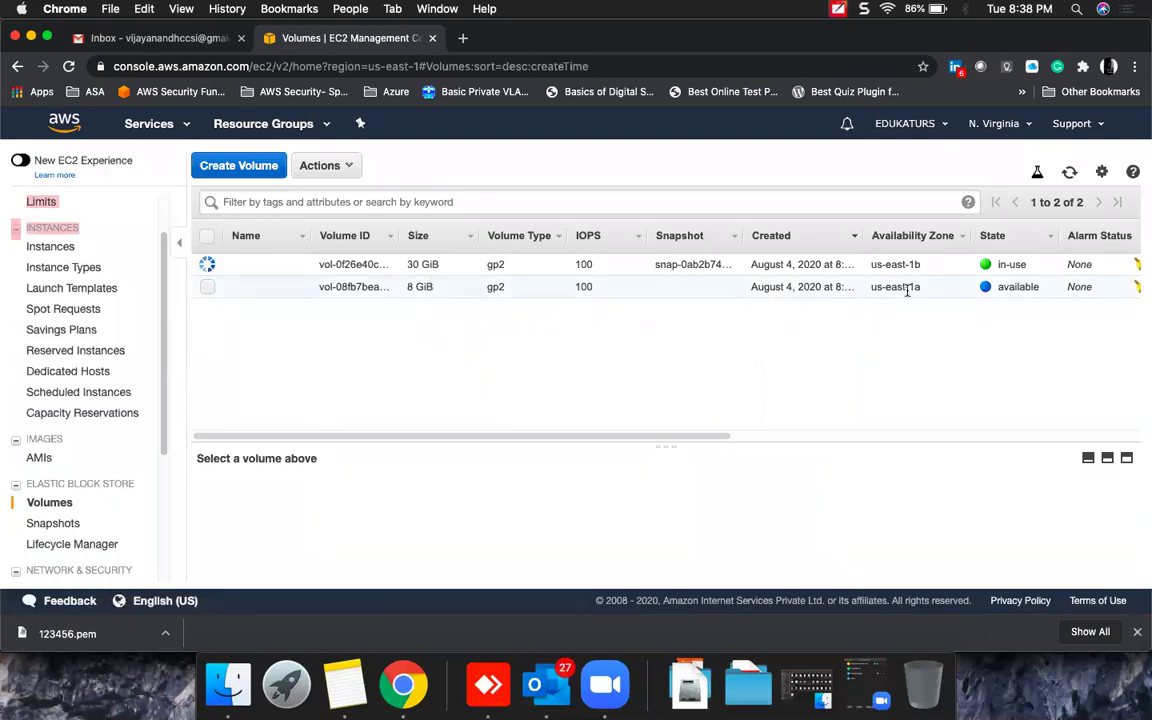
left_click(207, 287)
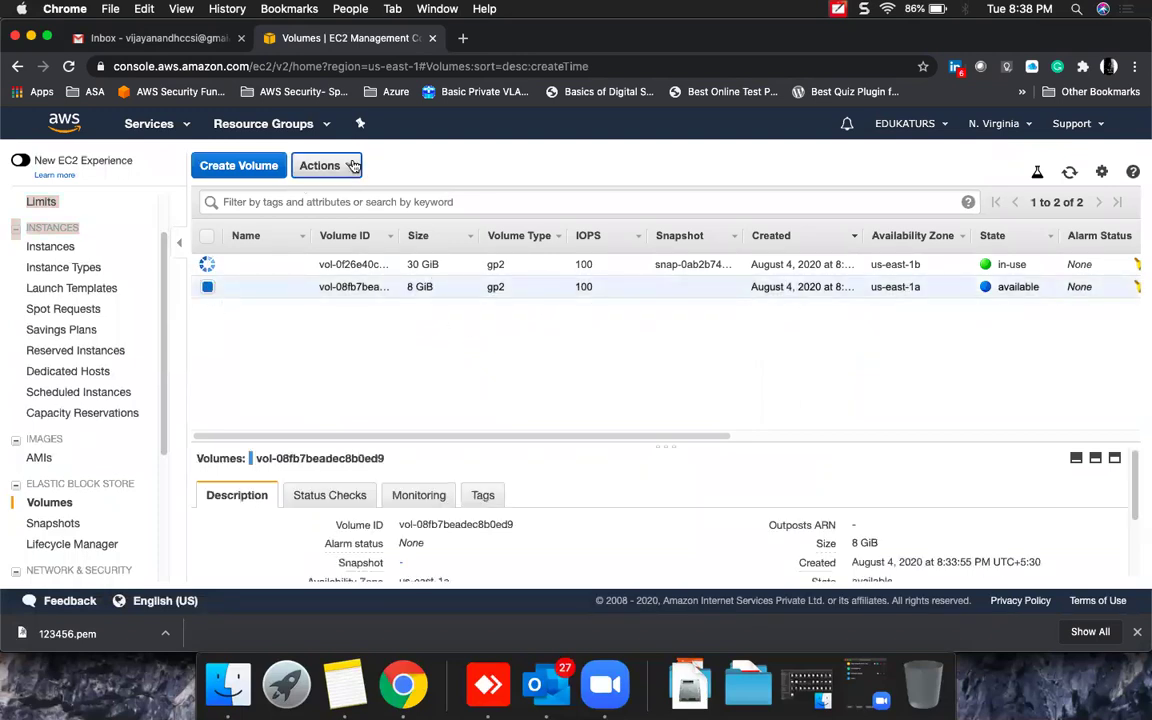
left_click(320, 165)
left_click(338, 230)
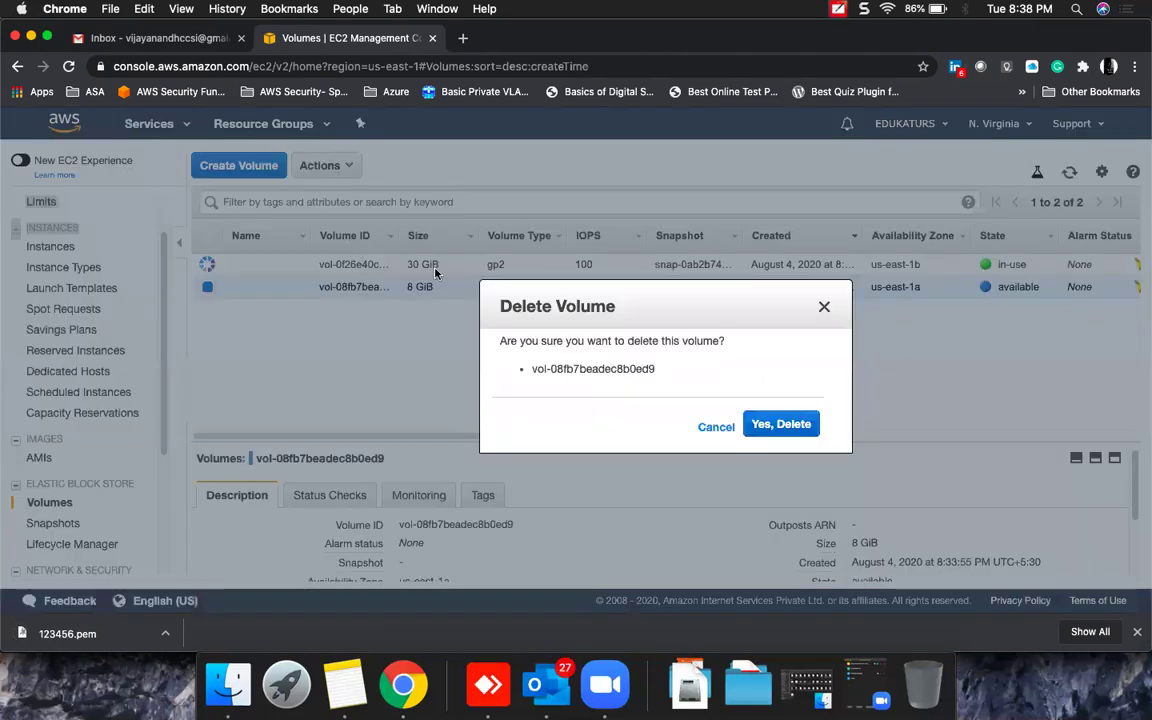
left_click(783, 428)
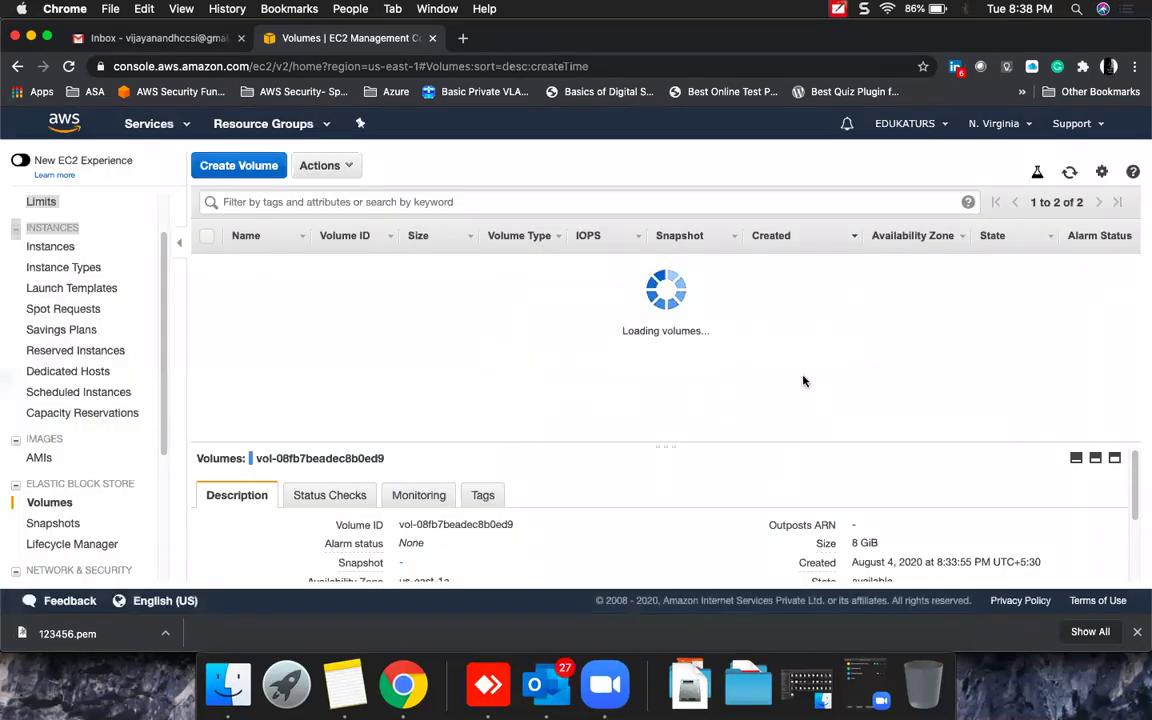
Start creating a new volume and set its availability zone to us-east-1b.
left_click(240, 168)
scroll(211, 324, "down", 1)
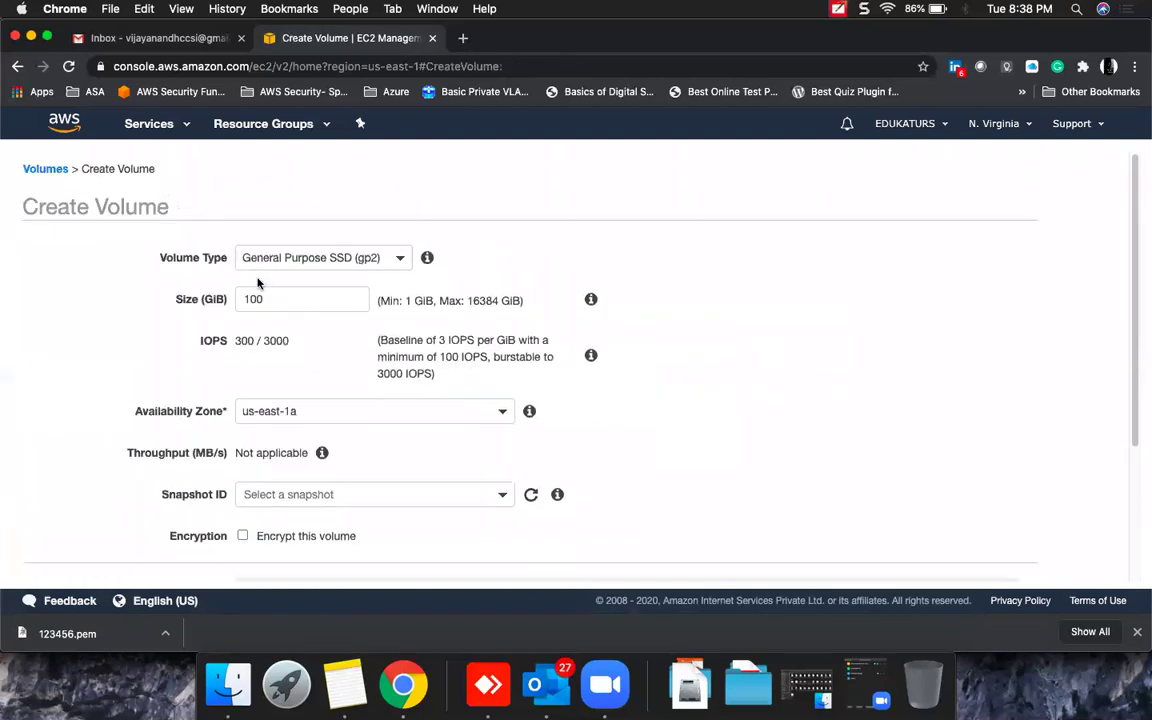
left_click(350, 411)
left_click(295, 490)
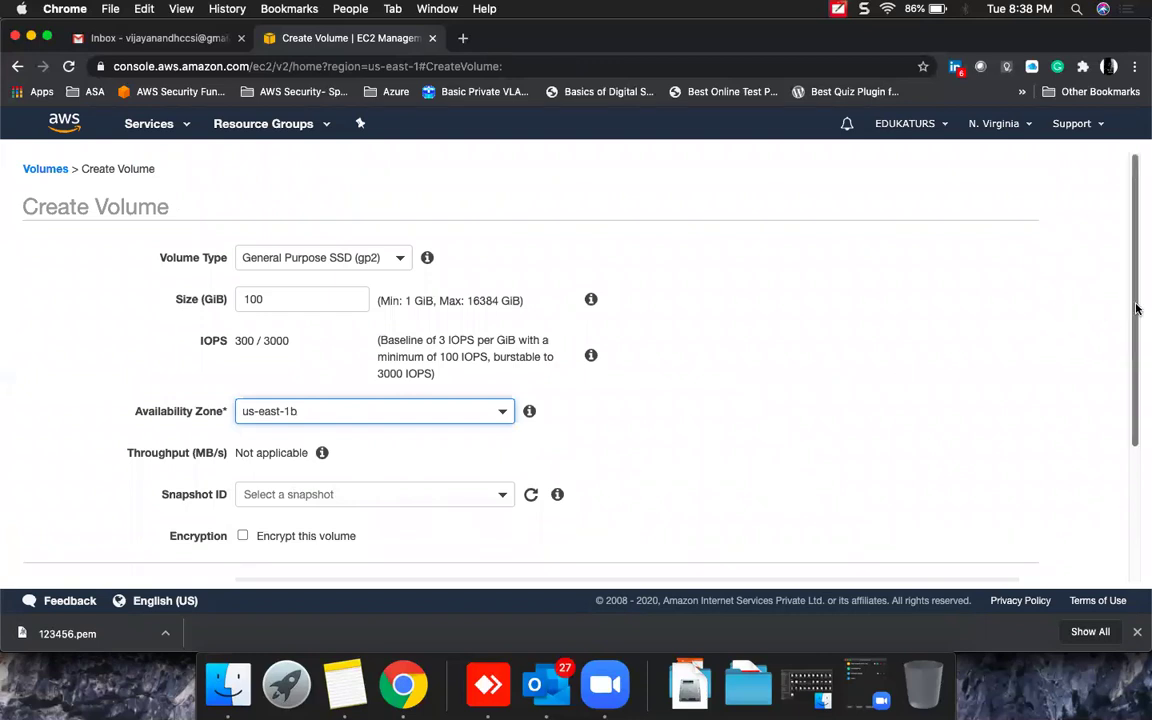
Create the 100 GiB General Purpose SSD volume in us-east-1b and return to the Volumes list.
scroll(1103, 309, "down", 4)
left_click(985, 578)
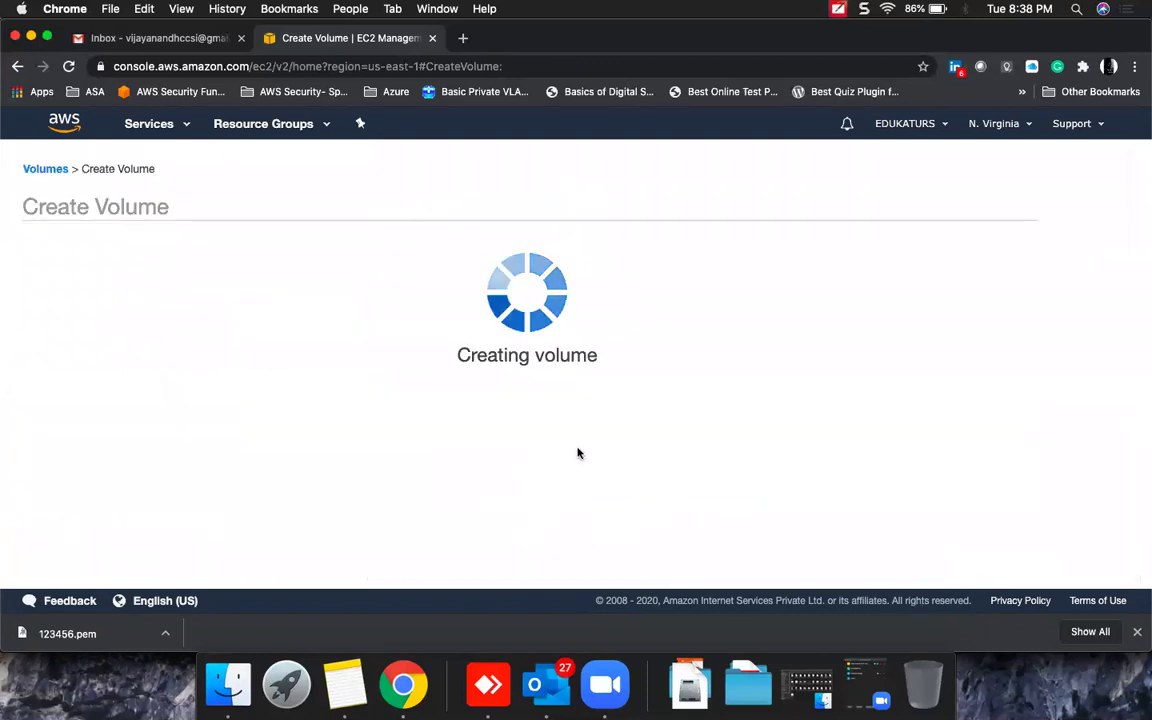
left_click(748, 347)
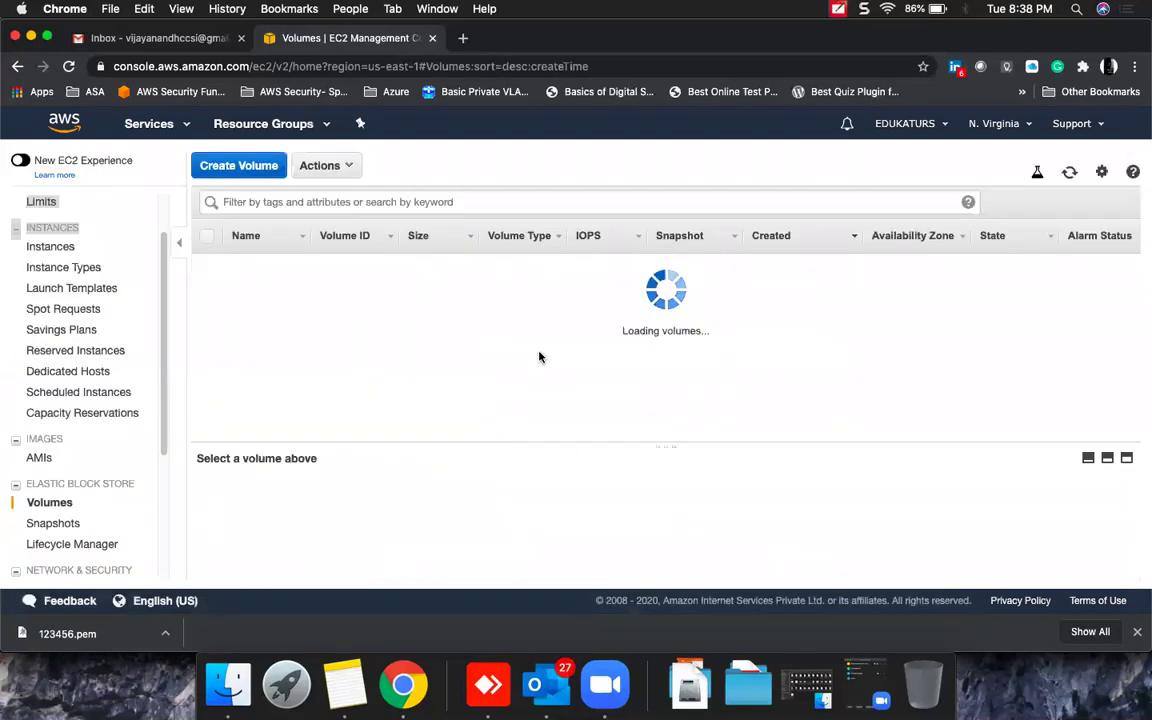
left_click(576, 266)
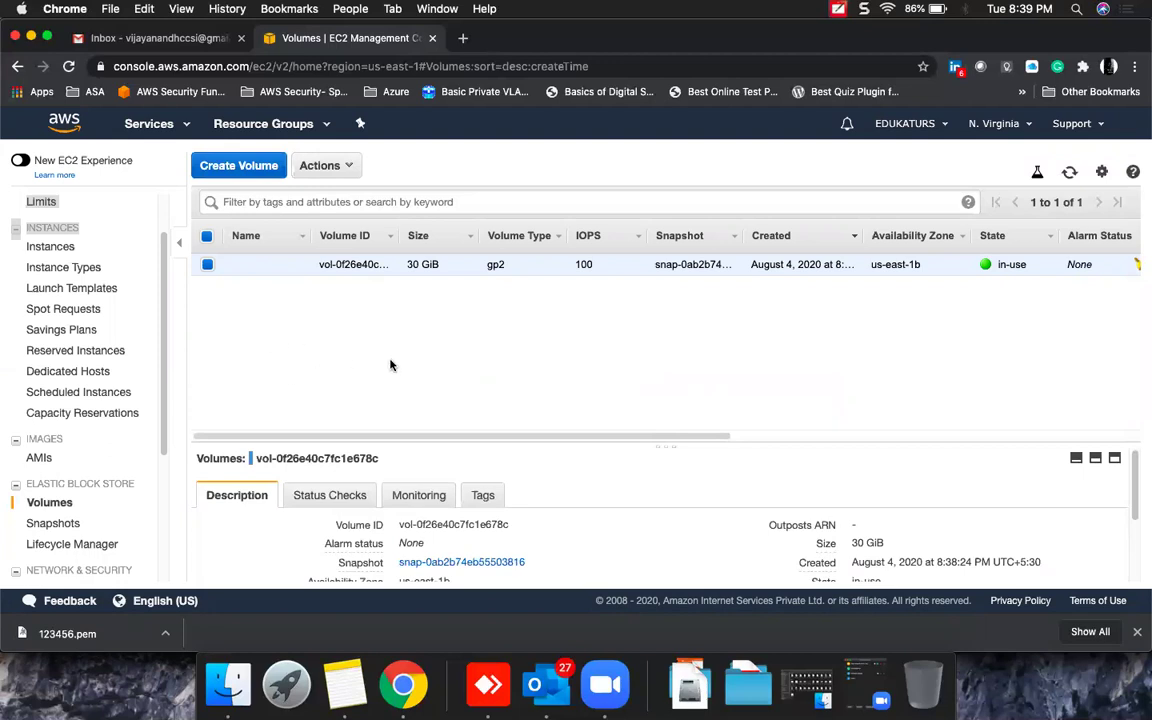
Create another 100 GiB General Purpose SSD (gp2) volume in us-east-1b and return to the Volumes list.
left_click(215, 163)
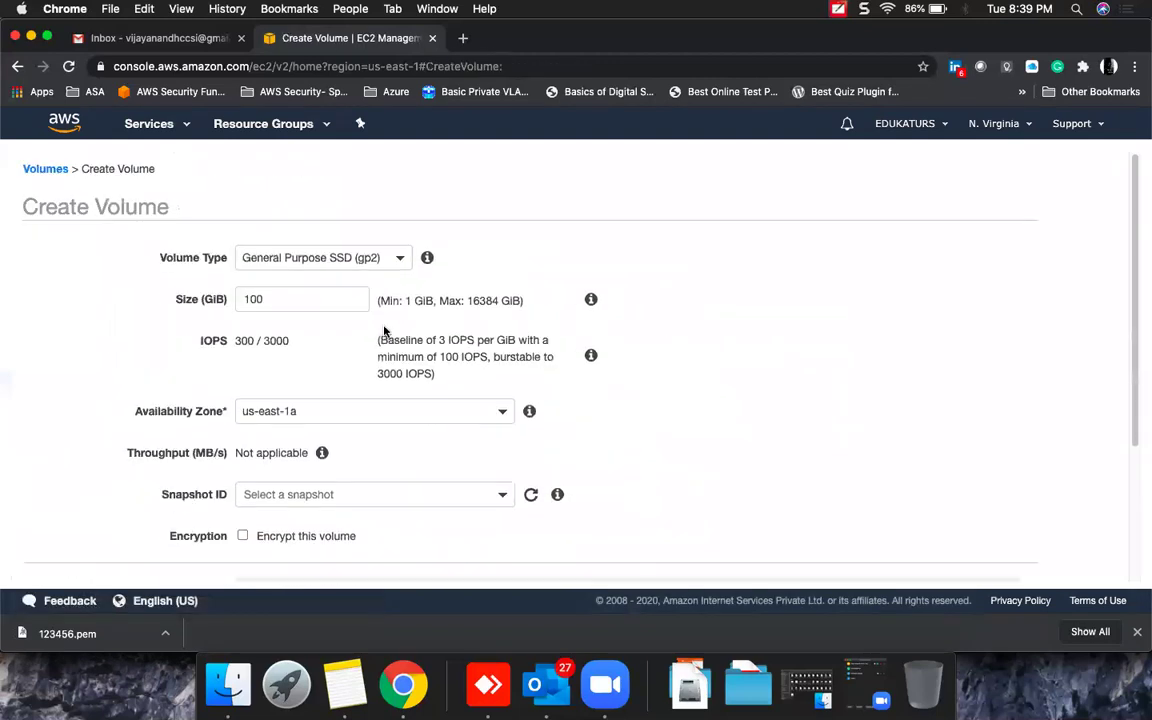
left_click(316, 410)
left_click(300, 489)
left_click_drag(1139, 347, 1050, 541)
left_click(982, 558)
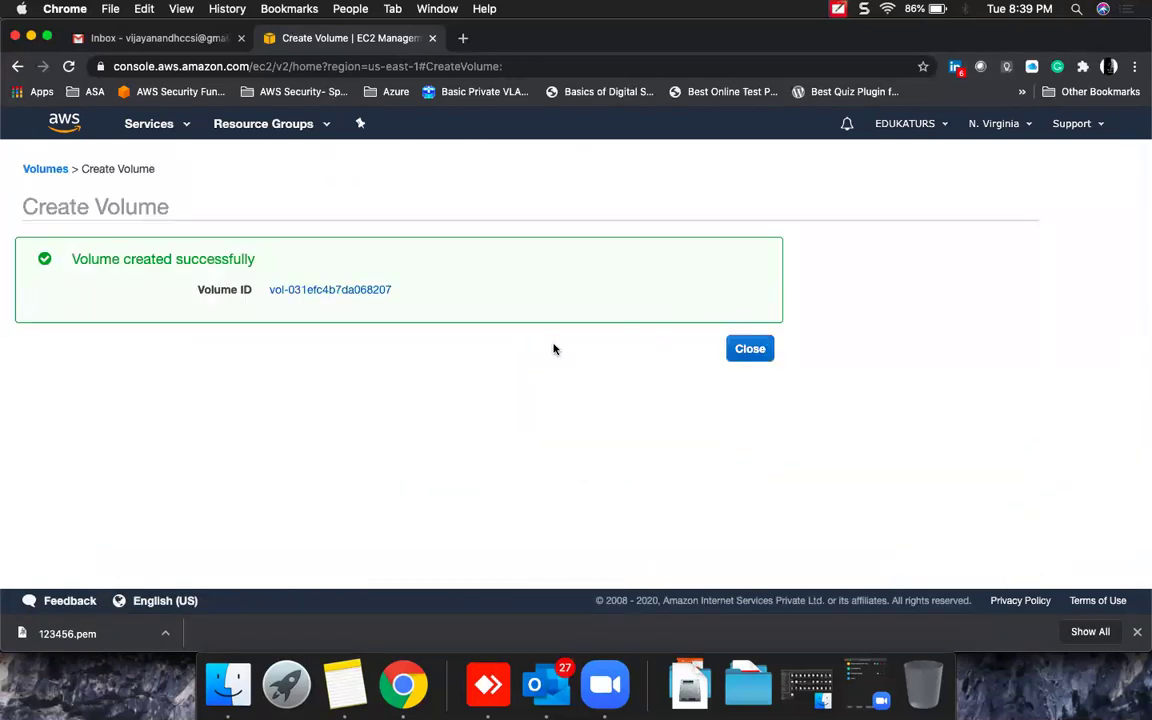
left_click(749, 348)
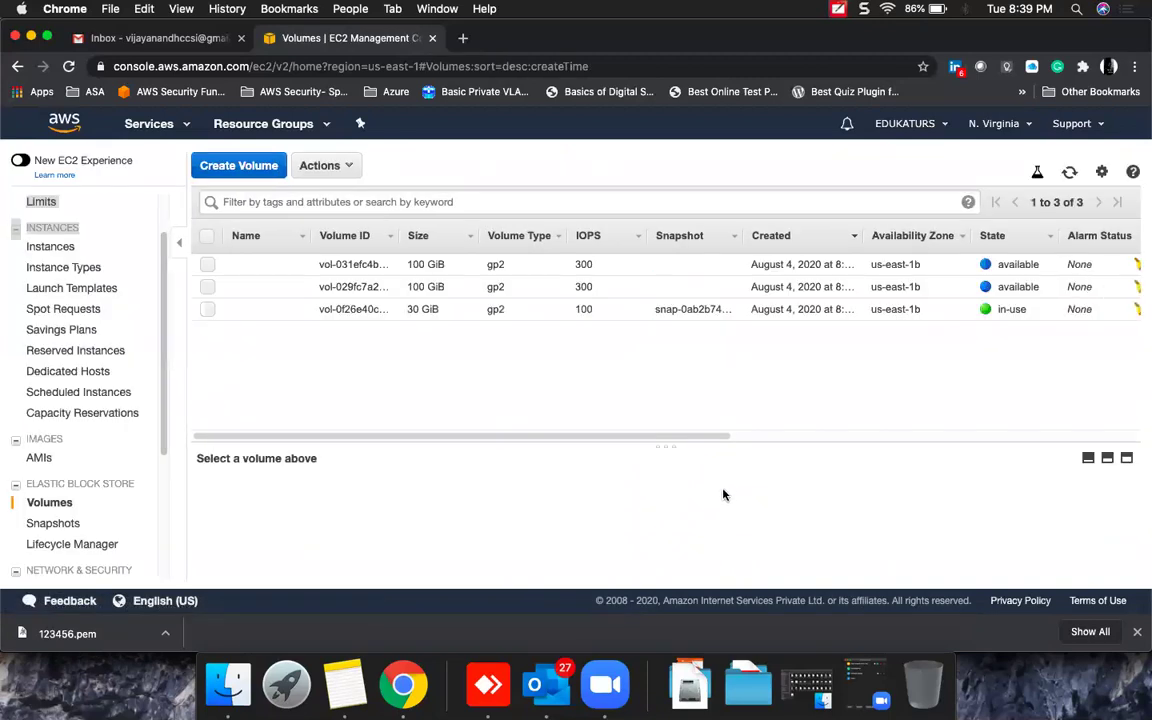
Fill in the attachment of the older 100 GiB volume to the instance in us-east-1b, and cancel it.
left_click(224, 296)
left_click(326, 165)
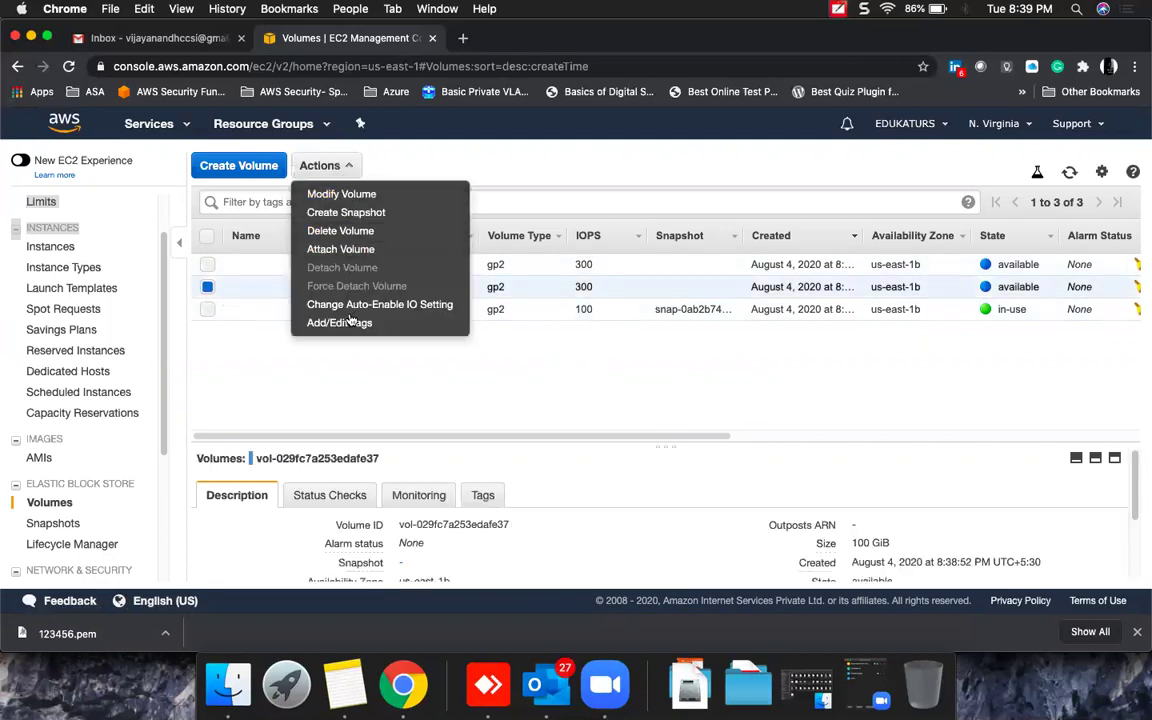
left_click(320, 249)
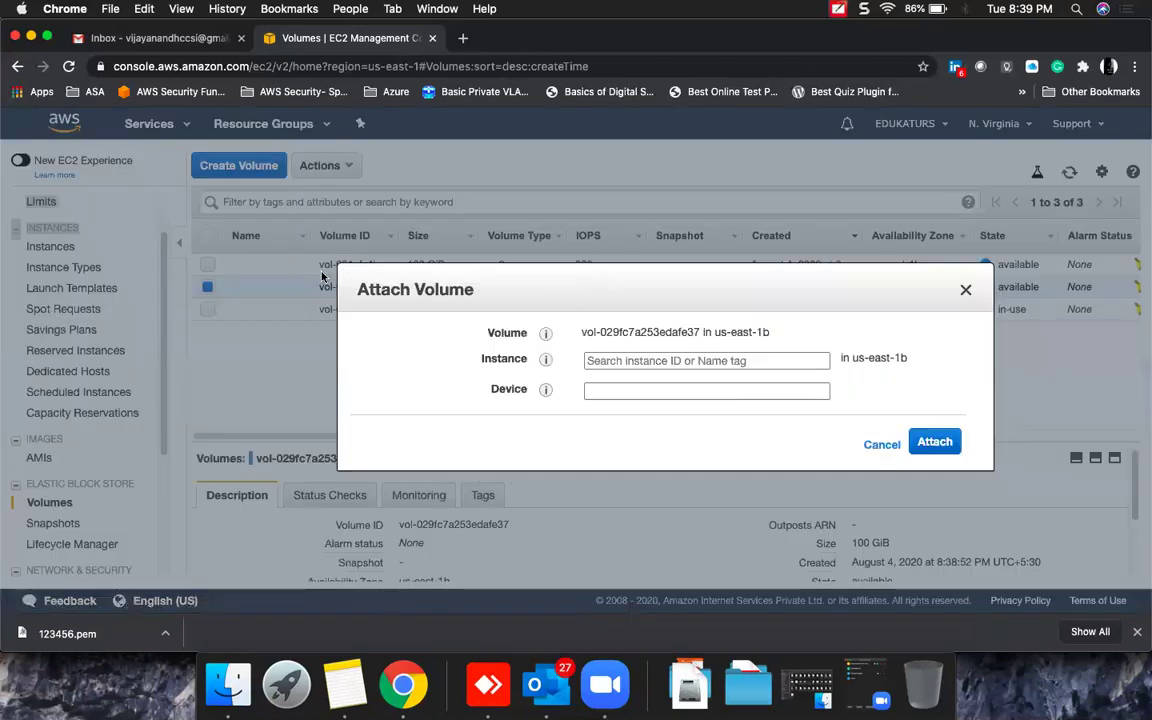
left_click(612, 360)
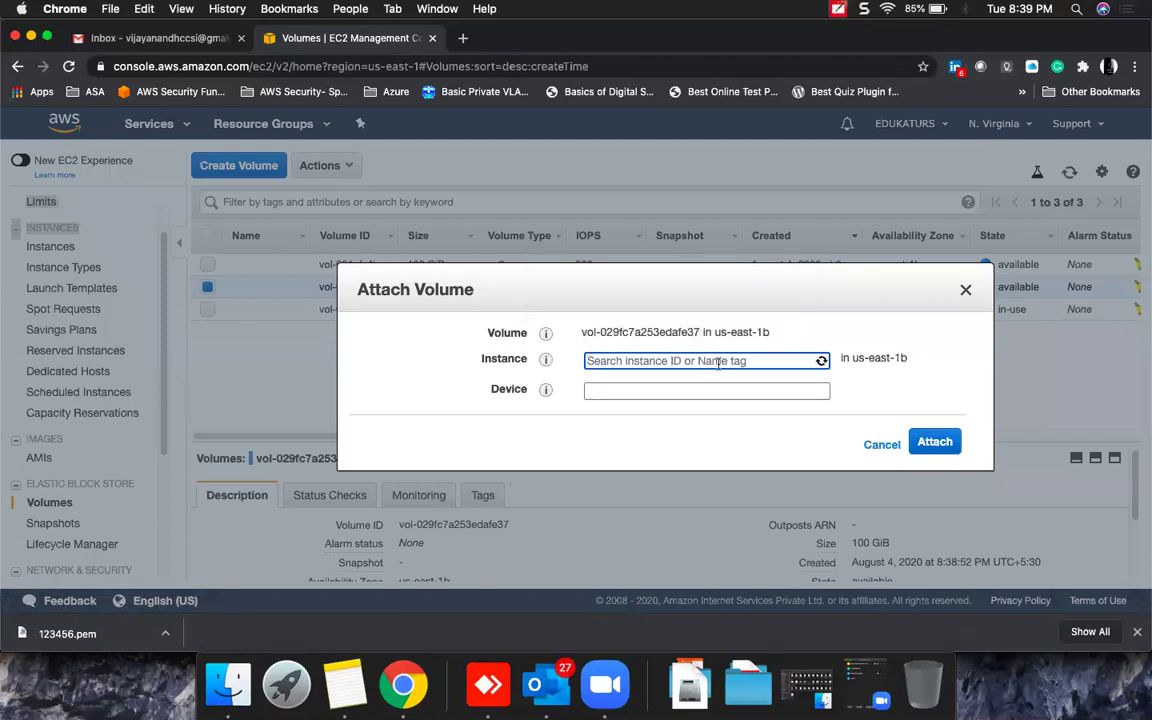
left_click(684, 391)
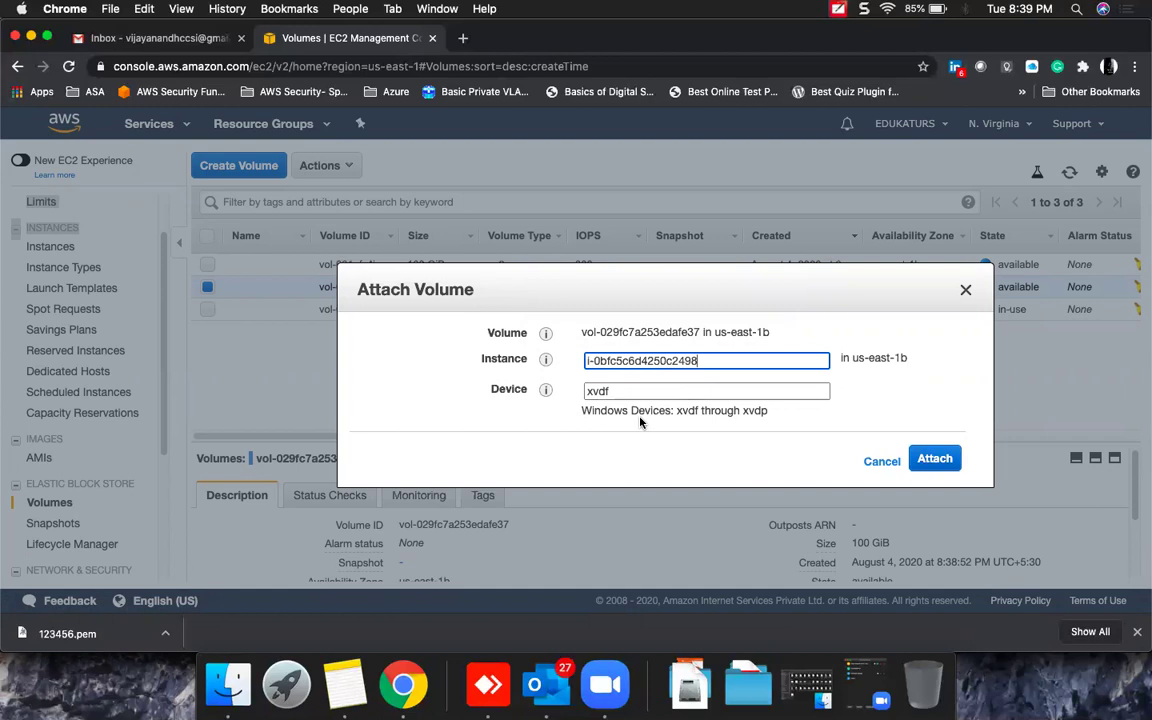
left_click(723, 411)
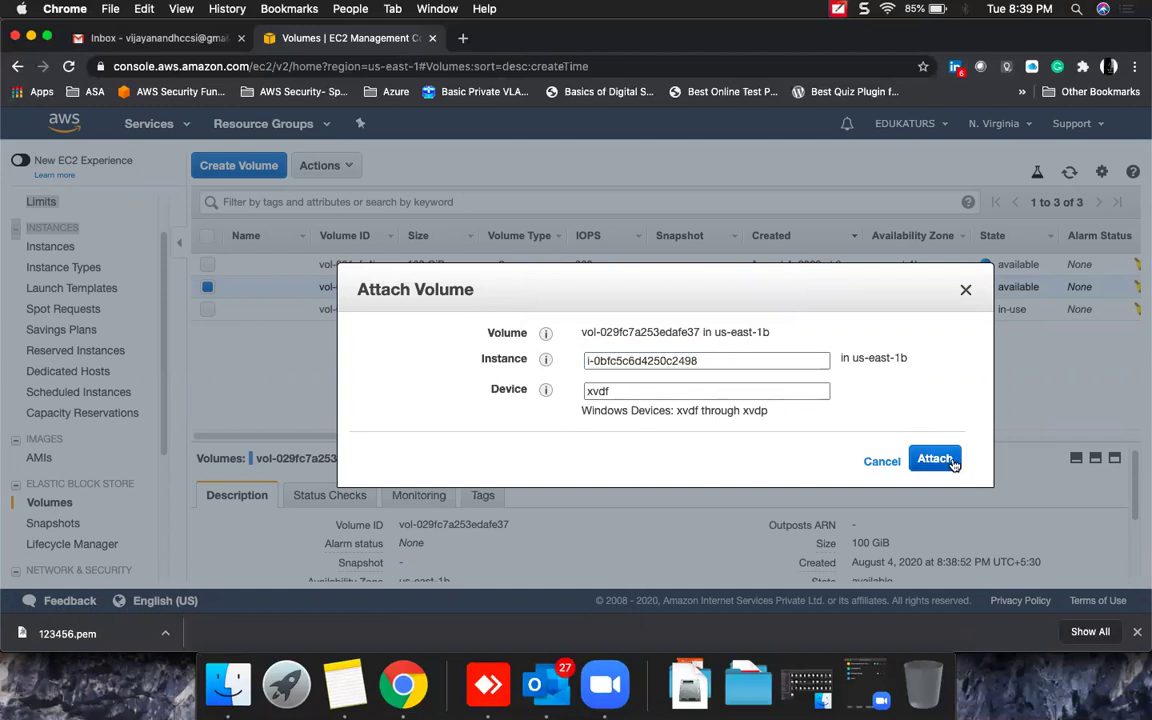
left_click(883, 465)
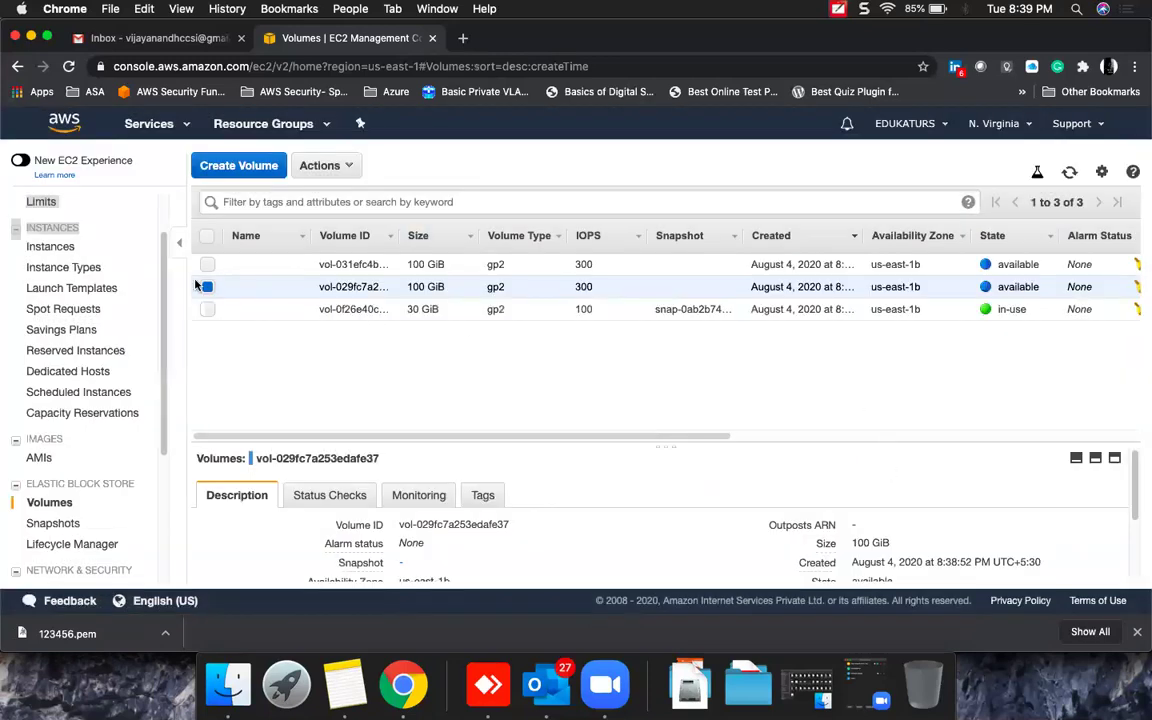
Delete the older of the two available 100 GiB volumes.
left_click(322, 167)
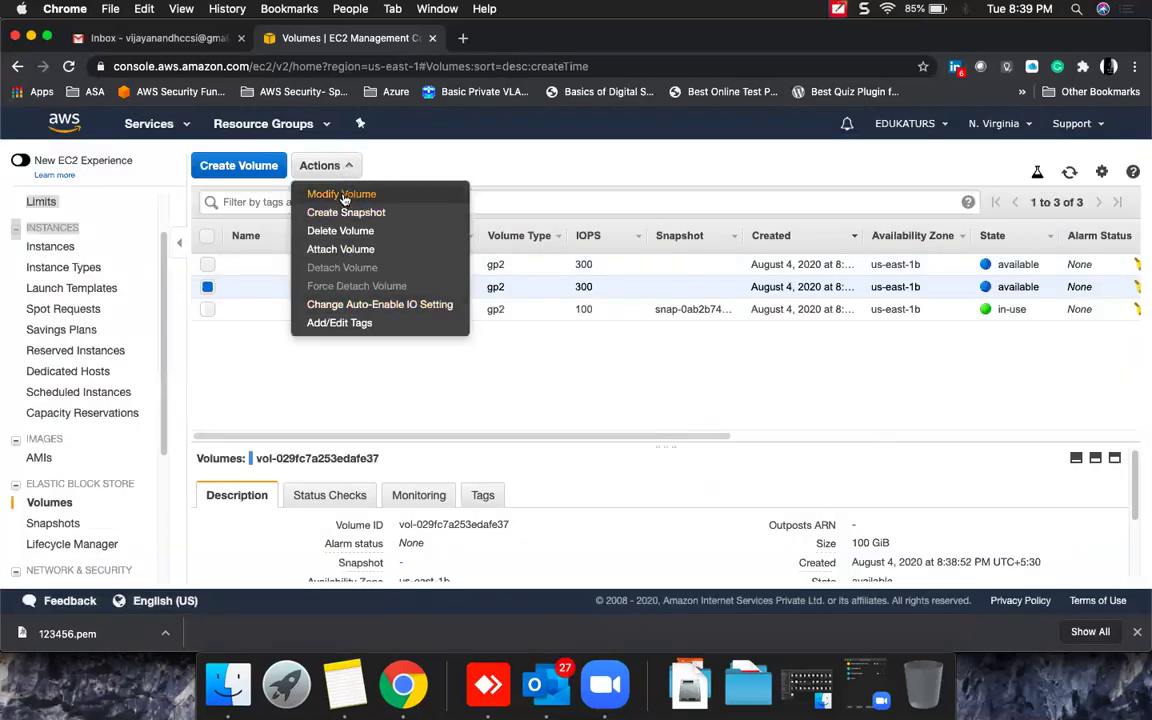
left_click(338, 230)
left_click(785, 432)
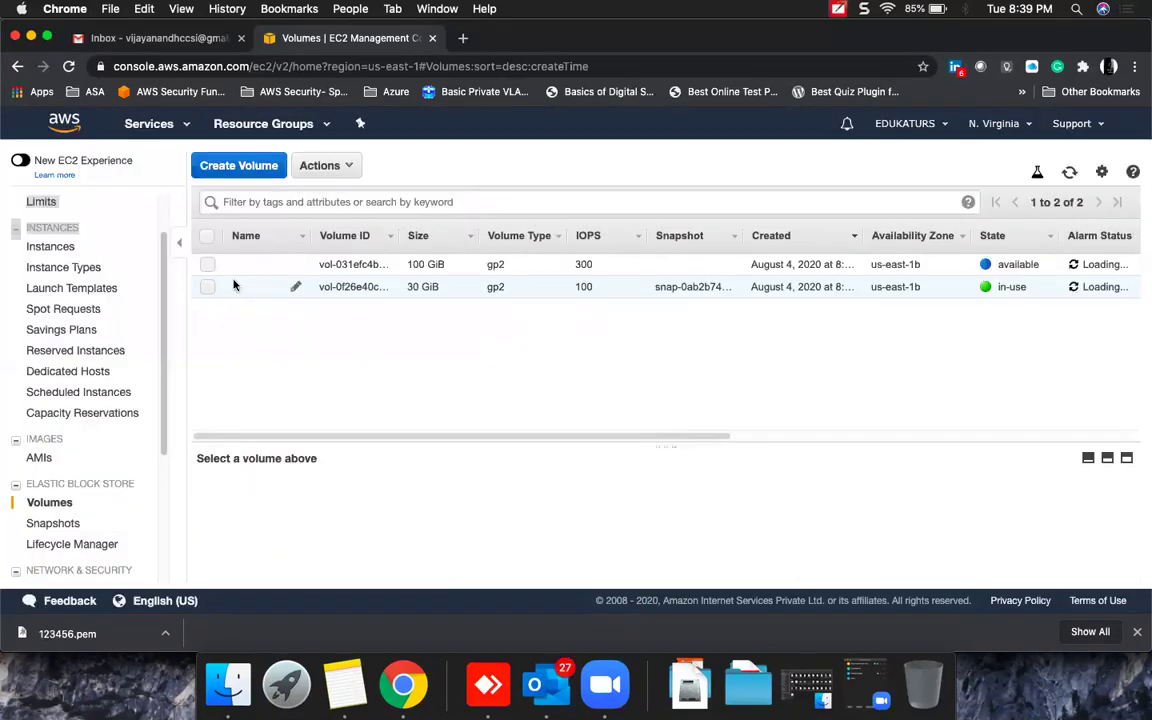
Delete the remaining available 100 GiB volume, leaving the in-use 30 GiB volume out of the selection.
left_click(206, 264)
left_click(207, 286)
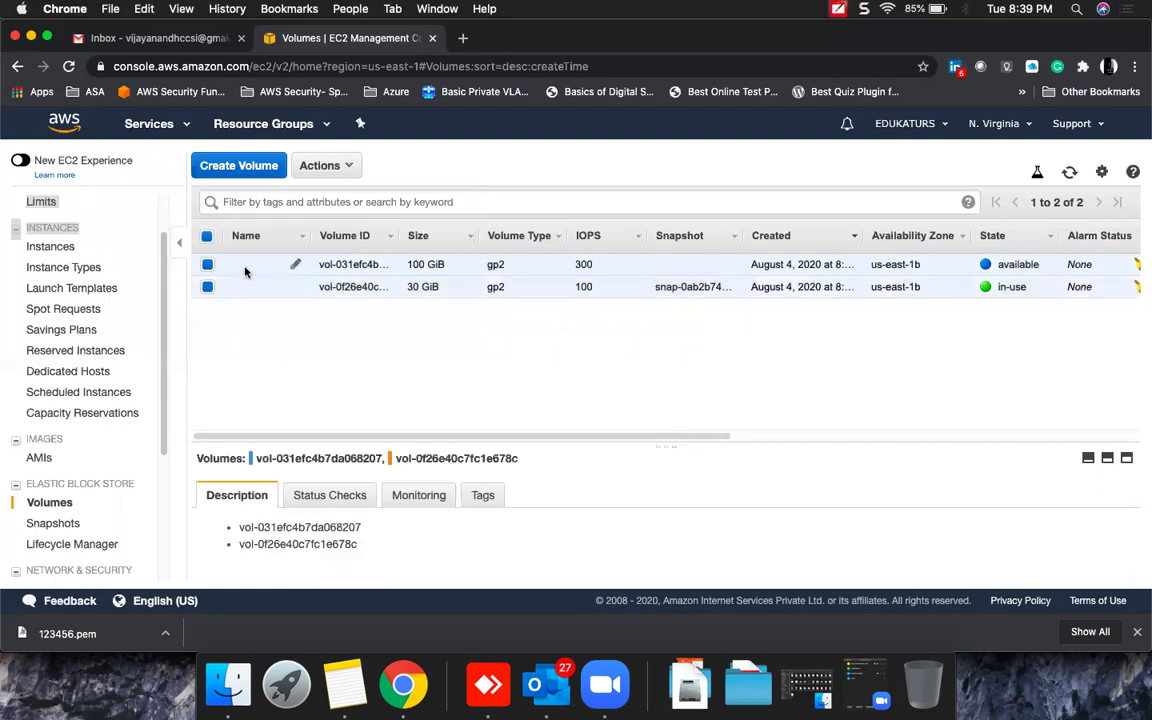
left_click(323, 166)
left_click(200, 291)
left_click(207, 286)
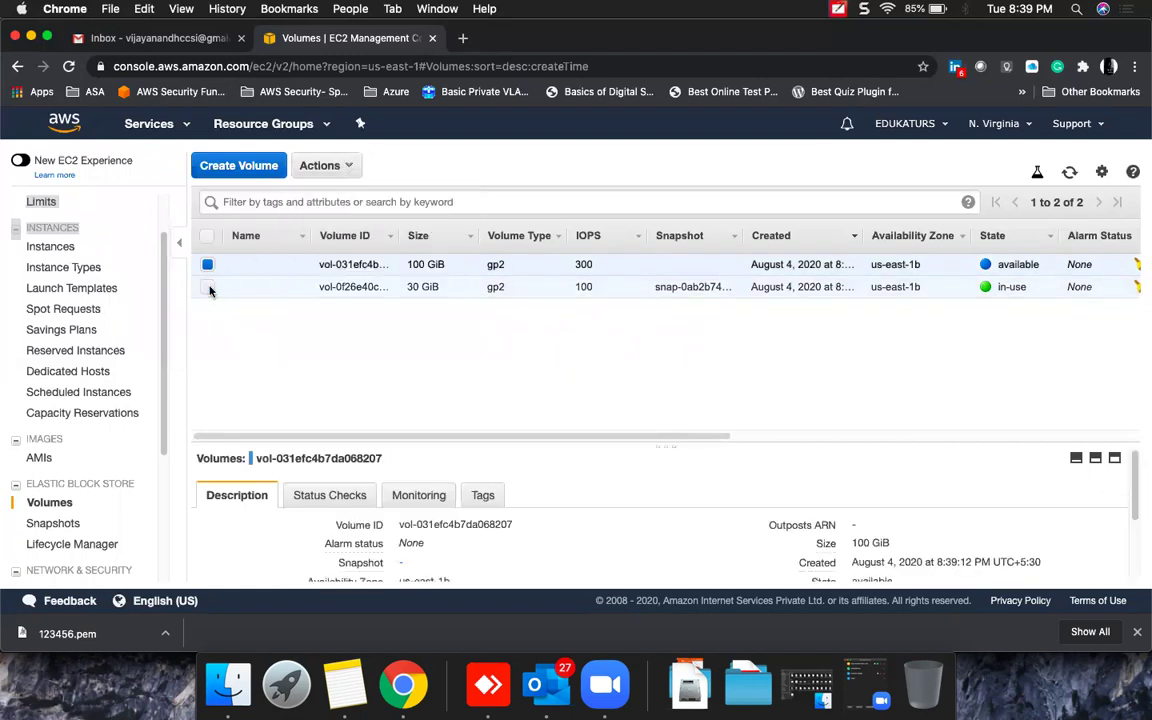
left_click(340, 166)
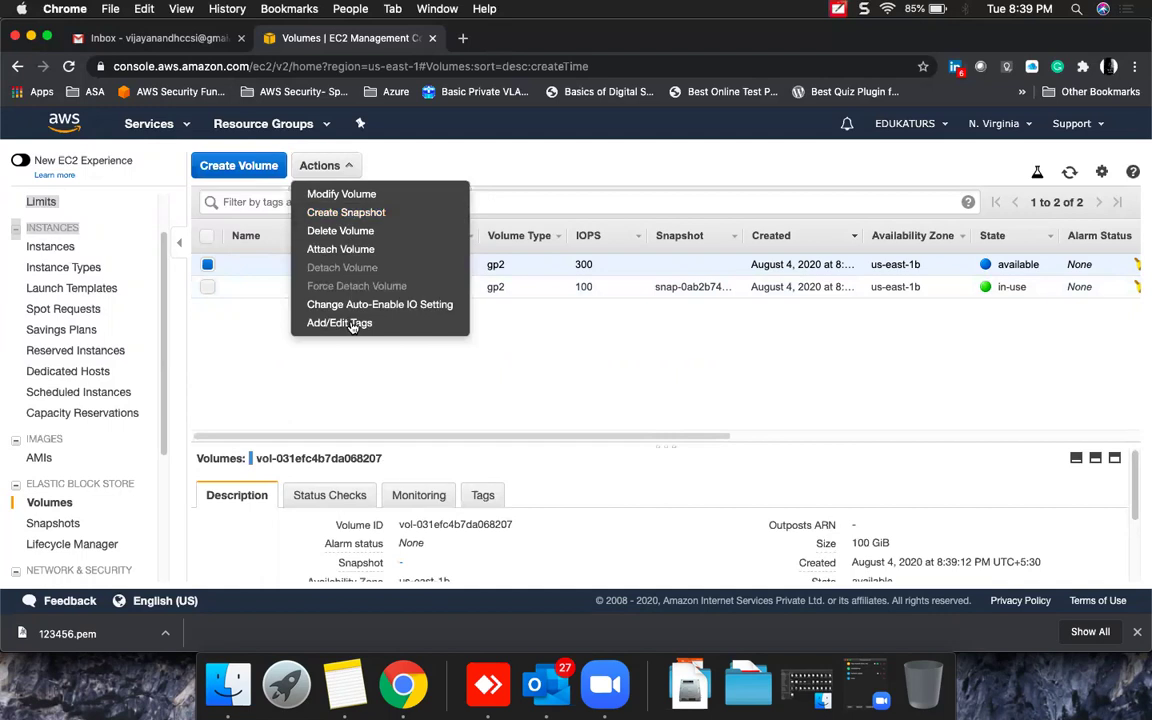
left_click(358, 232)
left_click(800, 425)
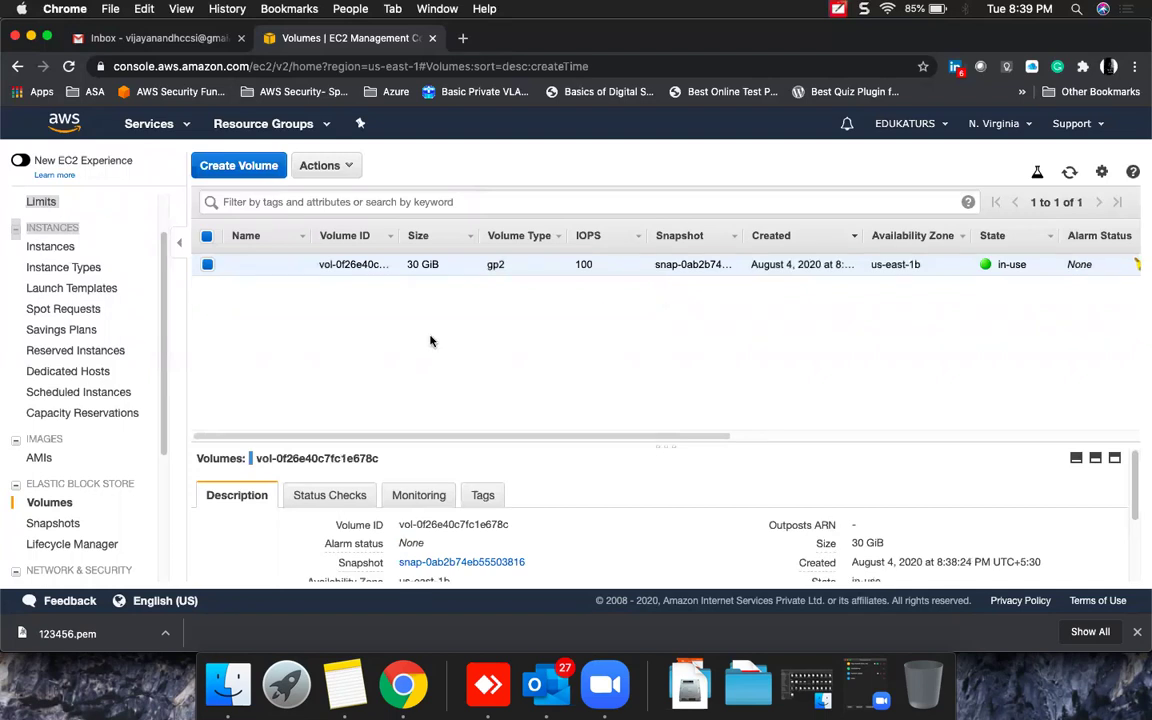
Terminate the running t2.micro instance in us-east-1b from the instances list.
left_click(50, 246)
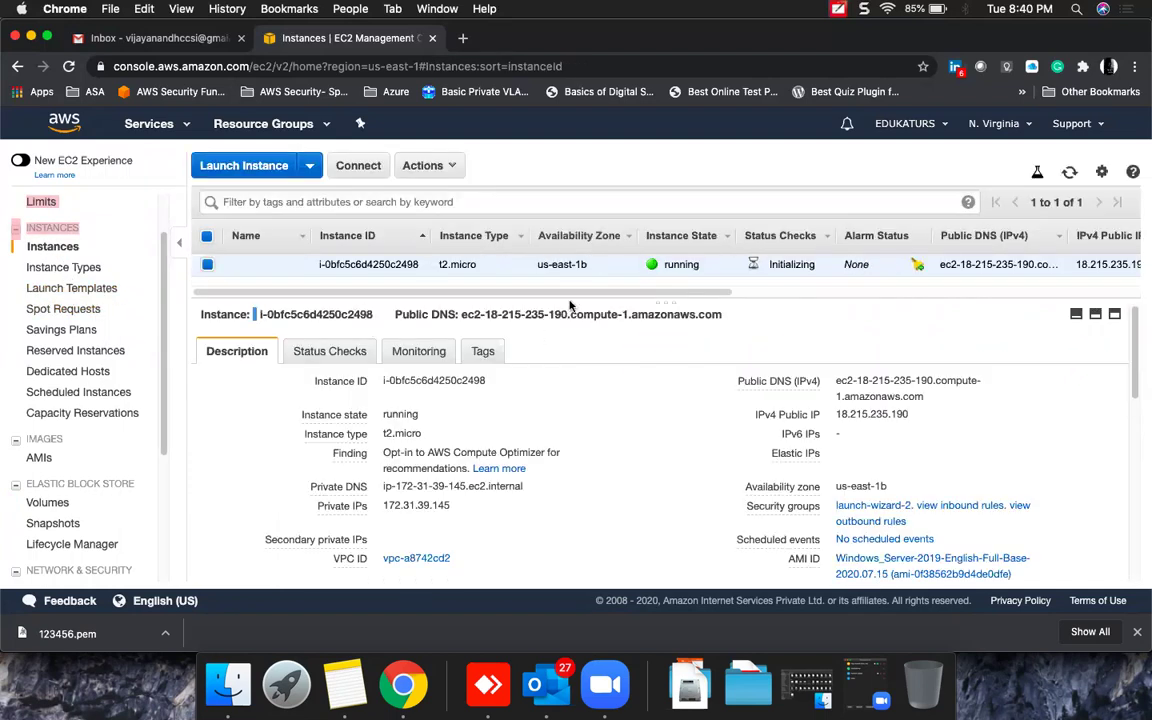
left_click(437, 166)
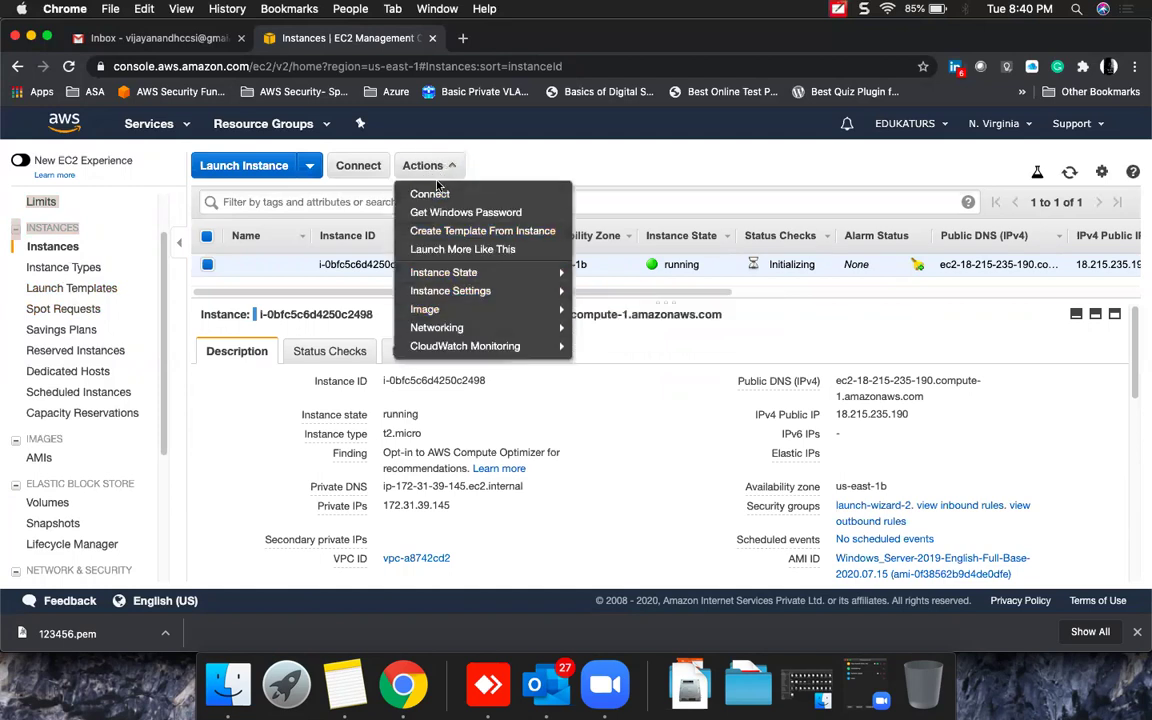
mouse_move(463, 272)
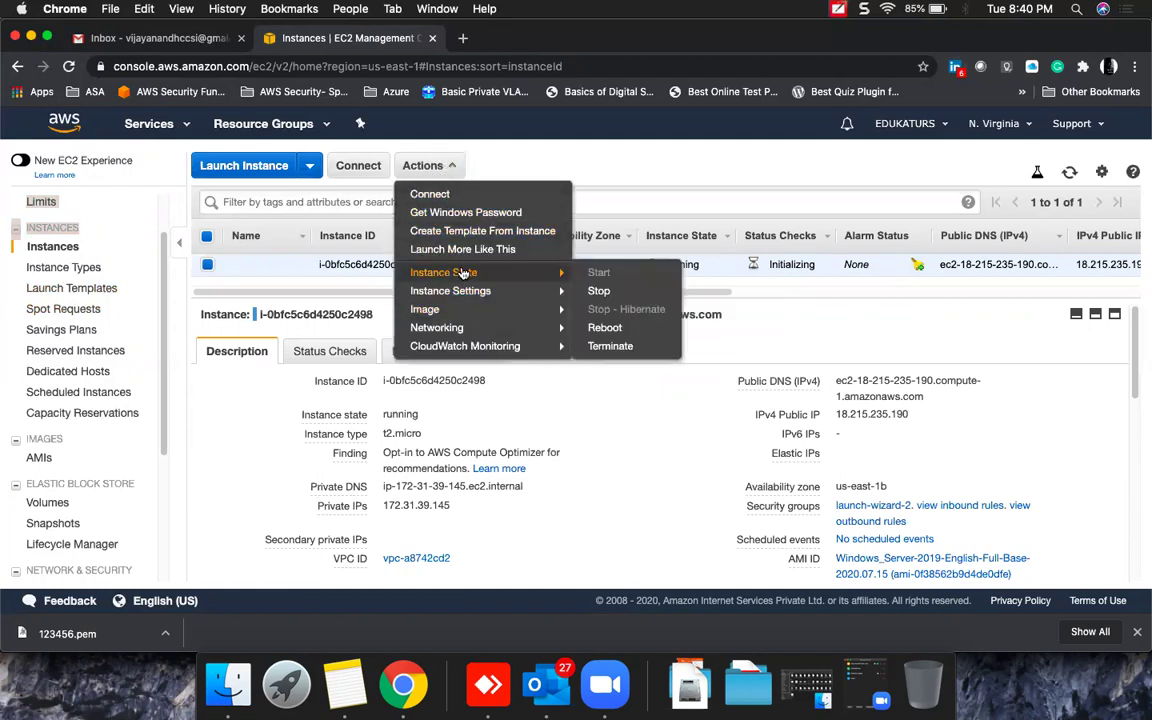
left_click(610, 346)
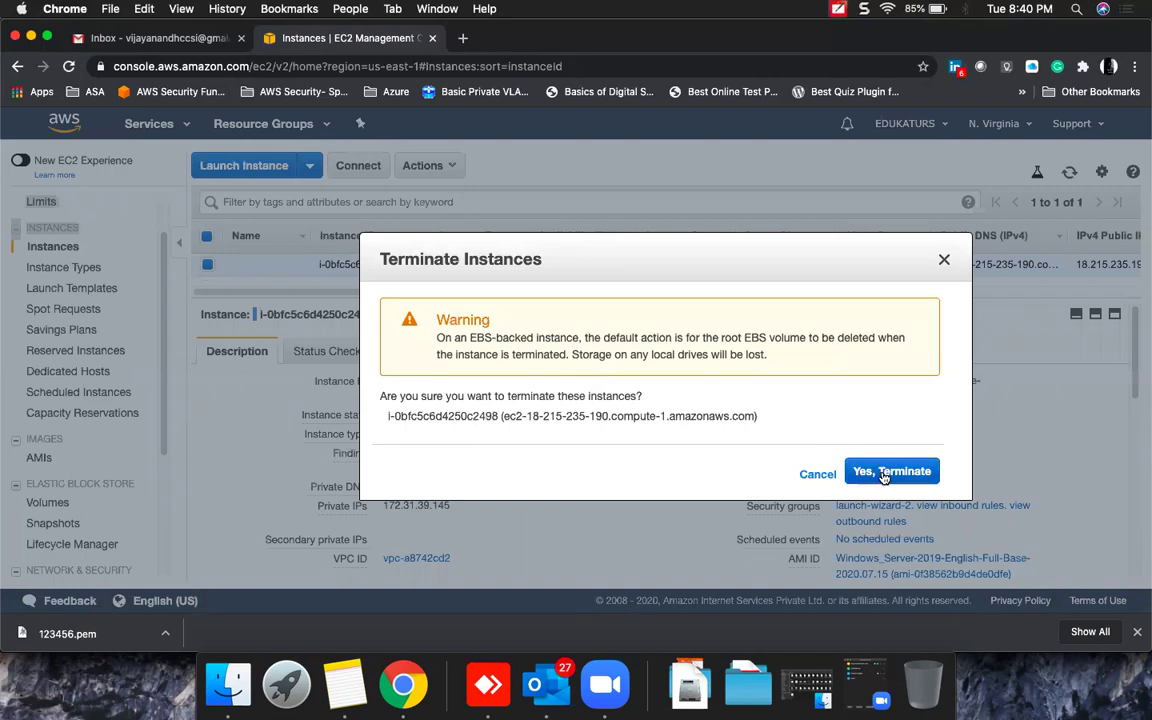
left_click(882, 472)
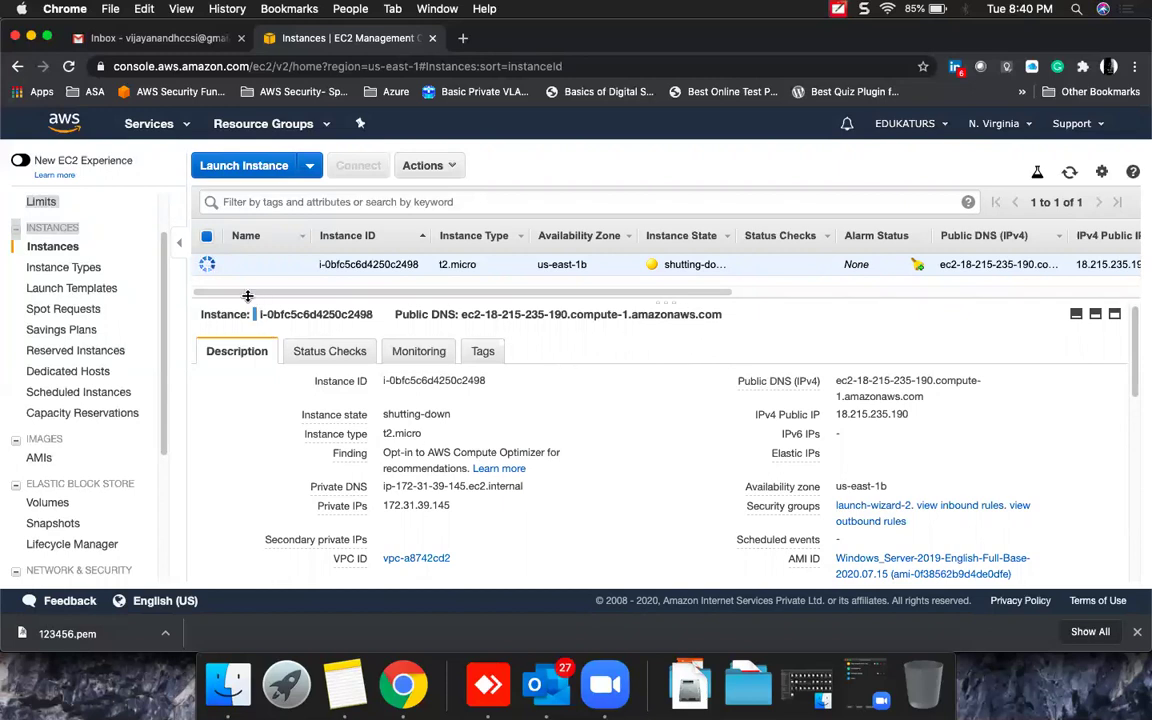
left_click_drag(163, 273, 29, 393)
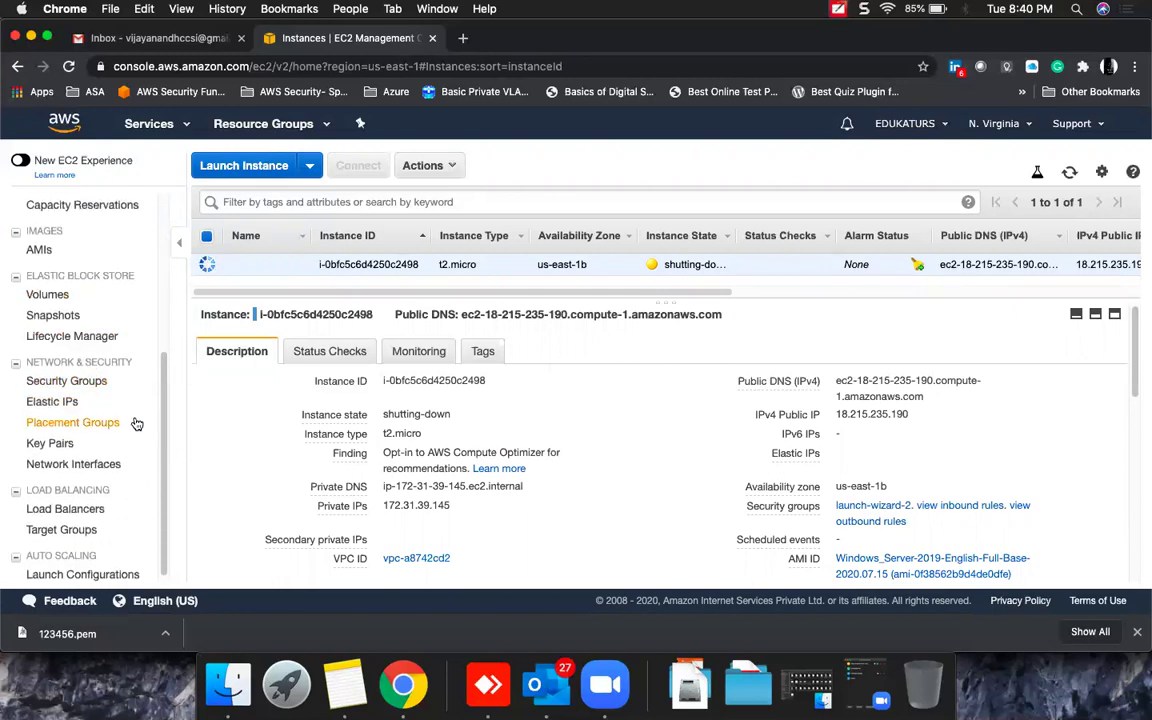
left_click_drag(163, 375, 168, 453)
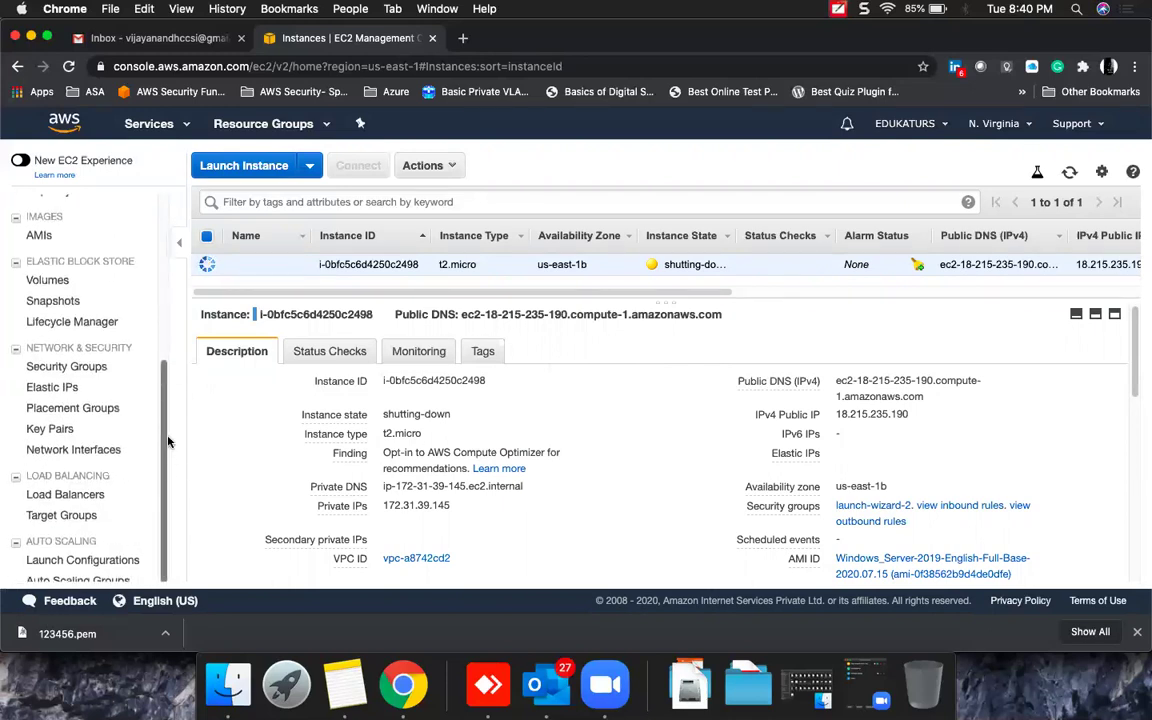